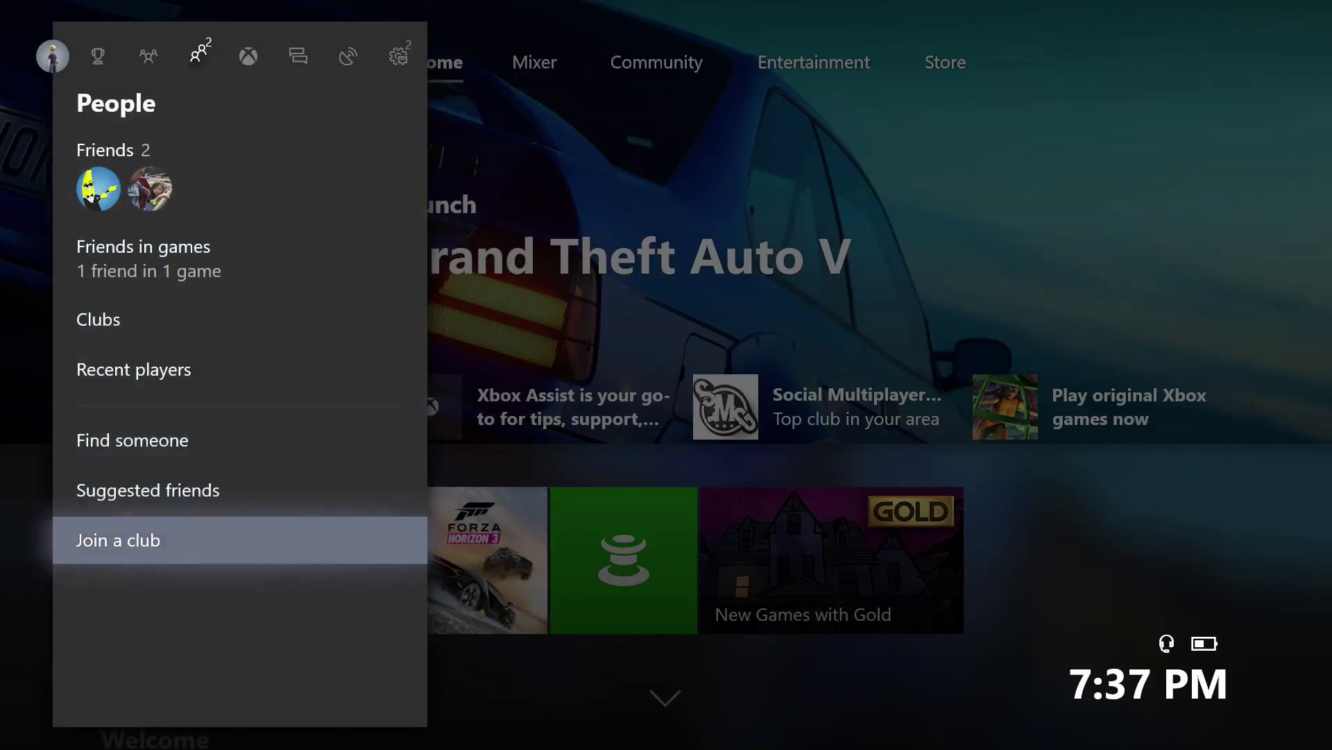
# - Browse the guide's Home section: games and apps, Store, Pins, recent apps and Gold benefits
pyautogui.press('Up')
pyautogui.press('Up')
pyautogui.press('Up')
pyautogui.press('Up')
pyautogui.press('Up')
pyautogui.press('Up')
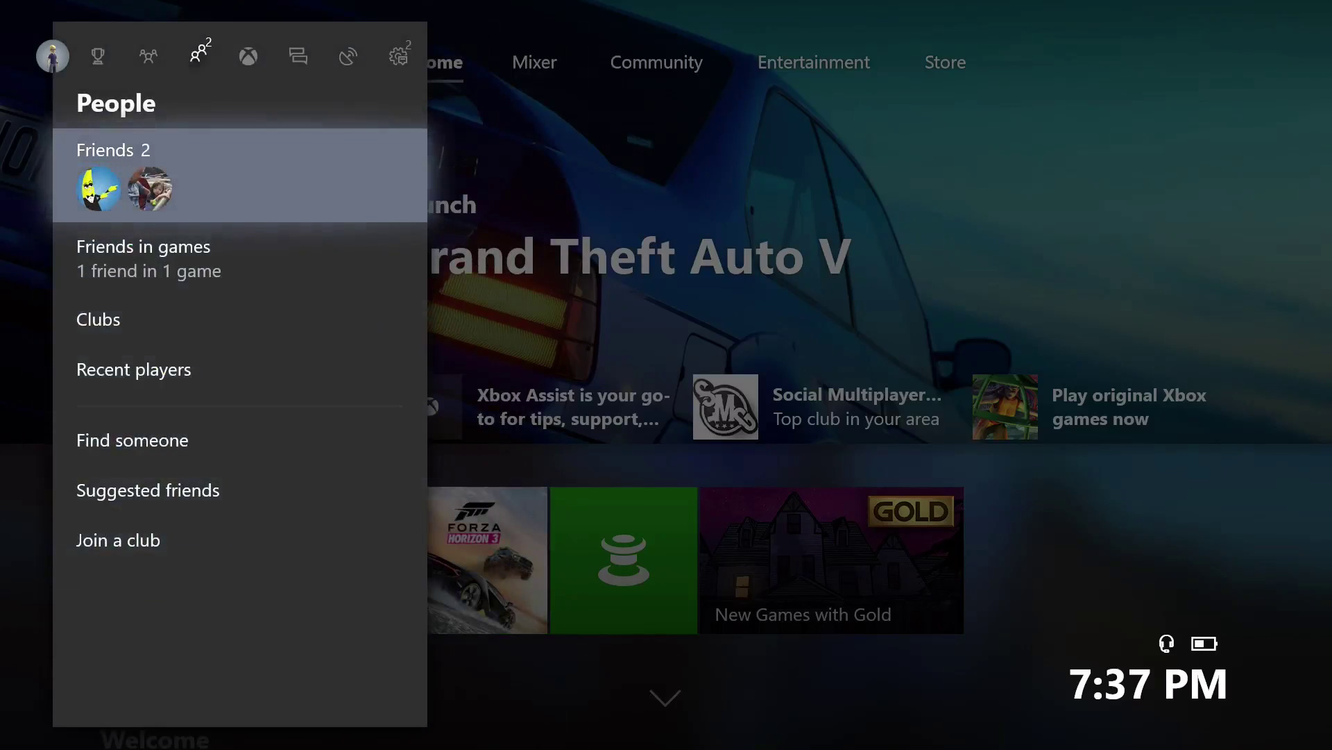
pyautogui.press('Right')
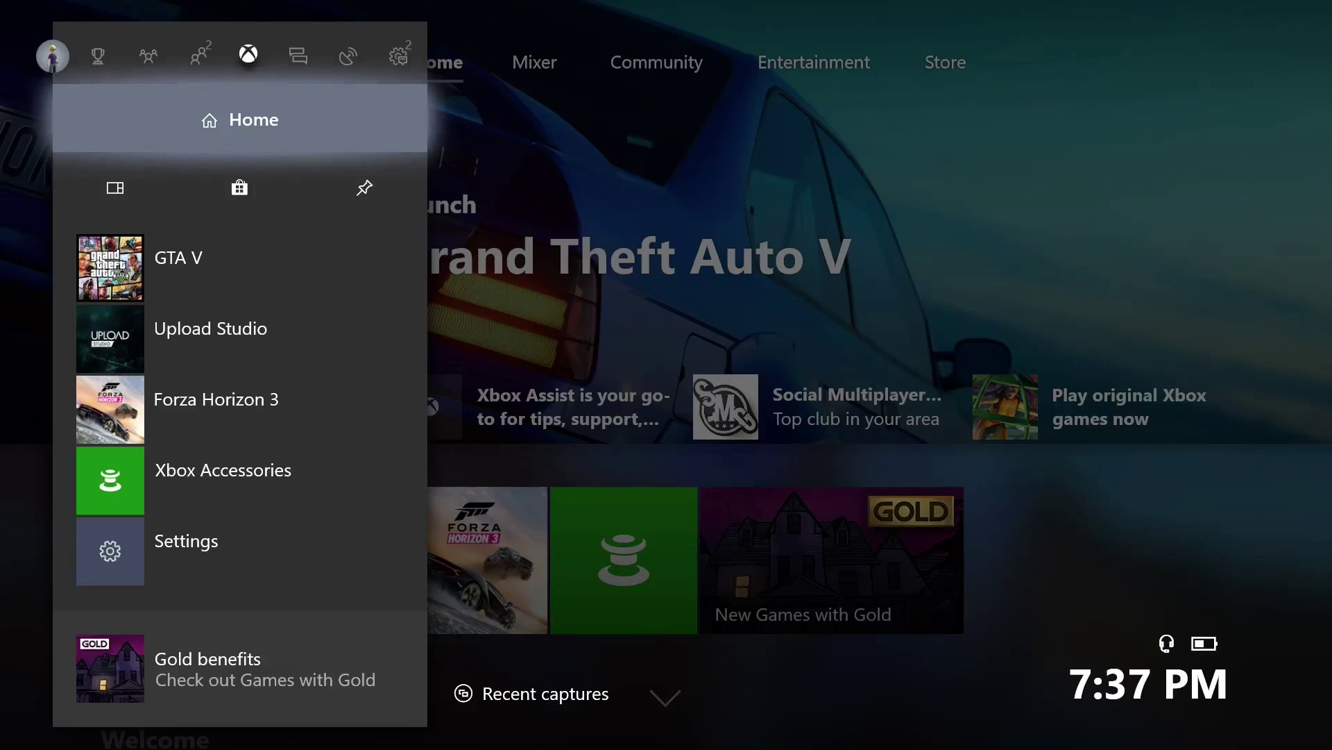
pyautogui.press('Down')
pyautogui.press('Right')
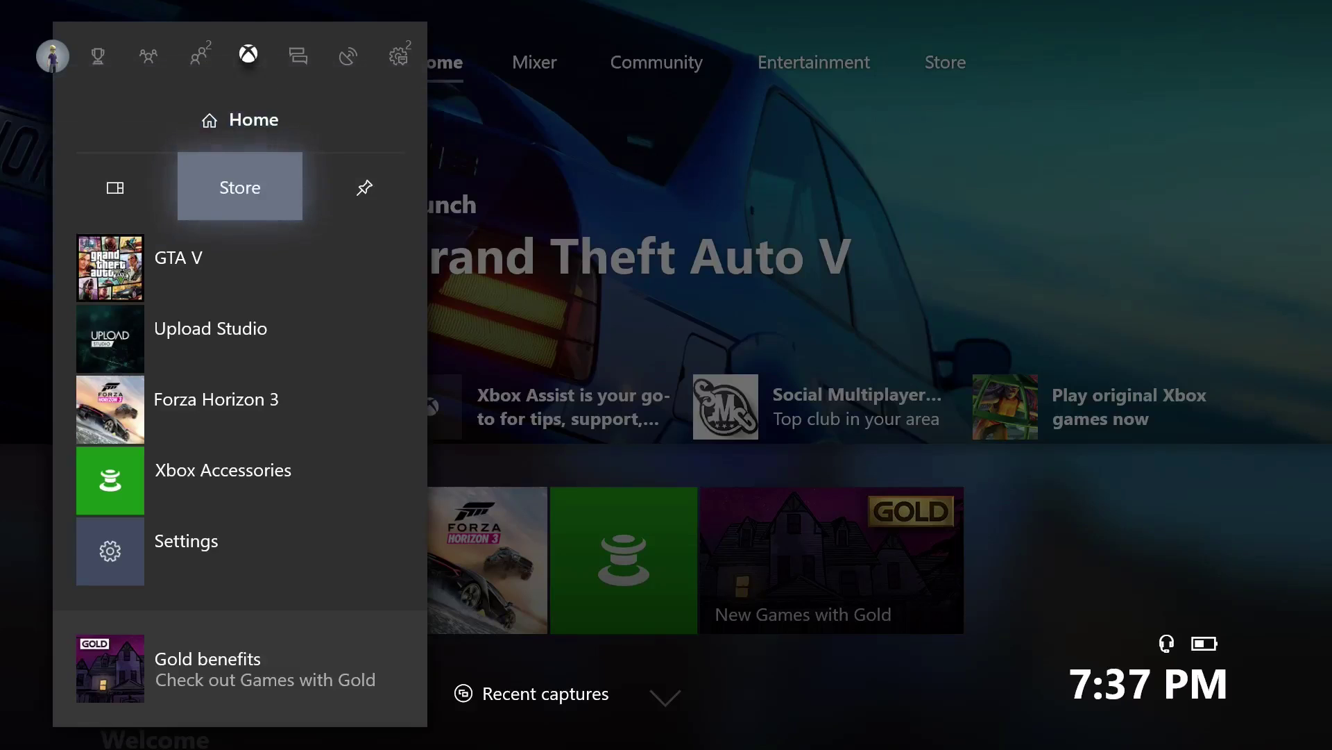
pyautogui.press('Right')
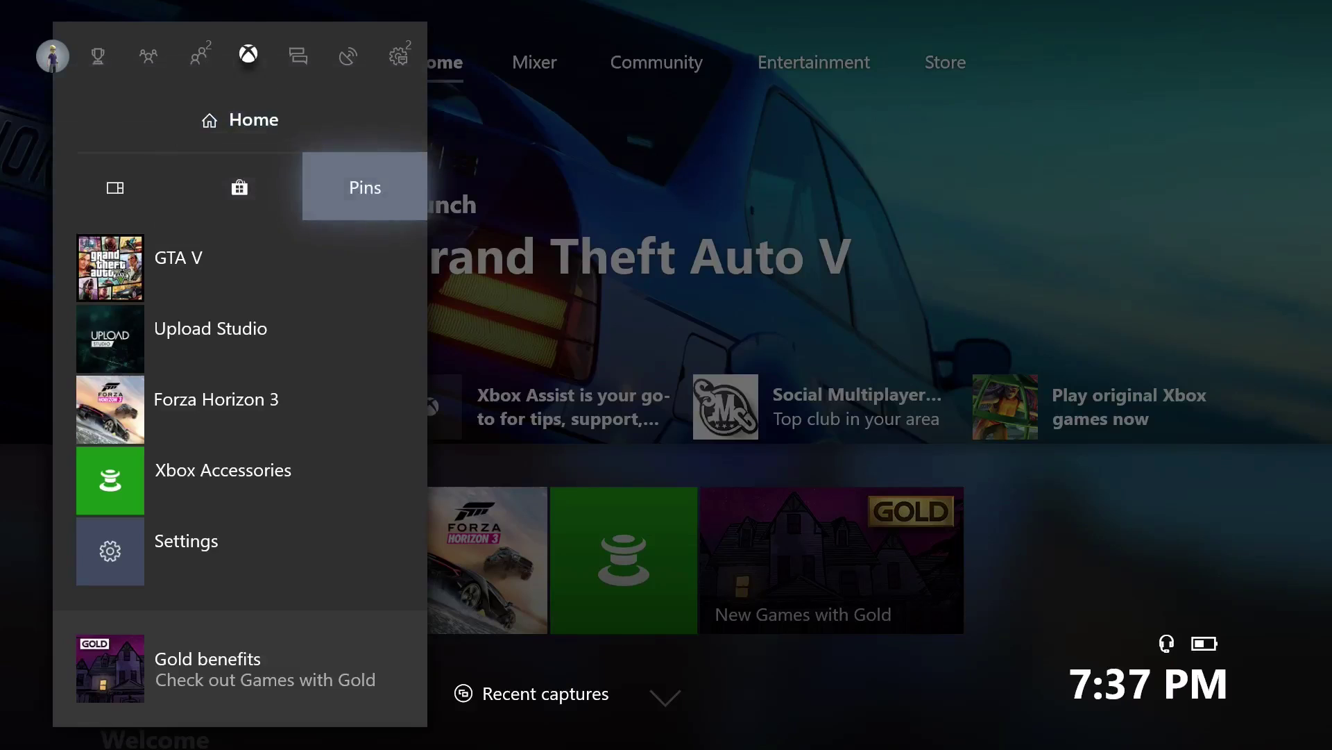
pyautogui.press('Down')
pyautogui.press('Down')
pyautogui.press('Down')
pyautogui.press('Up')
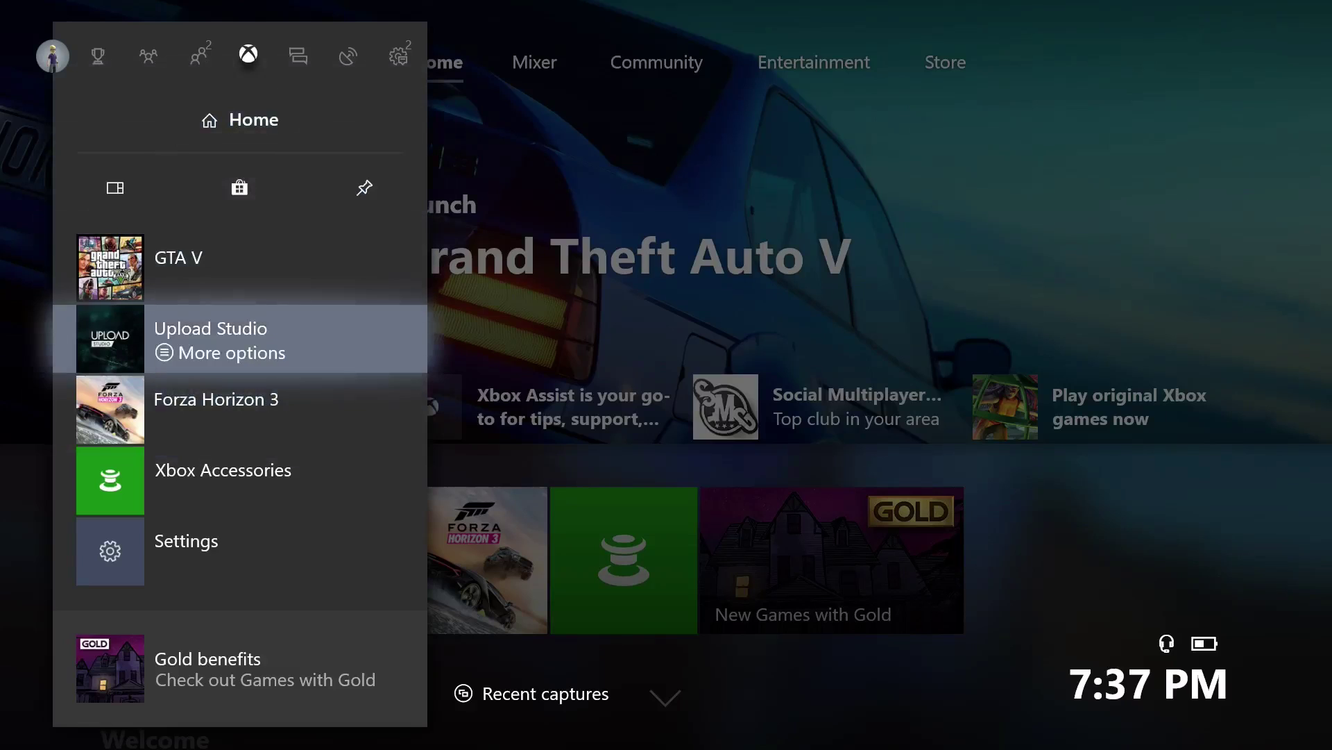
pyautogui.press('Up')
pyautogui.press('Down')
pyautogui.press('Down')
pyautogui.press('Down')
pyautogui.press('Down')
pyautogui.press('Down')
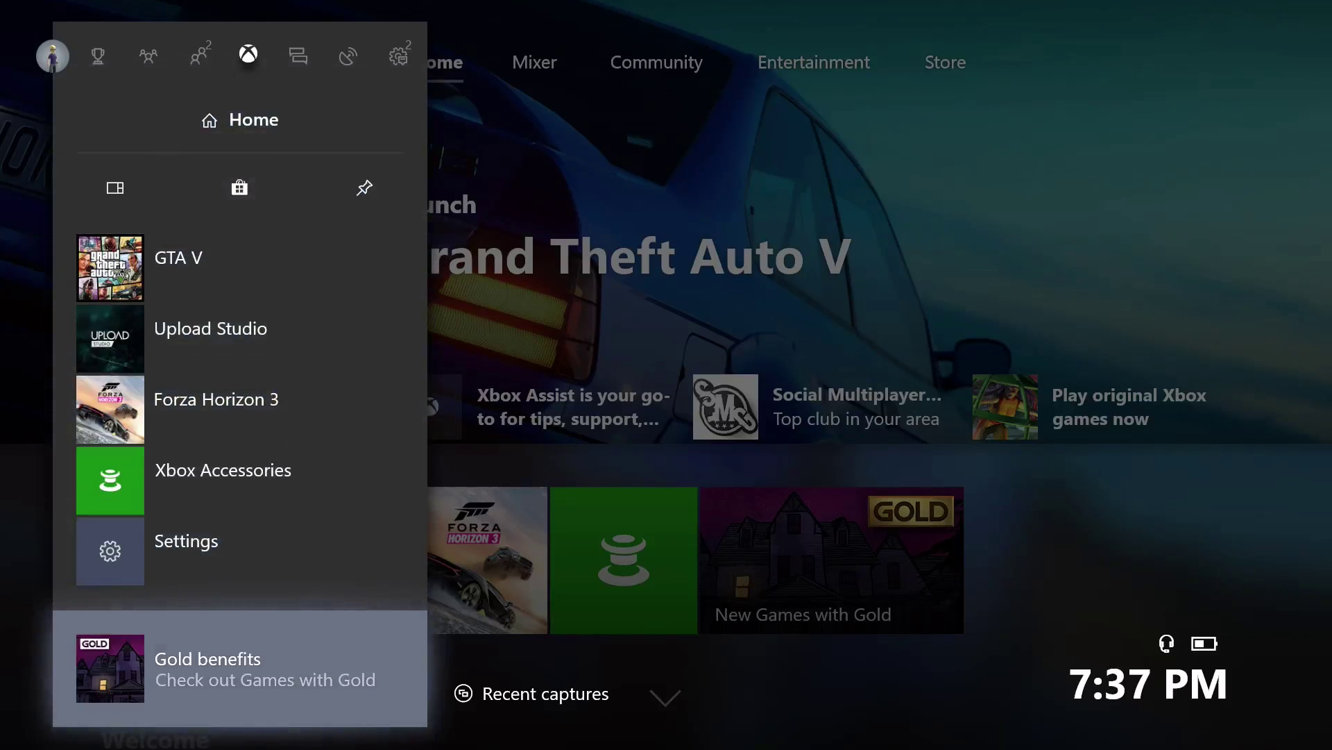
pyautogui.press('Up')
pyautogui.press('Down')
# - In the guide's Communication section, view the Messages from Xbox Live, then close them
pyautogui.press('Right')
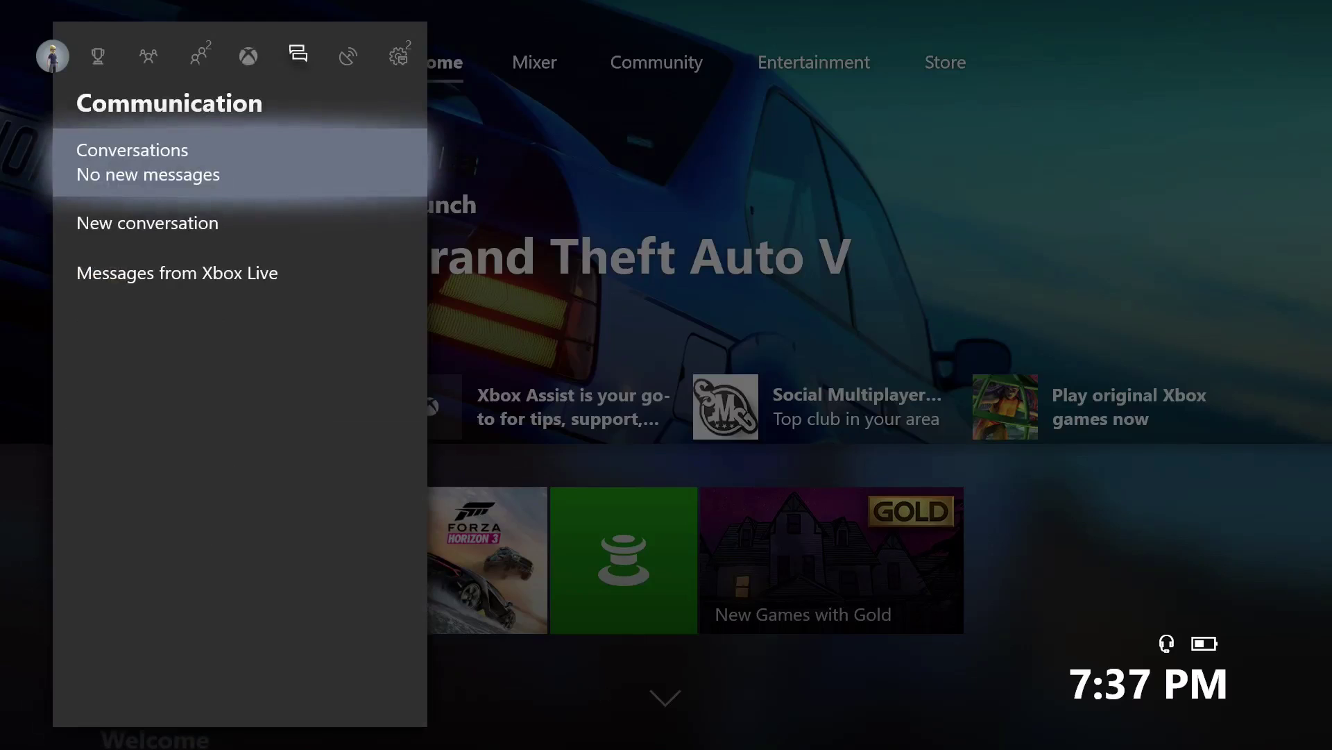
pyautogui.press('Down')
pyautogui.press('Down')
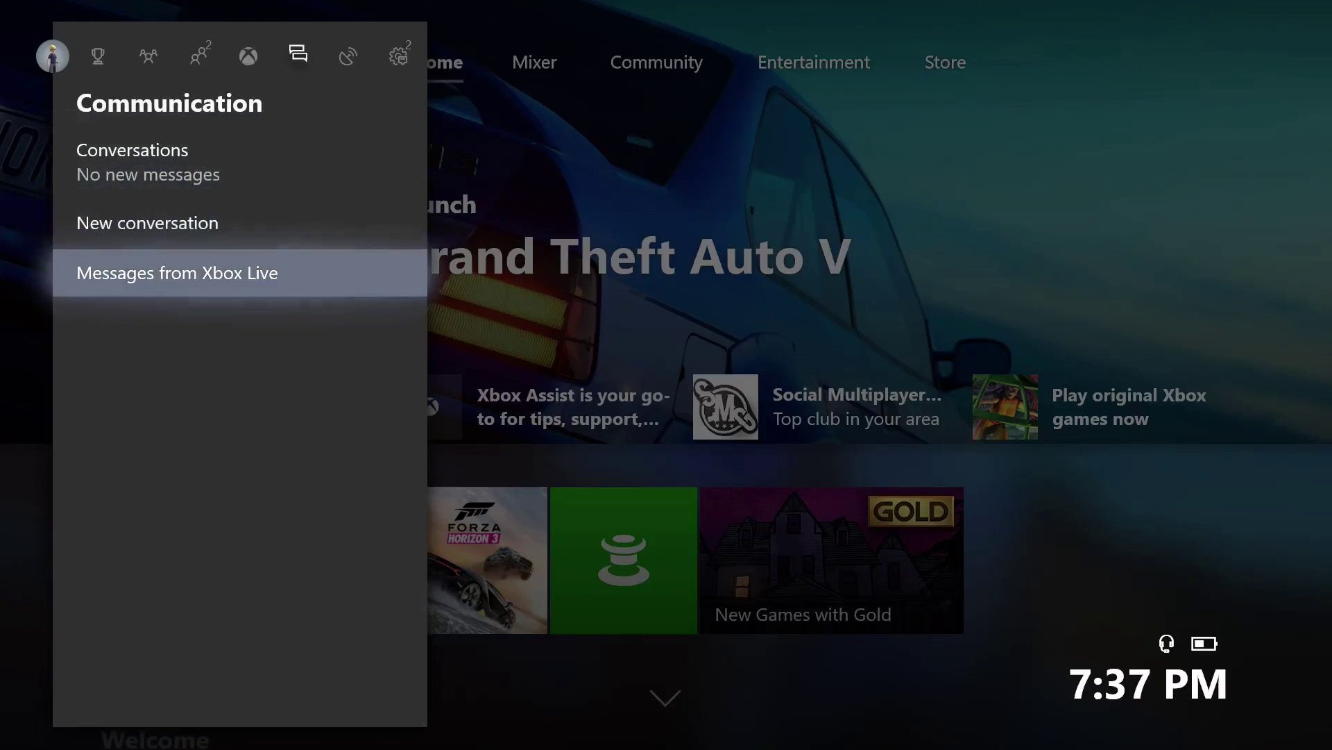
pyautogui.press('Return')
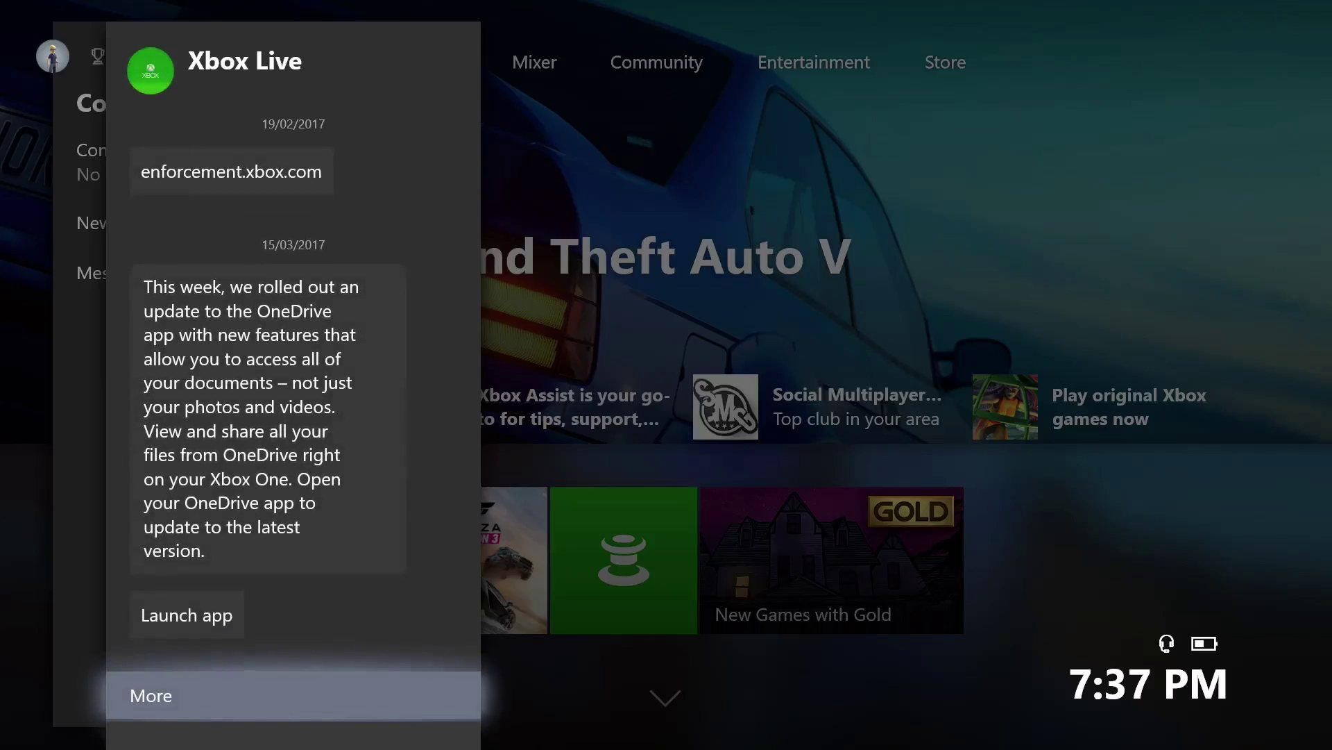
pyautogui.press('Escape')
pyautogui.press('Up')
pyautogui.press('Up')
pyautogui.press('Up')
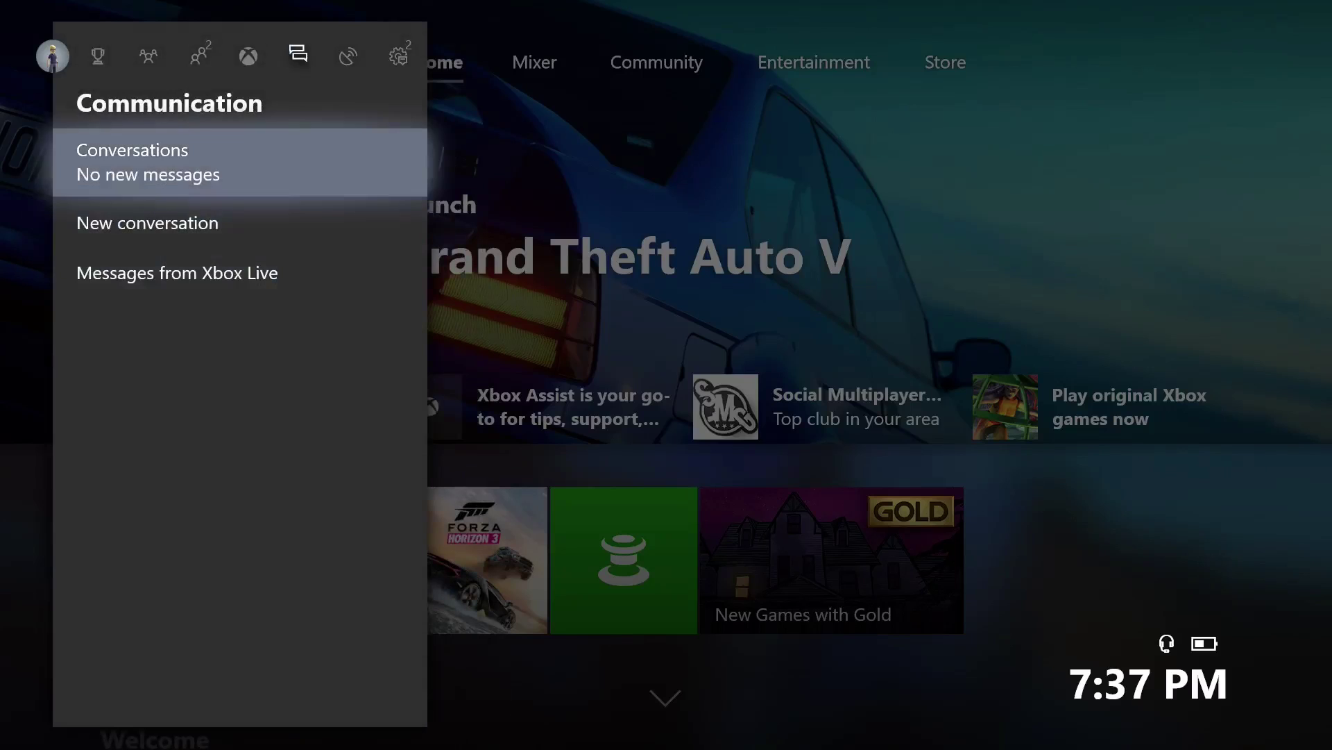
# - View the Conversations list, close it, and move to the Broadcast & capture tab
pyautogui.press('Down')
pyautogui.press('Return')
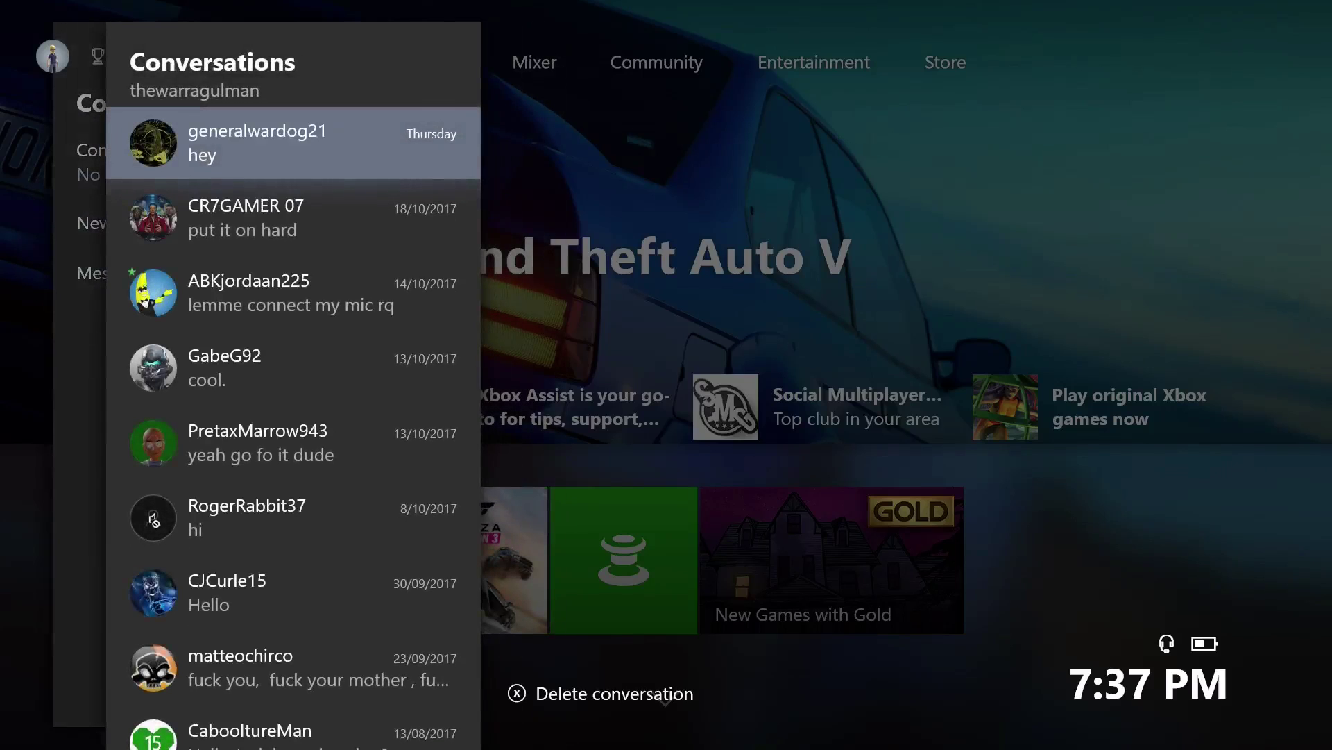
pyautogui.press('Escape')
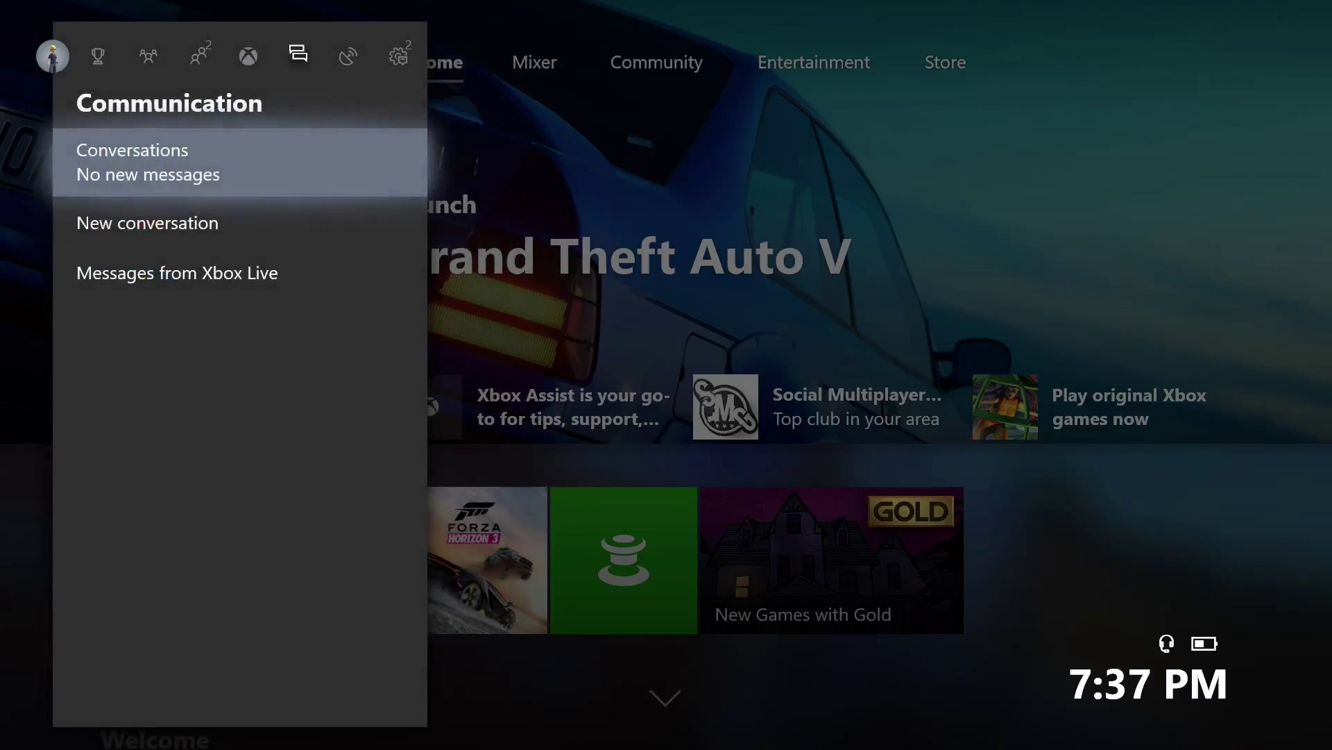
pyautogui.press('Right')
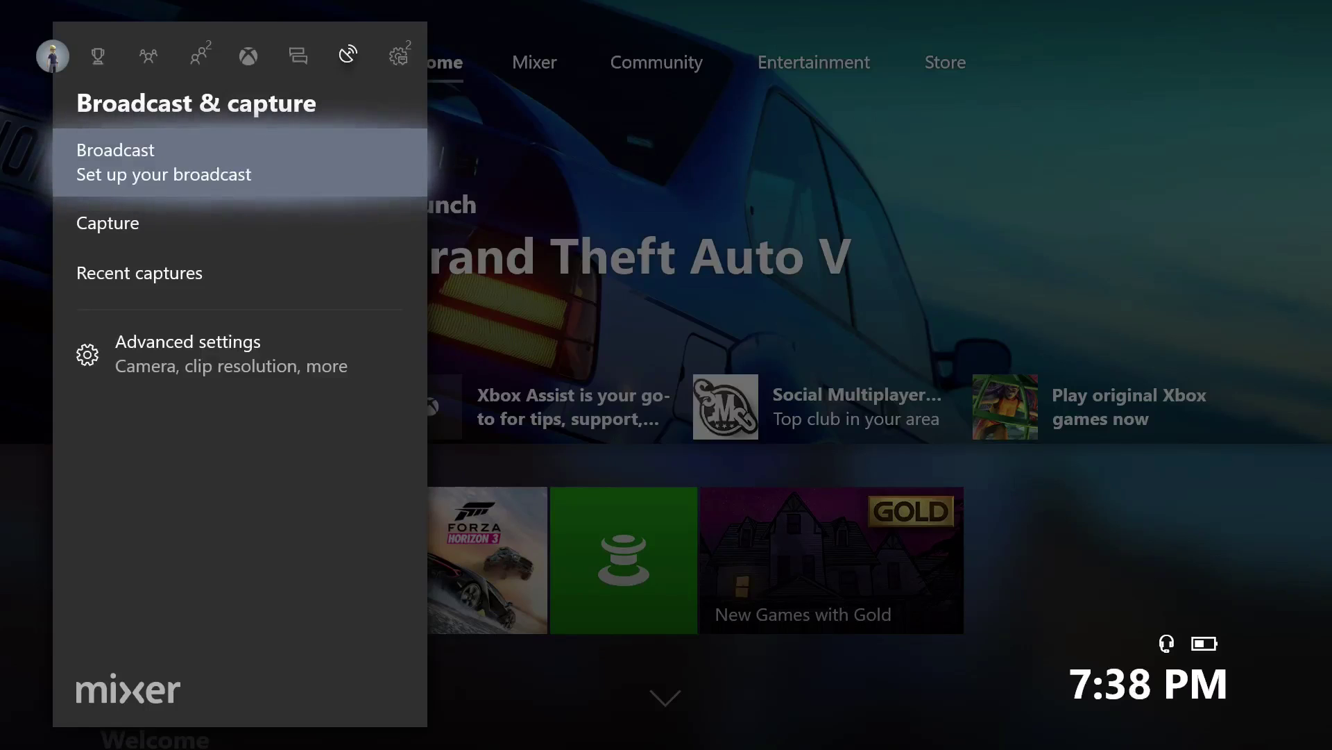
# - Look through the Broadcast & capture options, including Capture
pyautogui.press('Down')
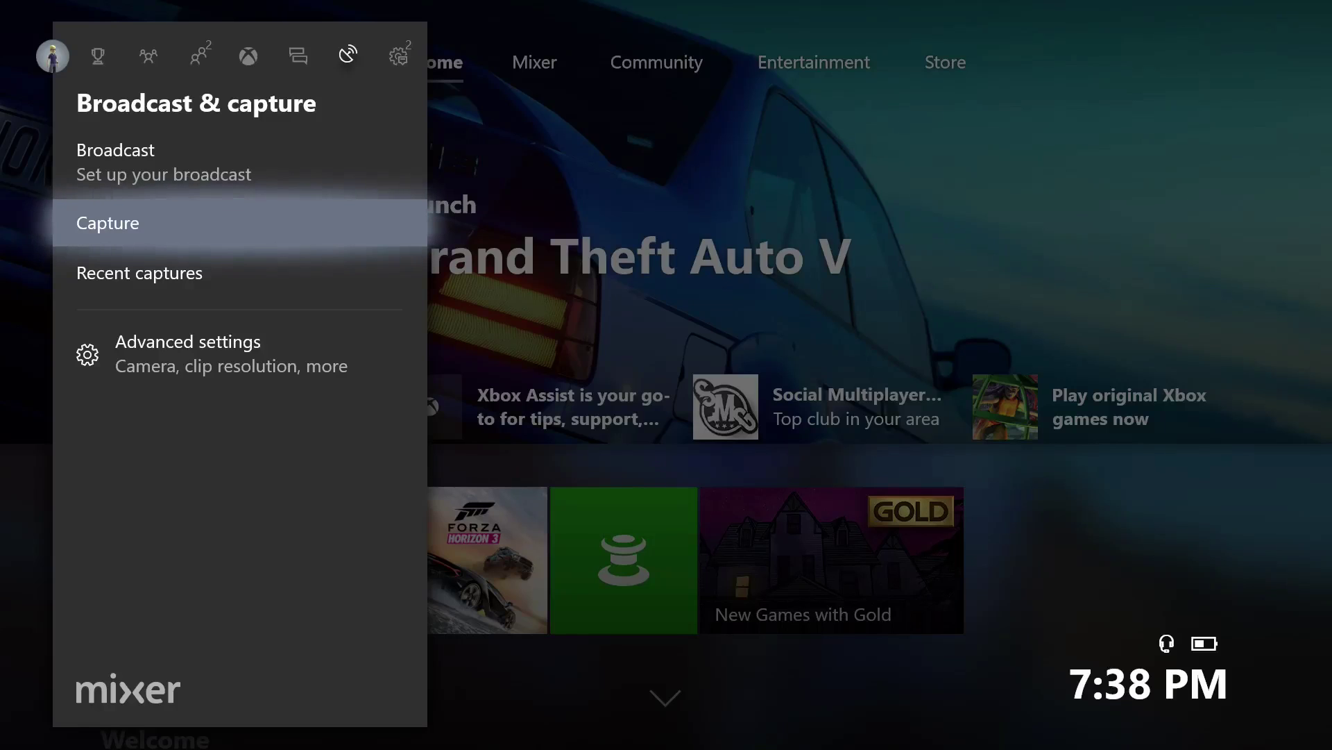
pyautogui.press('Down')
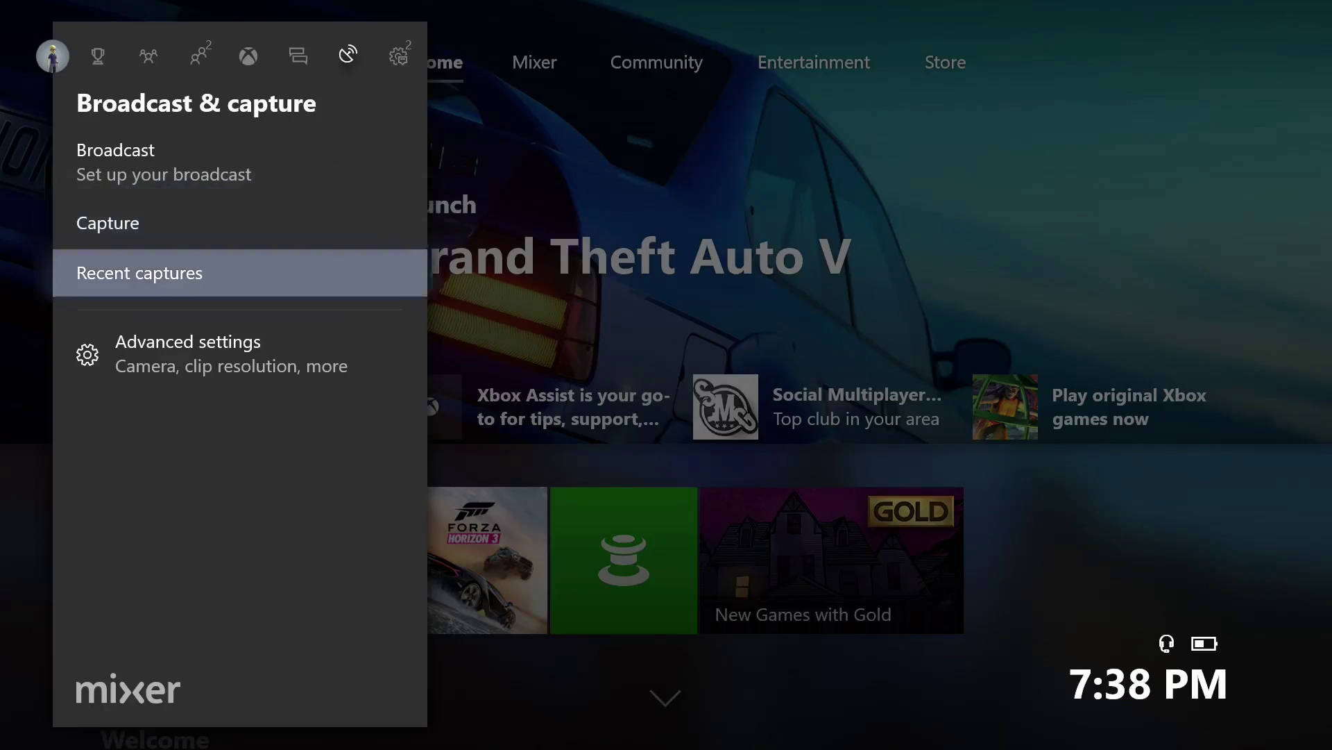
pyautogui.press('Down')
# - Browse the guide's System tab (Settings, Xbox Assist, power options), then close the guide
pyautogui.press('Right')
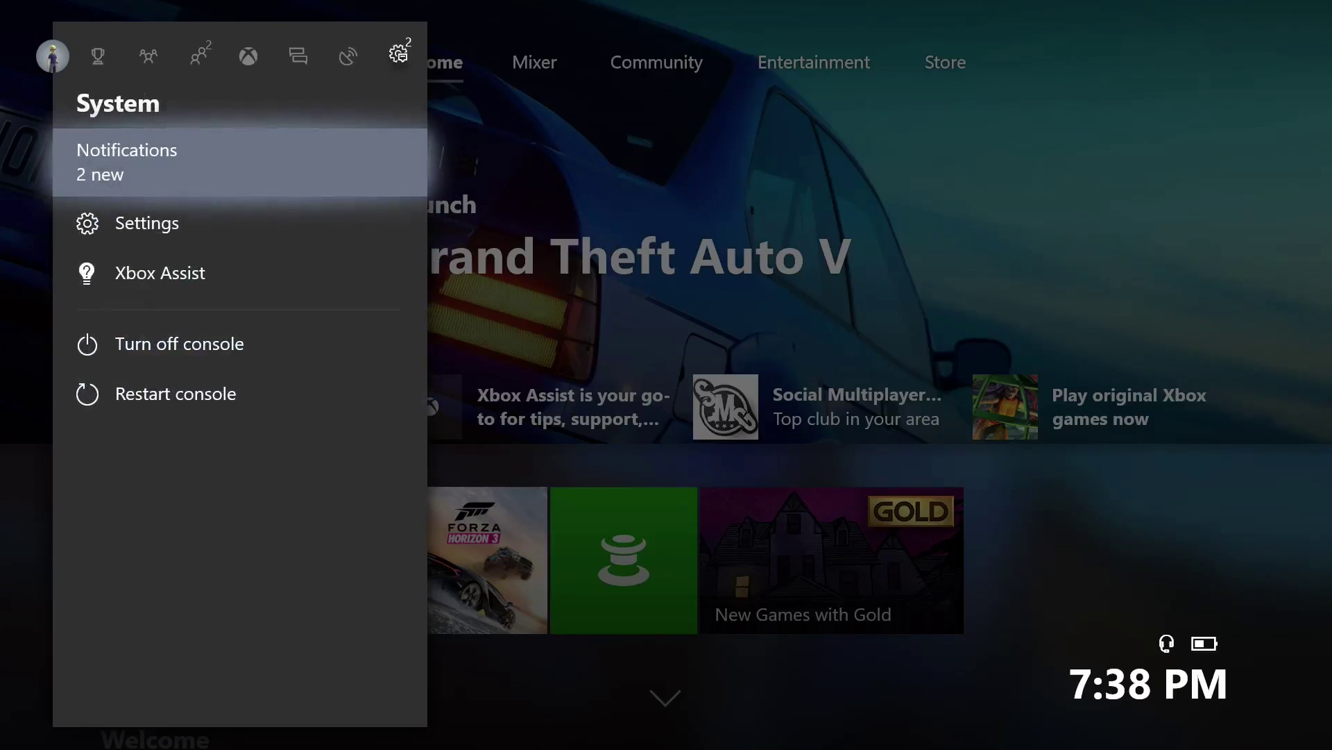
pyautogui.press('Down')
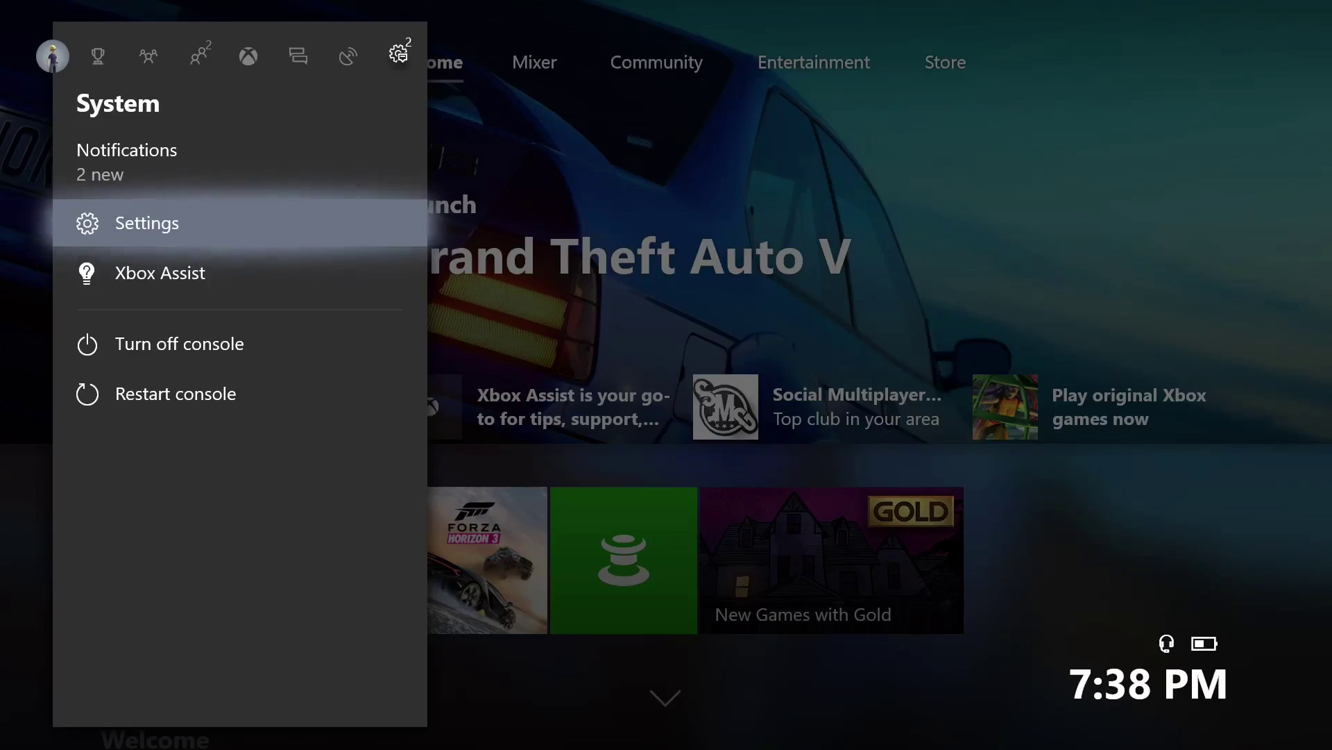
pyautogui.press('Down')
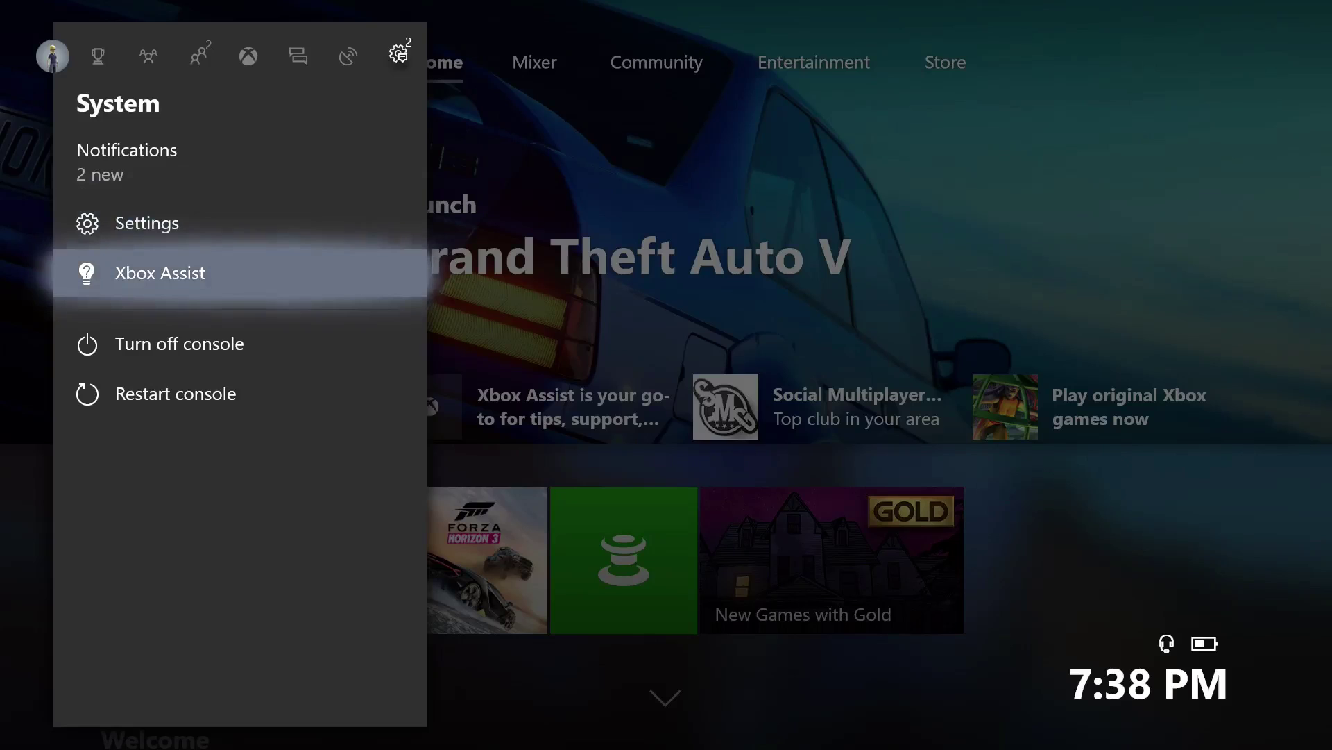
pyautogui.press('Down')
pyautogui.press('Down')
pyautogui.press('Up')
pyautogui.press('Down')
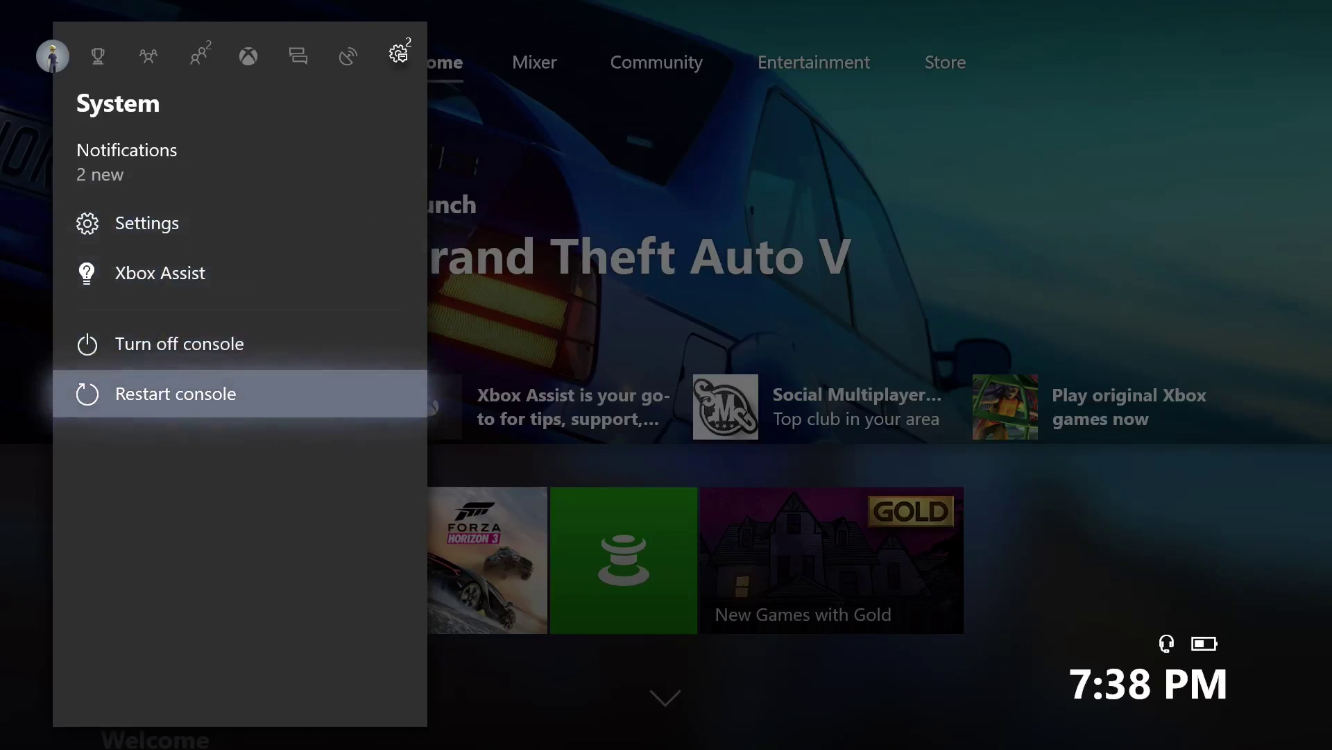
pyautogui.press('Escape')
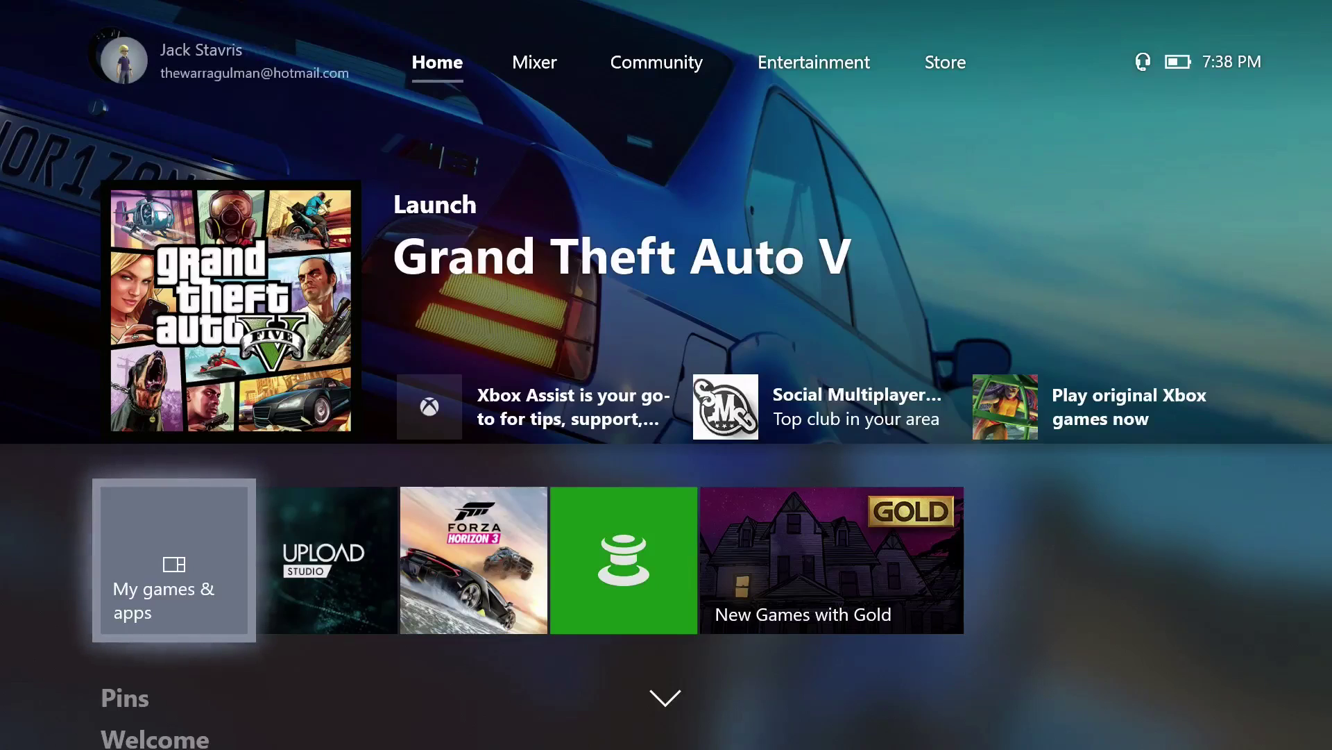
# - Browse the Home tiles around the Grand Theft Auto V block down to the Pins section
pyautogui.press('Up')
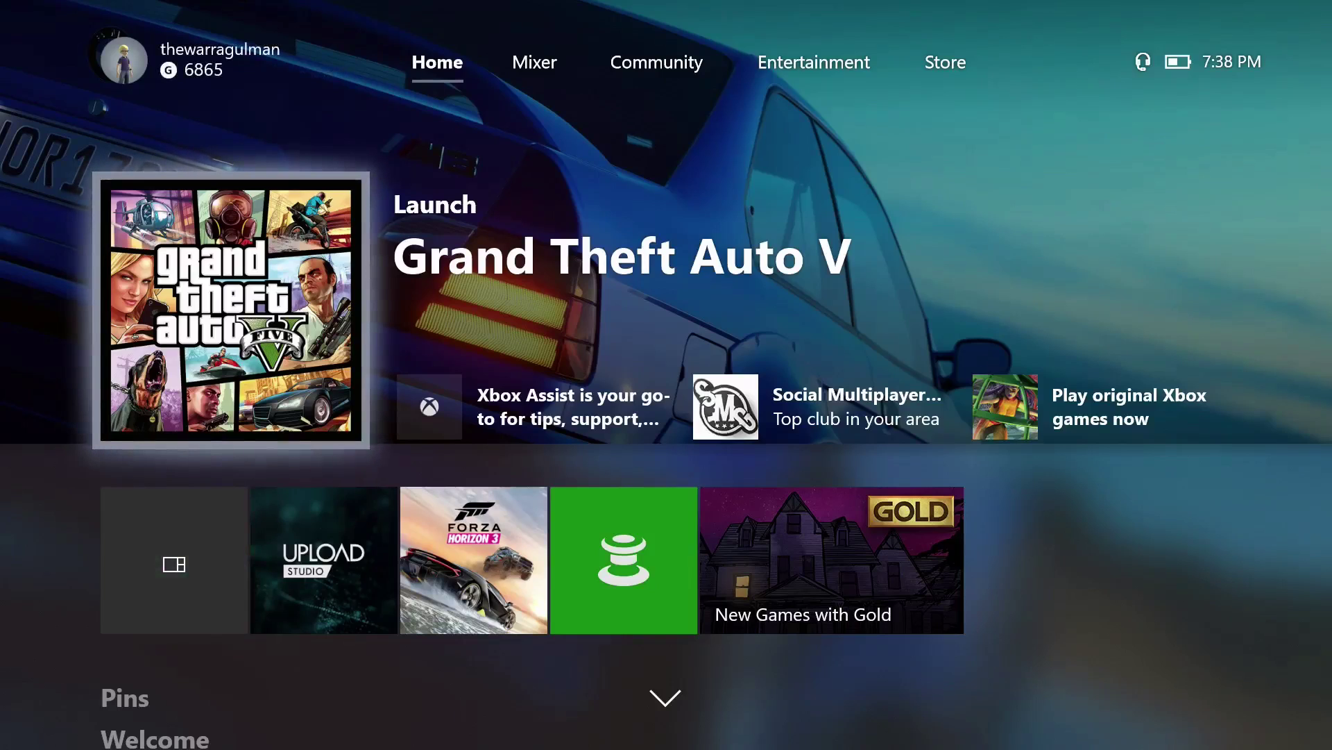
pyautogui.press('Down')
pyautogui.press('Right')
pyautogui.press('Right')
pyautogui.press('Right')
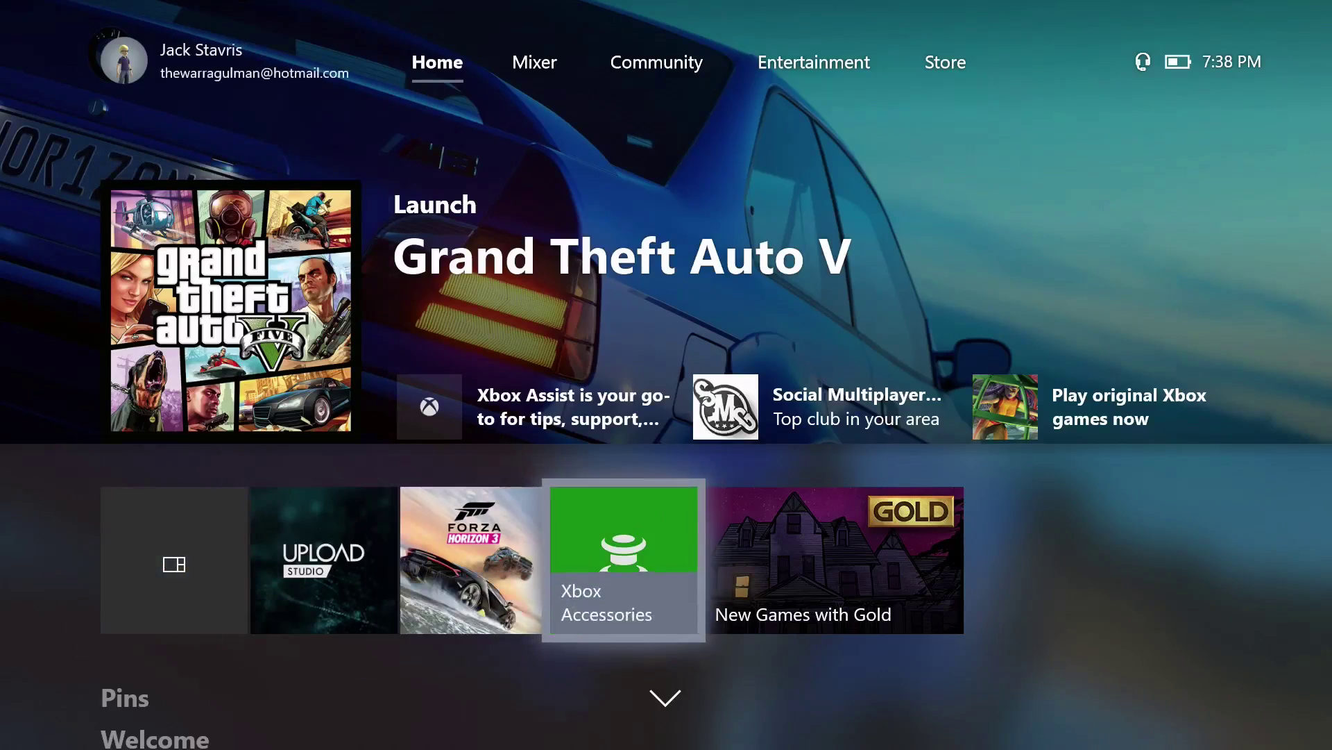
pyautogui.press('Right')
pyautogui.press('Left')
pyautogui.press('Left')
pyautogui.press('Left')
pyautogui.press('Left')
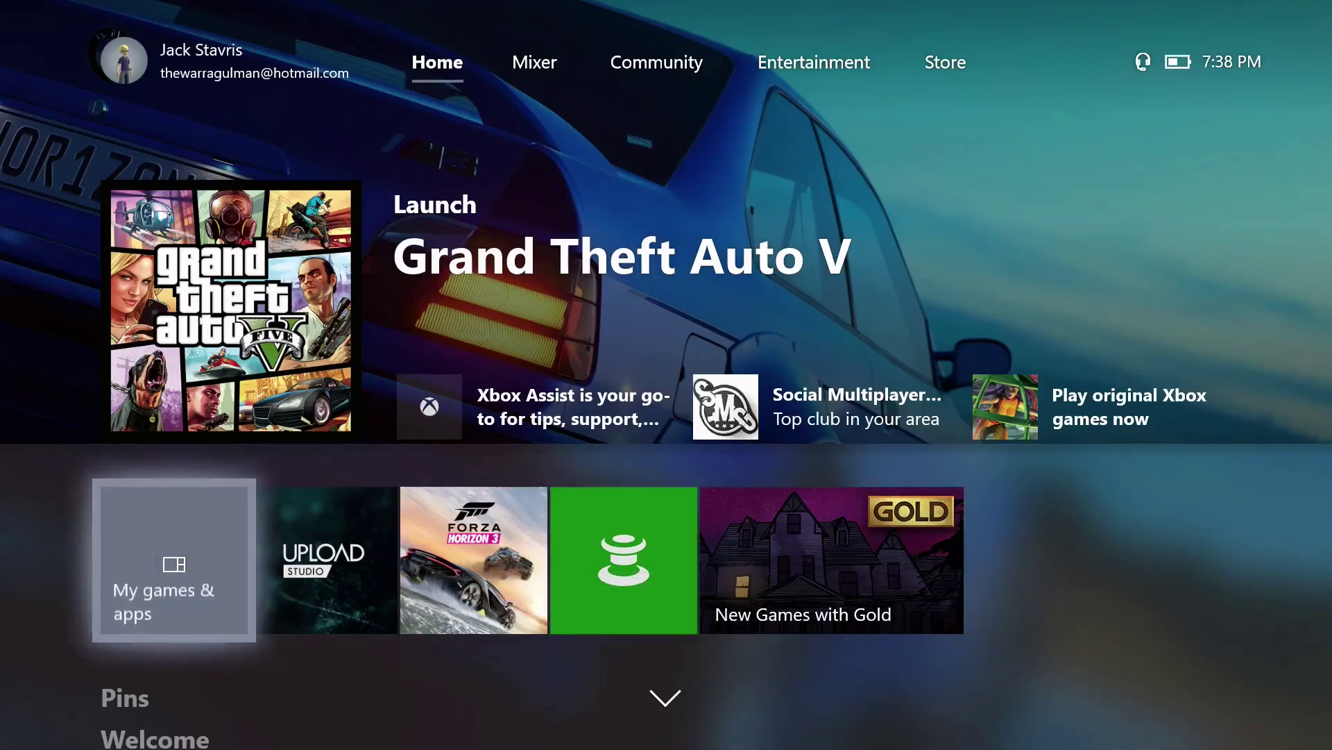
pyautogui.press('Right')
pyautogui.press('Right')
pyautogui.press('Right')
pyautogui.press('Right')
pyautogui.press('Left')
pyautogui.press('Left')
pyautogui.press('Left')
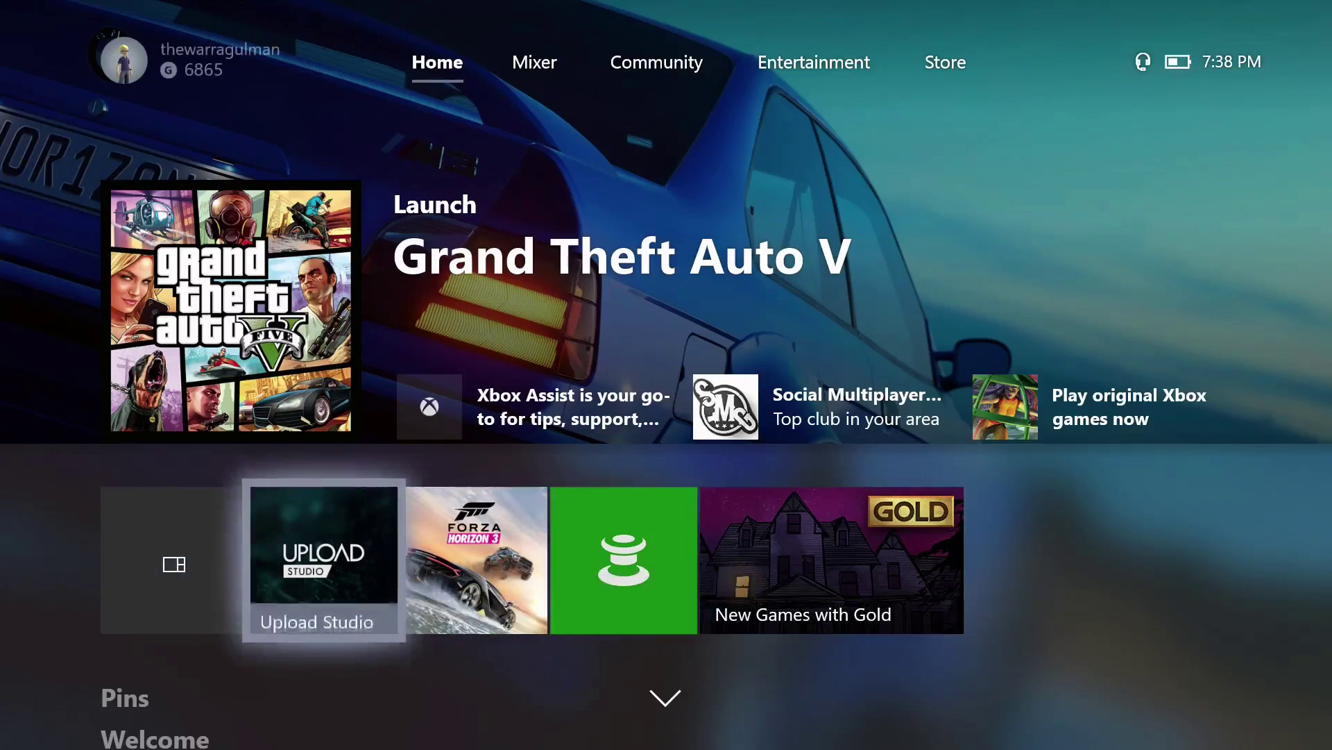
pyautogui.press('Left')
pyautogui.press('Up')
pyautogui.press('Down')
pyautogui.press('Right')
pyautogui.press('Right')
pyautogui.press('Right')
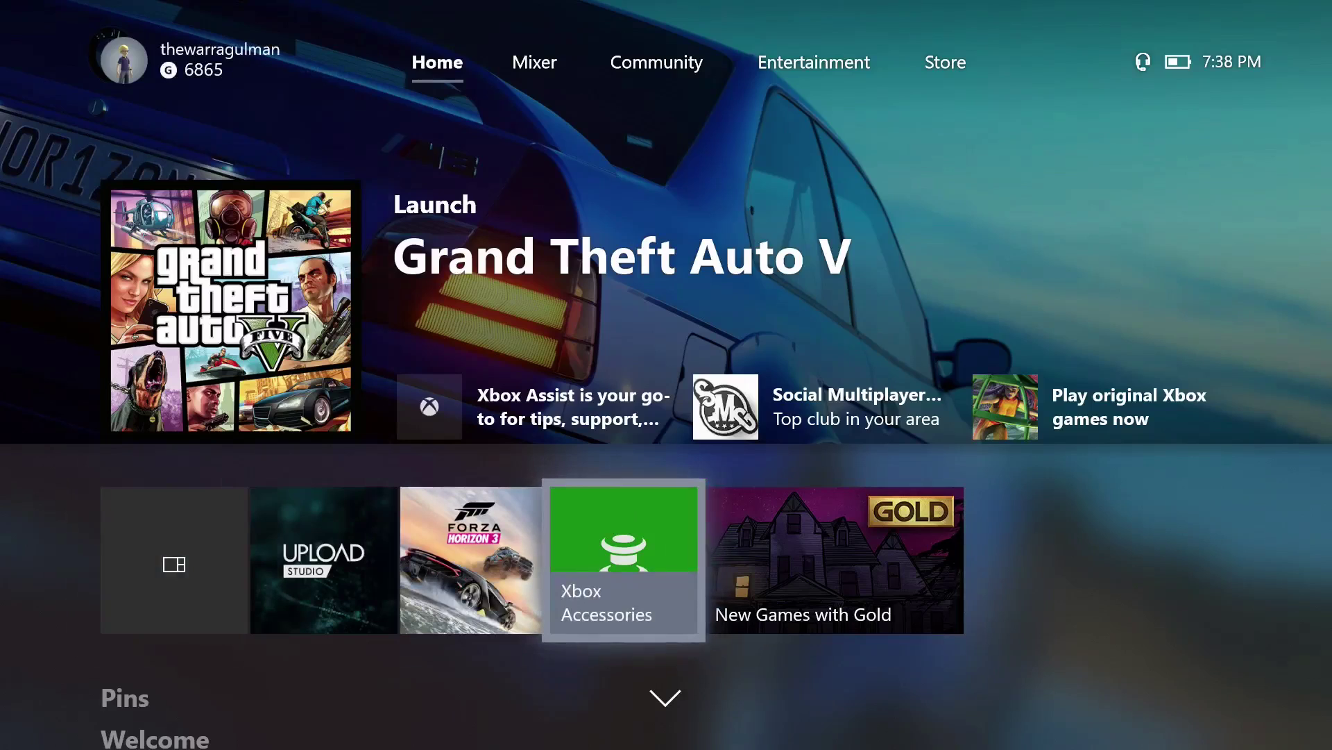
pyautogui.press('Right')
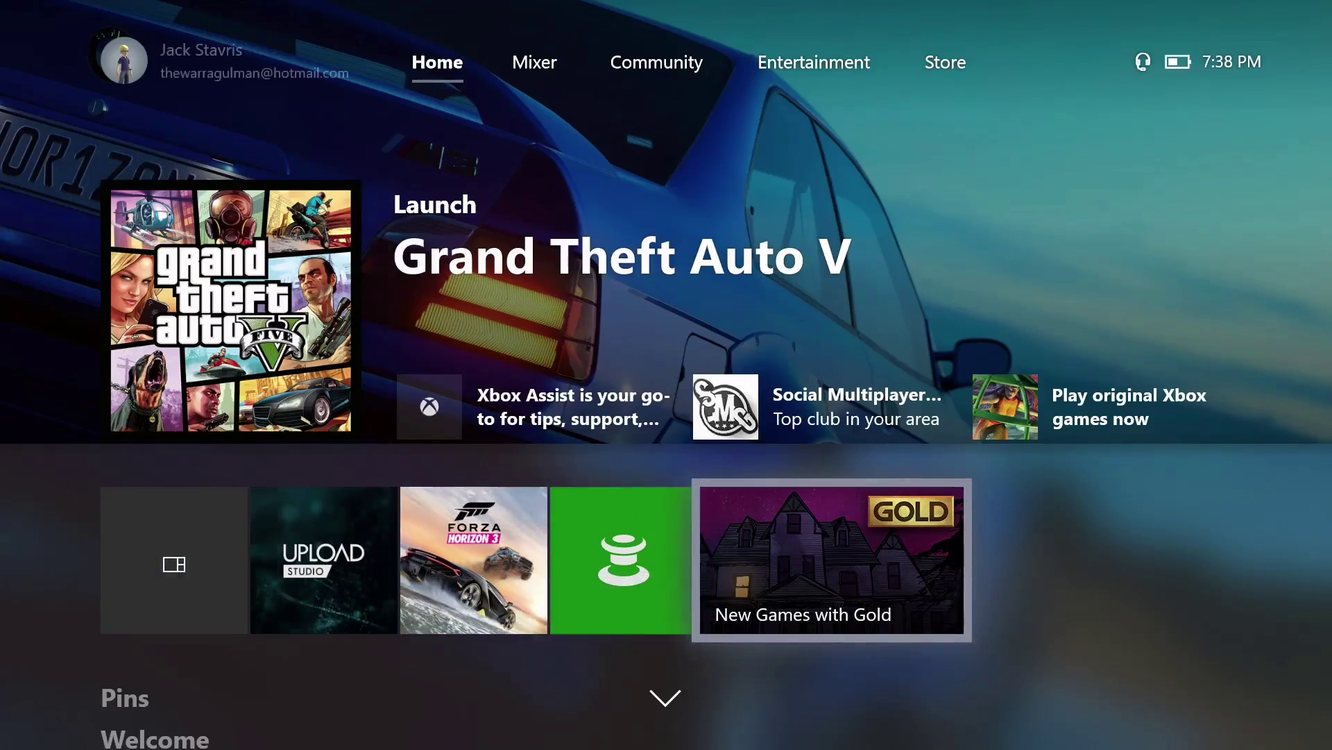
pyautogui.press('Down')
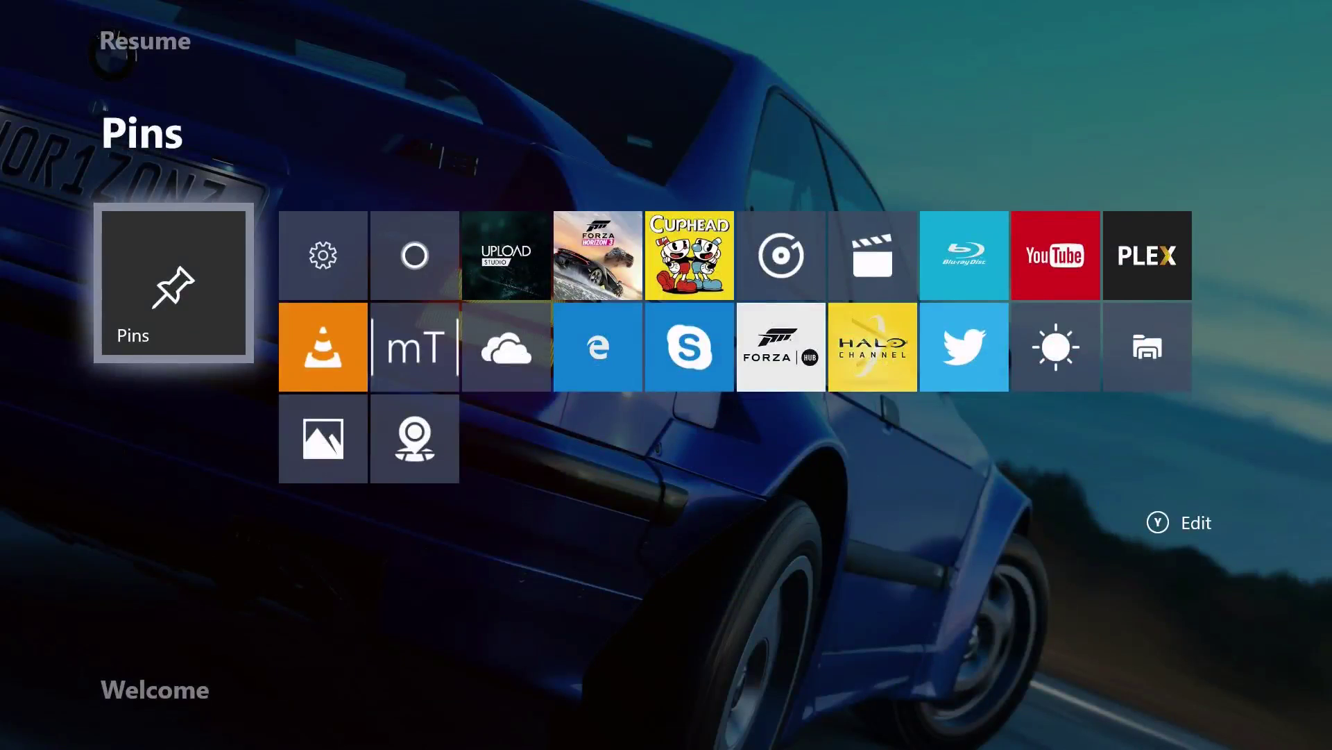
# - Move the location-marker tile to a new spot in the Pins grid
pyautogui.press('Right')
pyautogui.press('Right')
pyautogui.press('Down')
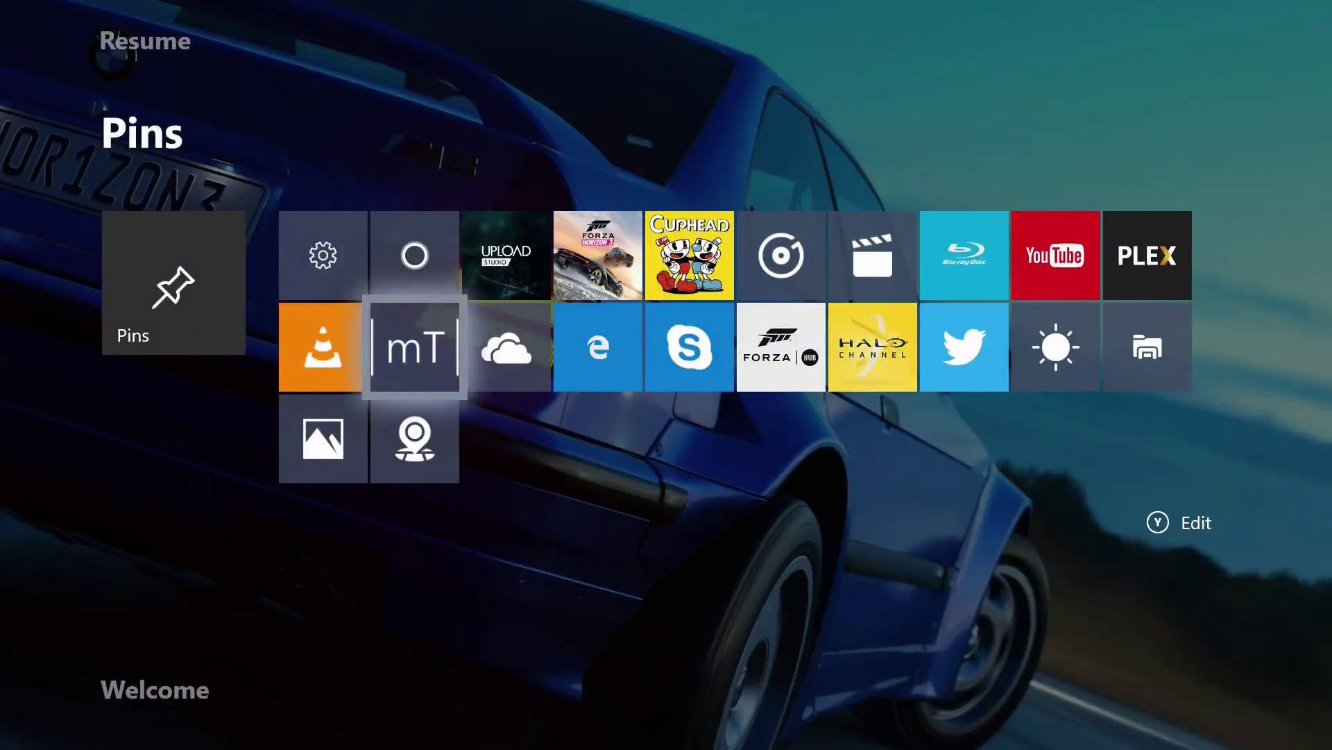
pyautogui.press('Down')
pyautogui.press('Return')
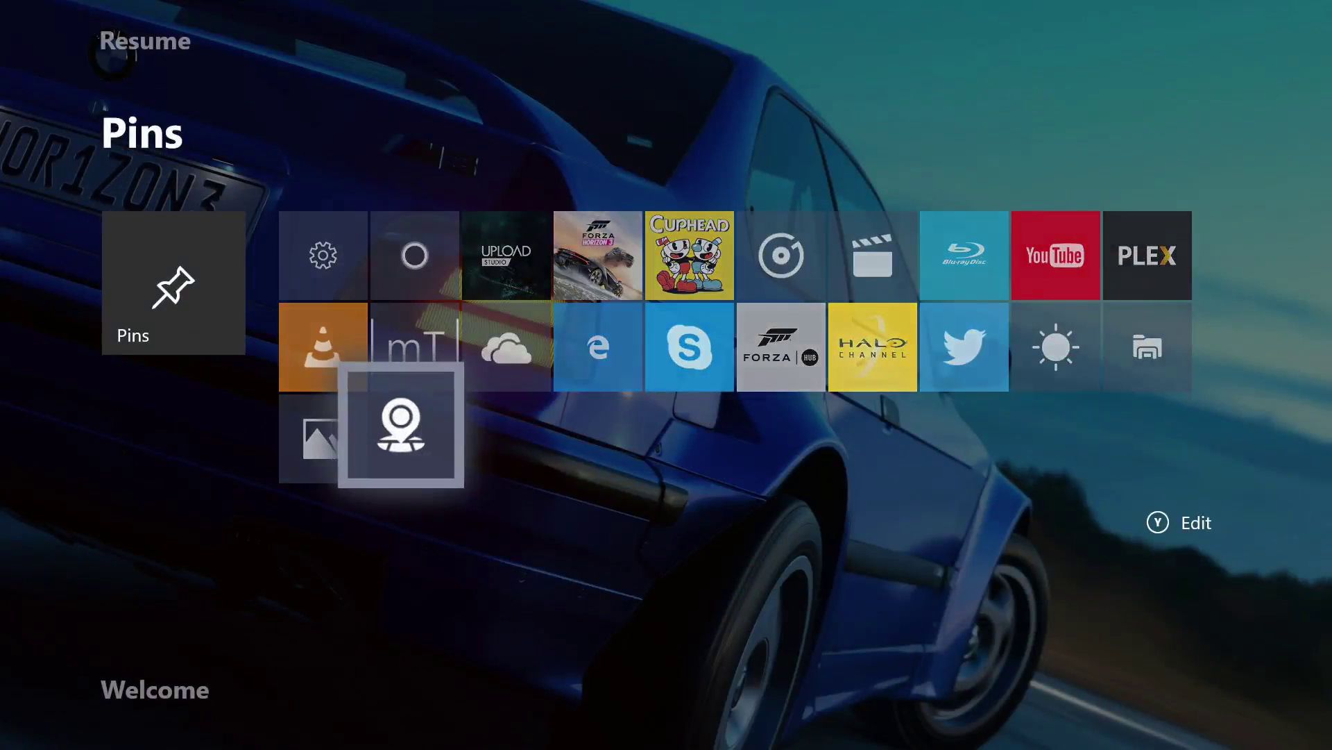
pyautogui.press('Left')
pyautogui.press('Right')
pyautogui.press('Return')
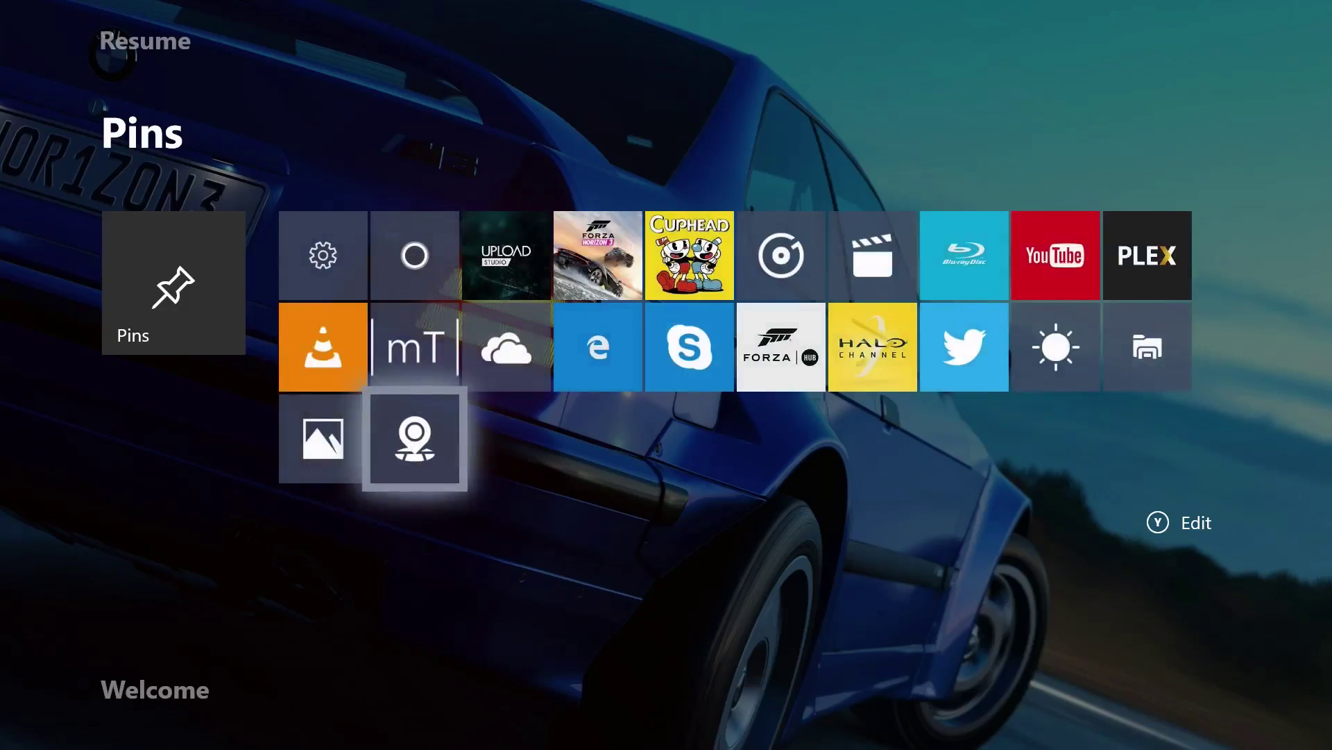
pyautogui.press('Down')
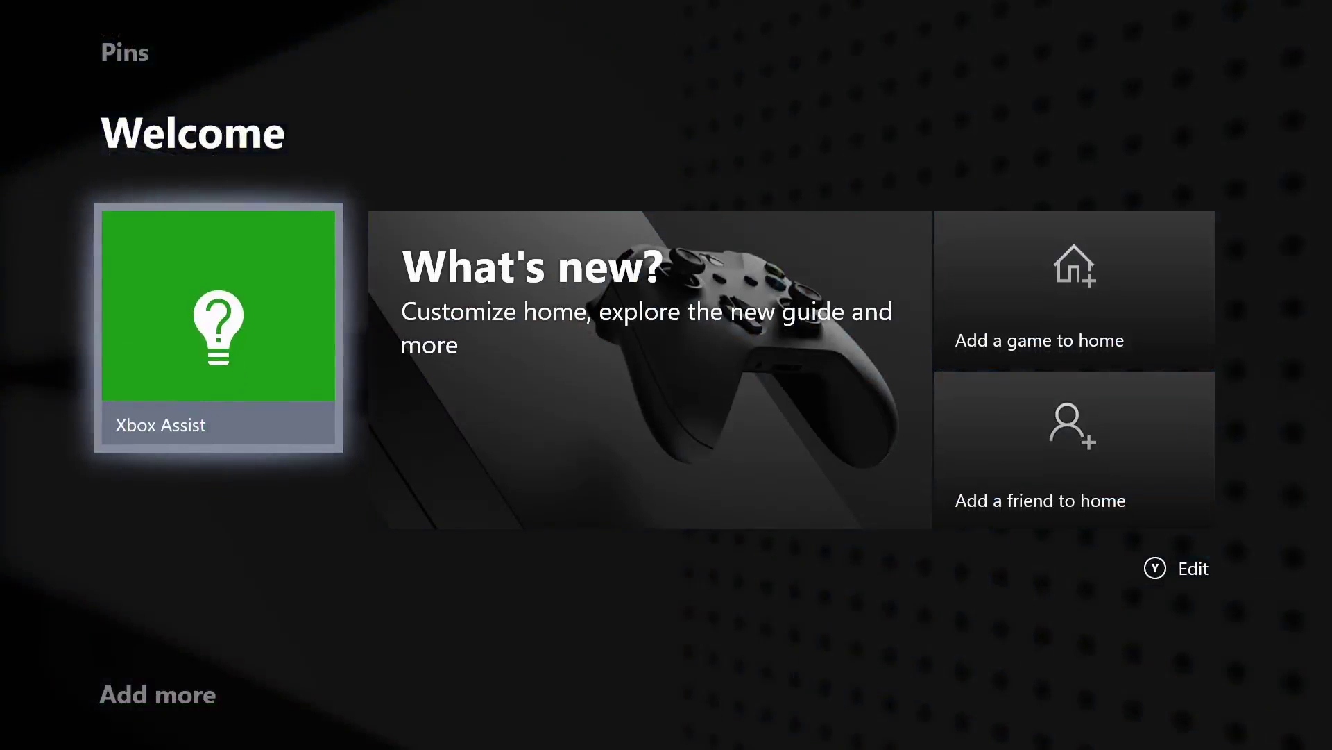
# - Look over the Welcome row tiles (What's new?, Xbox Assist) and continue down to Add more
pyautogui.press('Right')
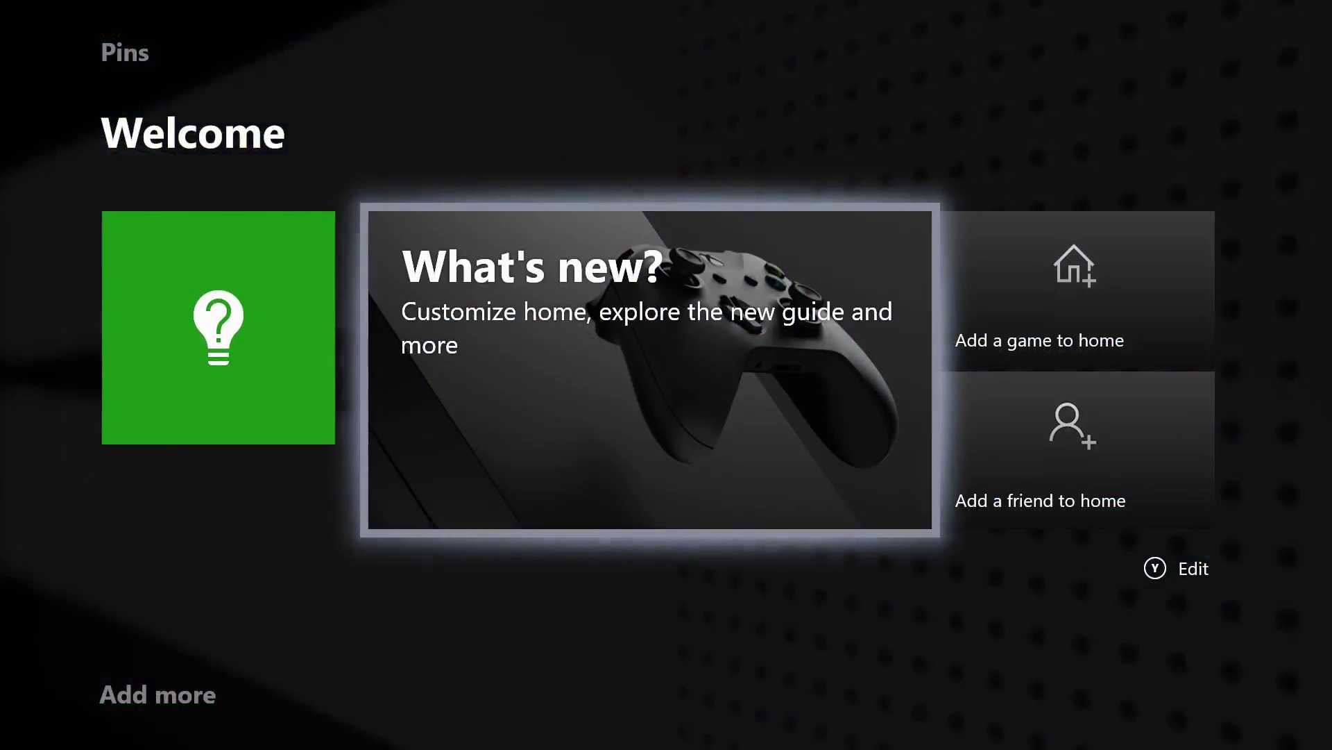
pyautogui.press('Right')
pyautogui.press('Left')
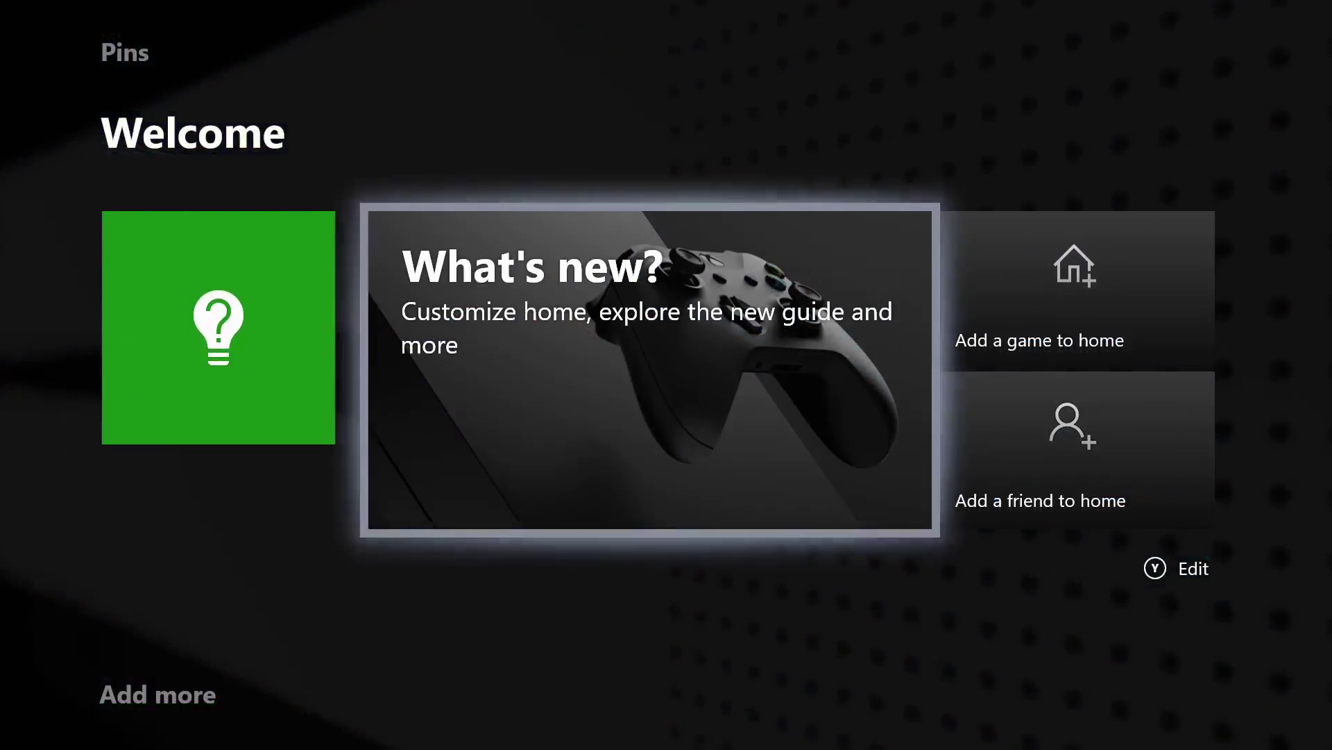
pyautogui.press('Left')
pyautogui.press('Down')
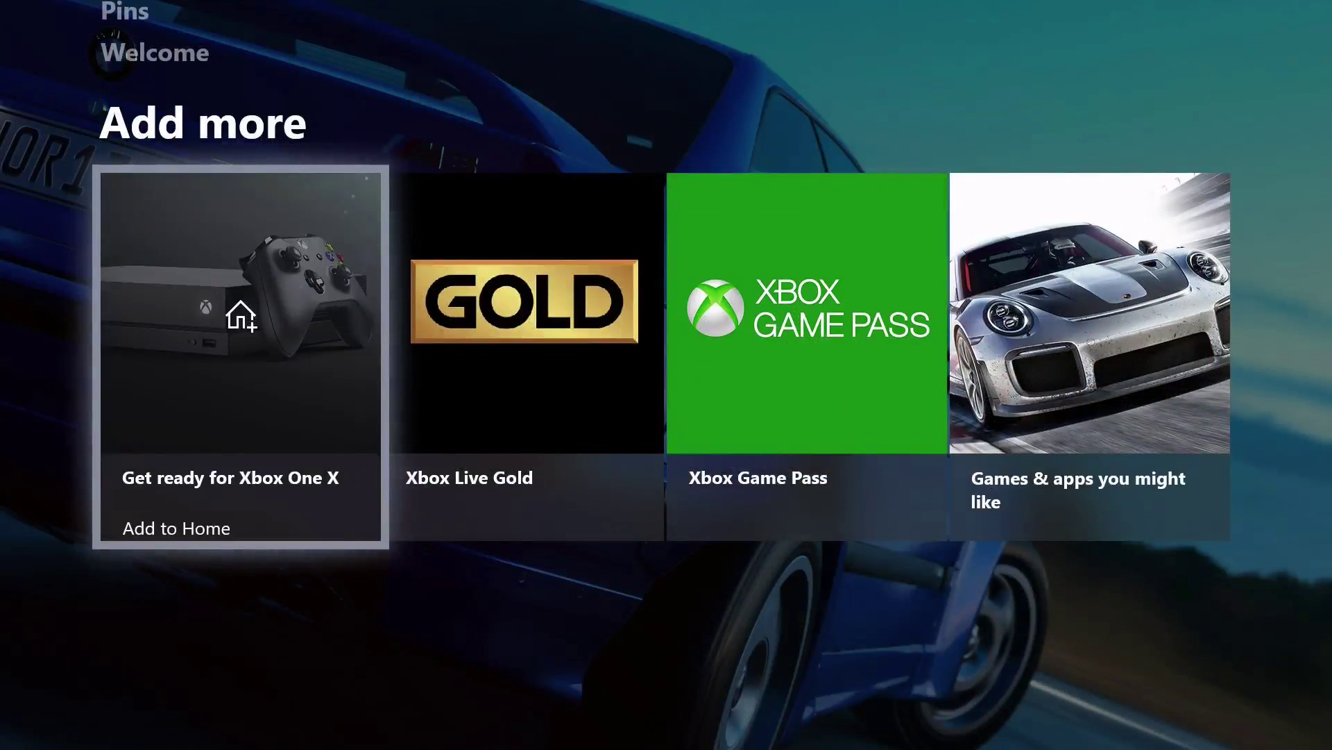
# - Scan the Xbox One X, Xbox Live Gold and Xbox Game Pass suggestions, then return to Home's top
pyautogui.press('Right')
pyautogui.press('Right')
pyautogui.press('Right')
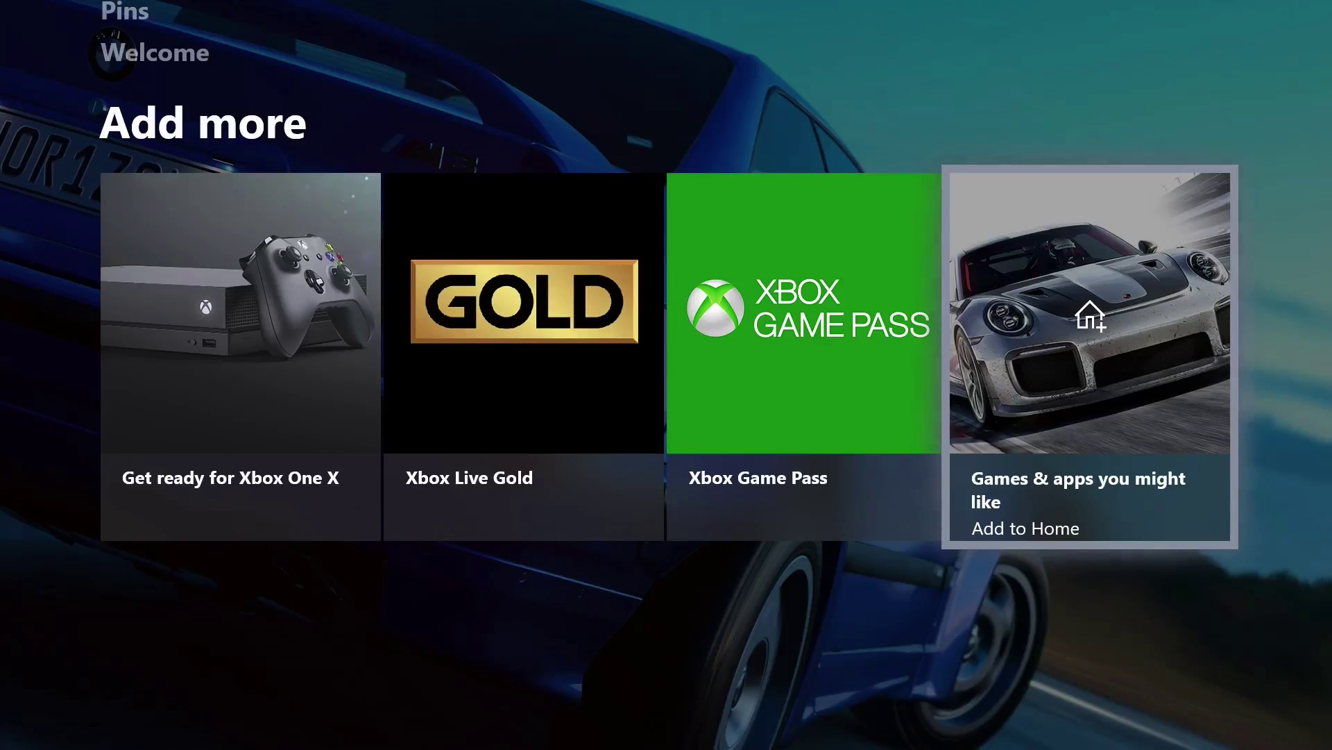
pyautogui.press('Left')
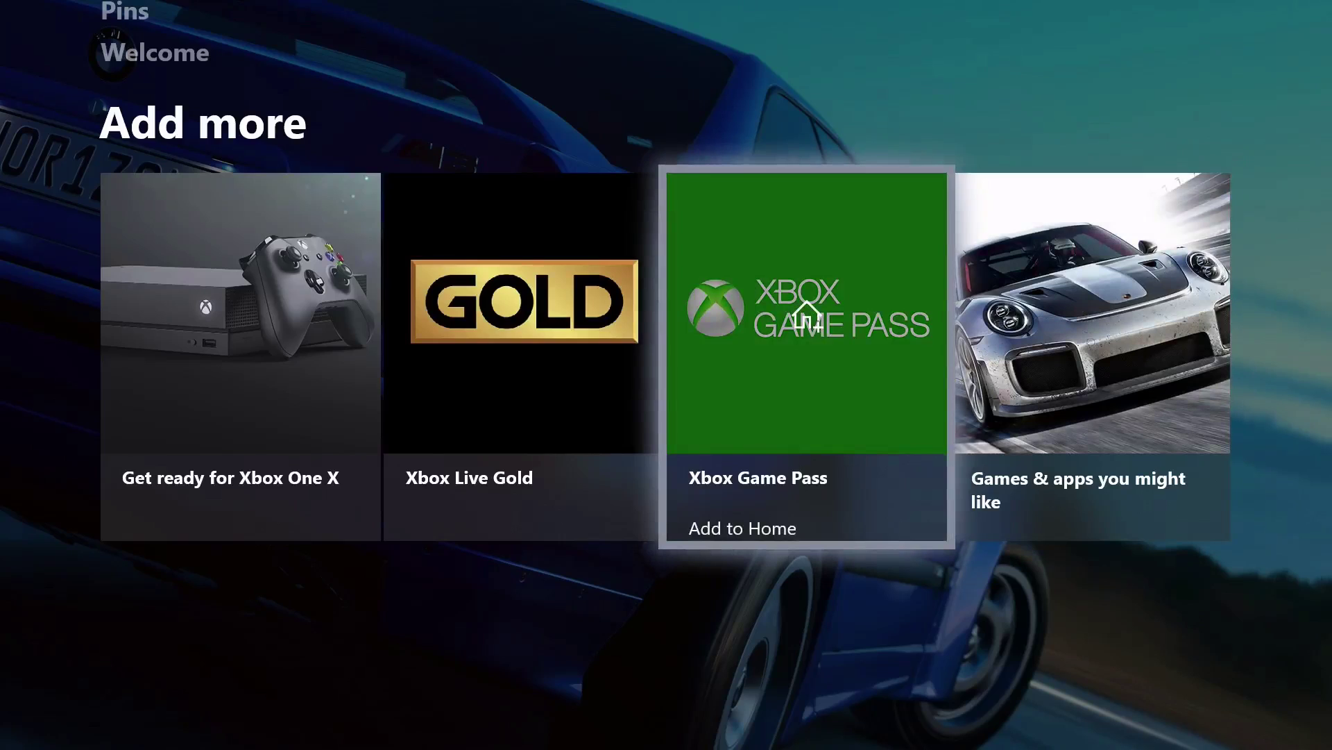
pyautogui.press('Left')
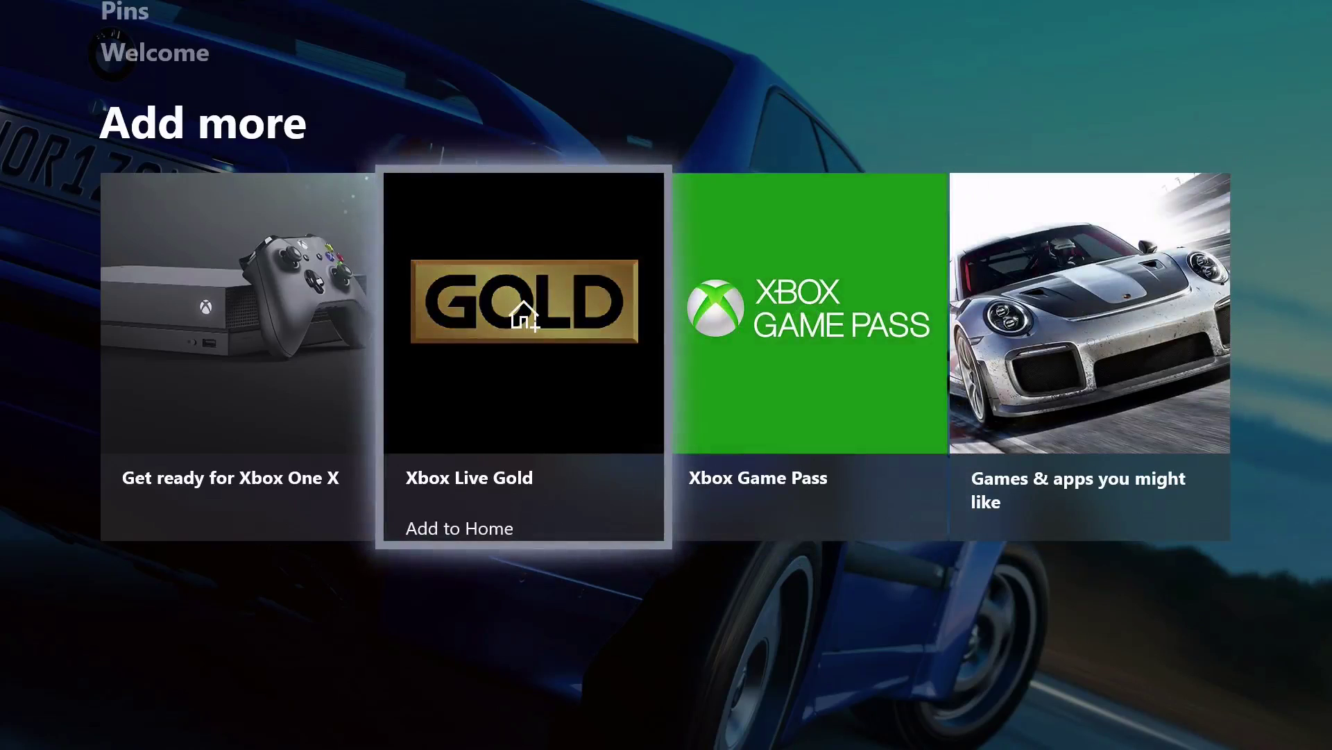
pyautogui.press('Left')
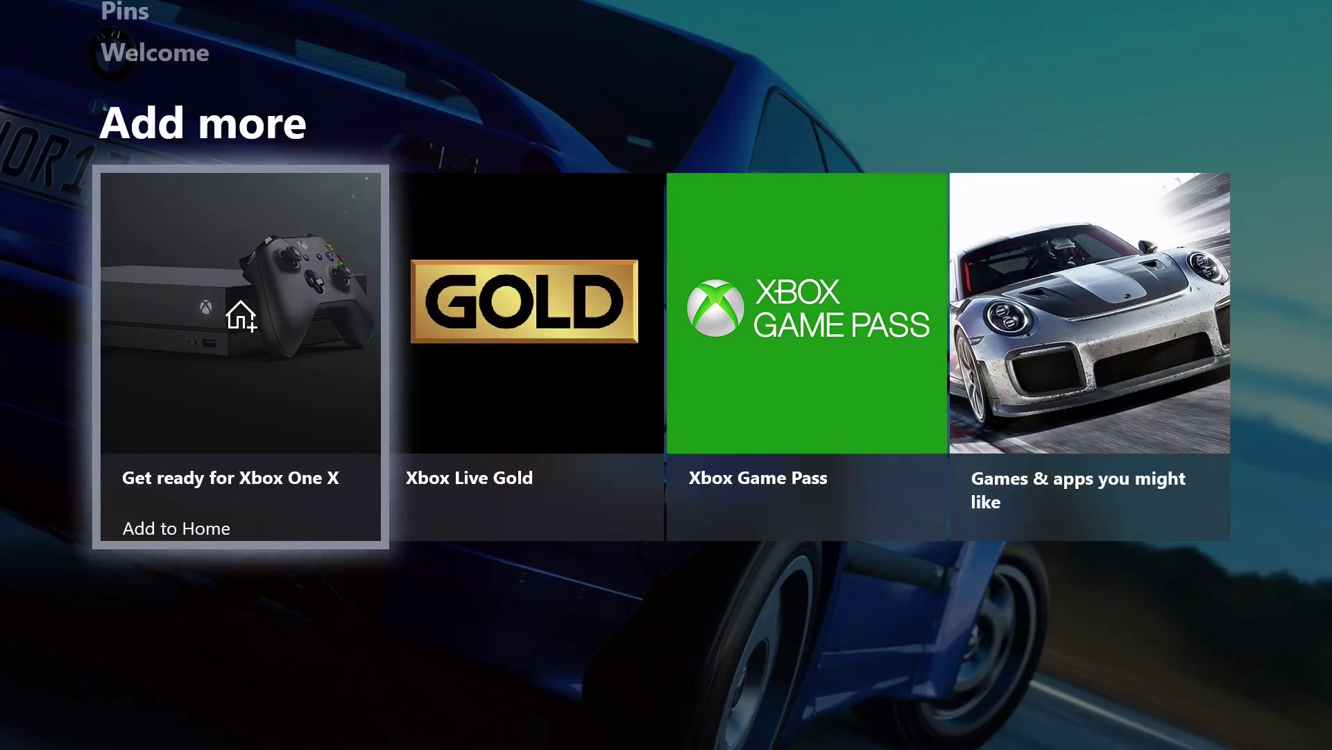
pyautogui.press('Up')
pyautogui.press('Down')
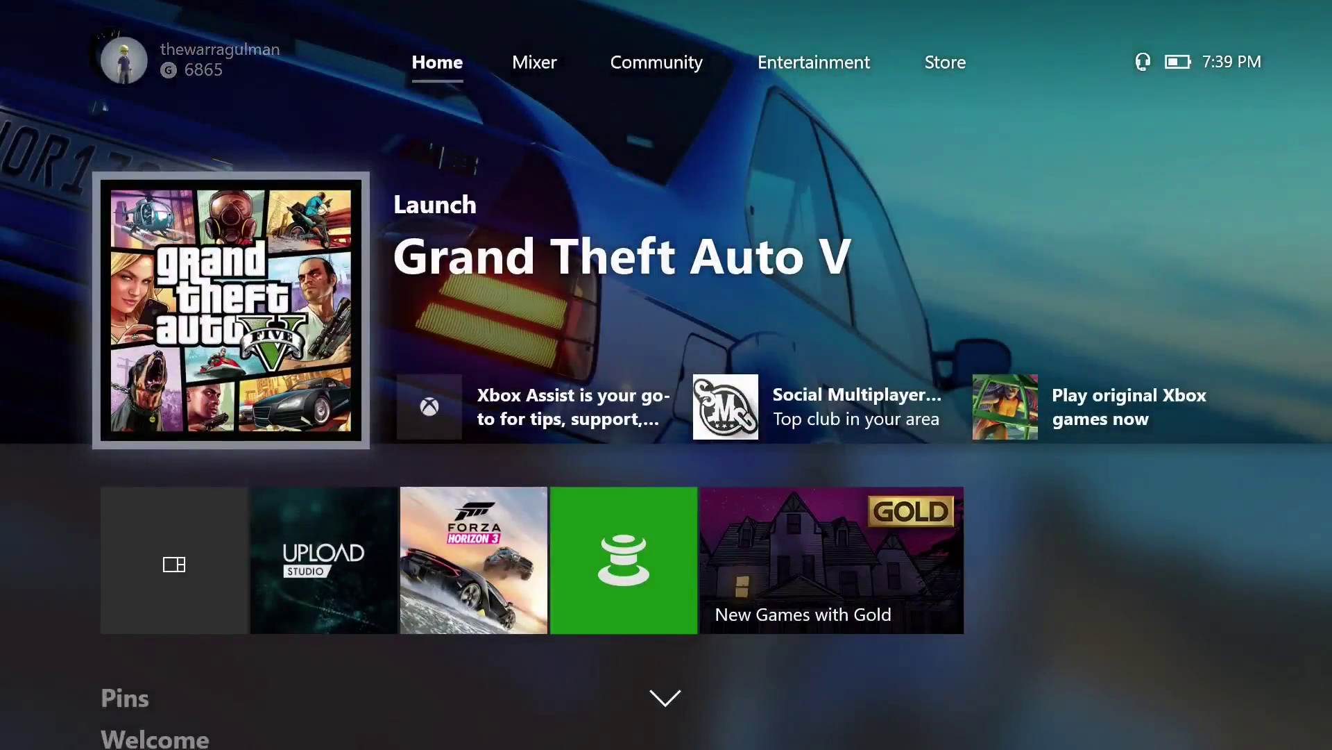
# - Switch to the Mixer tab, scroll down and back up, then move on to Community
pyautogui.hotkey('ctrl', 'Tab')
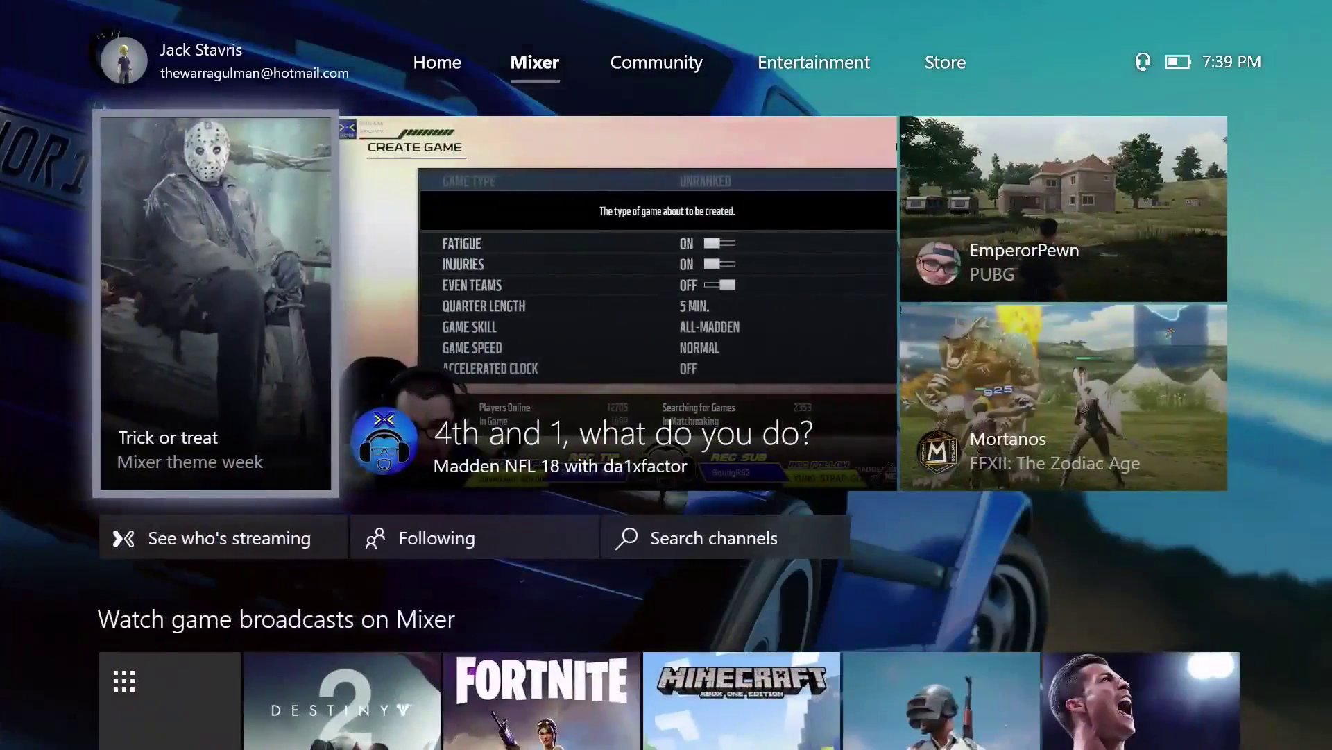
pyautogui.press('Down')
pyautogui.press('Down')
pyautogui.press('Down')
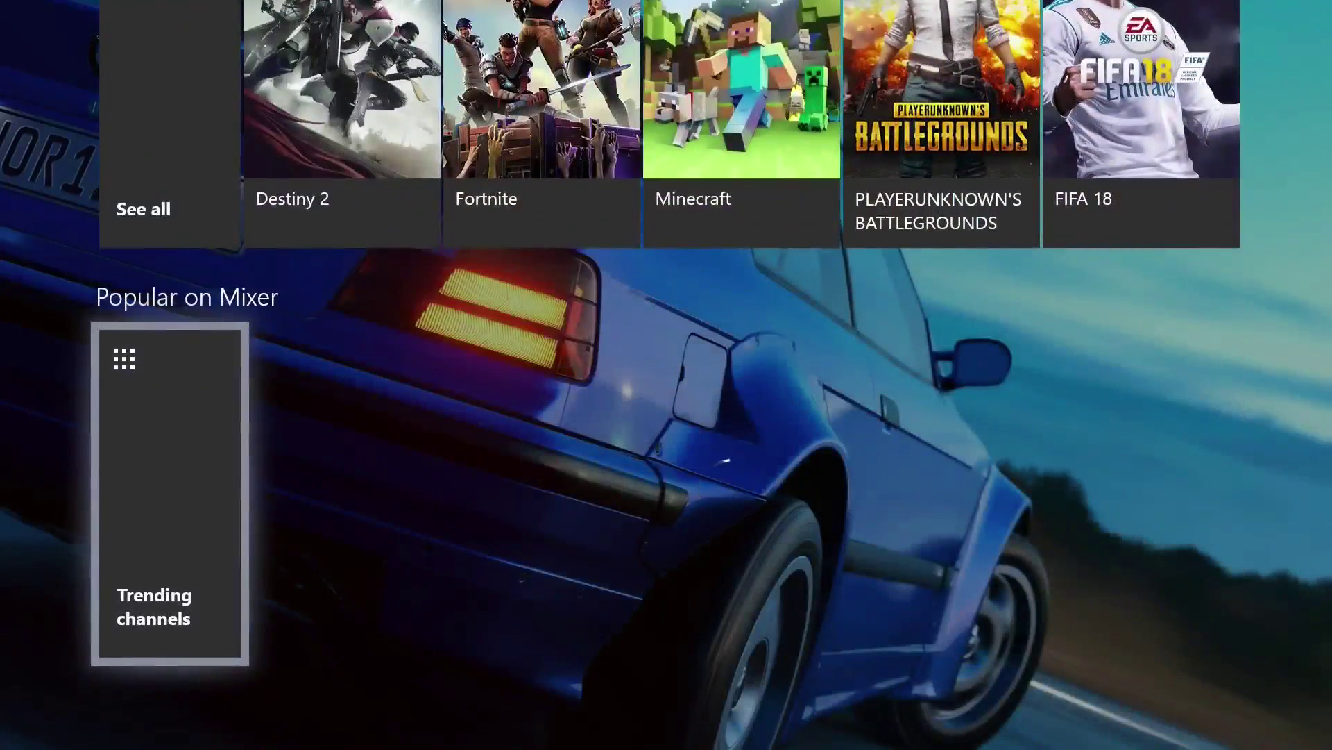
pyautogui.press('Up')
pyautogui.press('Up')
pyautogui.press('Up')
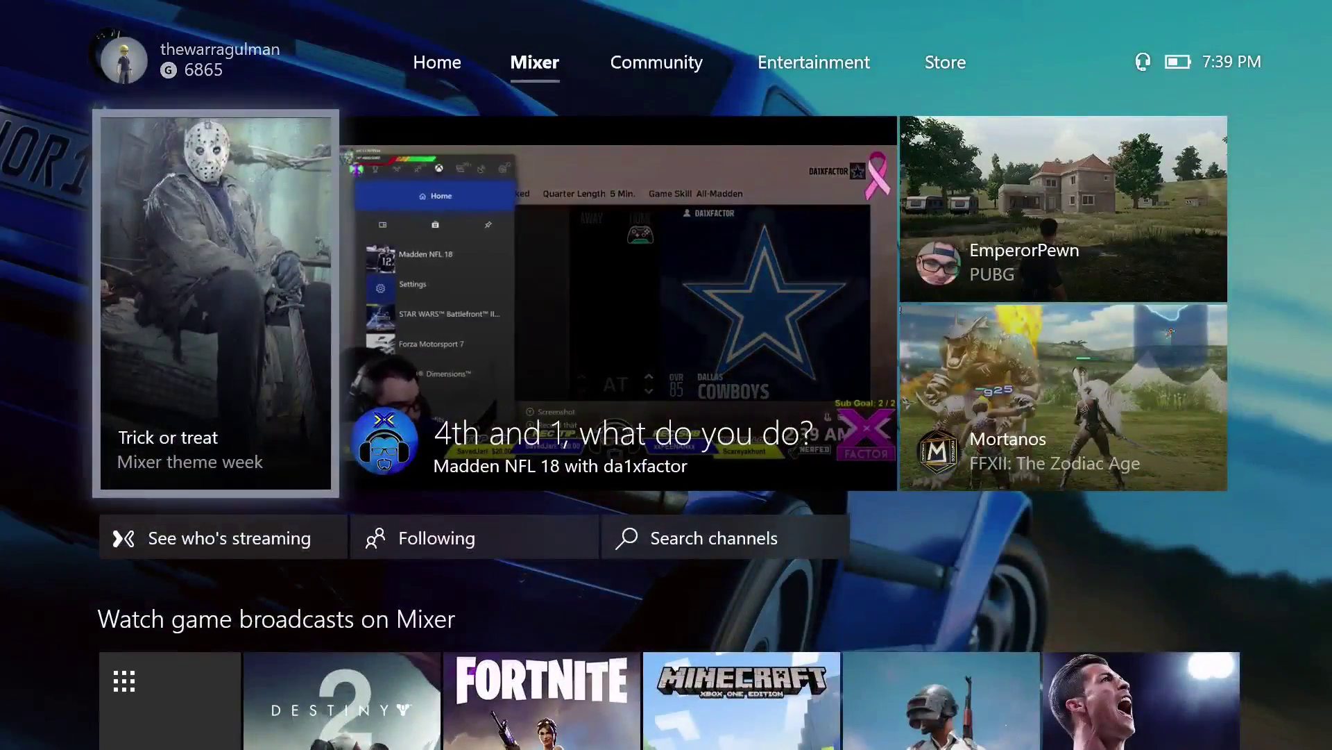
pyautogui.hotkey('ctrl', 'Tab')
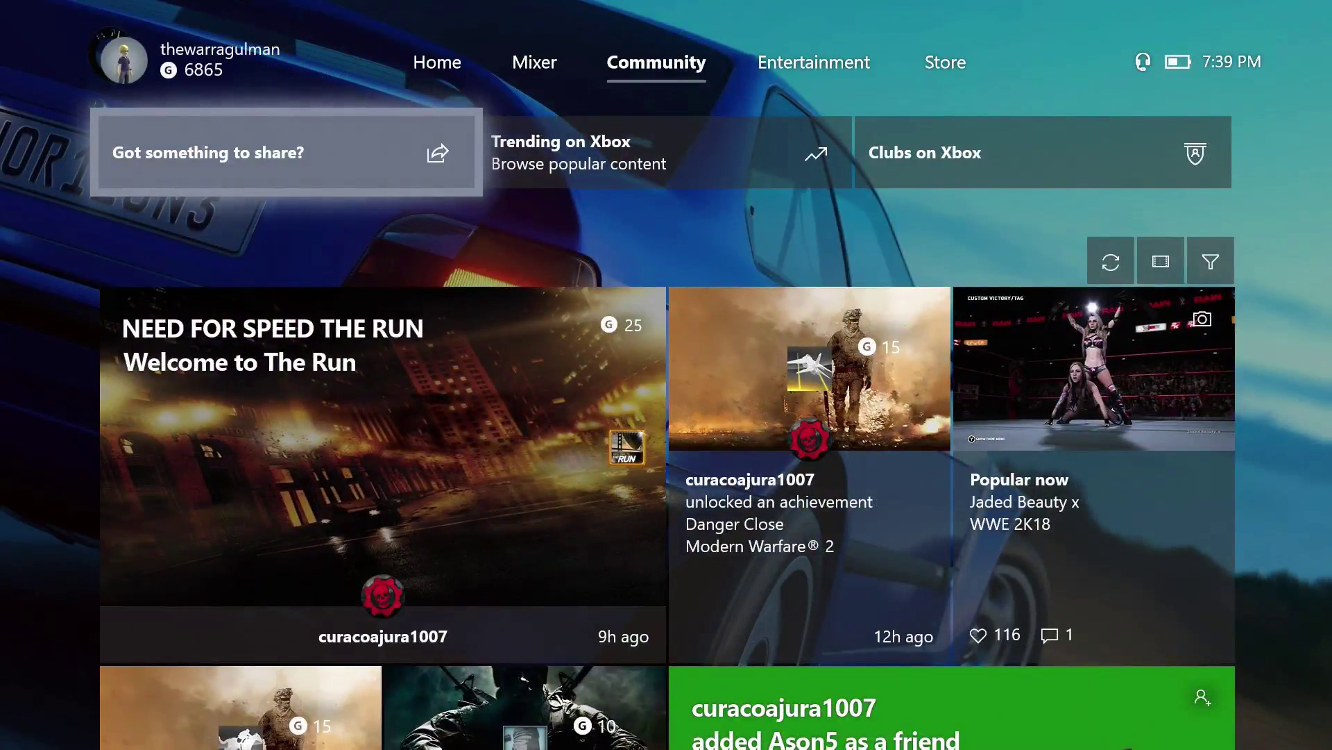
# - Browse the upper feed posts: achievements, friend-added, Oxenfree and HCS Finals
pyautogui.press('Down')
pyautogui.press('Down')
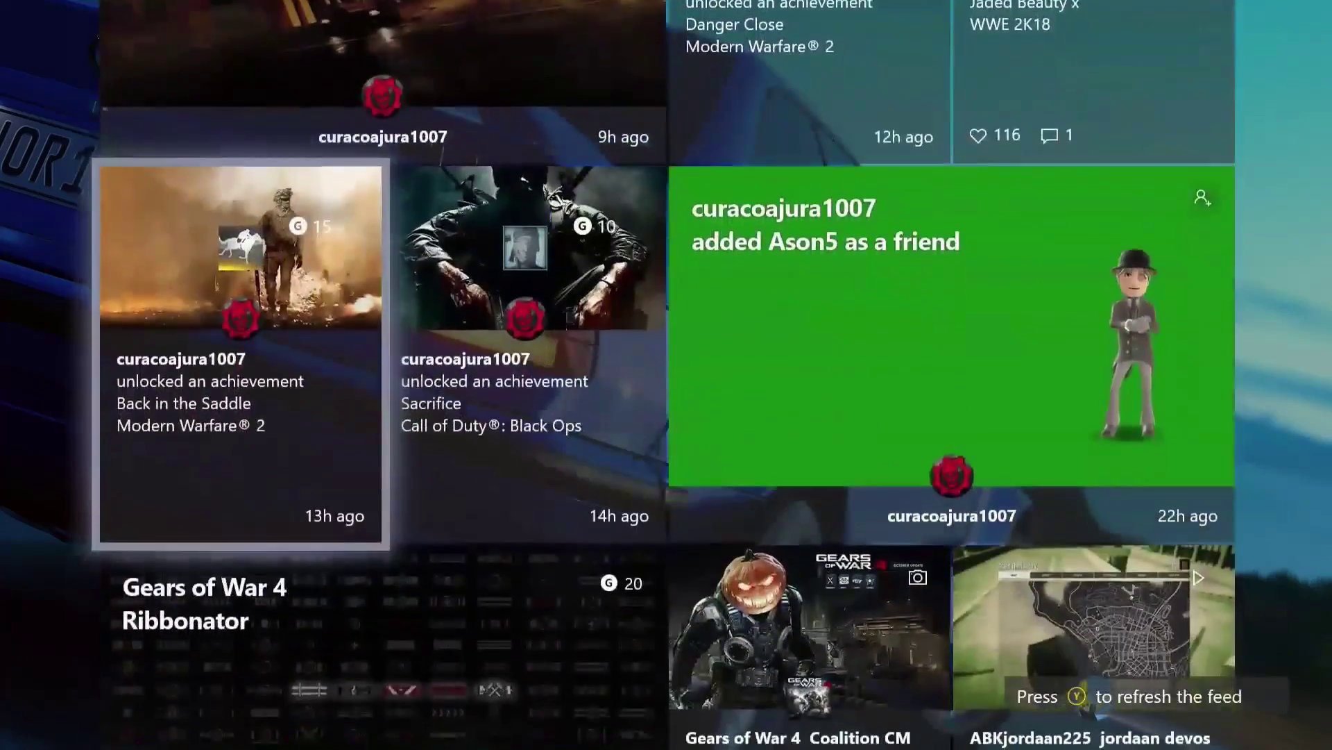
pyautogui.press('Up')
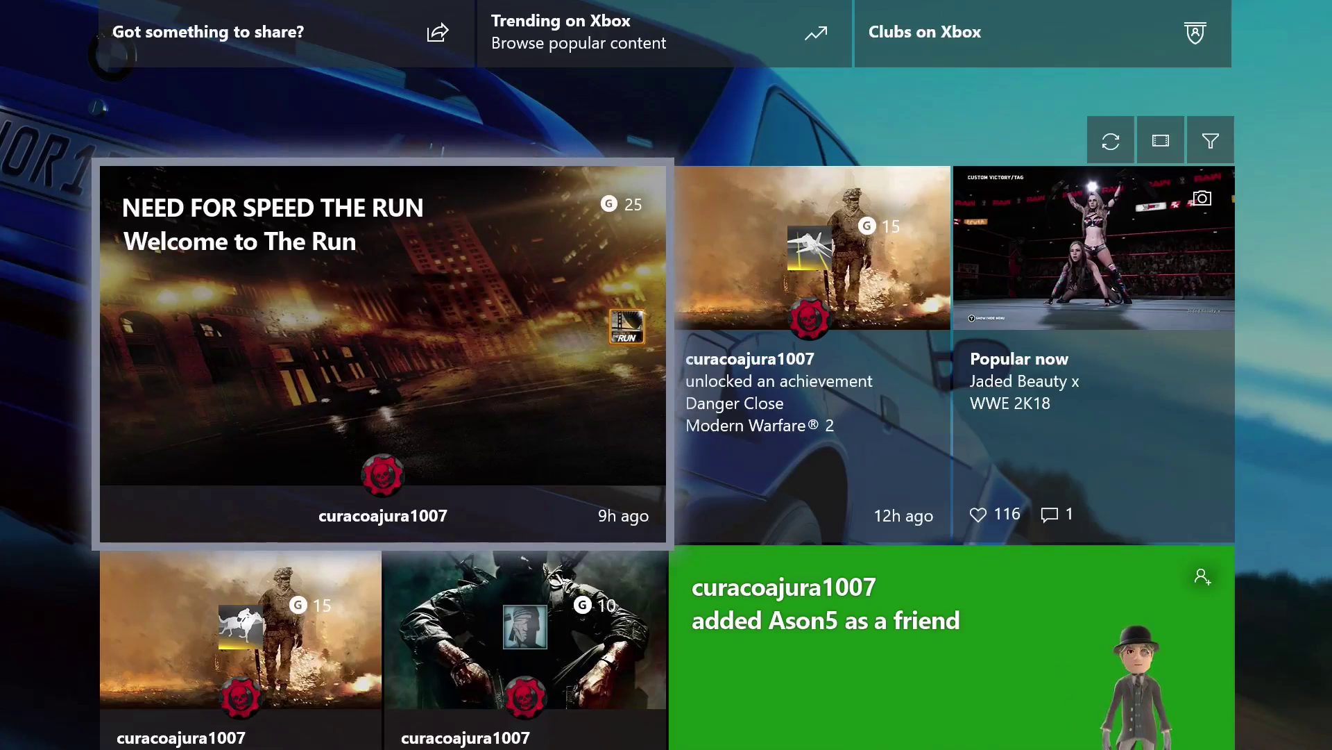
pyautogui.press('Right')
pyautogui.press('Down')
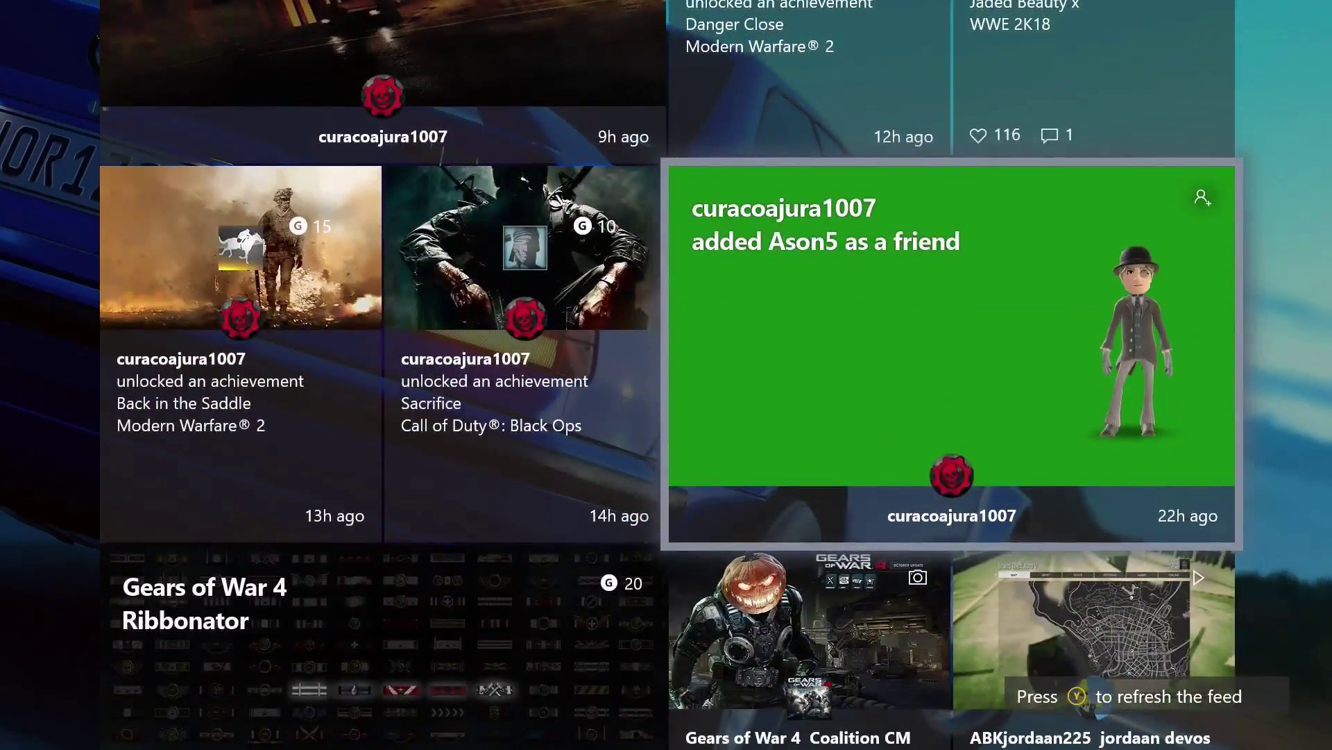
pyautogui.press('Up')
pyautogui.press('Up')
pyautogui.press('Down')
pyautogui.press('Down')
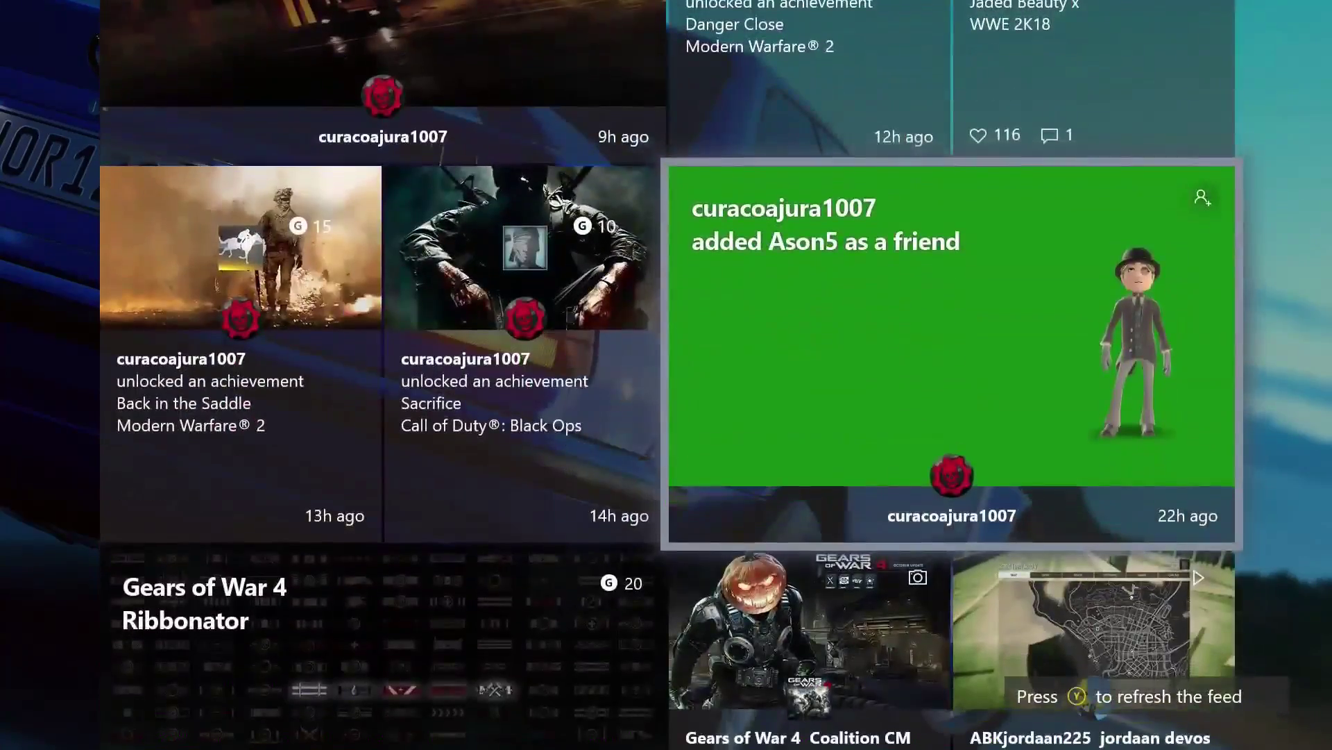
pyautogui.press('Down')
pyautogui.press('Down')
pyautogui.press('Down')
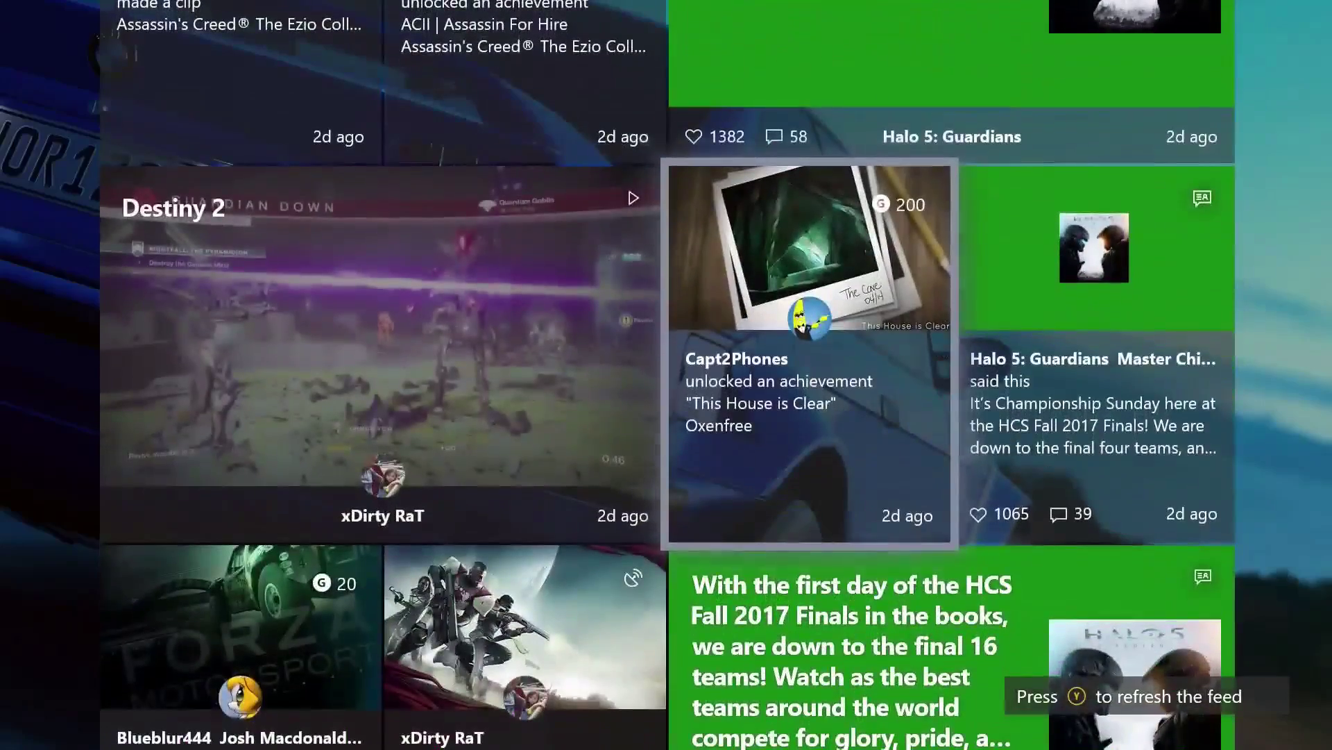
pyautogui.press('Down')
pyautogui.press('Up')
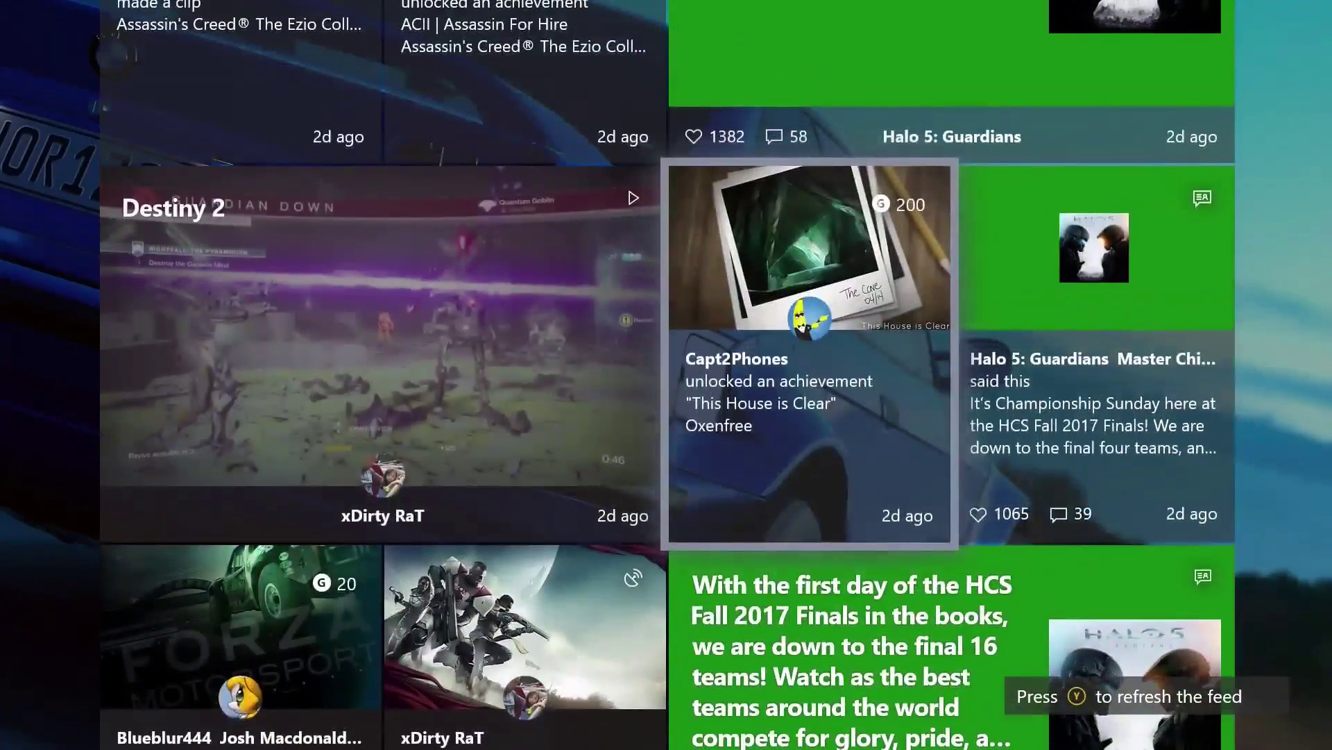
pyautogui.press('Down')
# - Browse Forza, Destiny 2, Halo 5 and Dead Island posts, then open the Parole Day post full screen
pyautogui.press('Left')
pyautogui.press('Left')
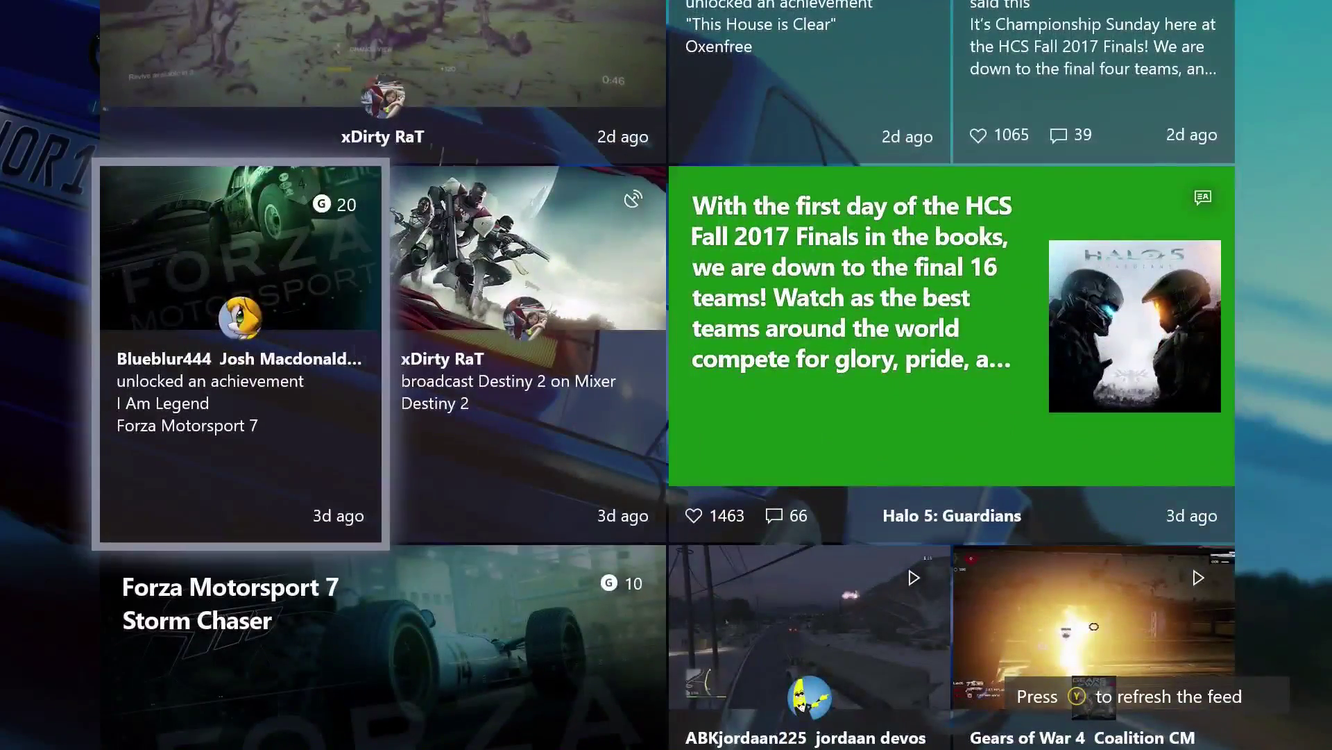
pyautogui.press('Right')
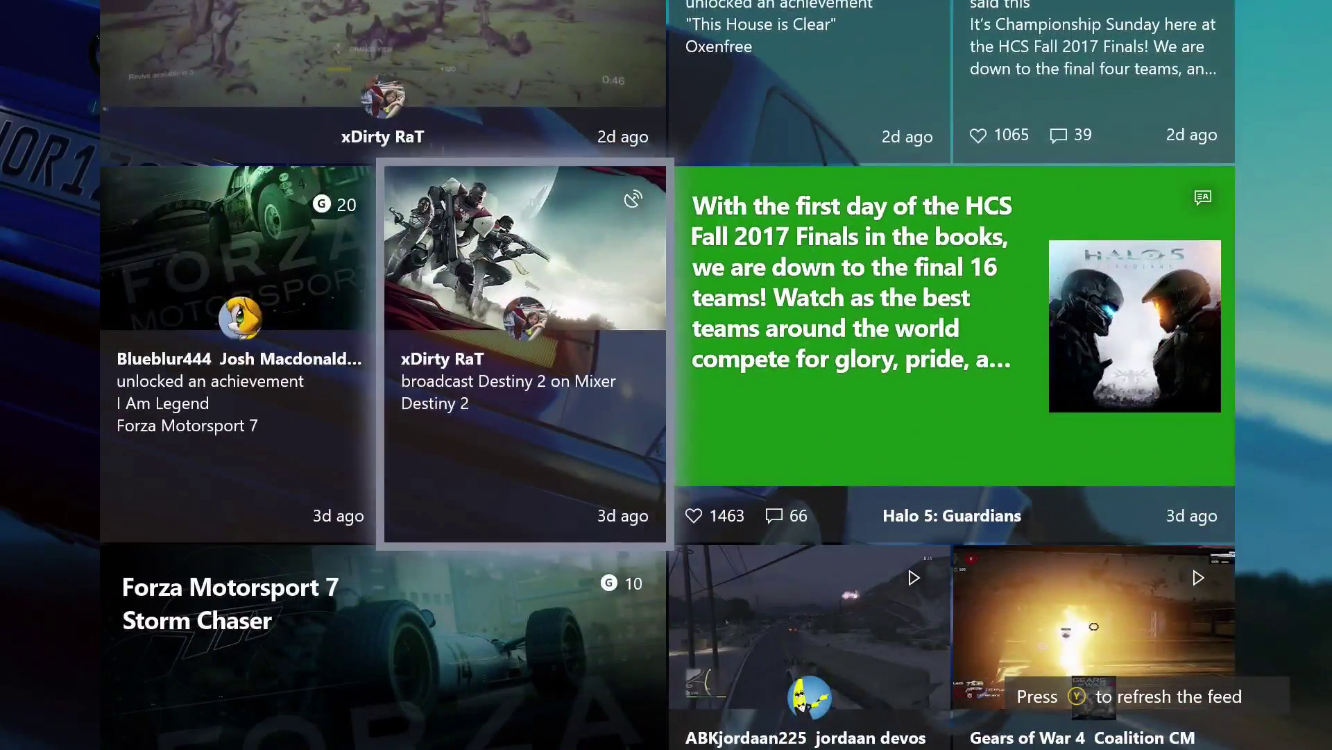
pyautogui.press('Down')
pyautogui.press('Right')
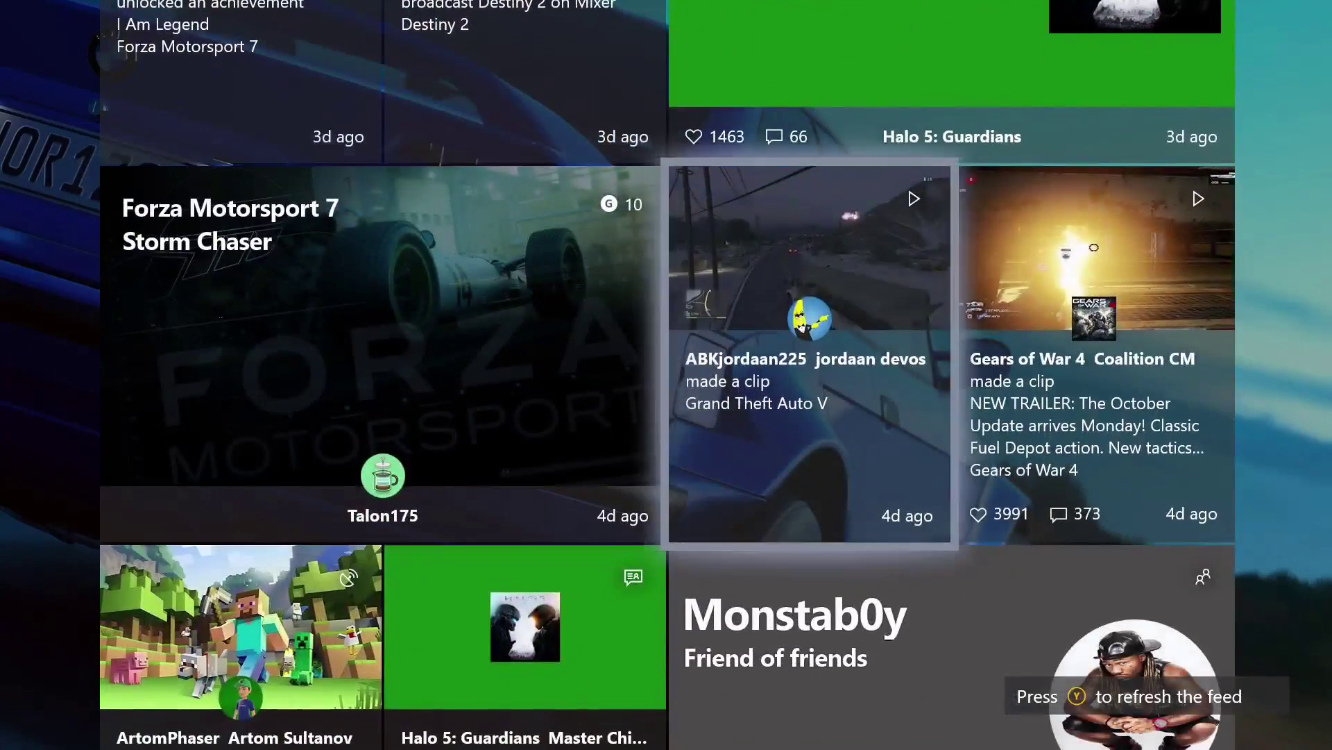
pyautogui.press('Down')
pyautogui.press('Left')
pyautogui.press('Down')
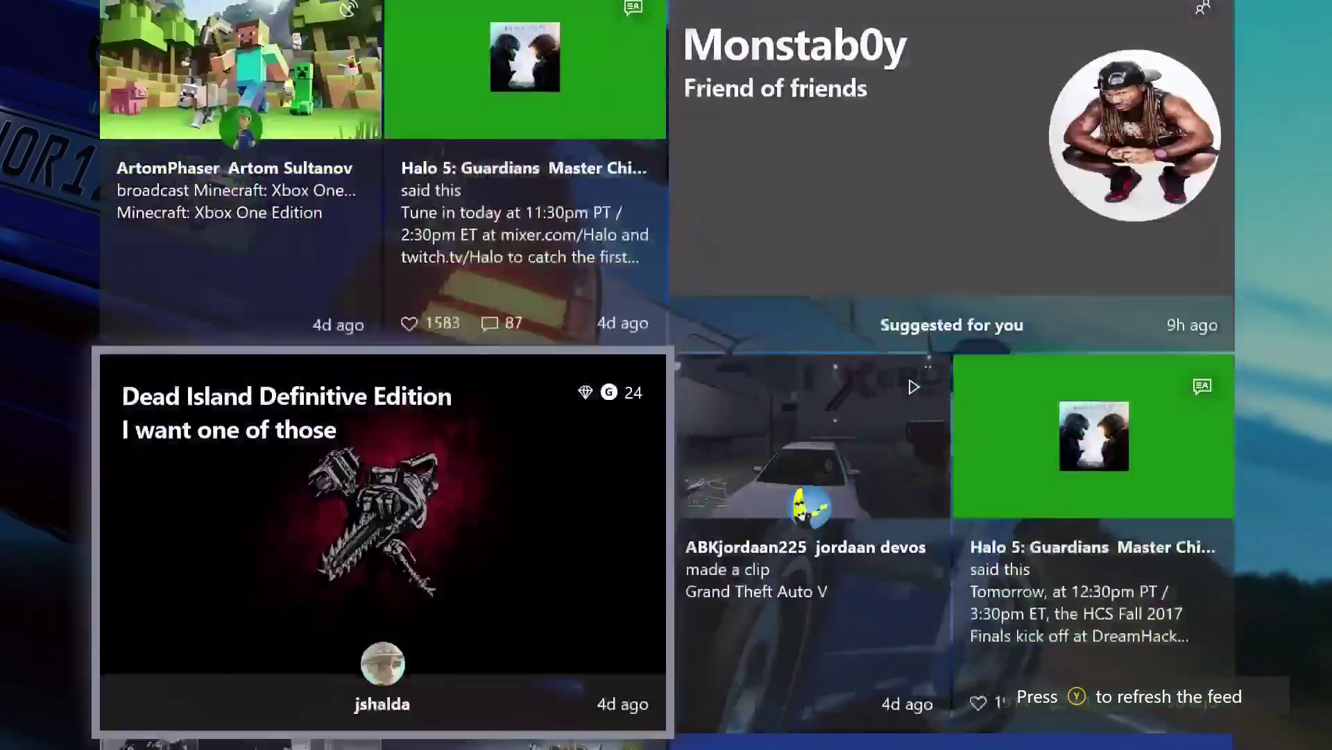
pyautogui.press('Down')
pyautogui.press('Down')
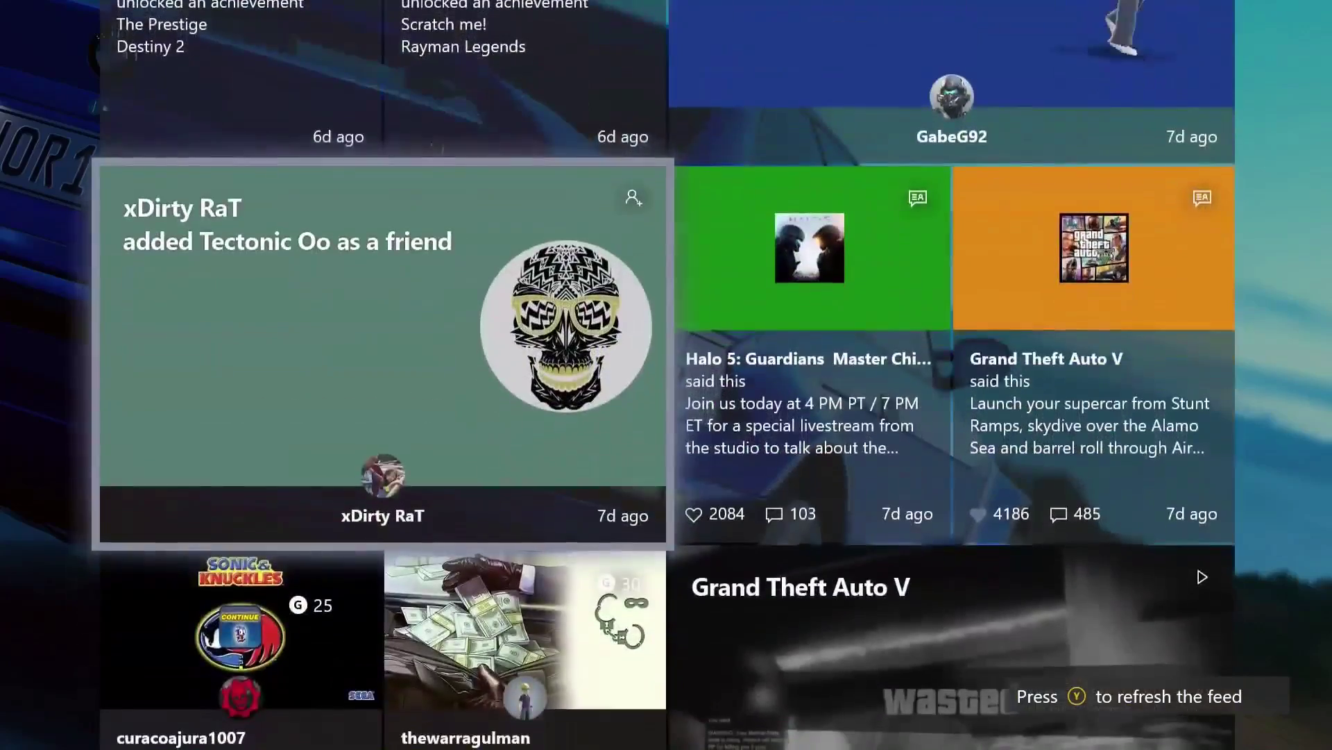
pyautogui.press('Down')
pyautogui.press('Down')
pyautogui.press('Up')
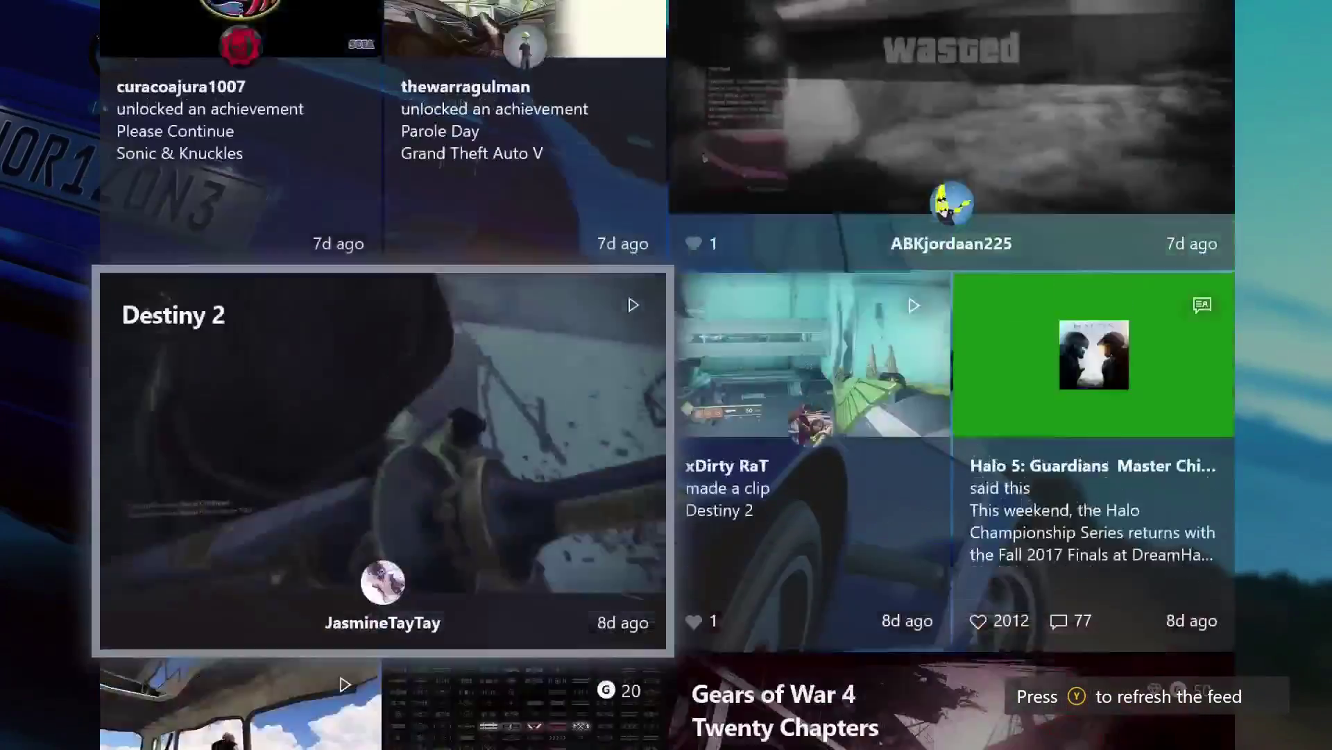
pyautogui.press('Right')
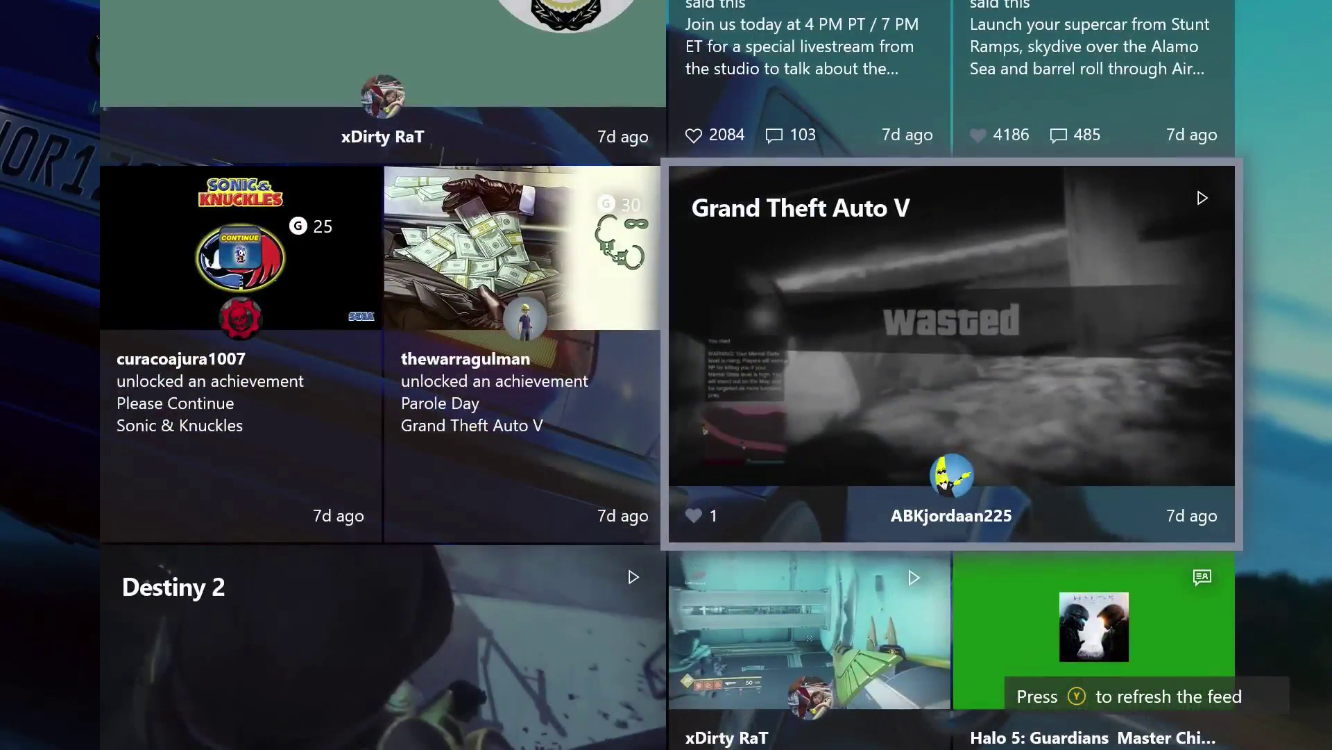
pyautogui.press('Return')
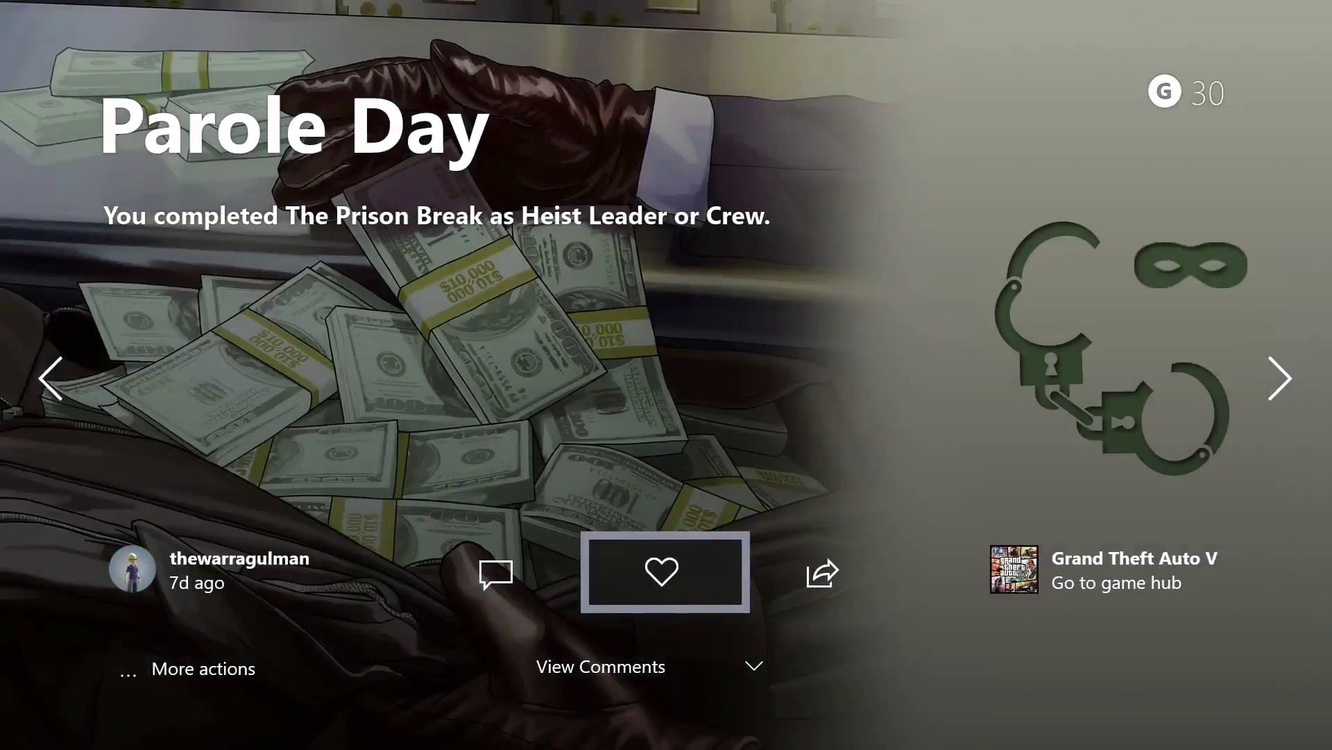
# - Open the Grand Theft Auto V clip full screen, step through neighbouring posts, then close it
pyautogui.press('Escape')
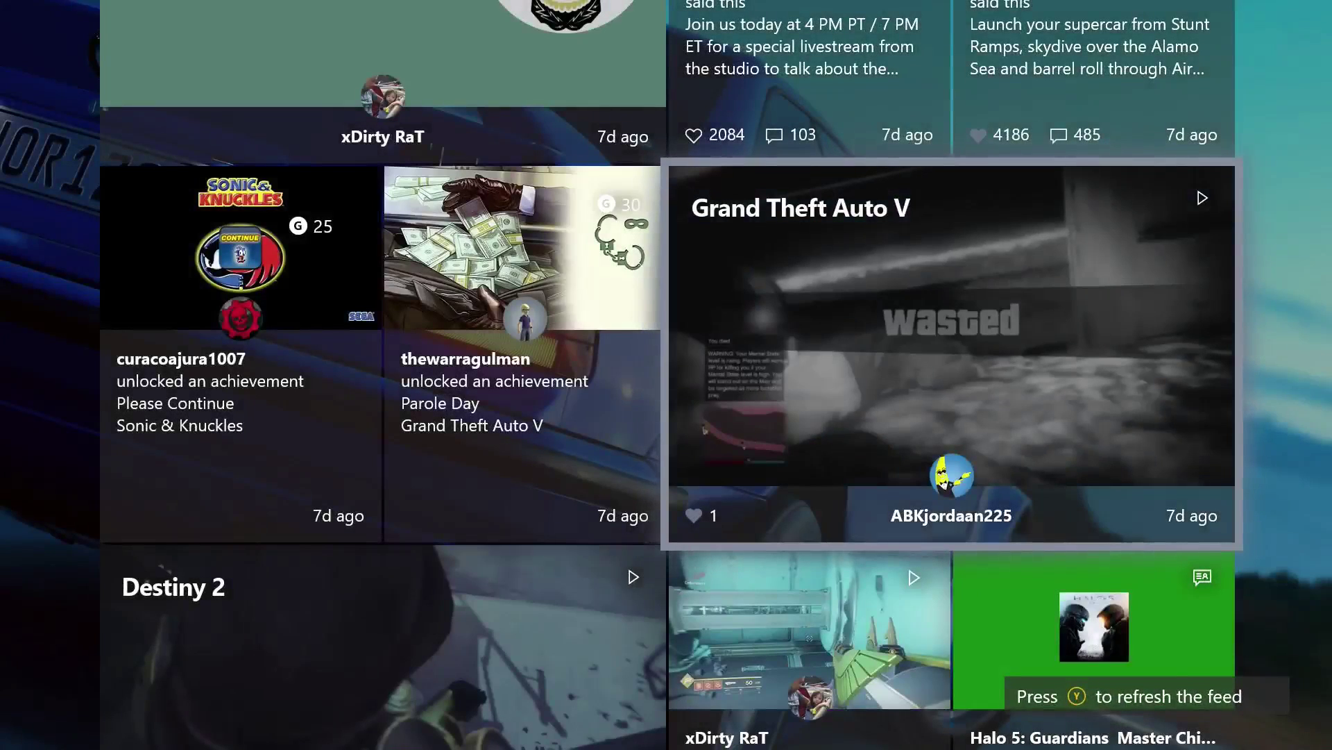
pyautogui.press('Return')
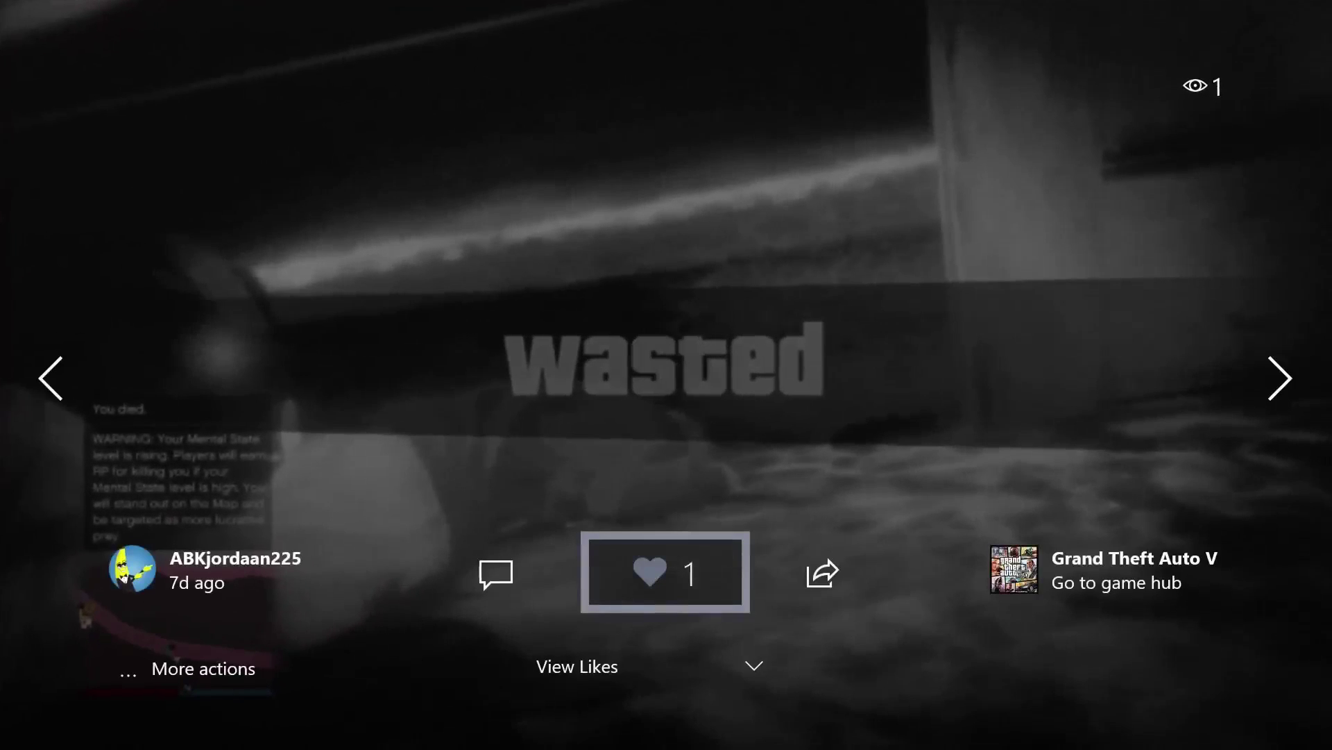
pyautogui.press('Left')
pyautogui.press('Left')
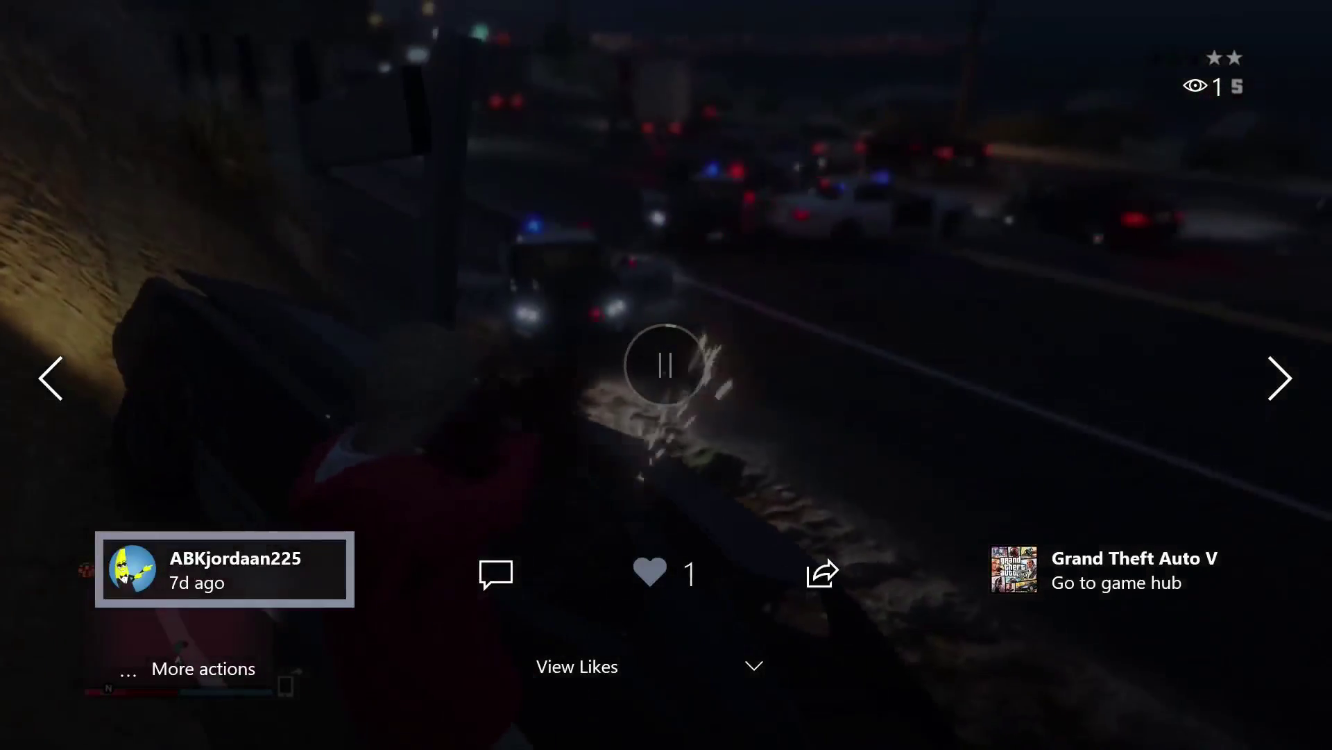
pyautogui.press('Left')
pyautogui.press('Right')
pyautogui.press('Right')
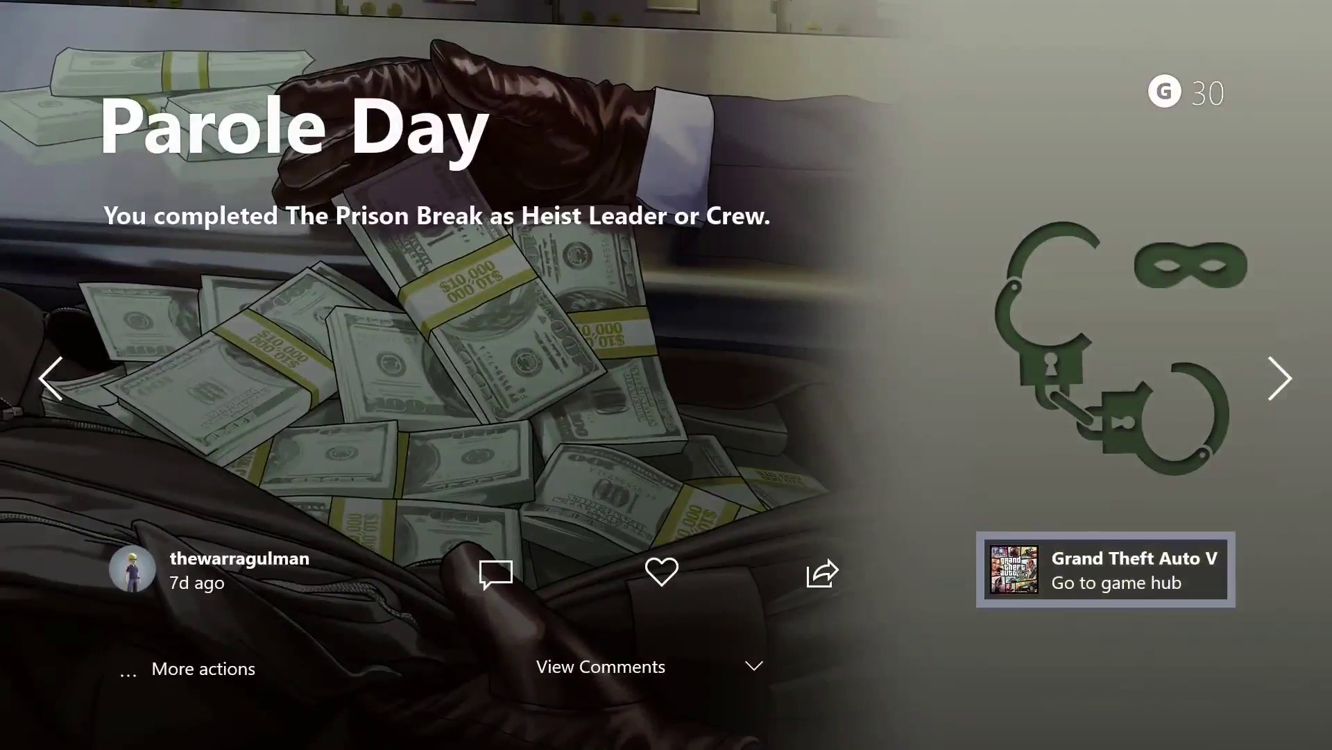
pyautogui.press('Right')
pyautogui.press('Right')
pyautogui.press('Right')
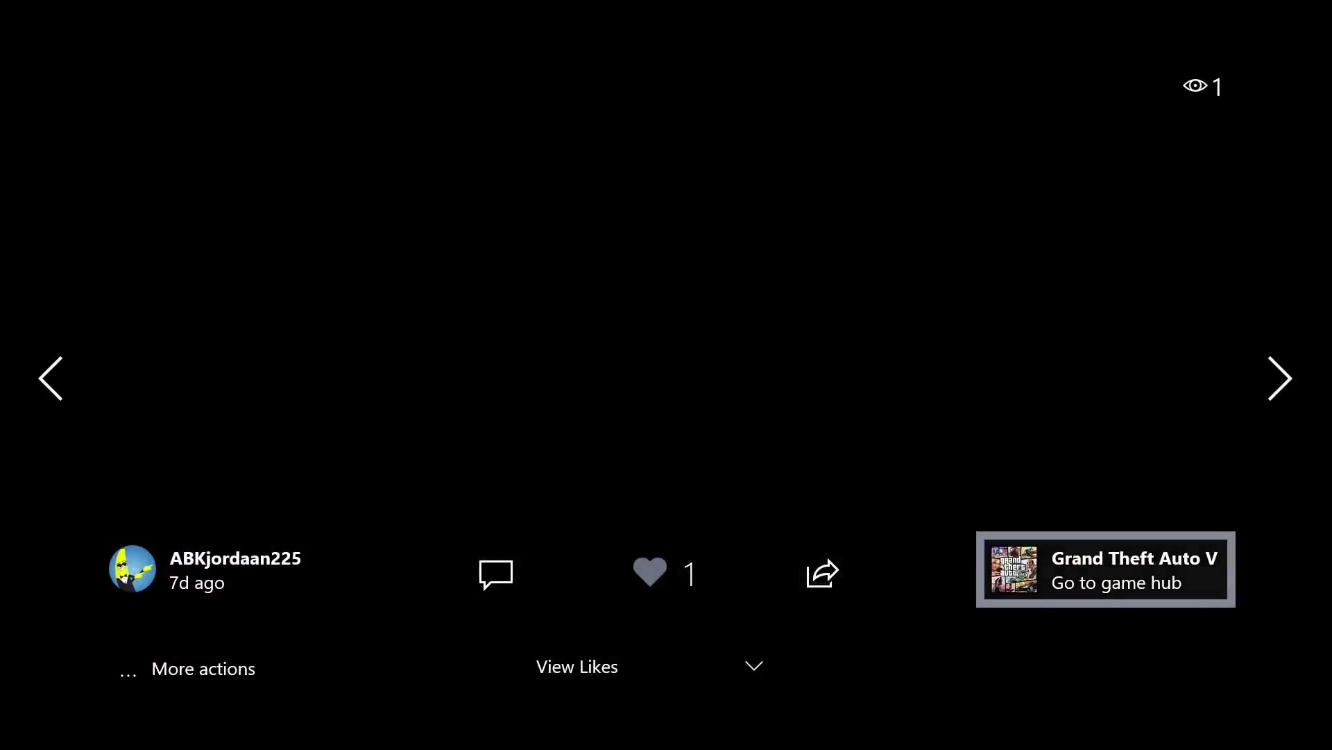
pyautogui.press('Right')
pyautogui.press('Escape')
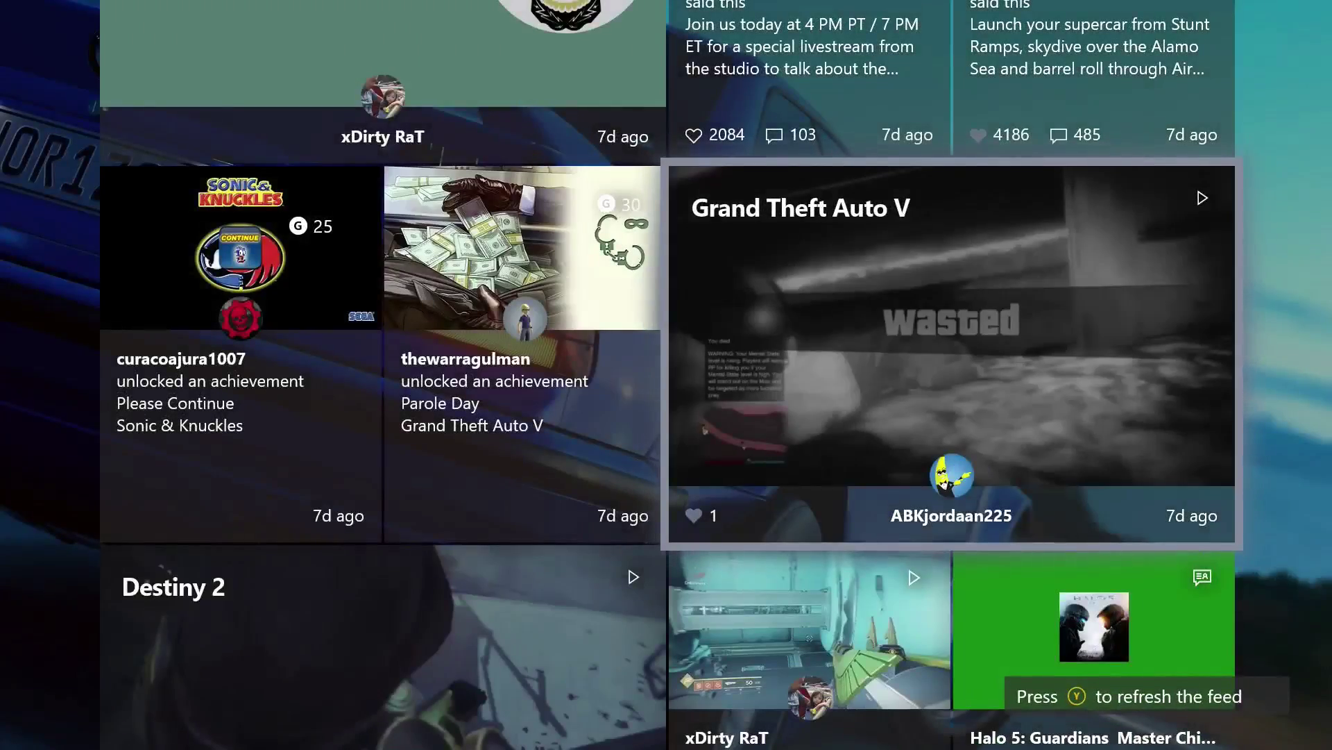
# - Climb to the top of the Community feed, glance at Clubs and Trending, then switch to Entertainment
pyautogui.press('Up')
pyautogui.press('Up')
pyautogui.press('Up')
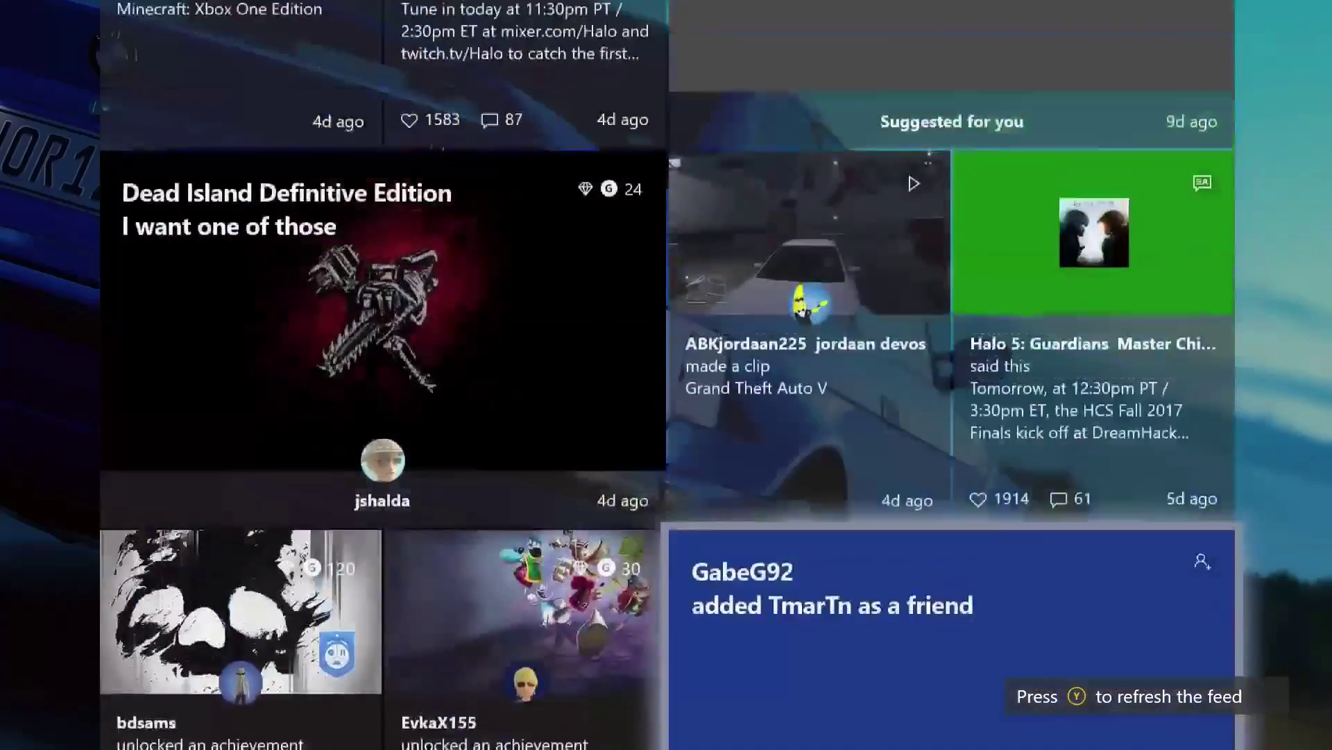
pyautogui.press('Up')
pyautogui.press('Up')
pyautogui.press('Up')
pyautogui.press('Up')
pyautogui.press('Up')
pyautogui.press('Up')
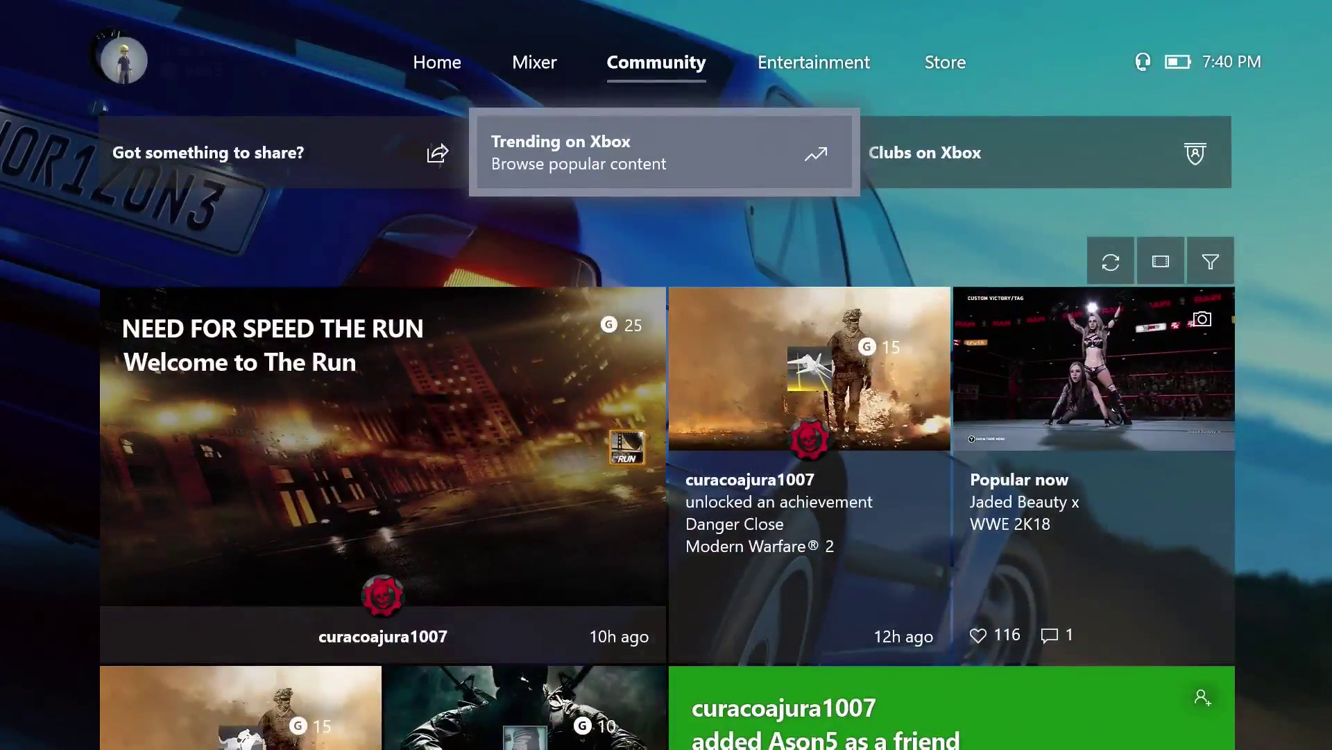
pyautogui.press('Right')
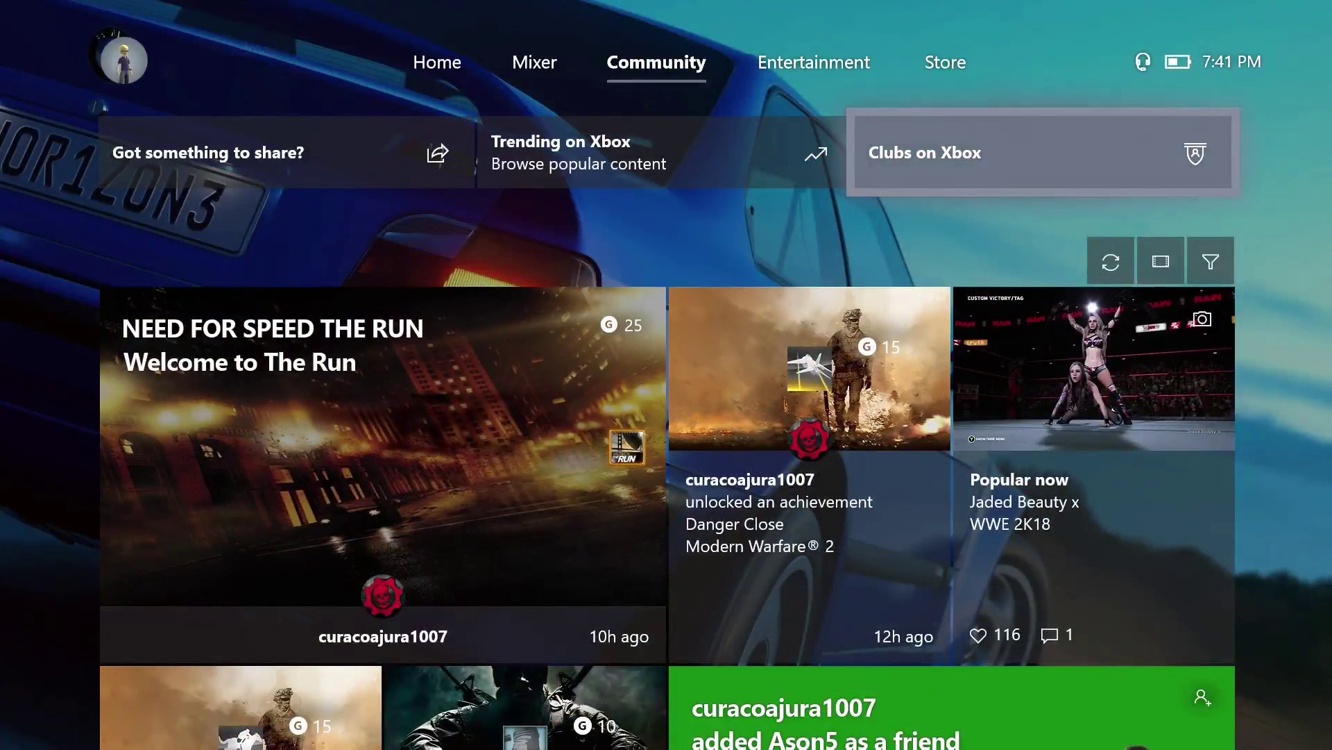
pyautogui.press('Left')
pyautogui.hotkey('ctrl', 'Tab')
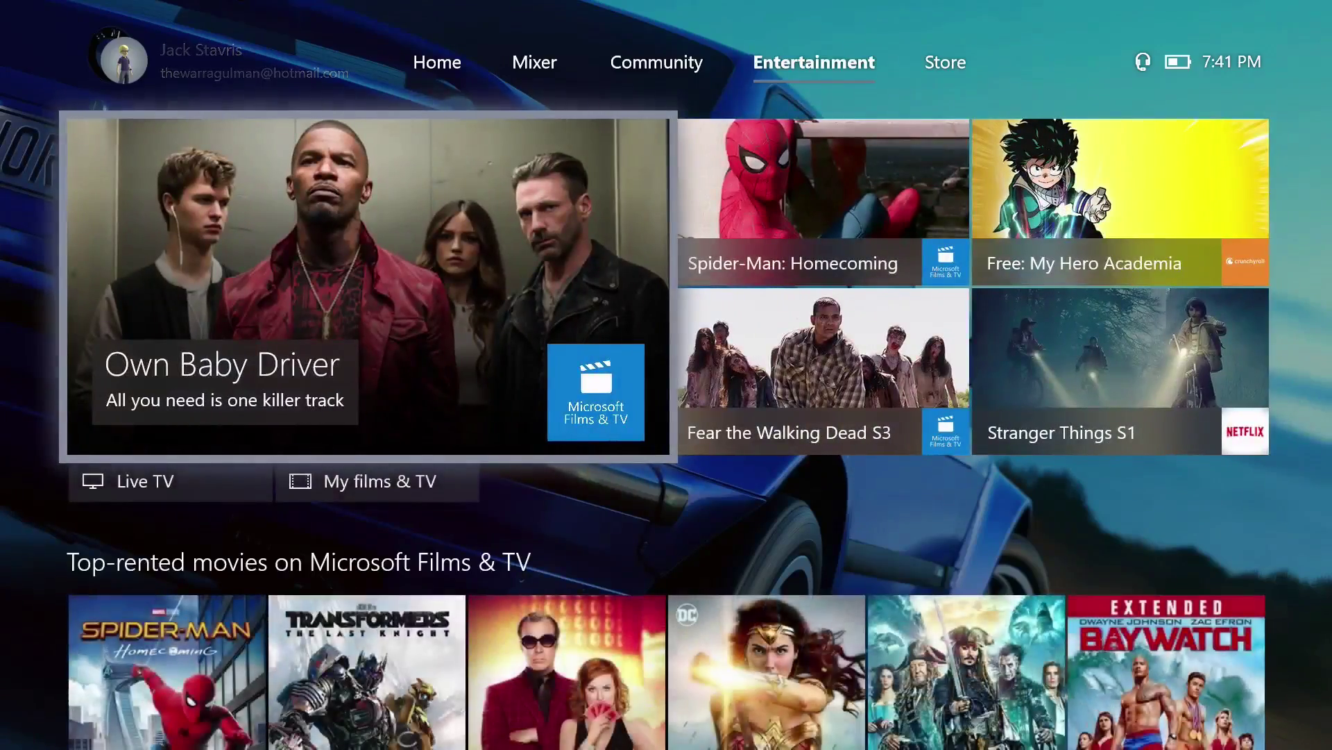
pyautogui.press('Down')
pyautogui.press('Down')
pyautogui.press('Down')
pyautogui.press('Down')
pyautogui.press('Down')
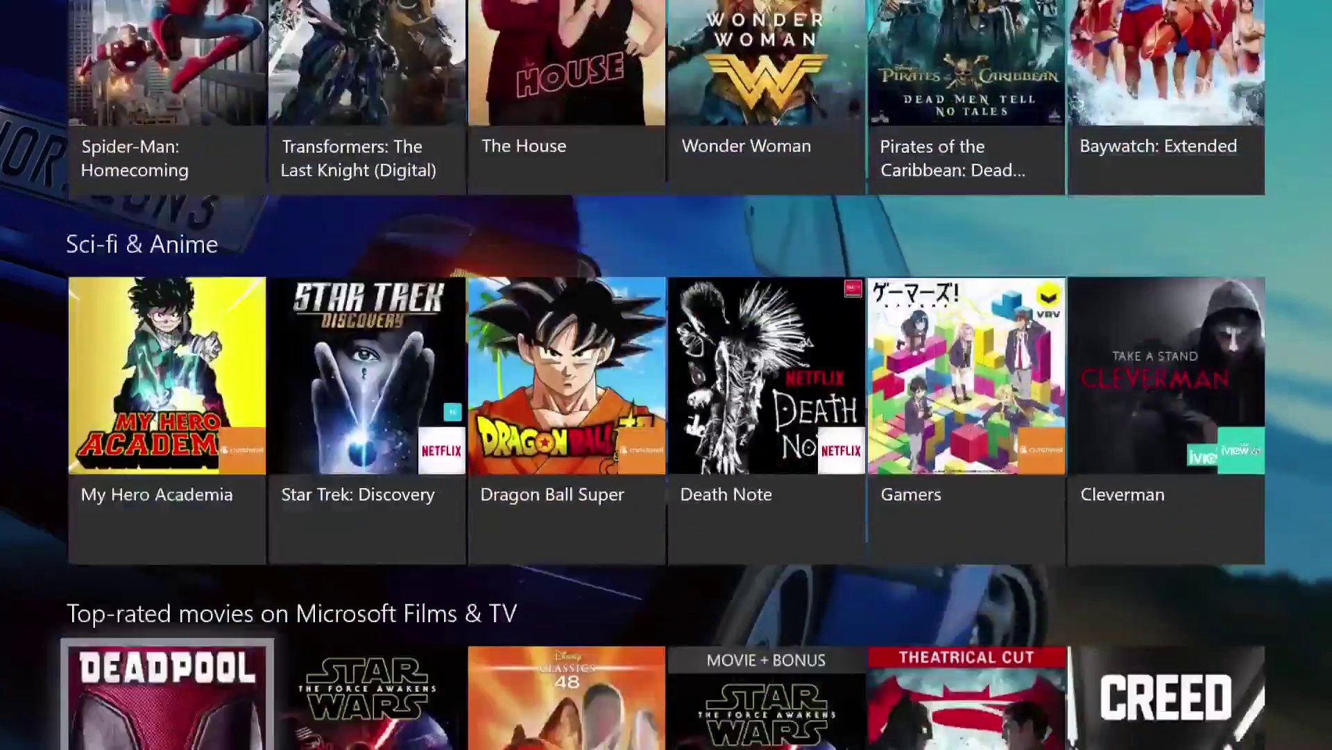
pyautogui.press('Down')
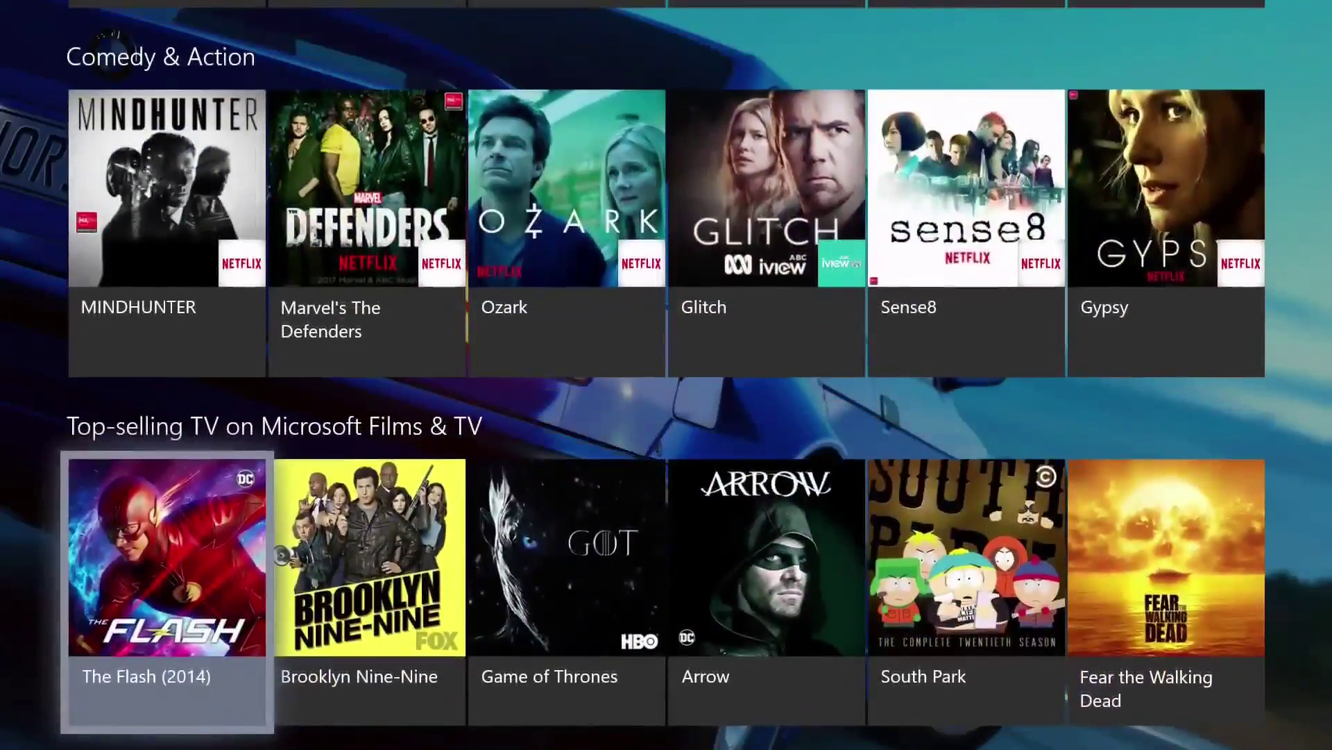
pyautogui.press('Up')
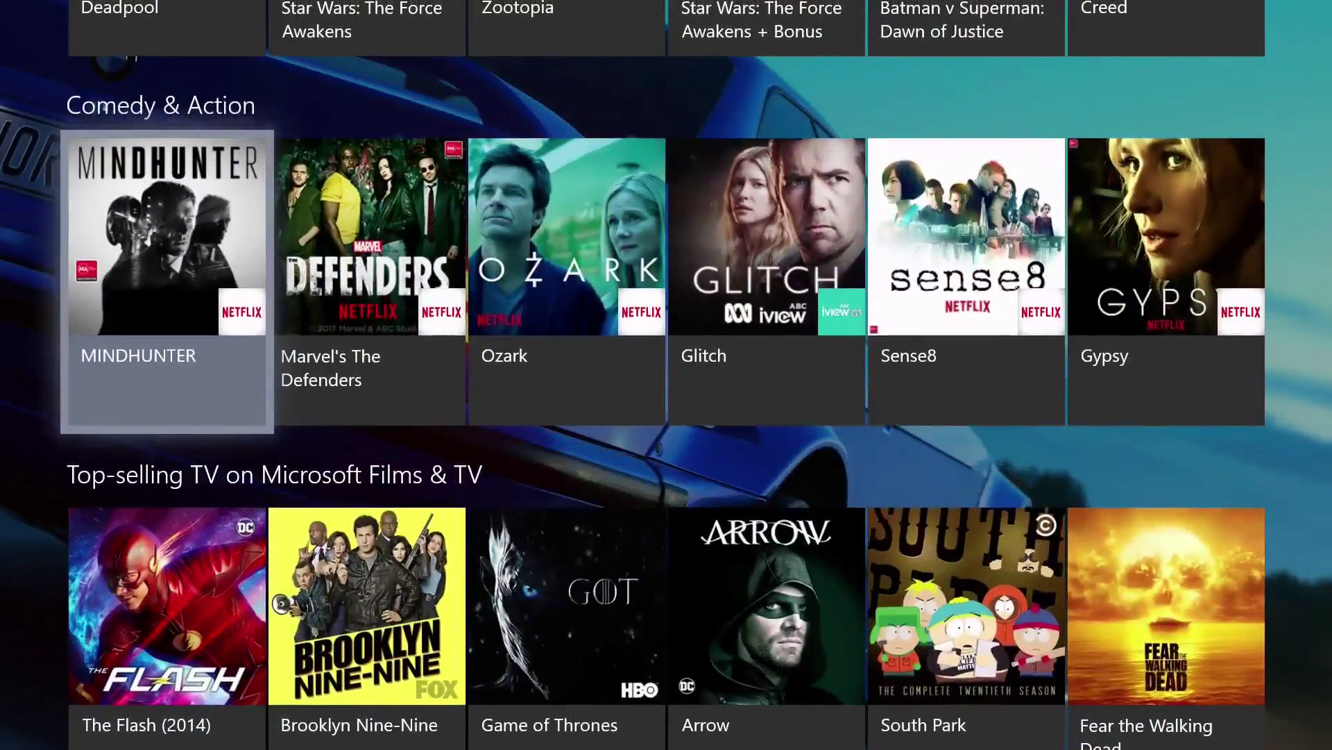
pyautogui.press('Escape')
pyautogui.press('Down')
pyautogui.press('Down')
pyautogui.press('Down')
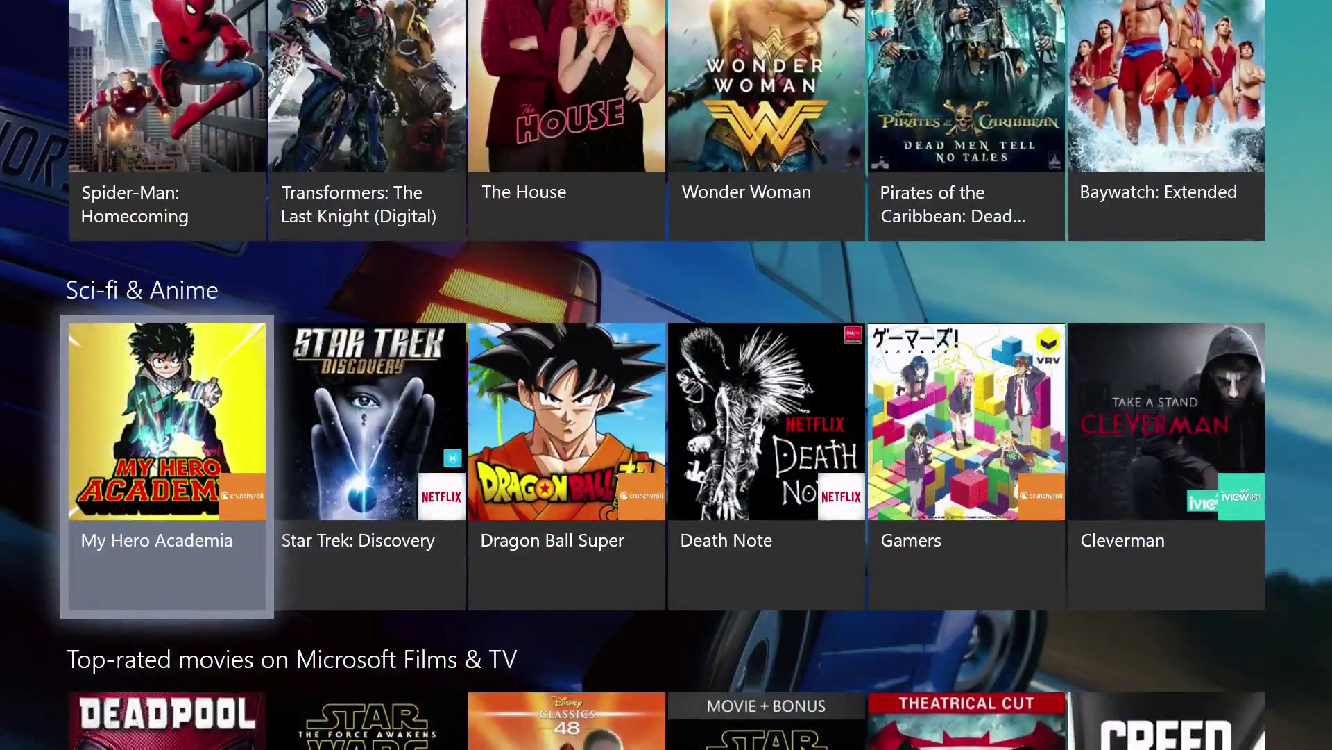
pyautogui.press('Down')
pyautogui.press('Down')
pyautogui.press('Down')
pyautogui.press('Escape')
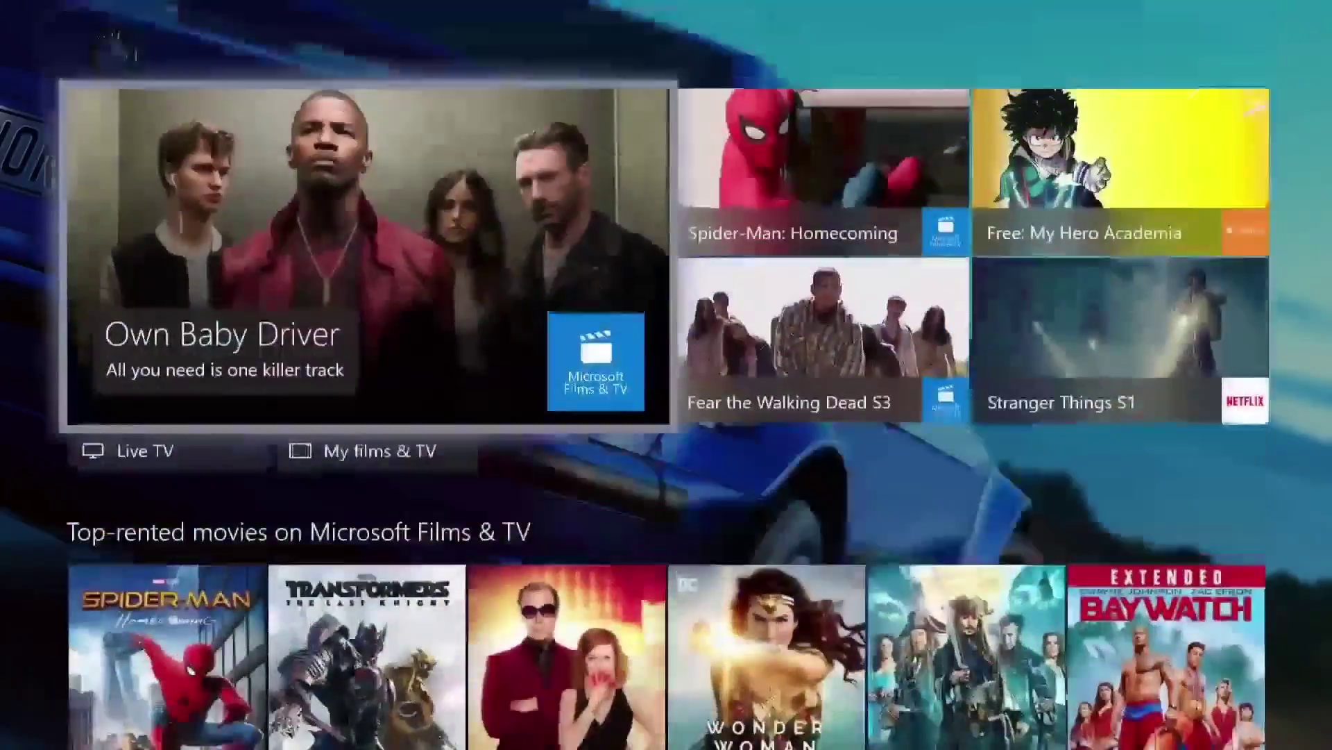
pyautogui.press('Down')
pyautogui.press('Down')
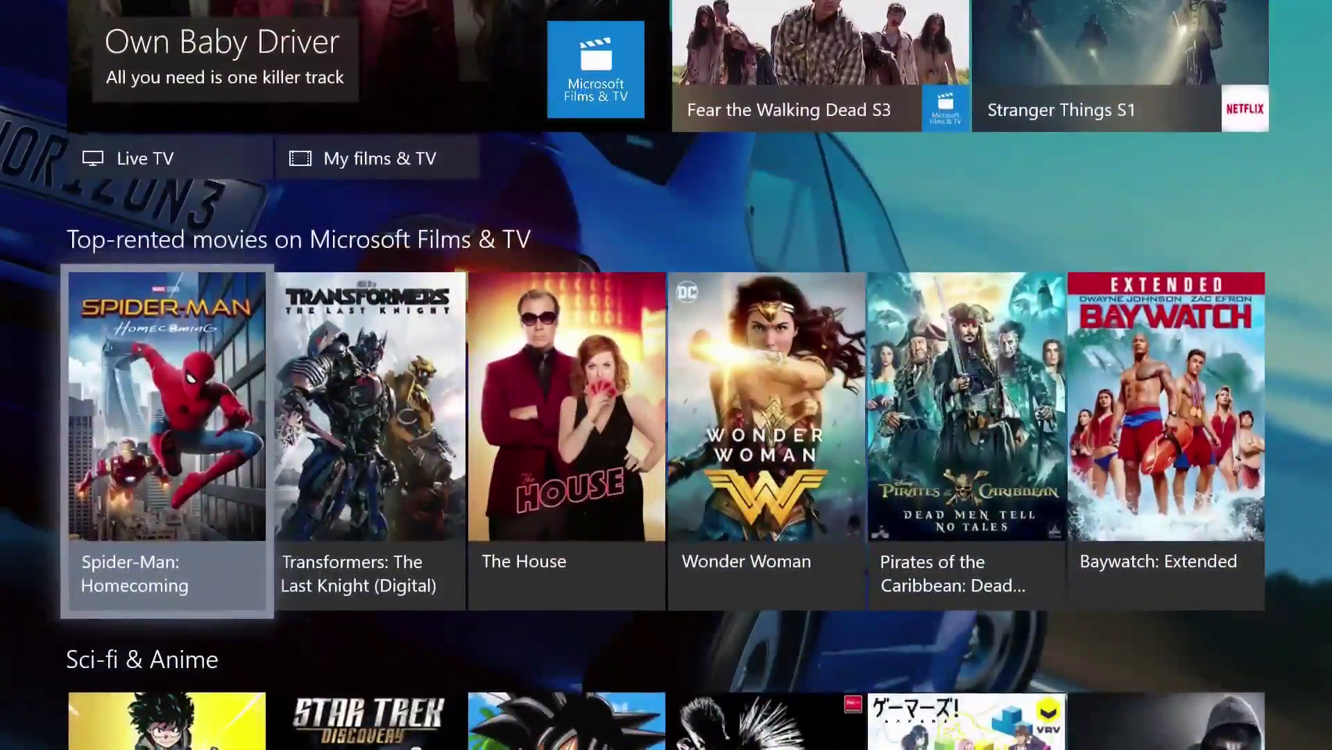
pyautogui.press('Escape')
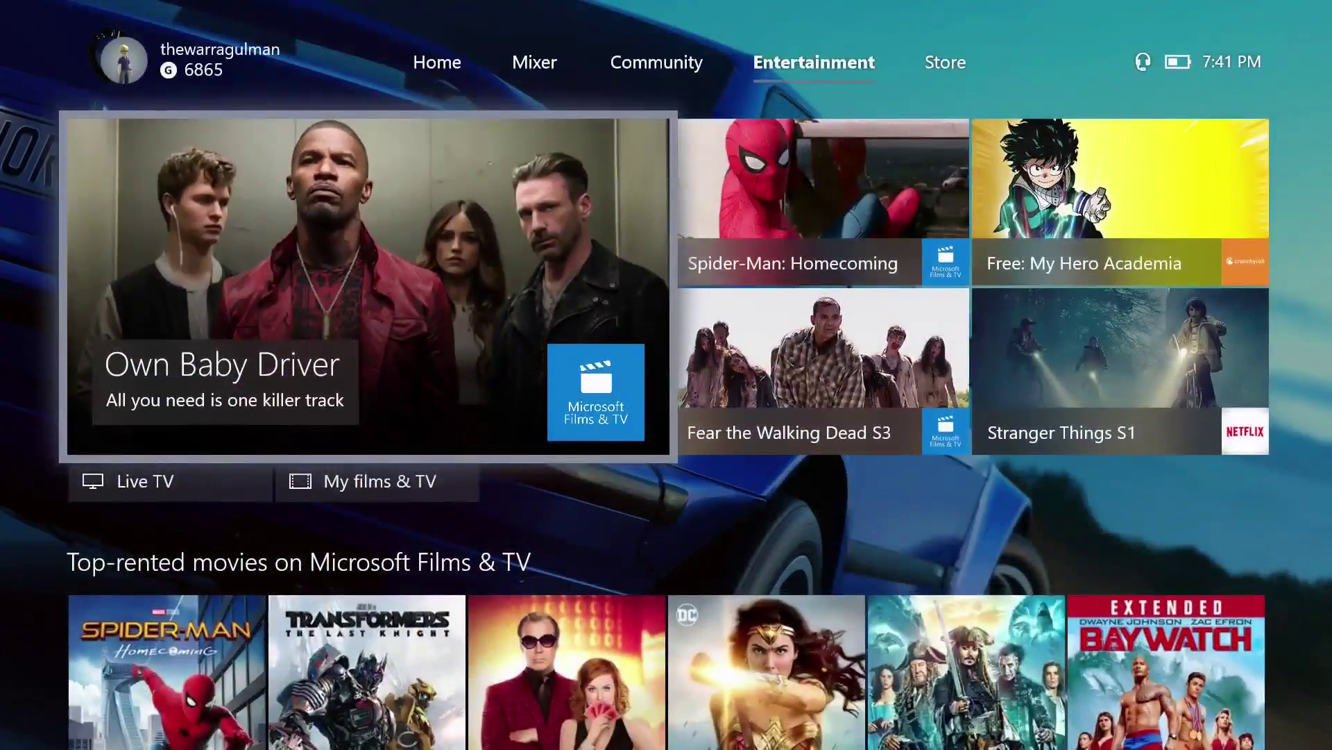
# - Browse the Store down past Wolfenstein II, then go back through Entertainment to Home
pyautogui.press('Tab')
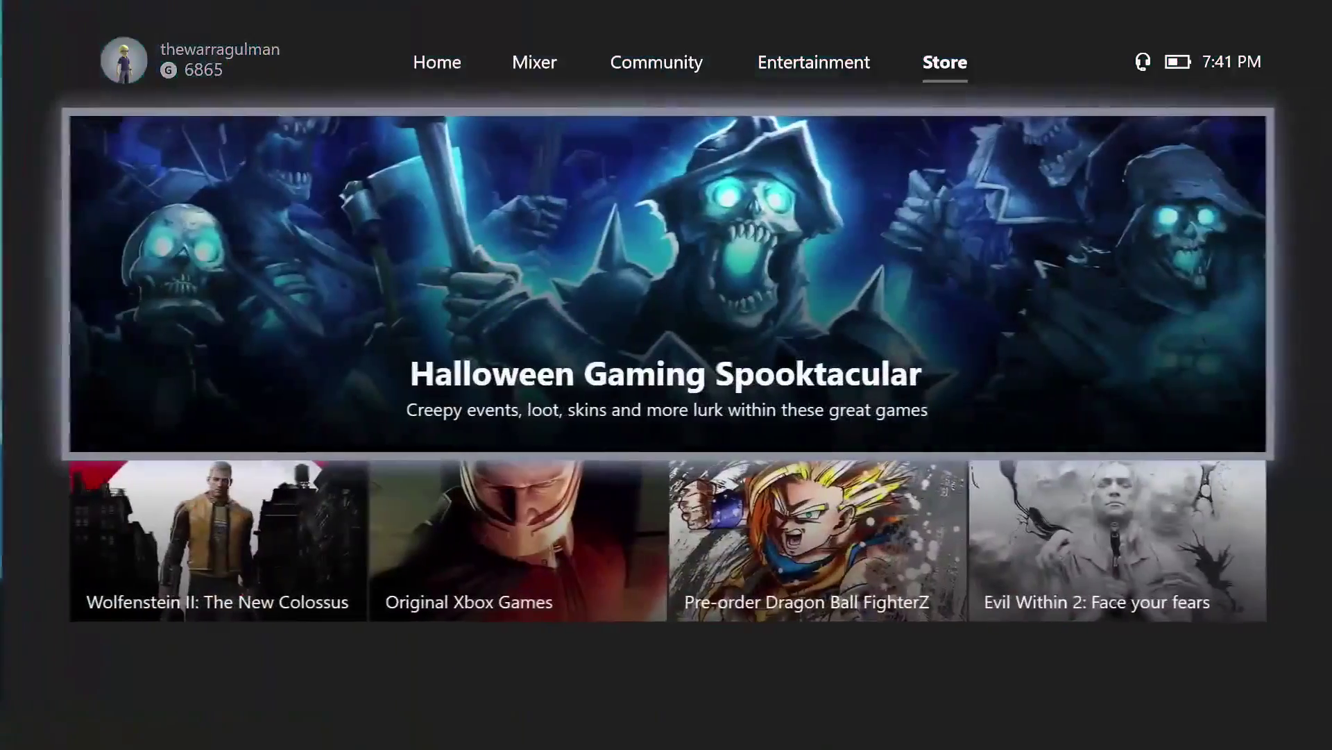
pyautogui.press('Down')
pyautogui.press('Down')
pyautogui.press('Down')
pyautogui.press('Down')
pyautogui.press('Down')
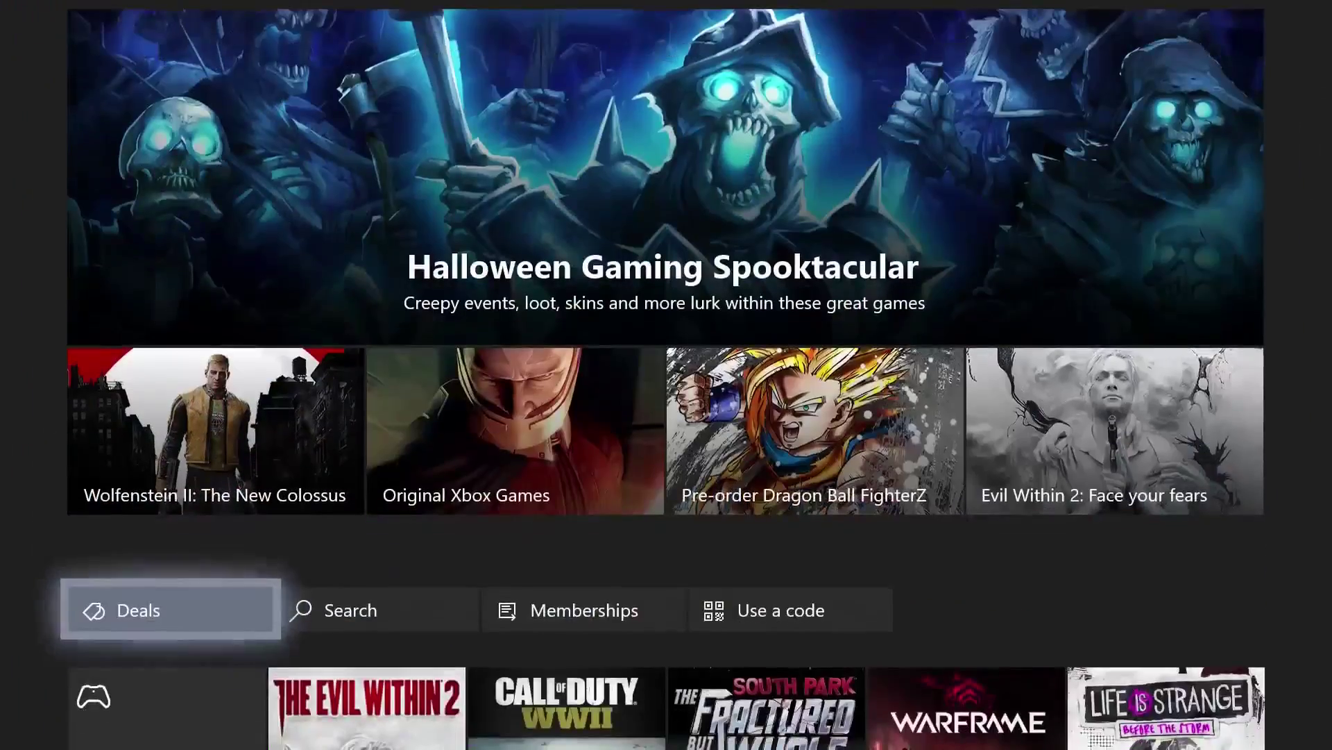
pyautogui.press('Down')
pyautogui.press('Down')
pyautogui.press('Down')
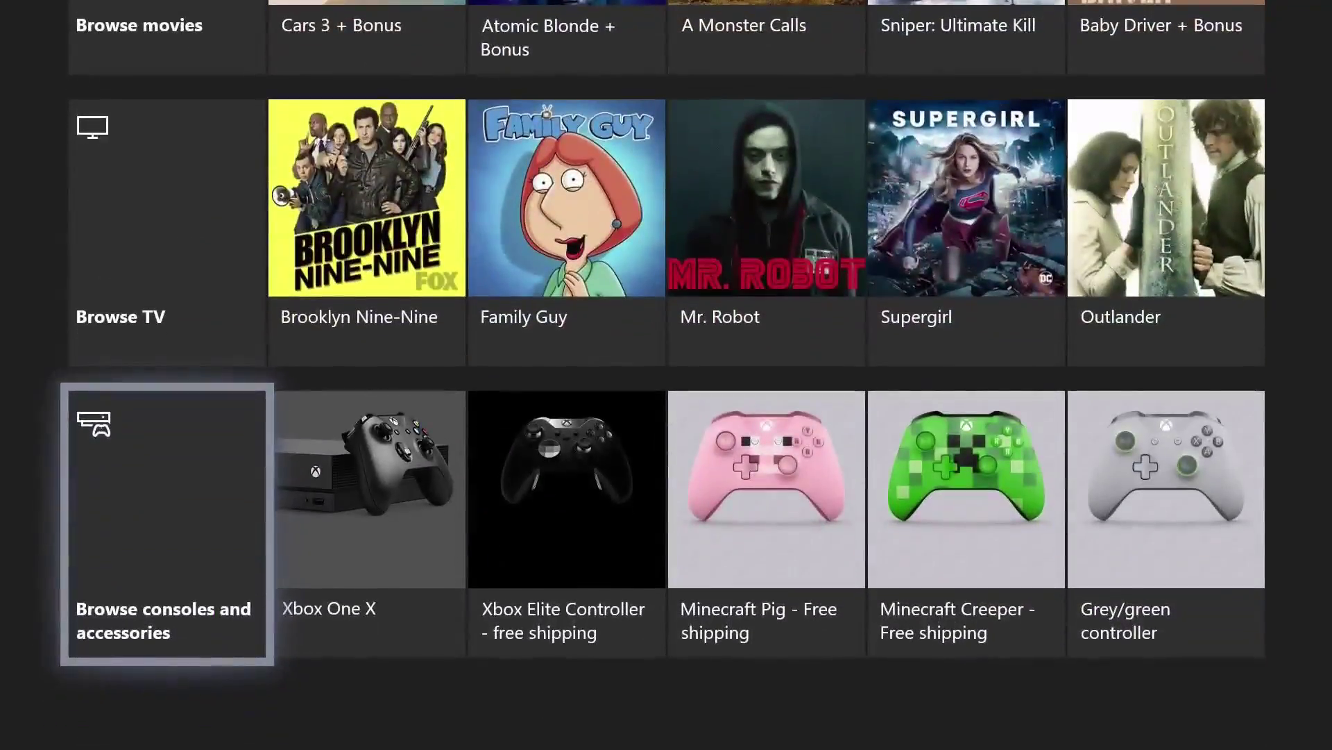
pyautogui.press('Escape')
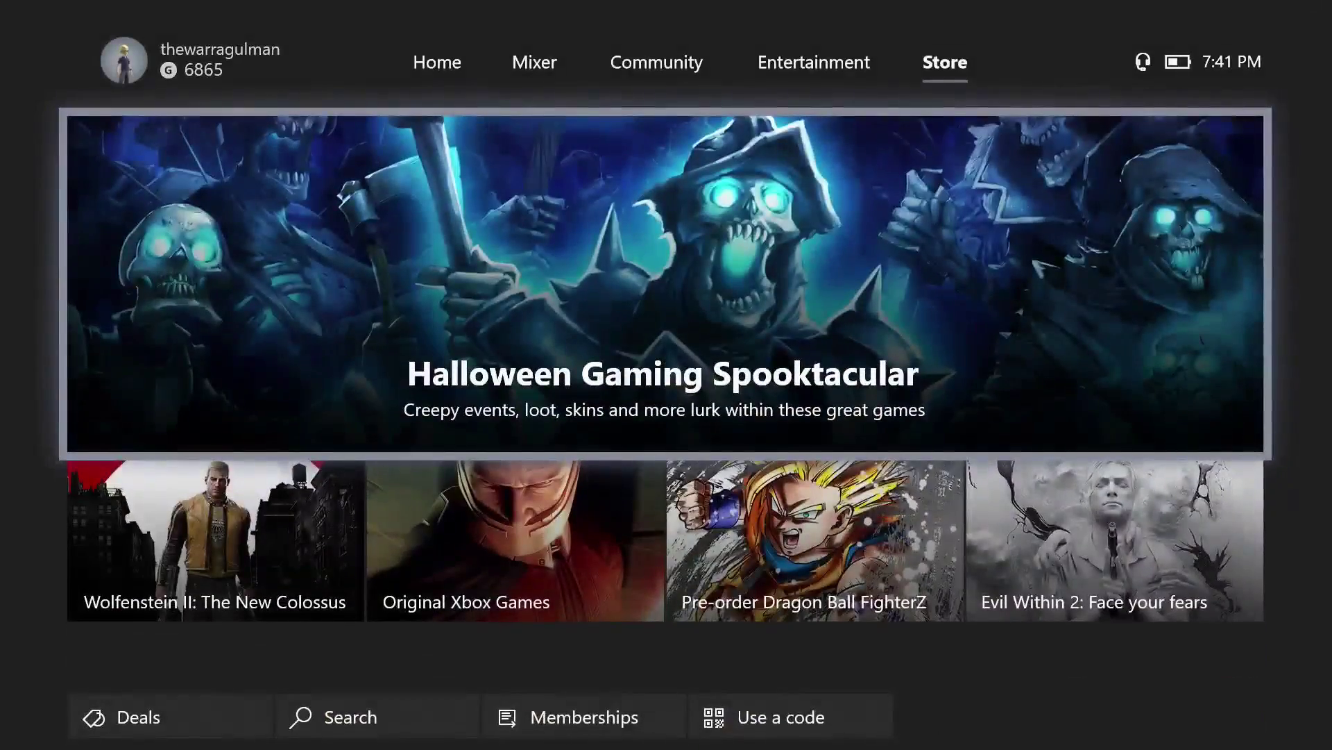
pyautogui.press('Left')
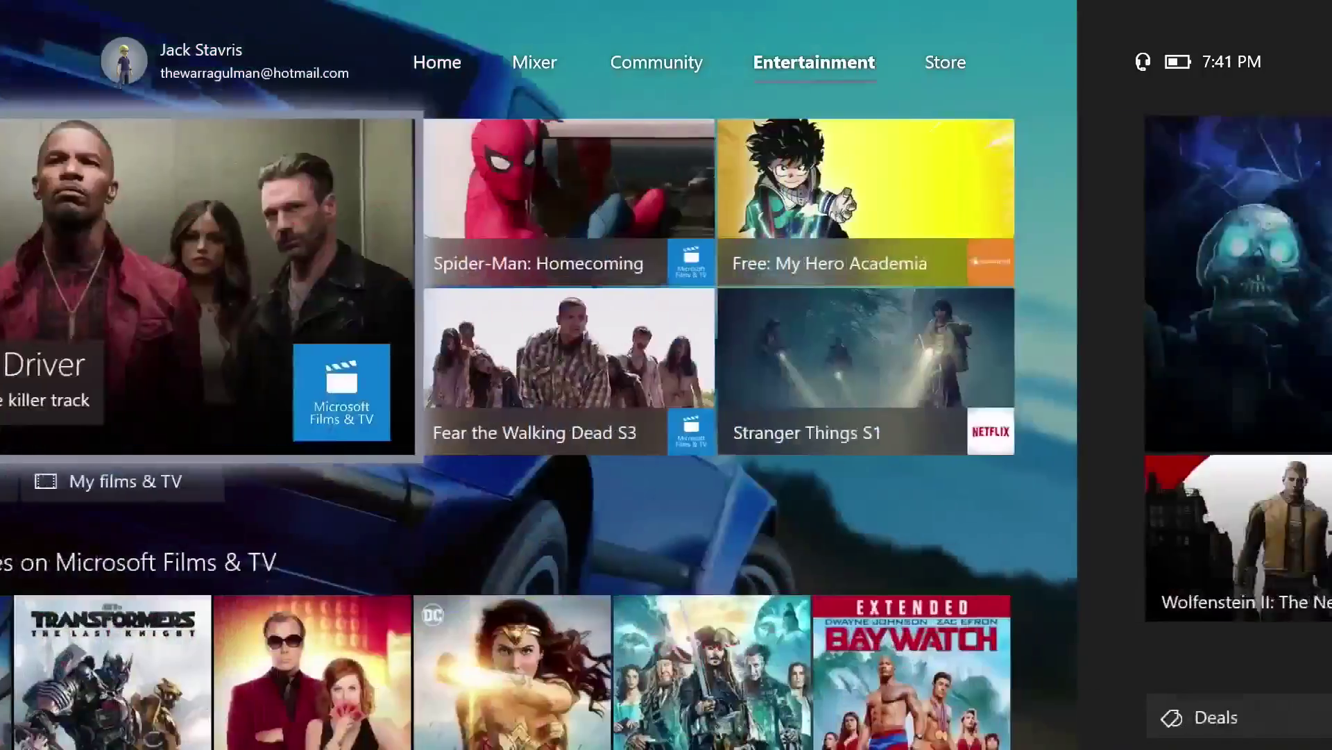
pyautogui.press('Escape')
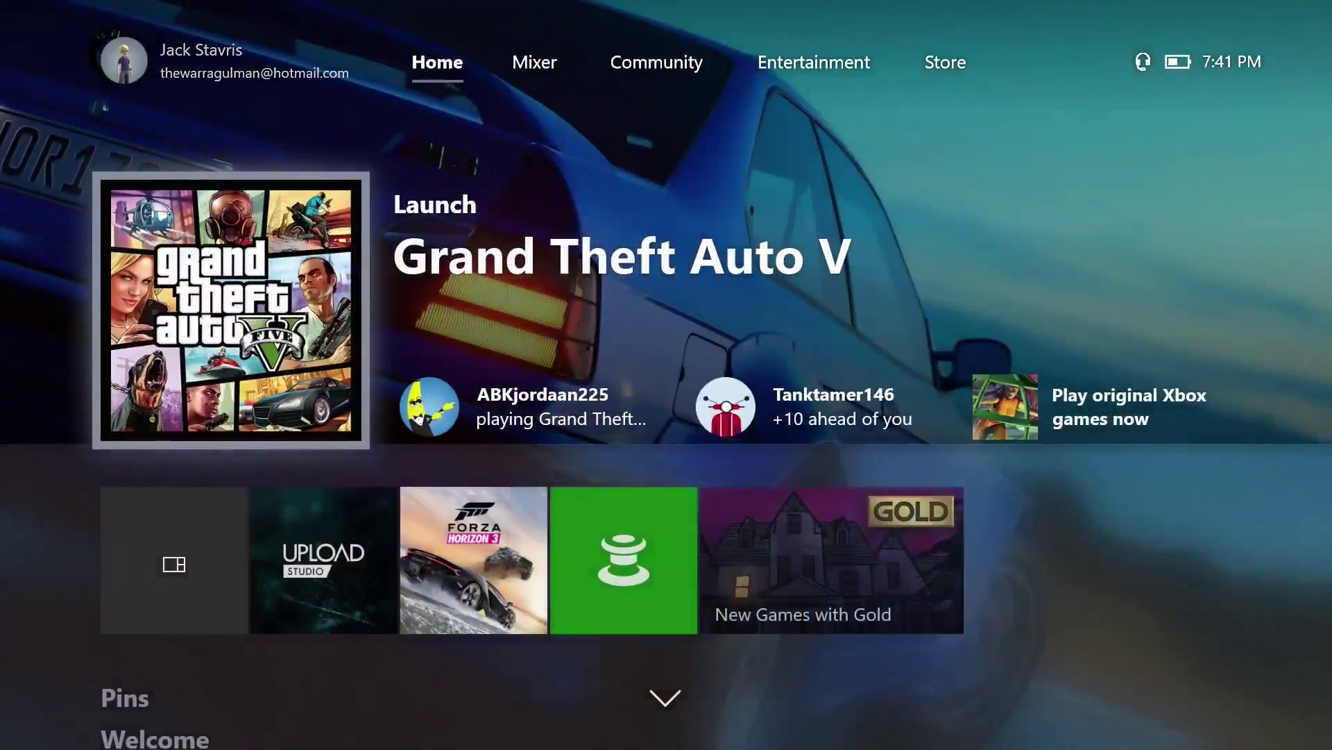
# - Browse Home's My games & apps and Pins rows, returning to the Grand Theft Auto V tile
pyautogui.press('Down')
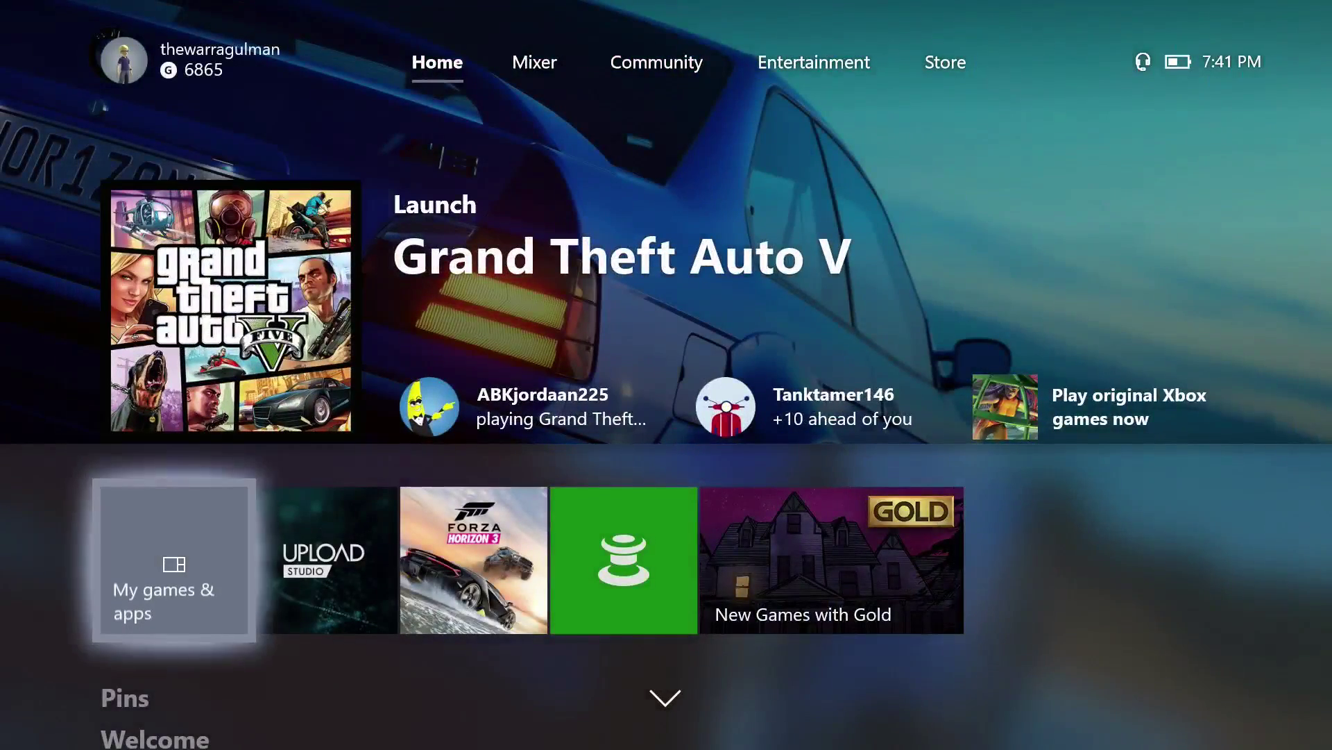
pyautogui.press('Down')
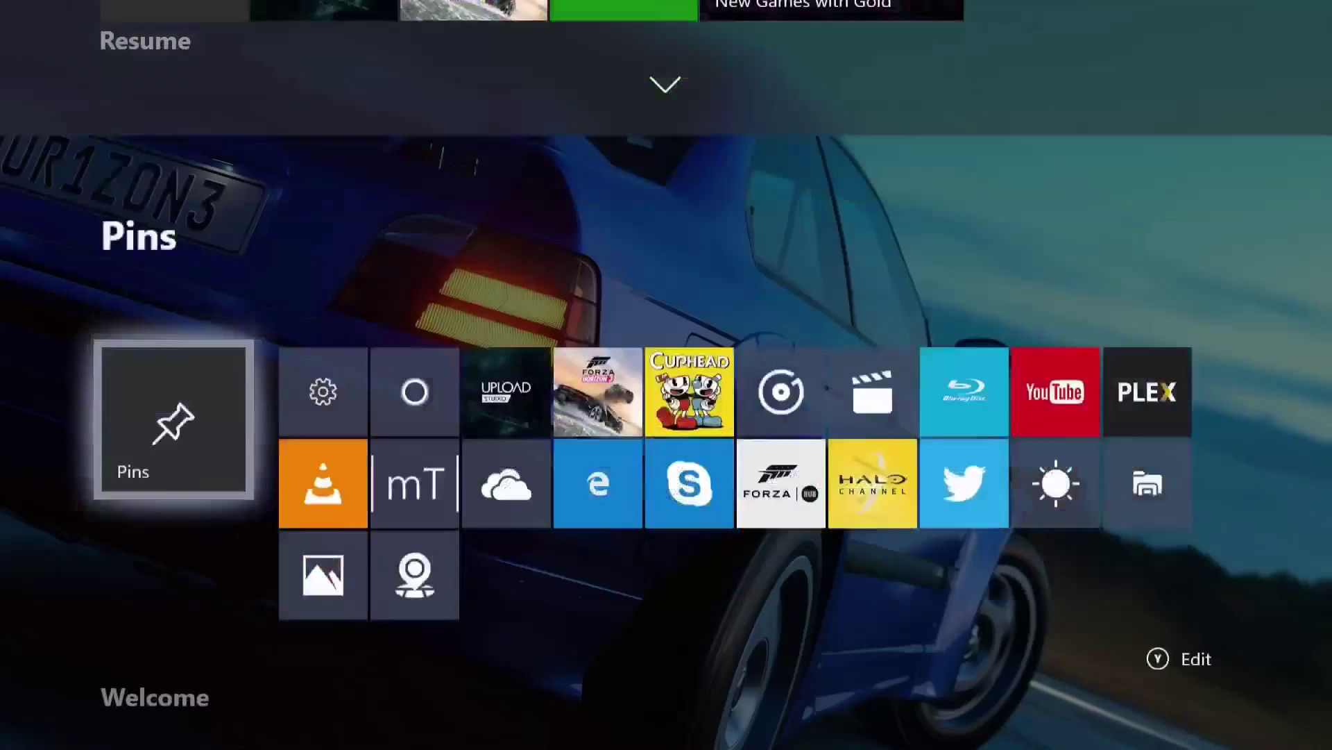
pyautogui.press('Up')
pyautogui.press('Up')
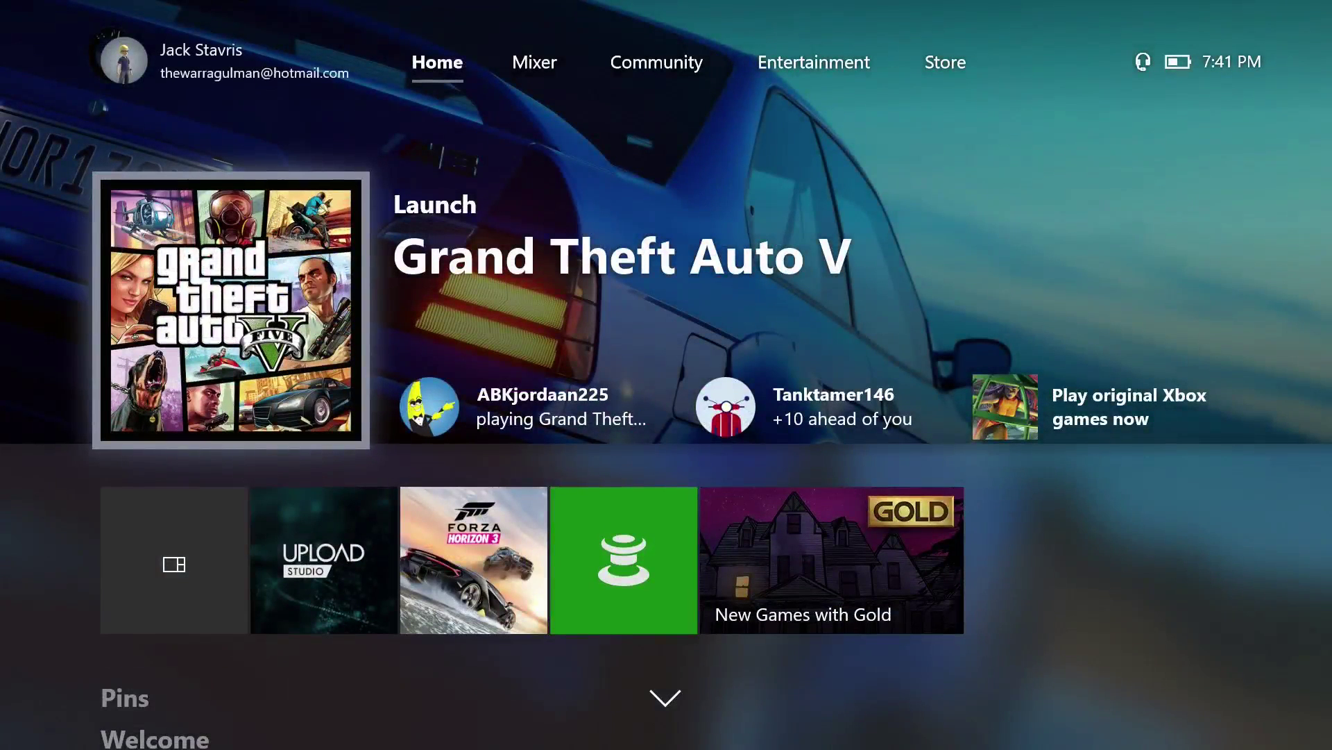
pyautogui.press('Down')
pyautogui.press('Down')
pyautogui.press('Down')
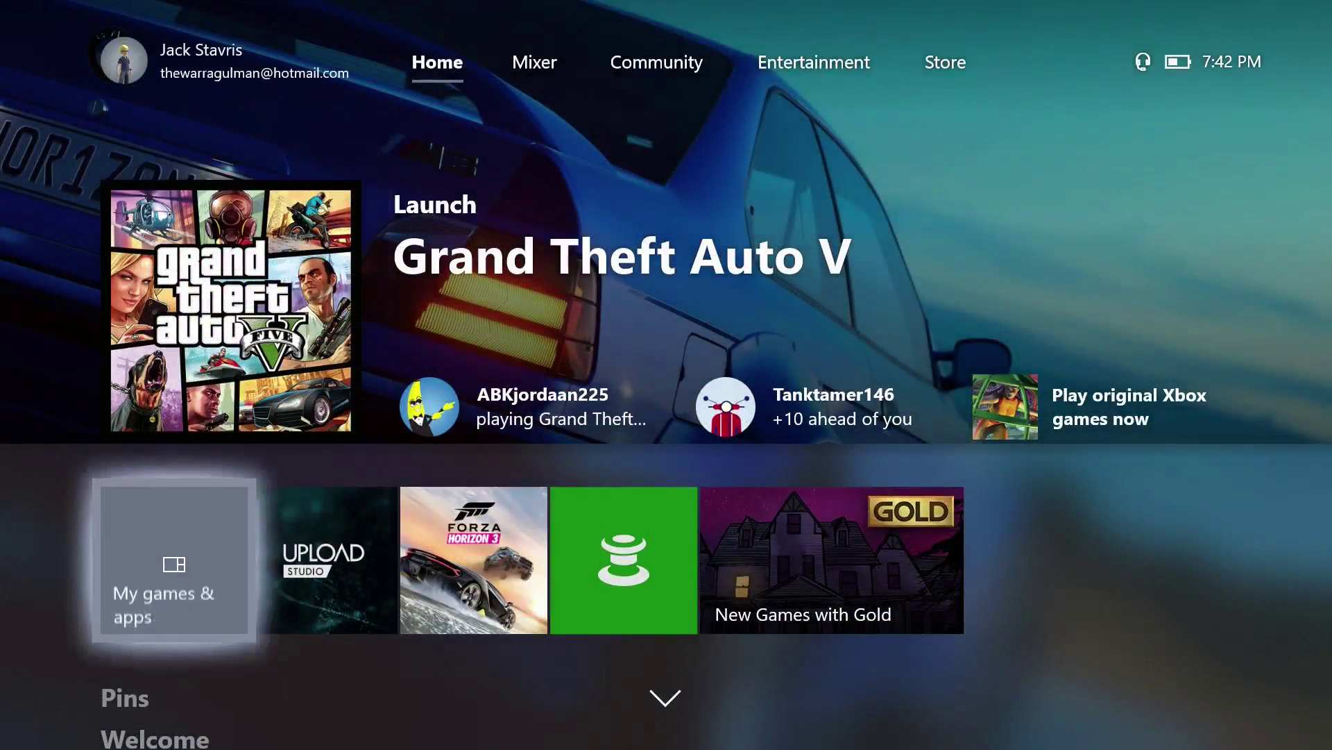
pyautogui.press('Up')
pyautogui.press('Up')
pyautogui.press('Up')
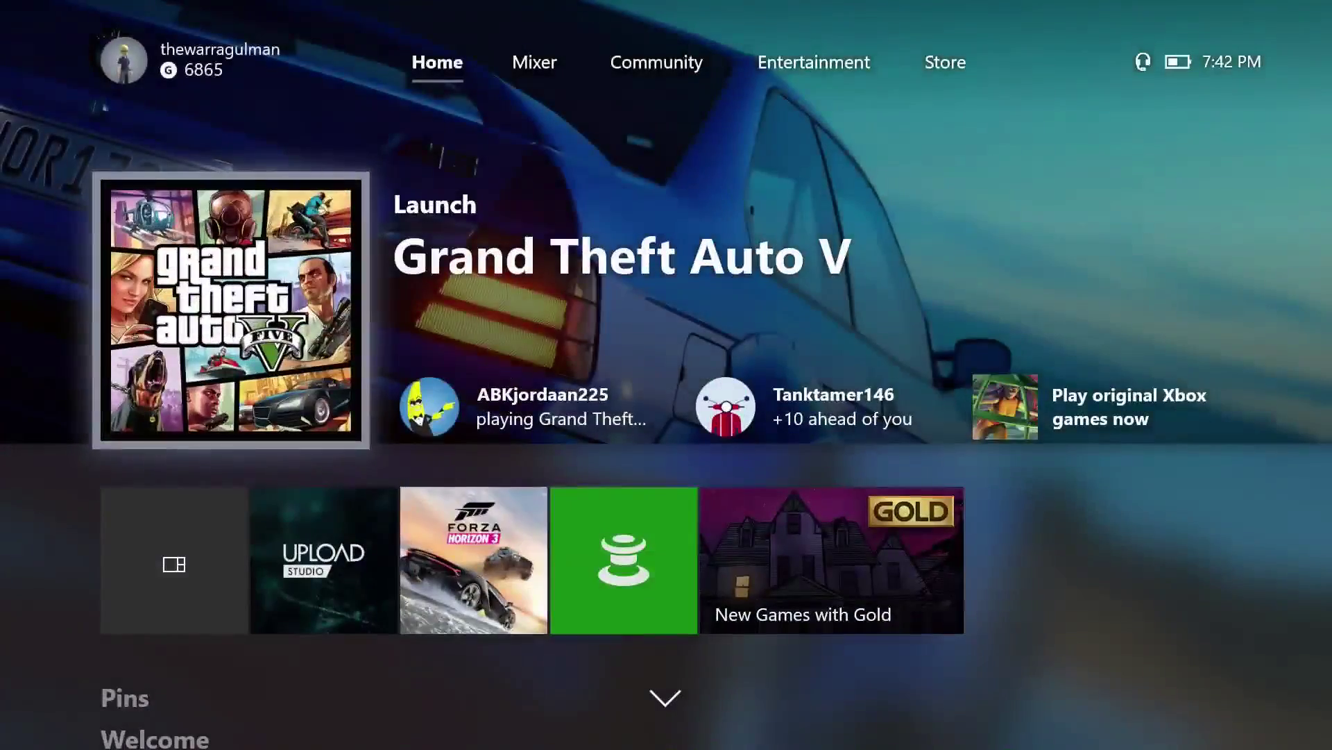
# - Peek at Mixer twice, check the Pins row, then bring up the Xbox guide from the top of Home
pyautogui.hotkey('ctrl', 'Tab')
pyautogui.hotkey('ctrl', 'shift', 'Tab')
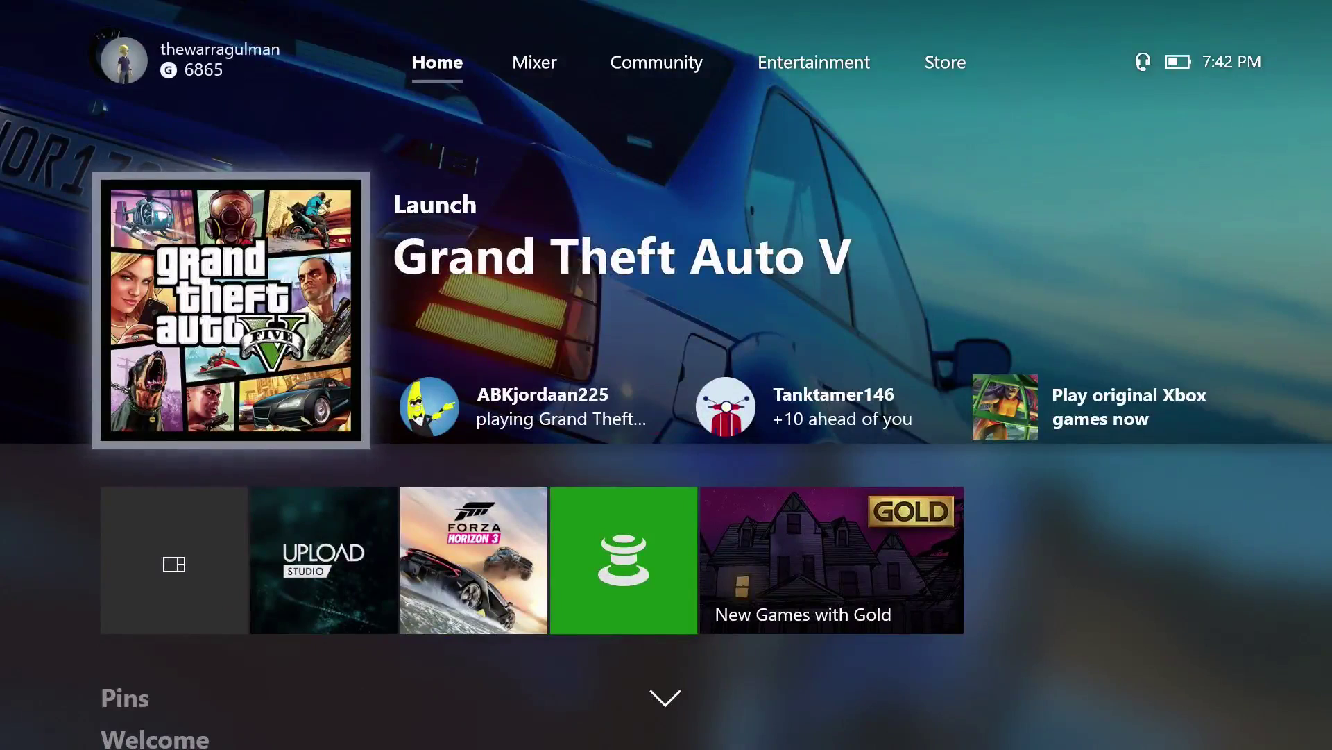
pyautogui.hotkey('ctrl', 'Tab')
pyautogui.hotkey('ctrl', 'shift', 'Tab')
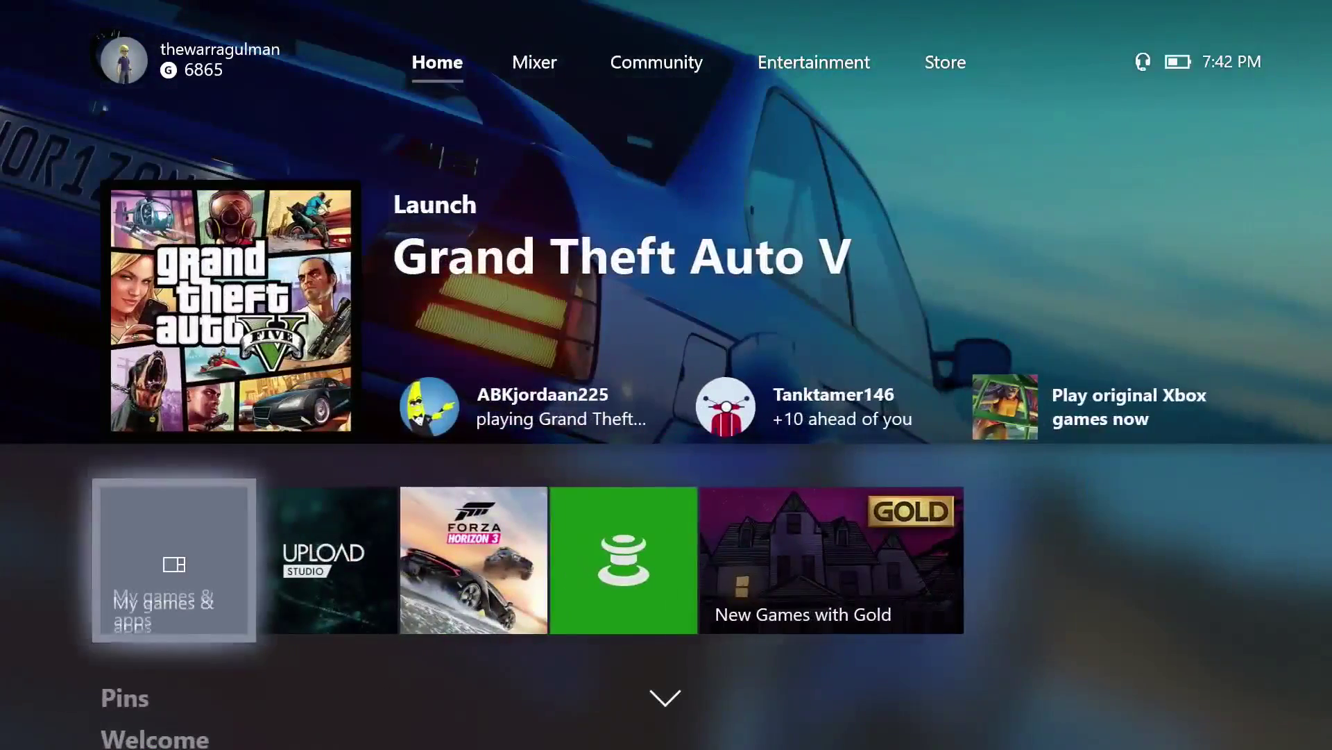
pyautogui.press('Down')
pyautogui.press('Escape')
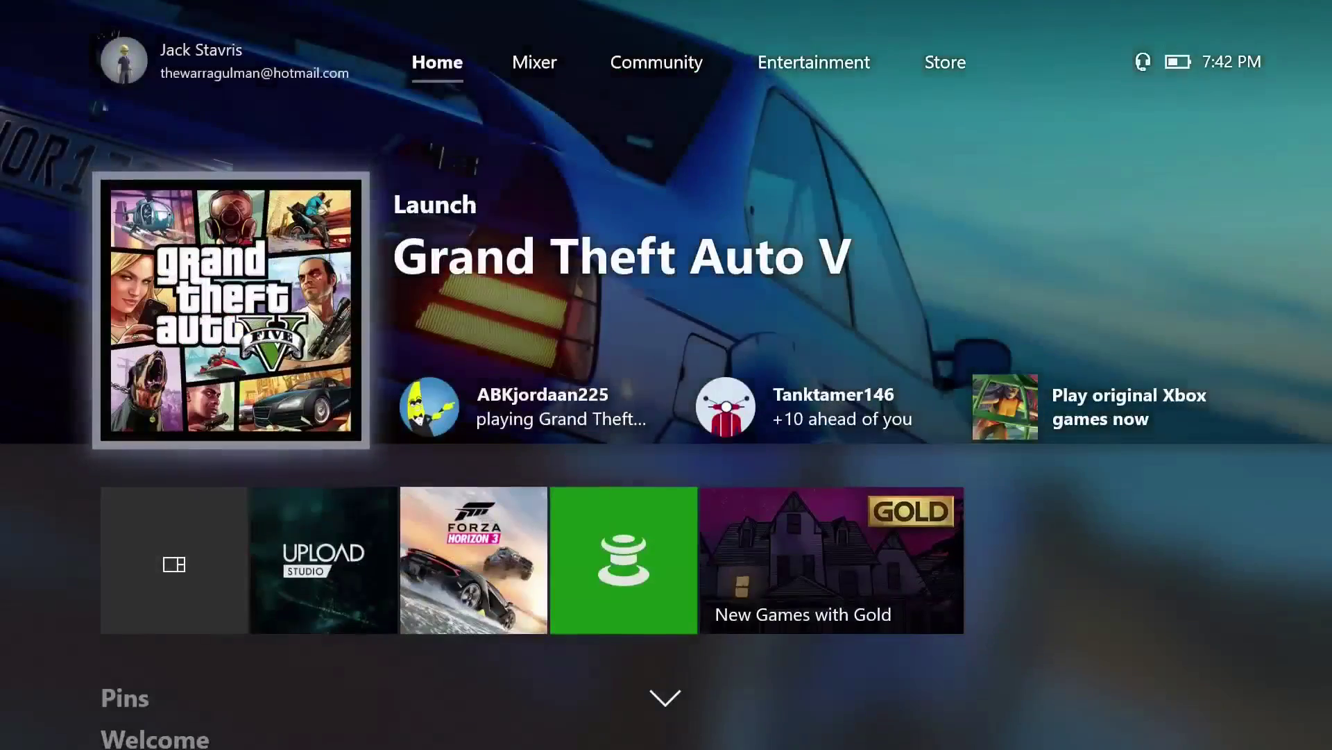
pyautogui.press('super')
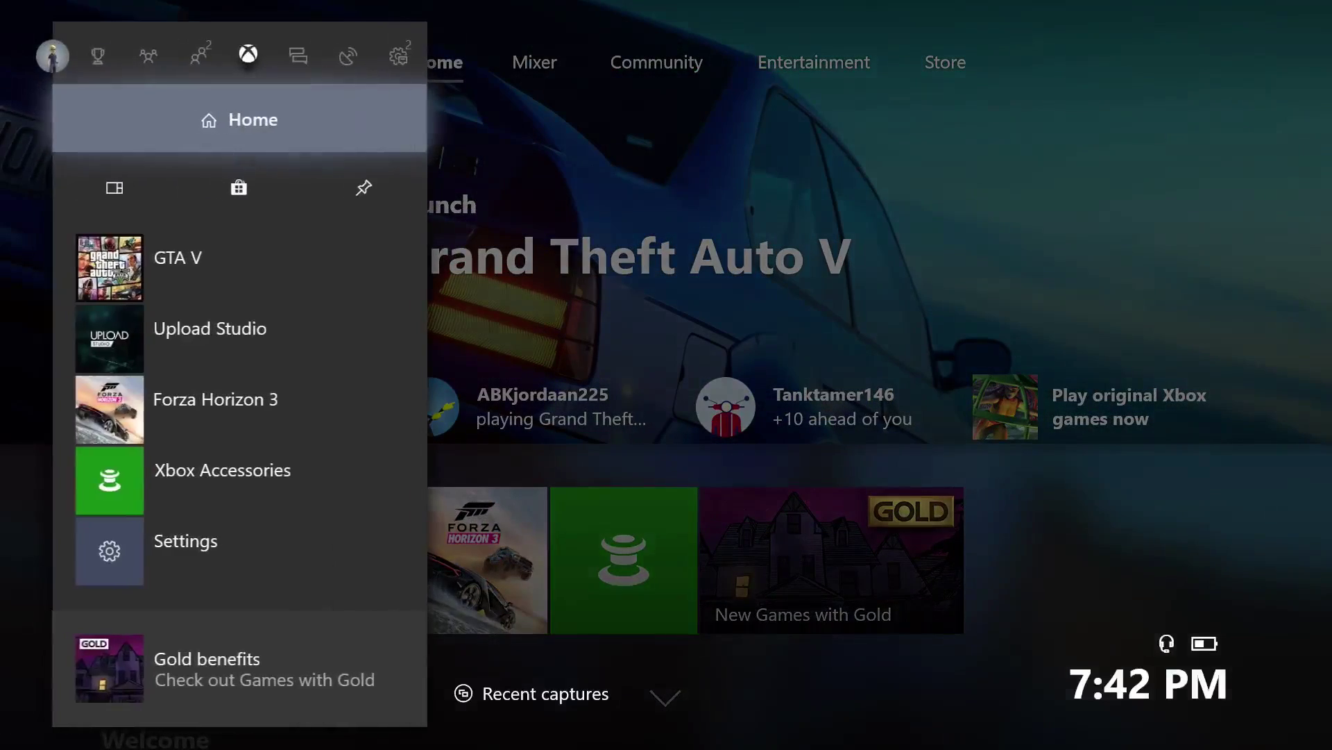
pyautogui.press('Down')
pyautogui.press('Down')
pyautogui.press('Down')
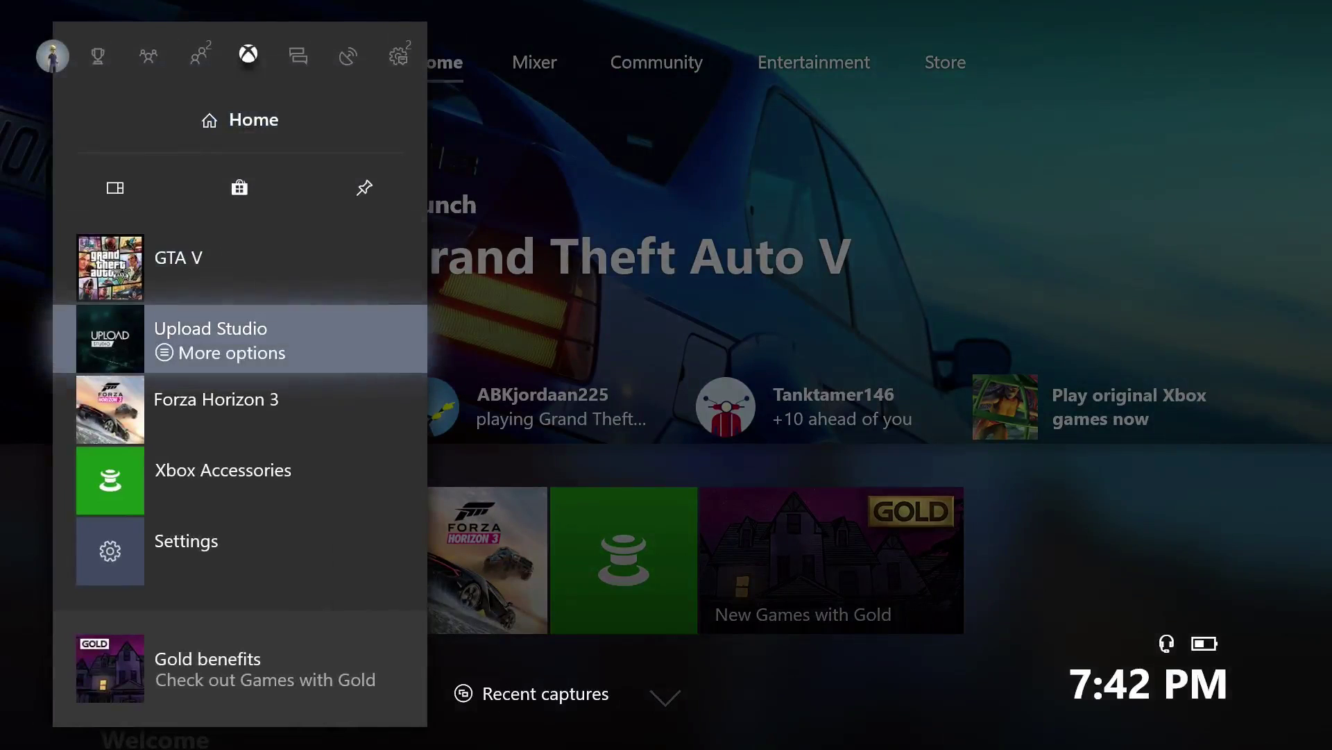
pyautogui.press('Up')
pyautogui.press('Up')
pyautogui.press('Up')
pyautogui.press('Right')
pyautogui.press('Right')
pyautogui.press('Right')
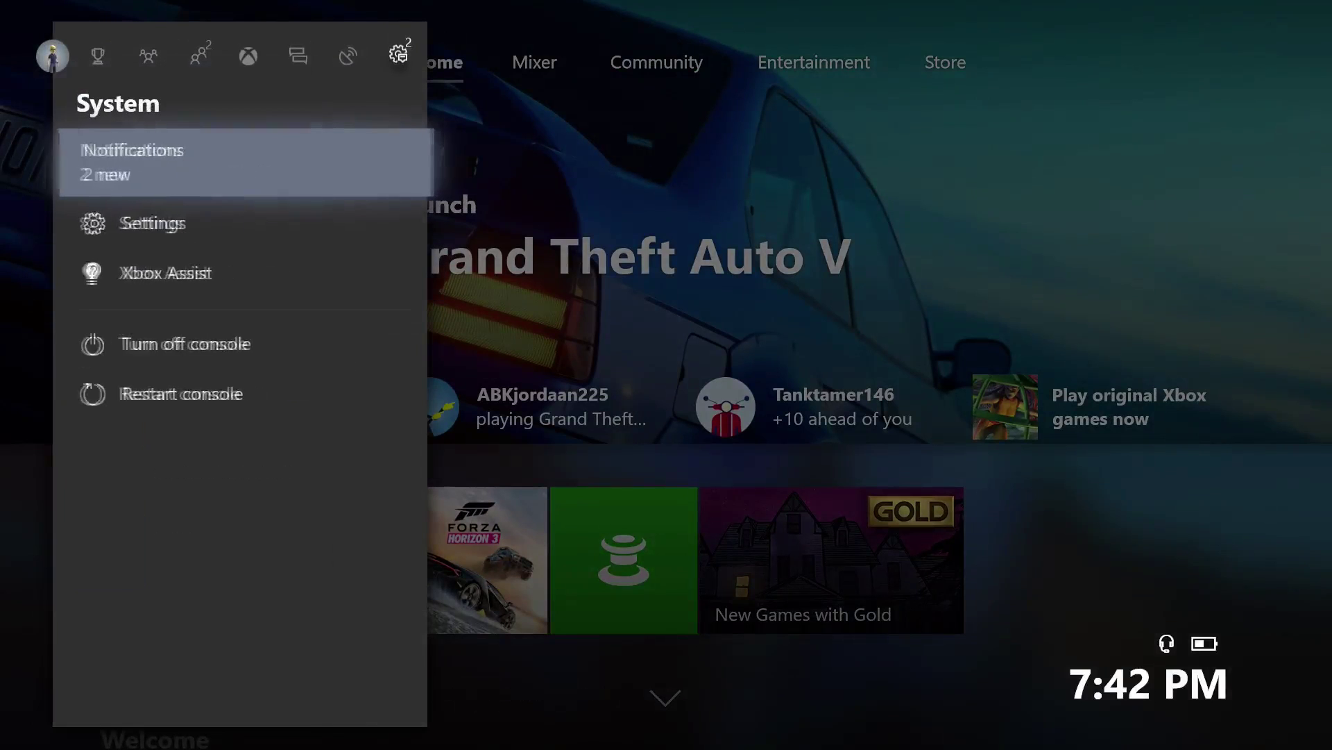
pyautogui.press('Escape')
pyautogui.press('super')
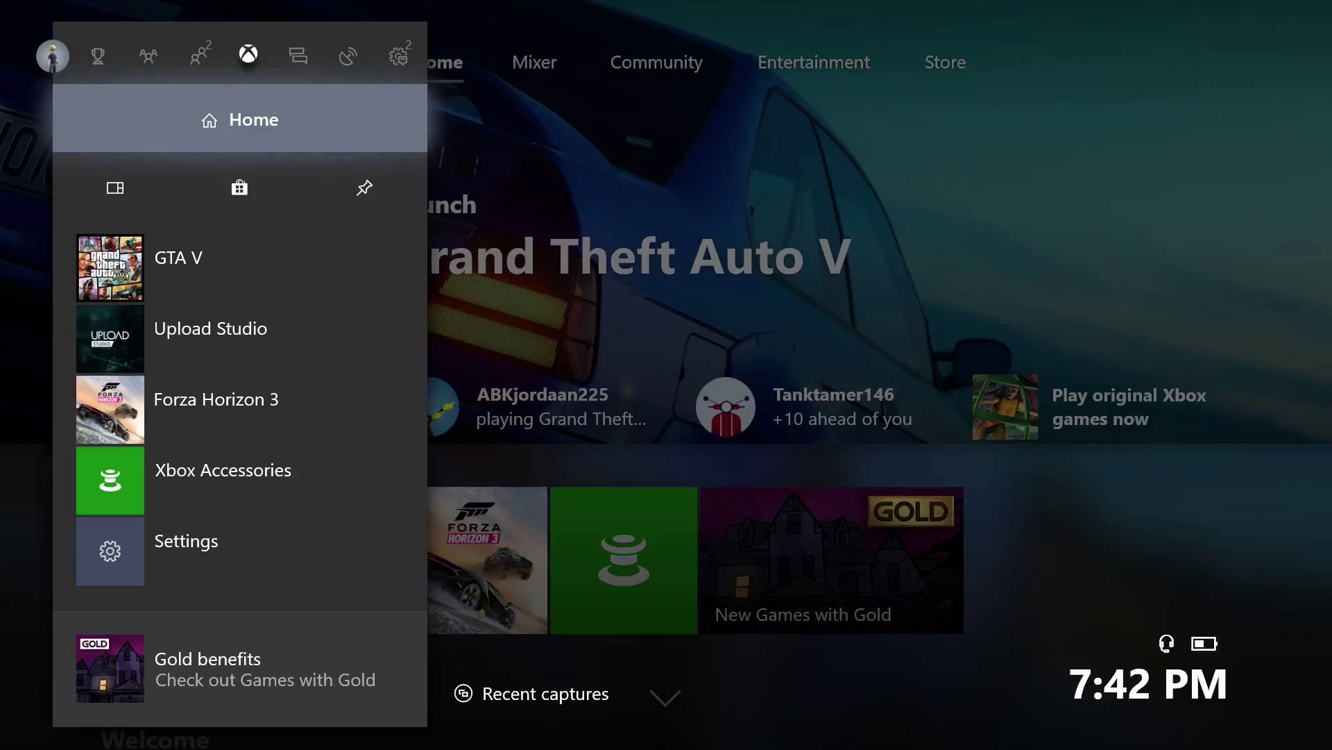
pyautogui.press('Escape')
pyautogui.press('super')
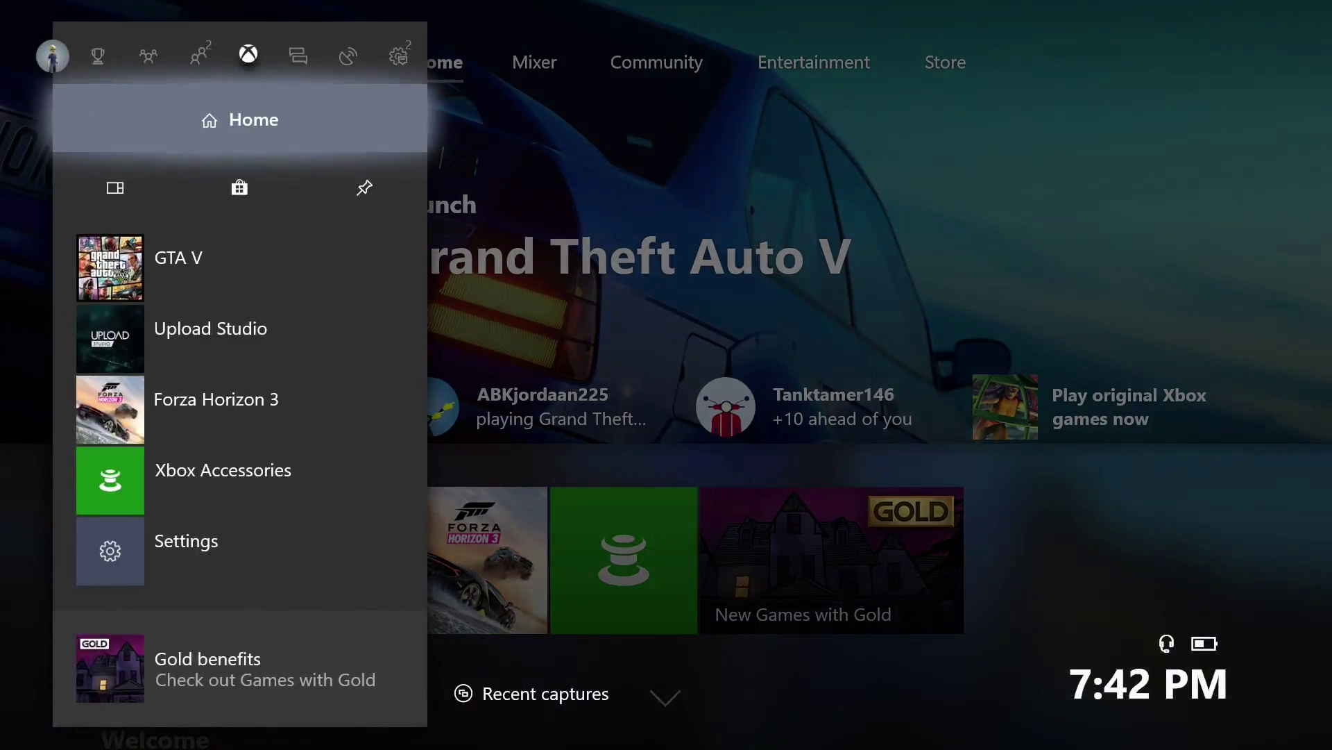
pyautogui.press('Escape')
pyautogui.press('super')
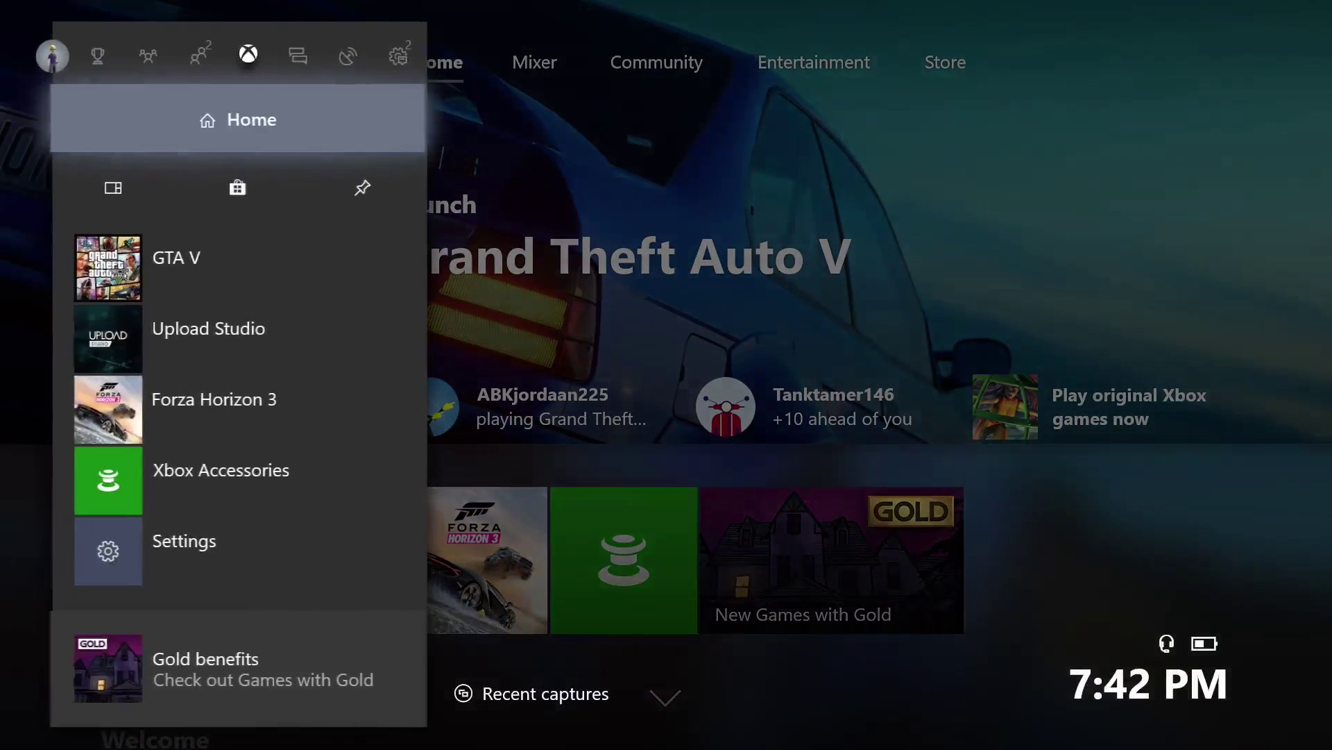
pyautogui.press('Escape')
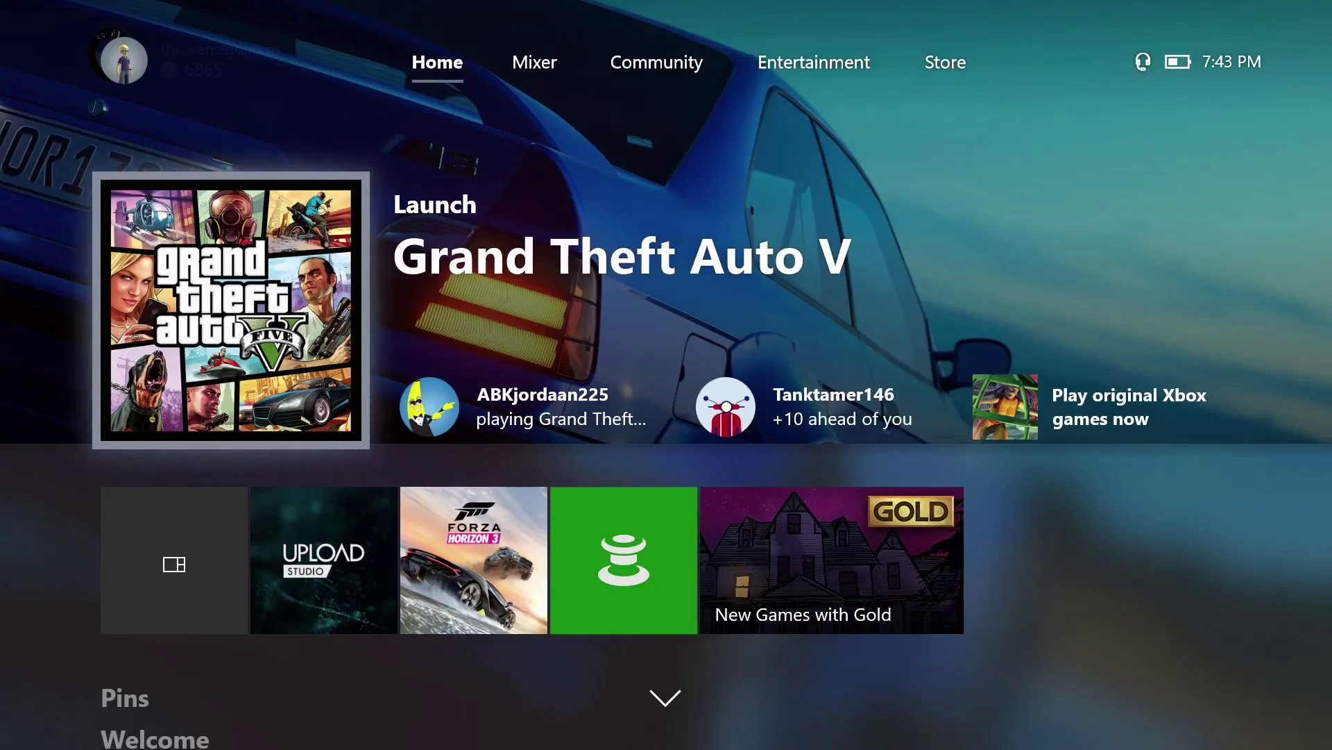
pyautogui.press('Down')
pyautogui.press('Down')
pyautogui.press('Up')
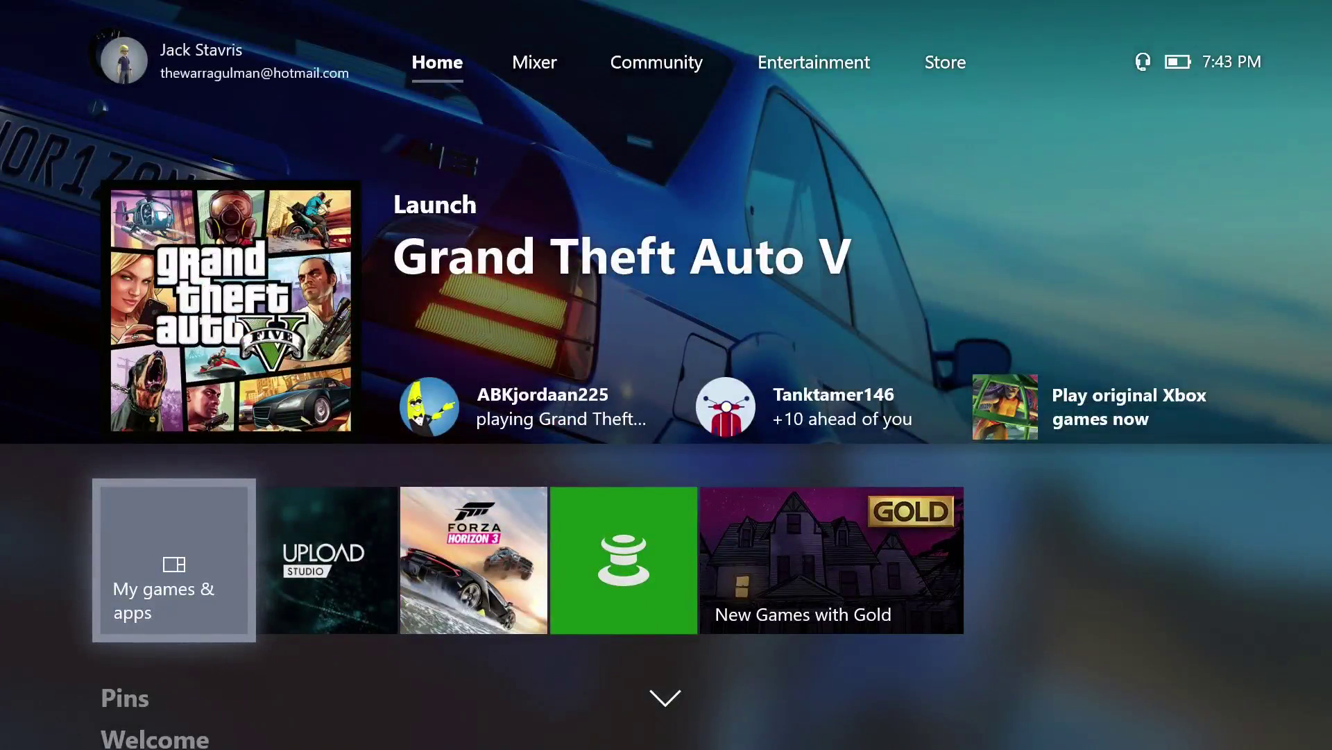
# - From the guide's Friends list, use Add to home on the online friend's profile, then close the guide
pyautogui.press('super')
pyautogui.press('Left')
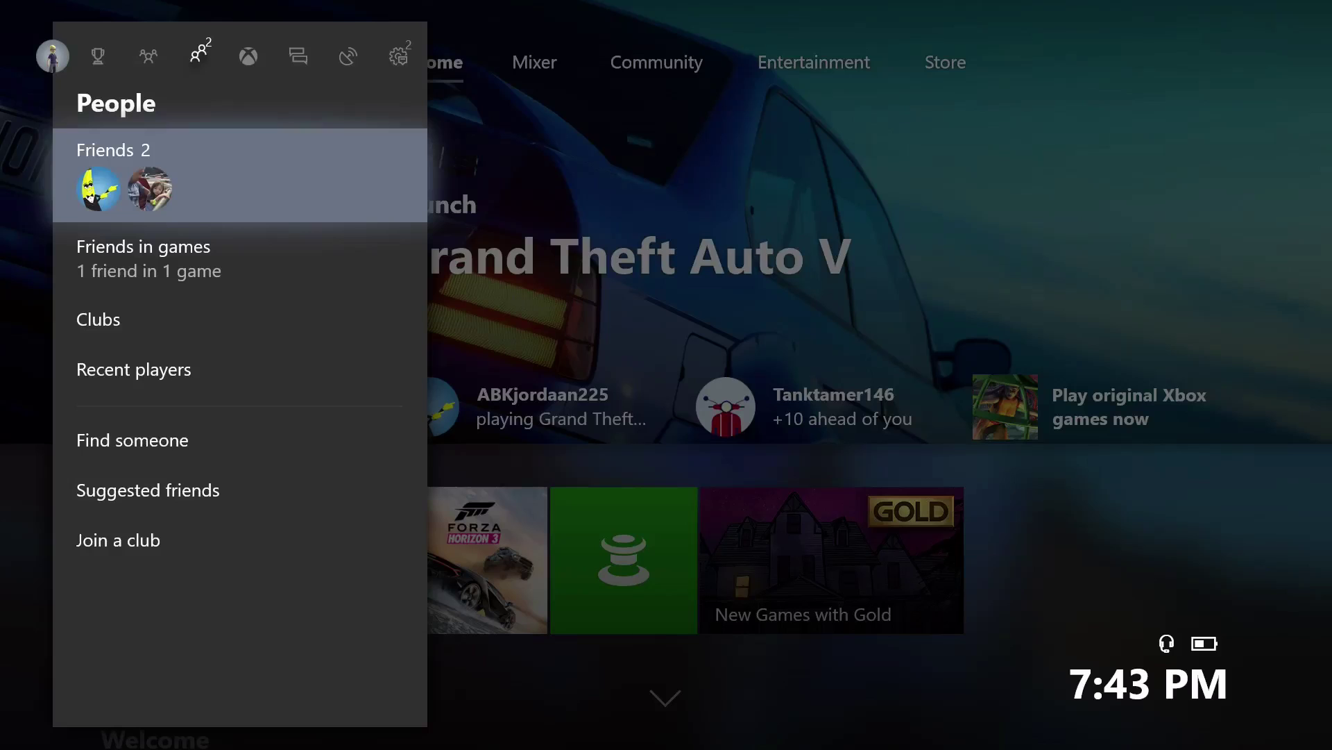
pyautogui.press('Return')
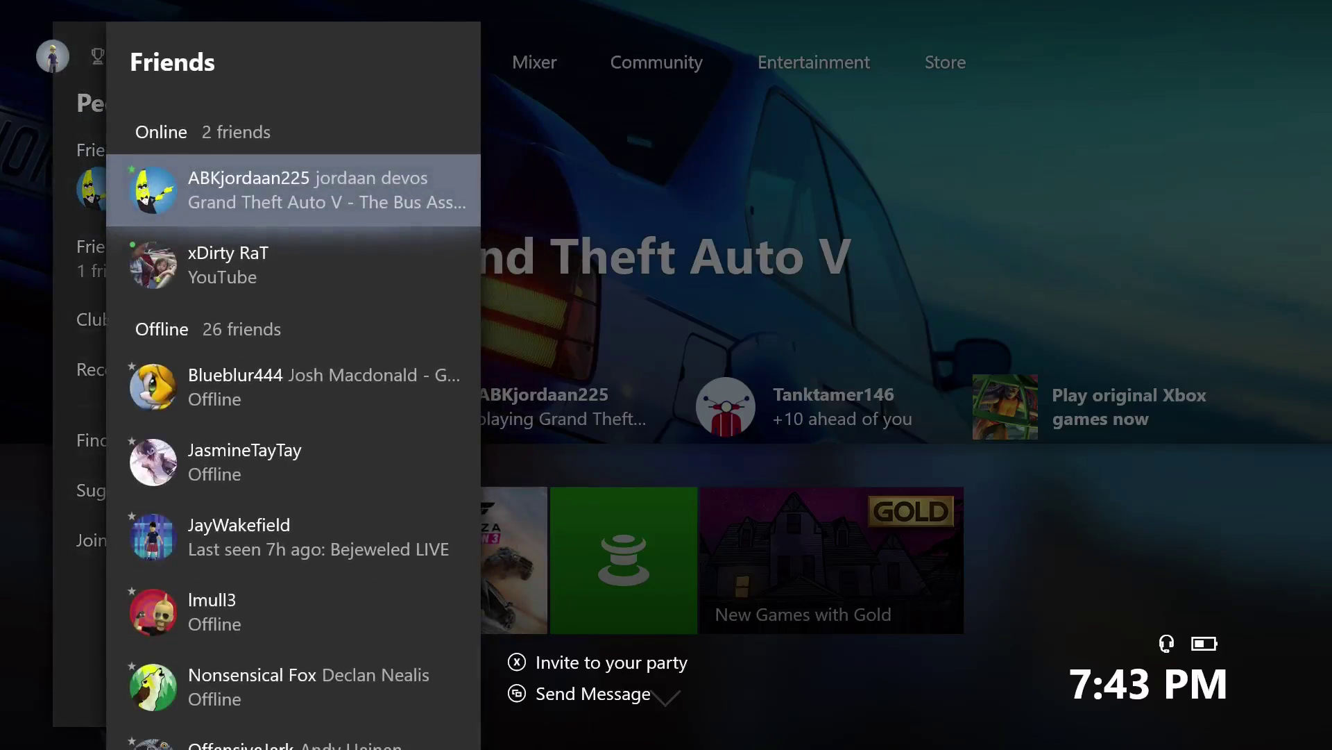
pyautogui.press('Return')
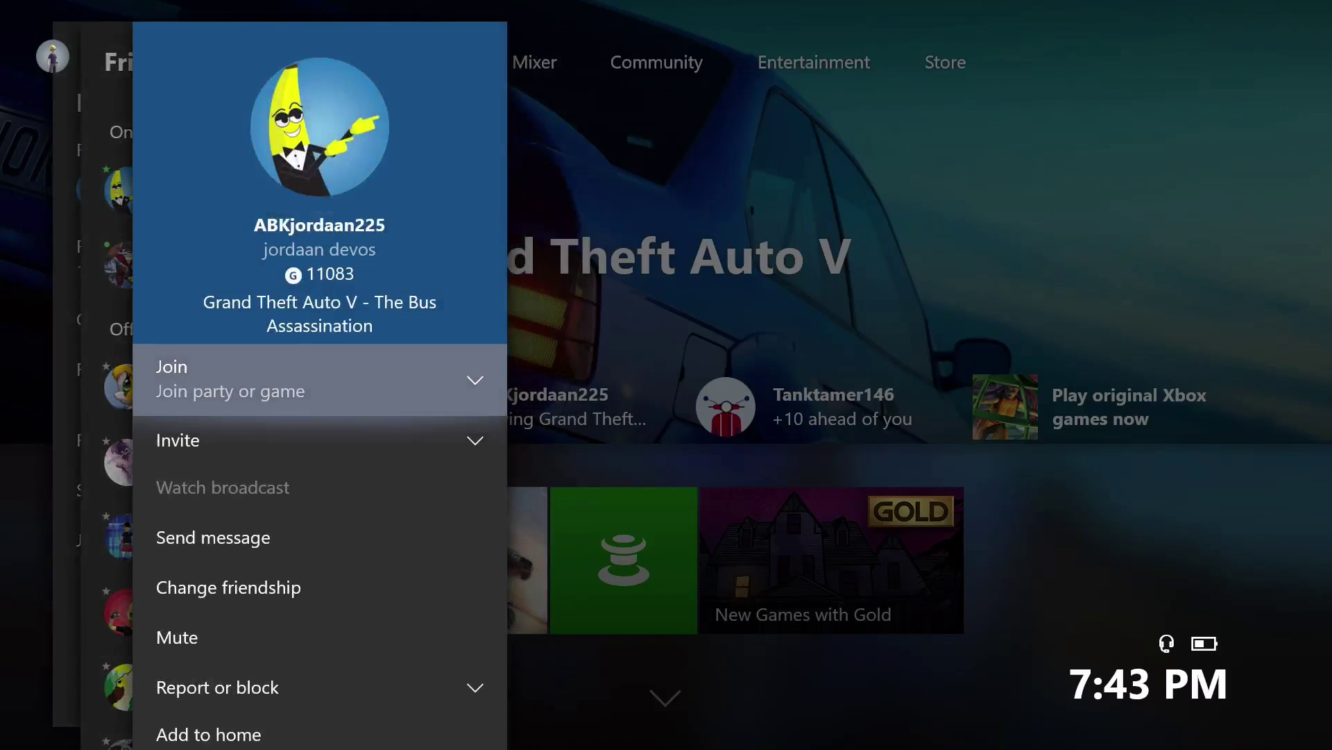
pyautogui.press('Down')
pyautogui.press('Down')
pyautogui.press('Down')
pyautogui.press('Down')
pyautogui.press('Down')
pyautogui.press('Down')
pyautogui.press('Down')
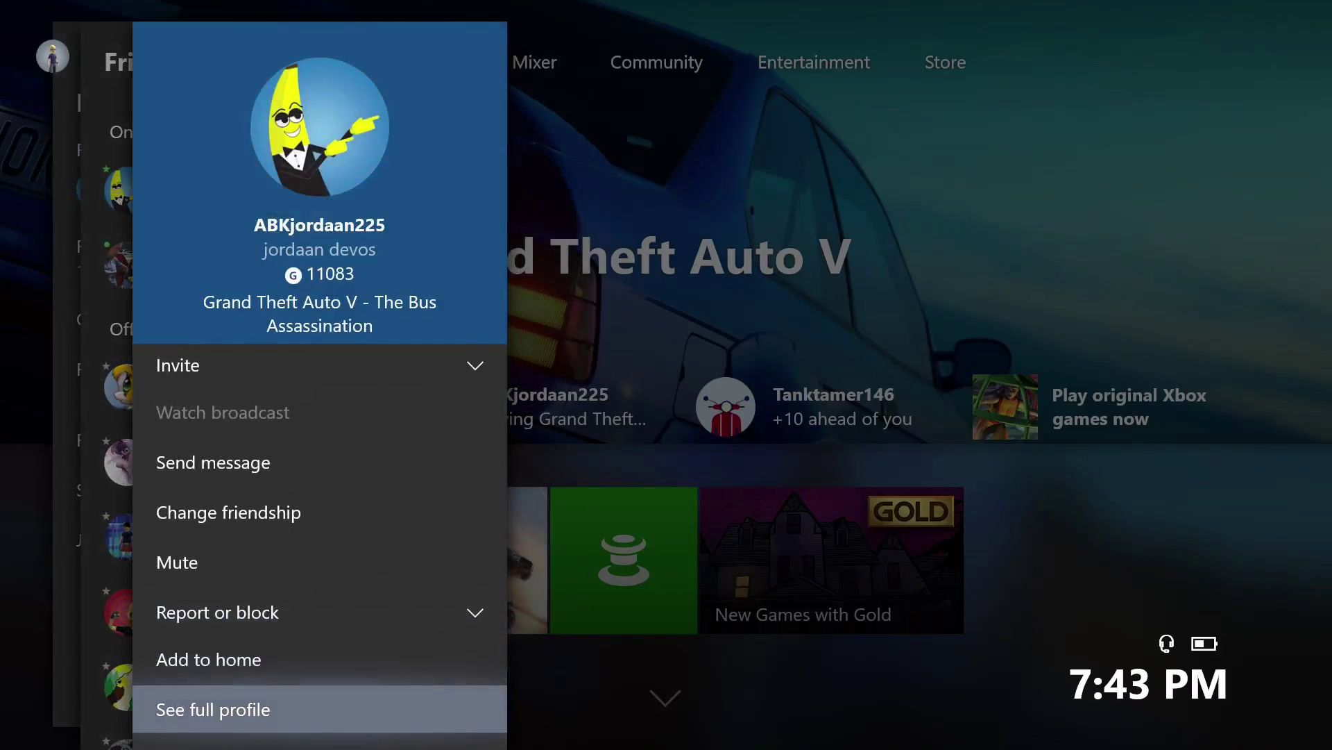
pyautogui.press('Up')
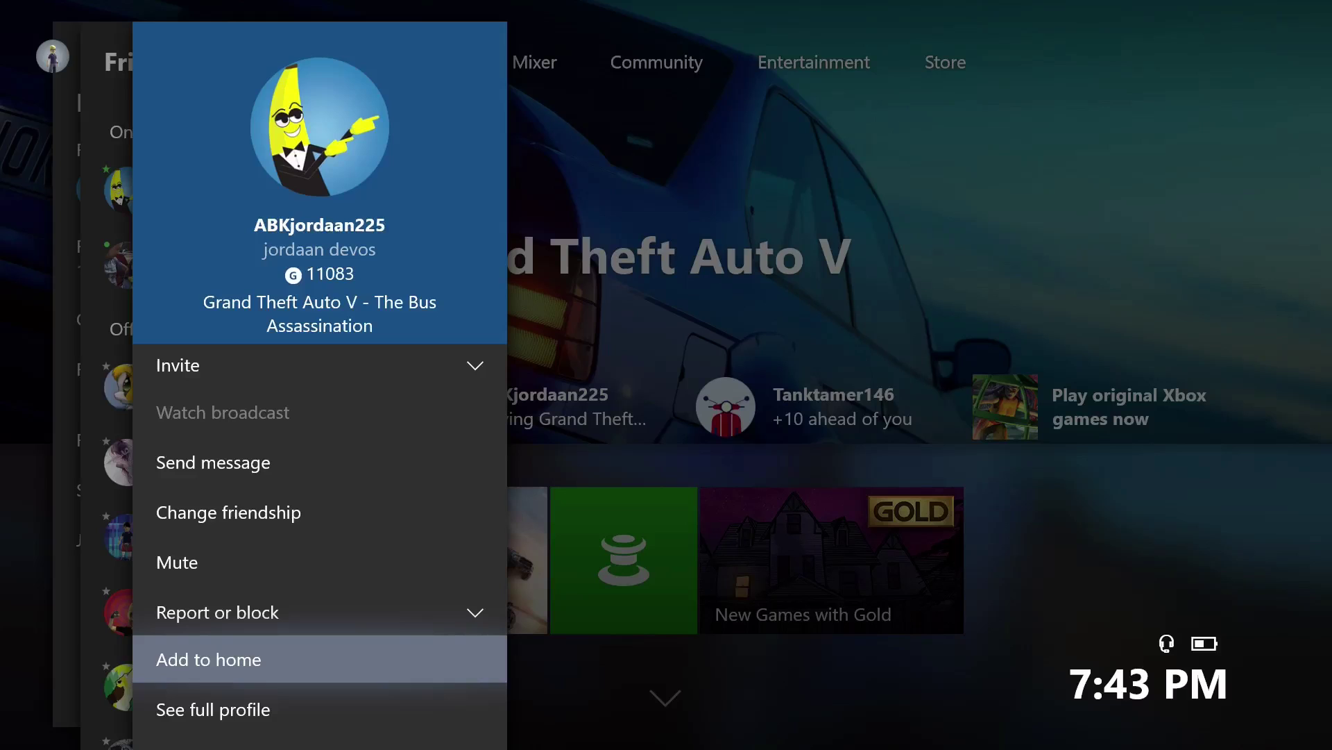
pyautogui.press('Return')
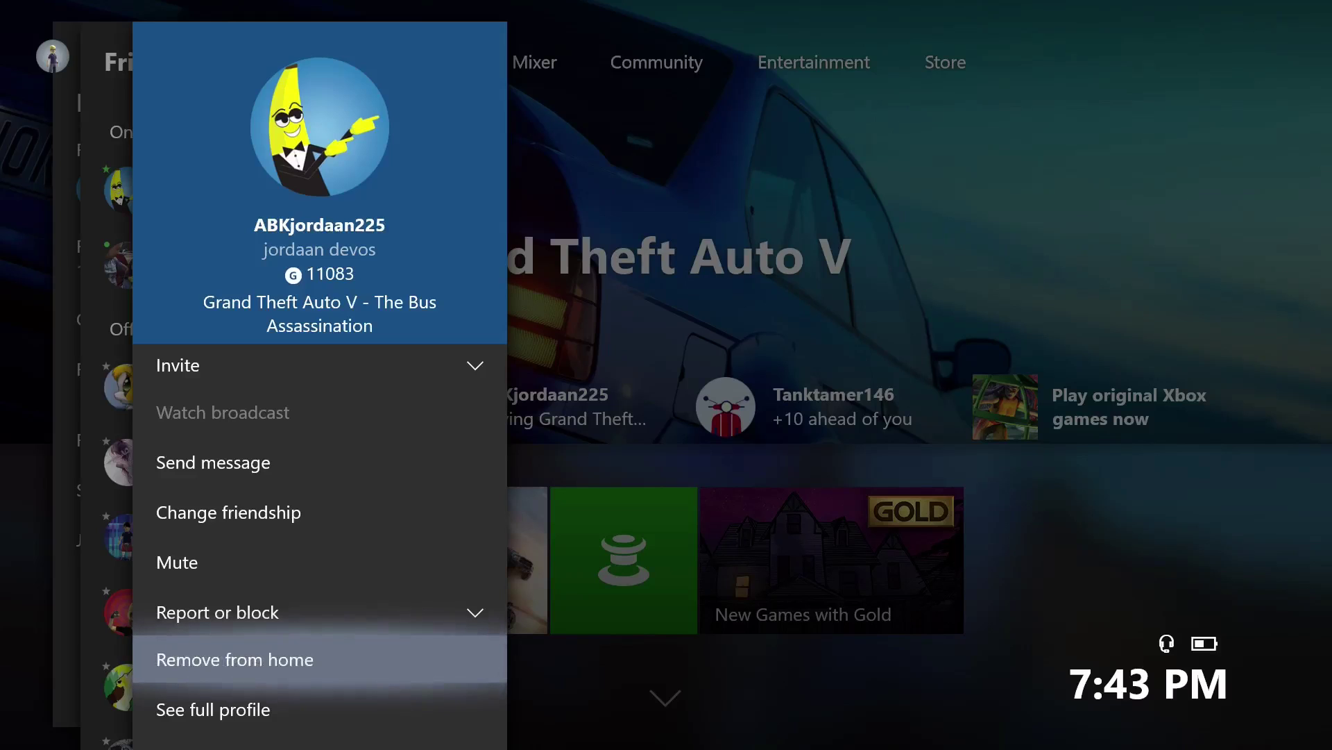
pyautogui.press('Escape')
pyautogui.press('Escape')
pyautogui.press('Escape')
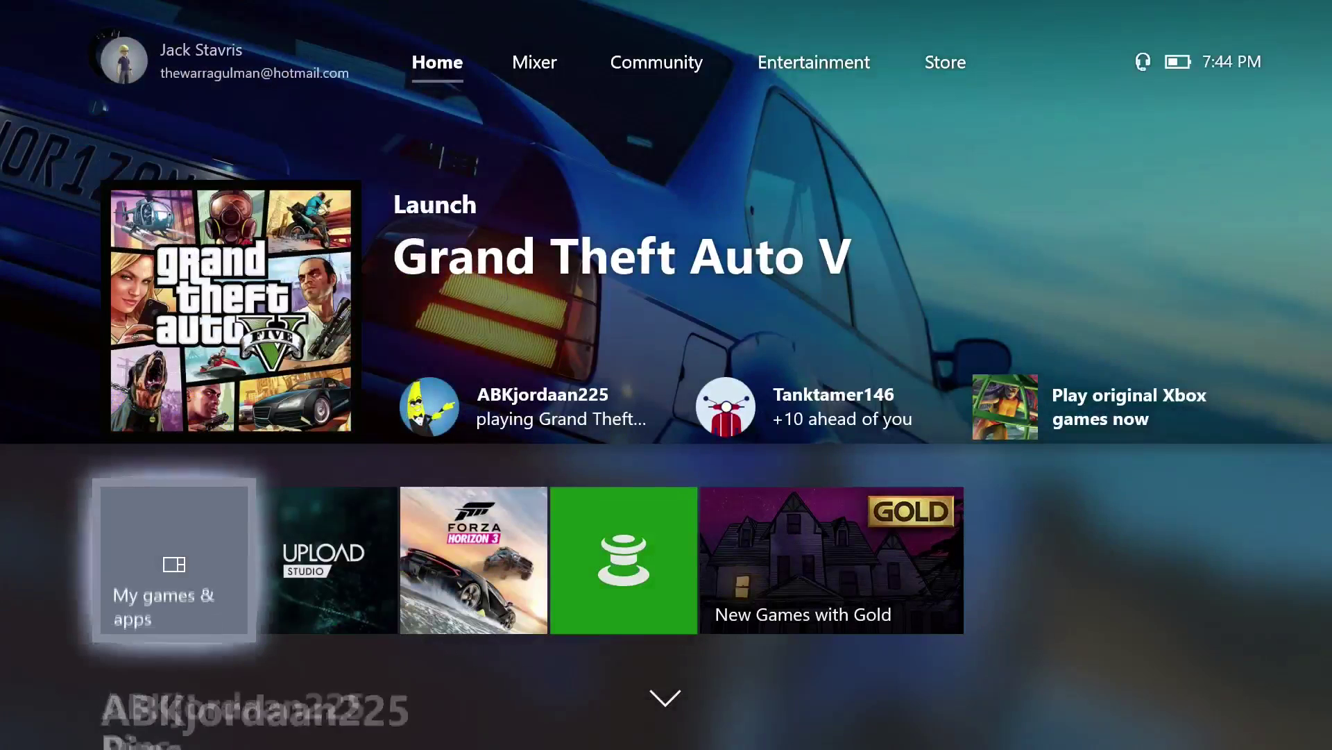
# - Open the friend block's Gamerscore Leaderboard (+40 ahead), then move to their Grand Theft Auto V capture
pyautogui.press('Down')
pyautogui.press('Down')
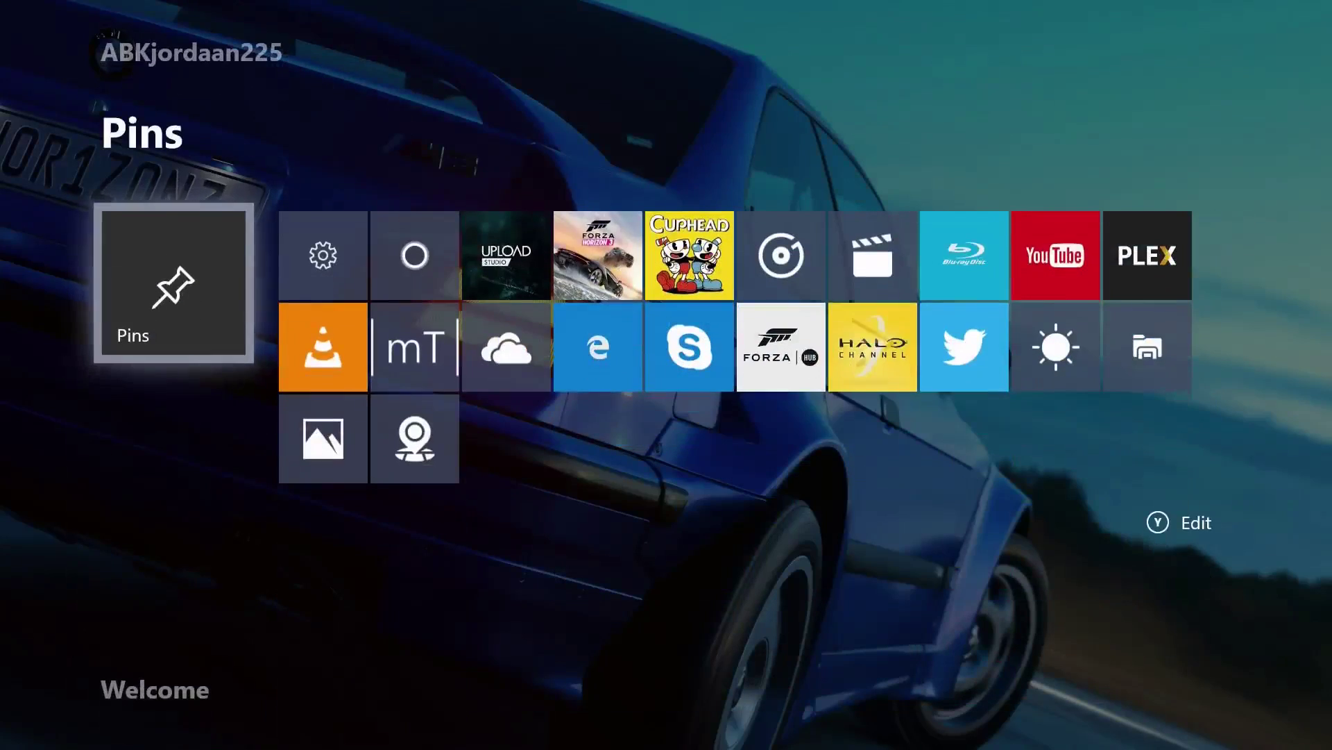
pyautogui.press('Up')
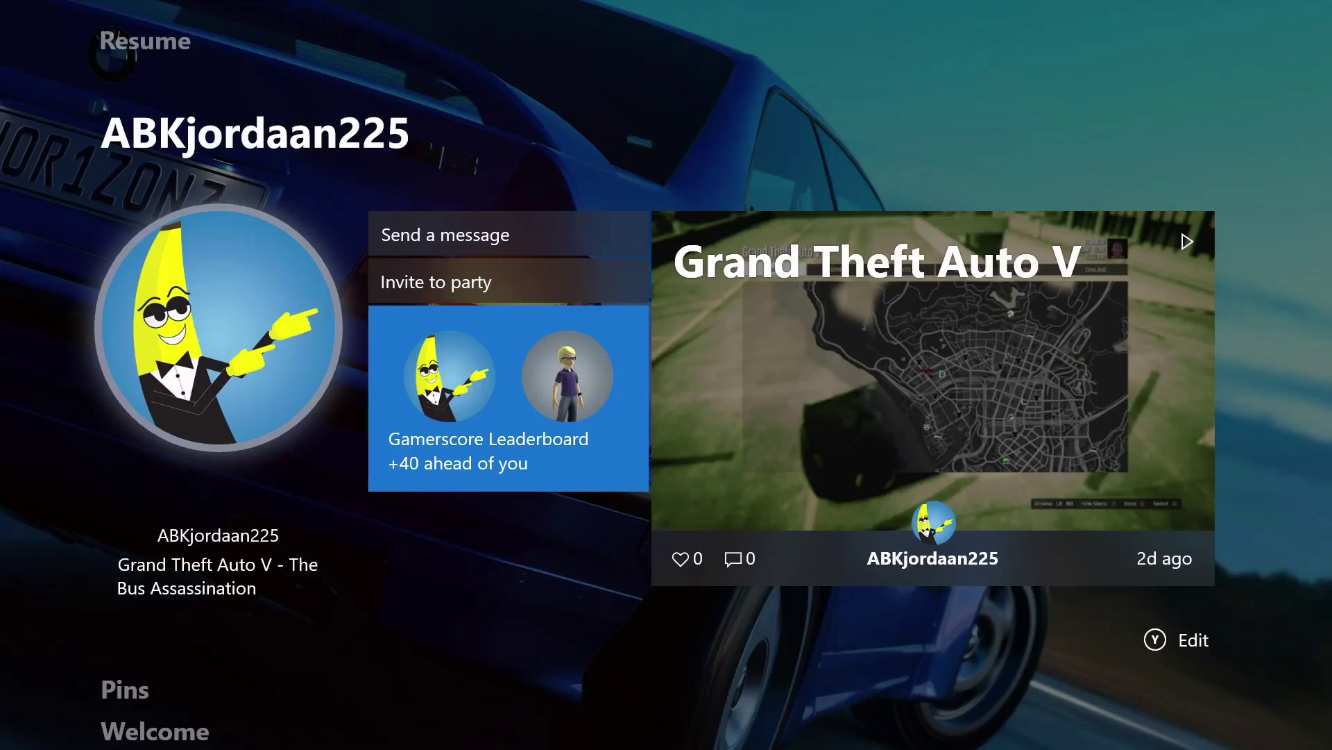
pyautogui.press('Right')
pyautogui.press('Up')
pyautogui.press('Up')
pyautogui.press('Down')
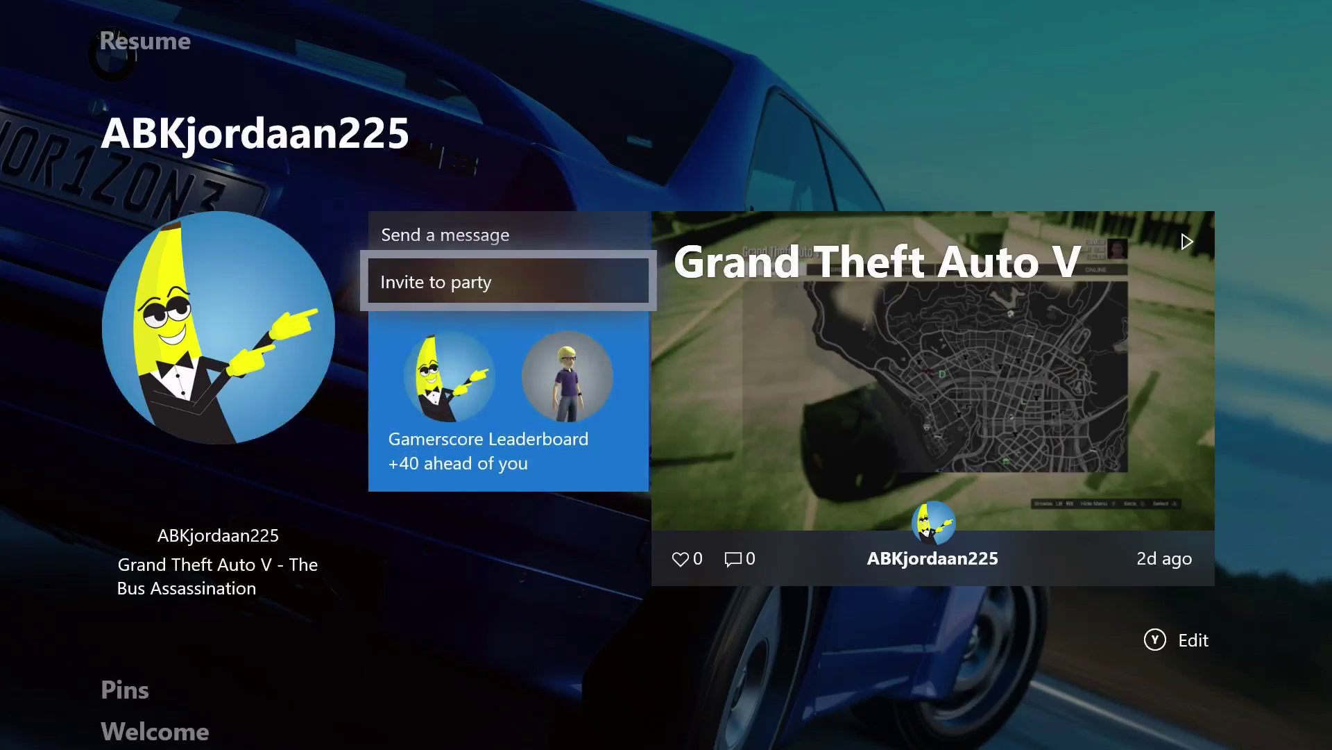
pyautogui.press('Down')
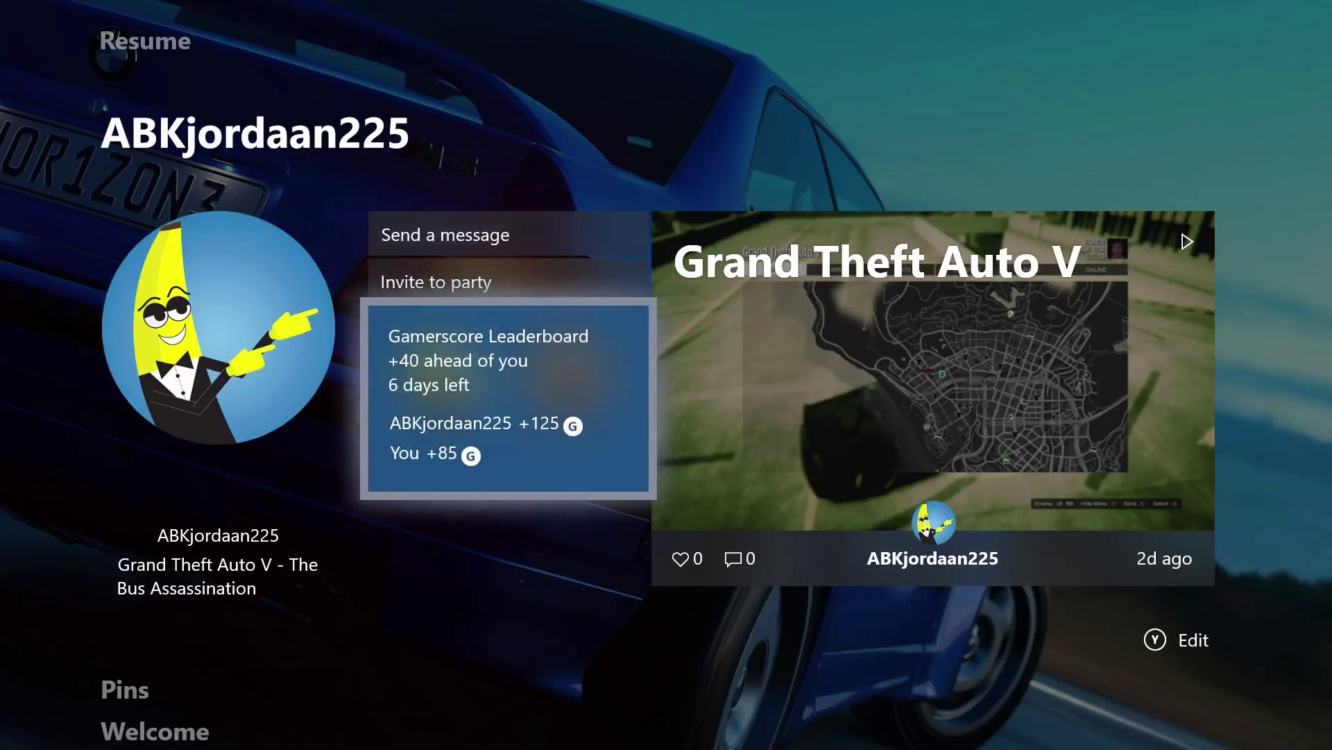
pyautogui.press('Right')
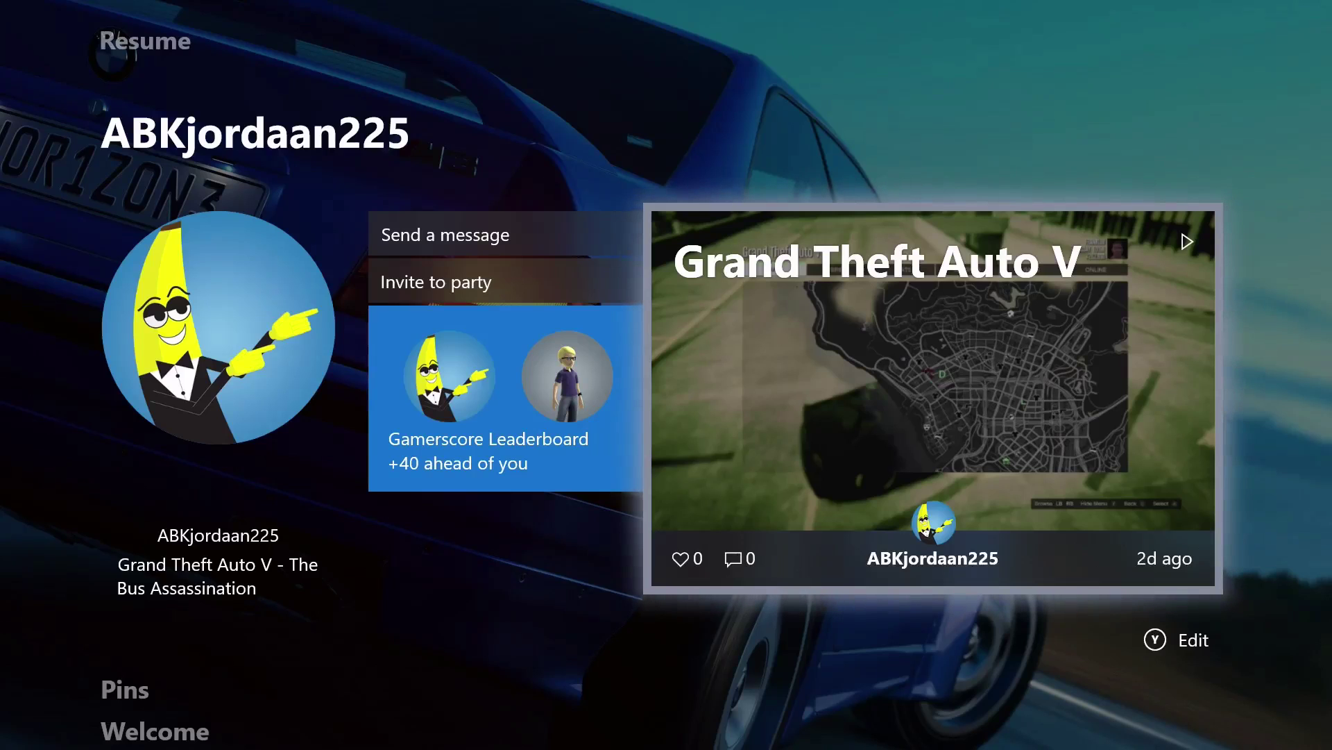
# - Move the friend's block around Pins and Welcome, then delete it from Home
pyautogui.press('y')
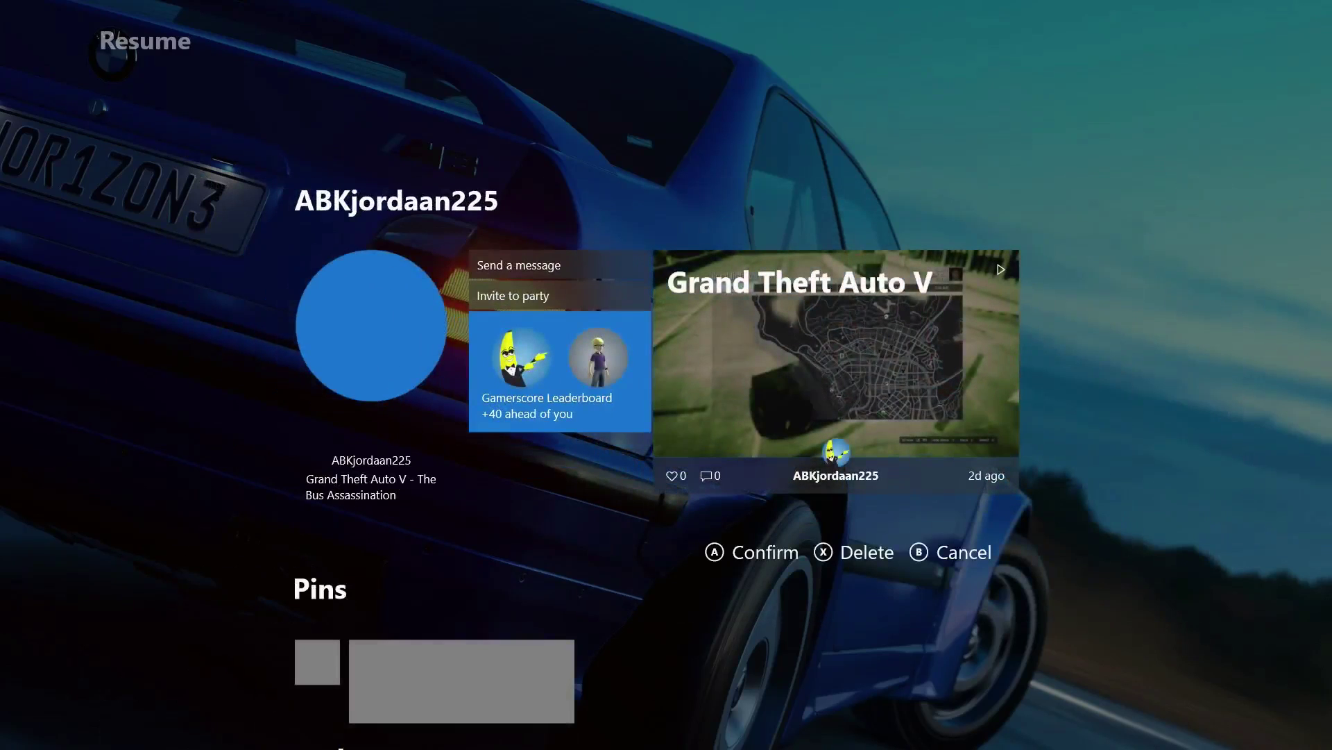
pyautogui.press('Down')
pyautogui.press('Down')
pyautogui.press('Up')
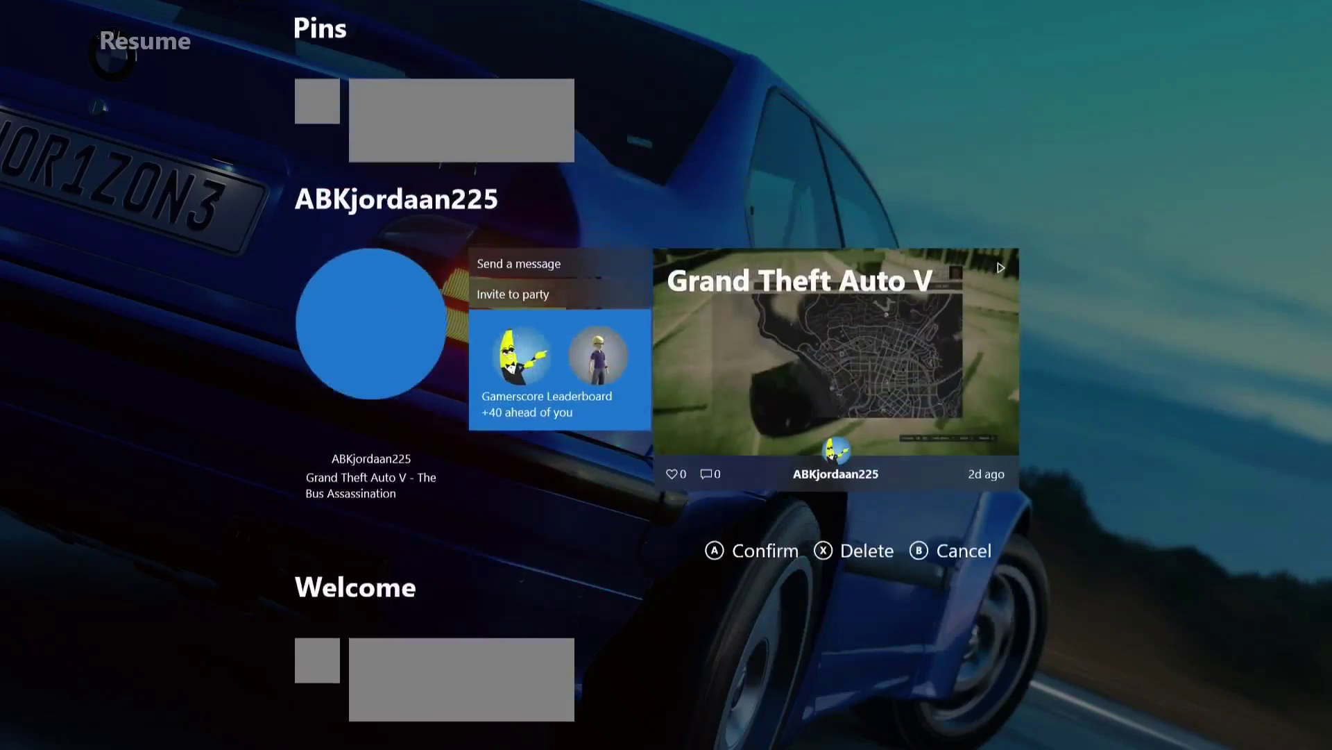
pyautogui.press('Up')
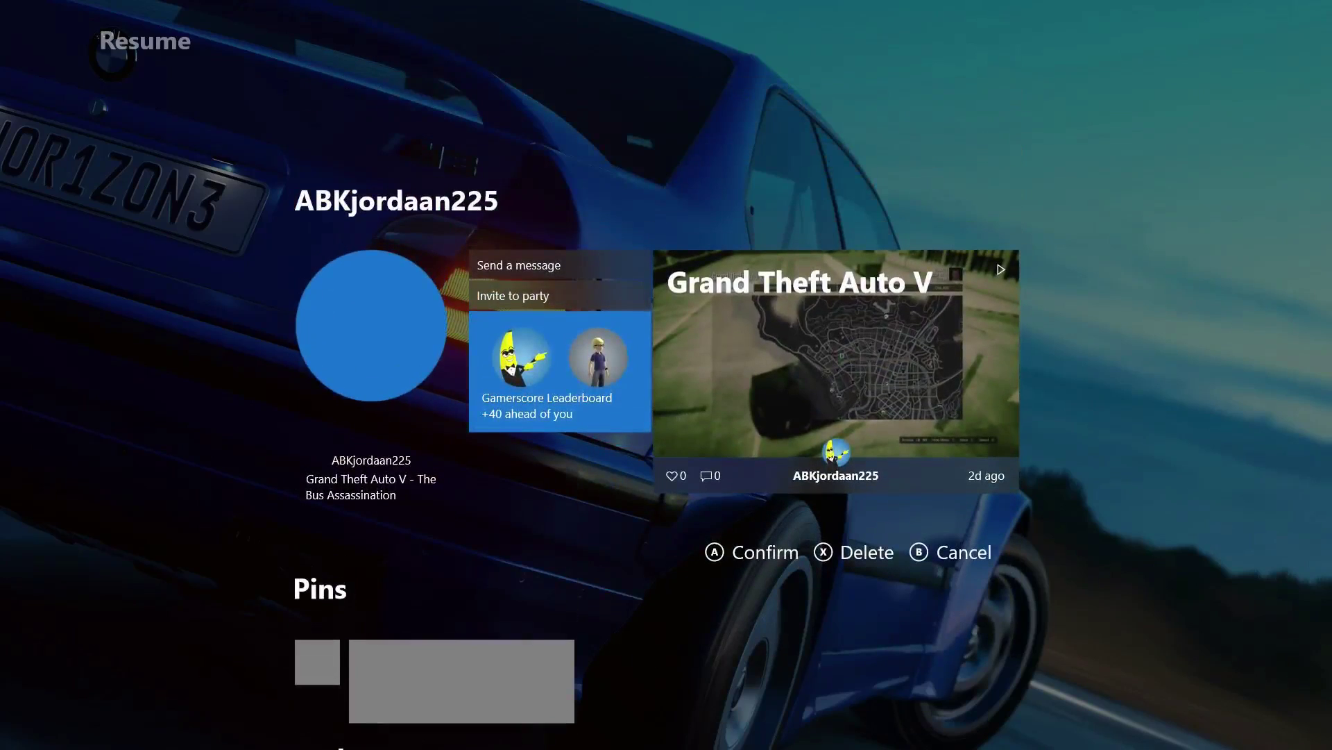
pyautogui.press('Down')
pyautogui.press('Up')
pyautogui.press('Down')
pyautogui.press('Down')
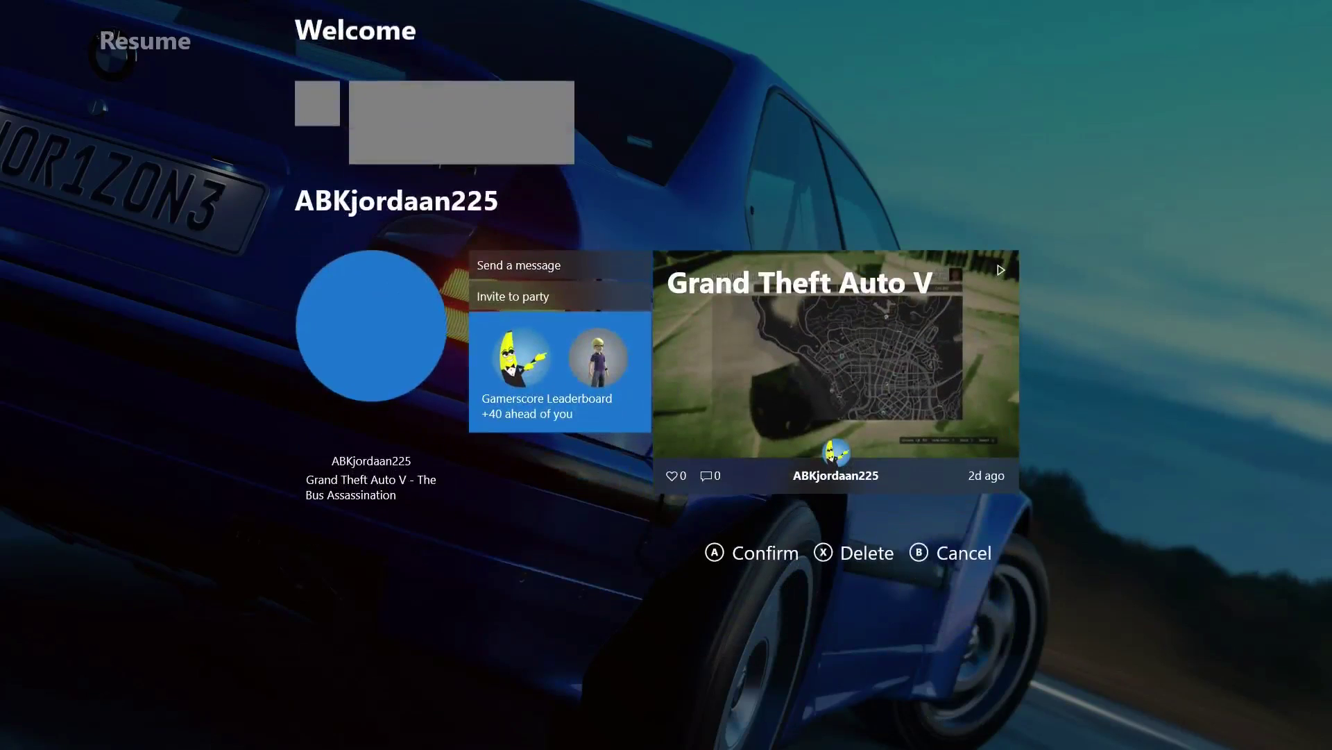
pyautogui.press('Up')
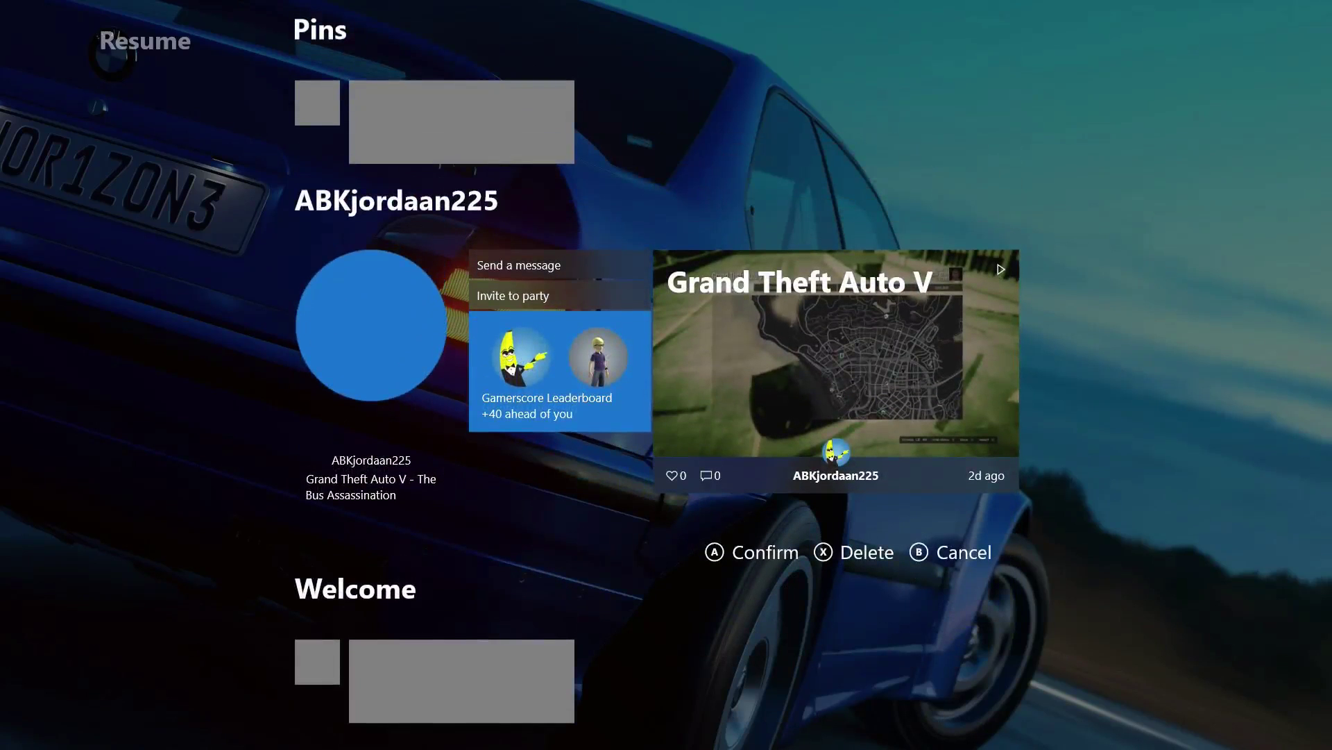
pyautogui.press('x')
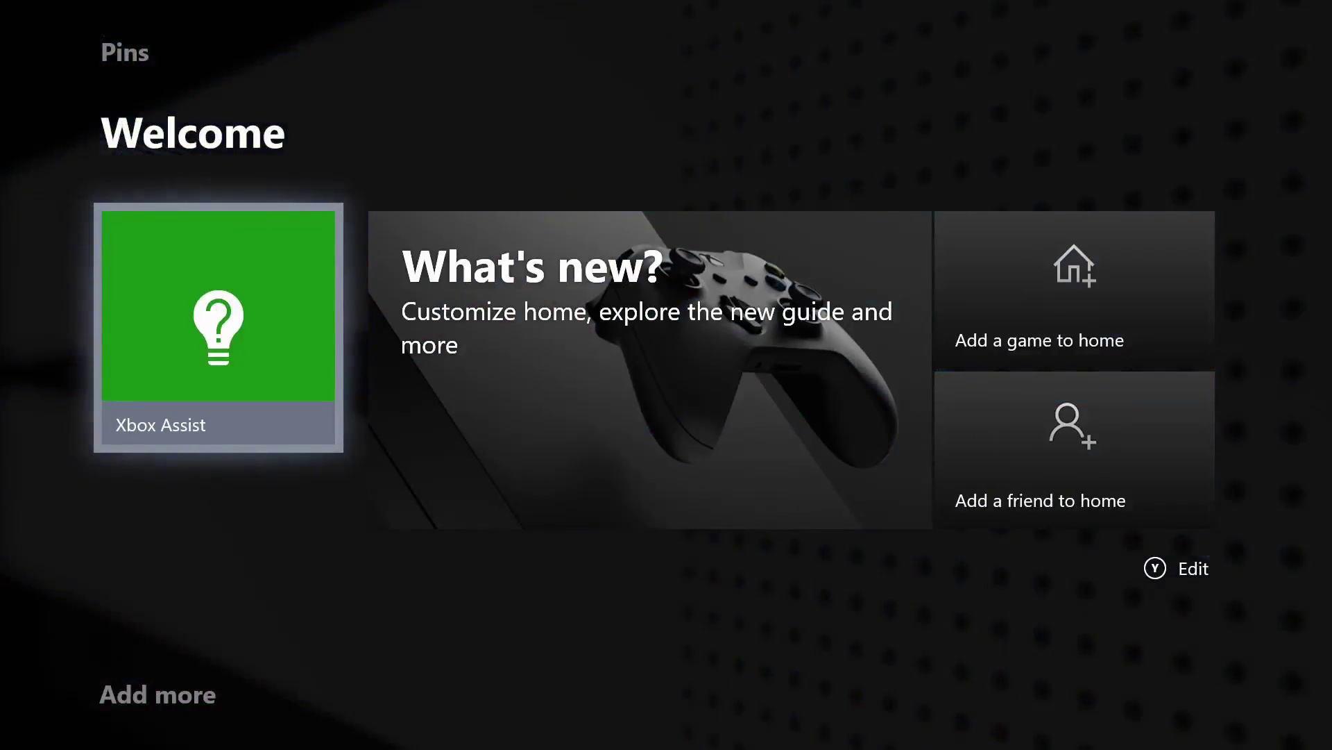
# - Try the Welcome block above Pins, then cancel to keep it below Pins
pyautogui.press('y')
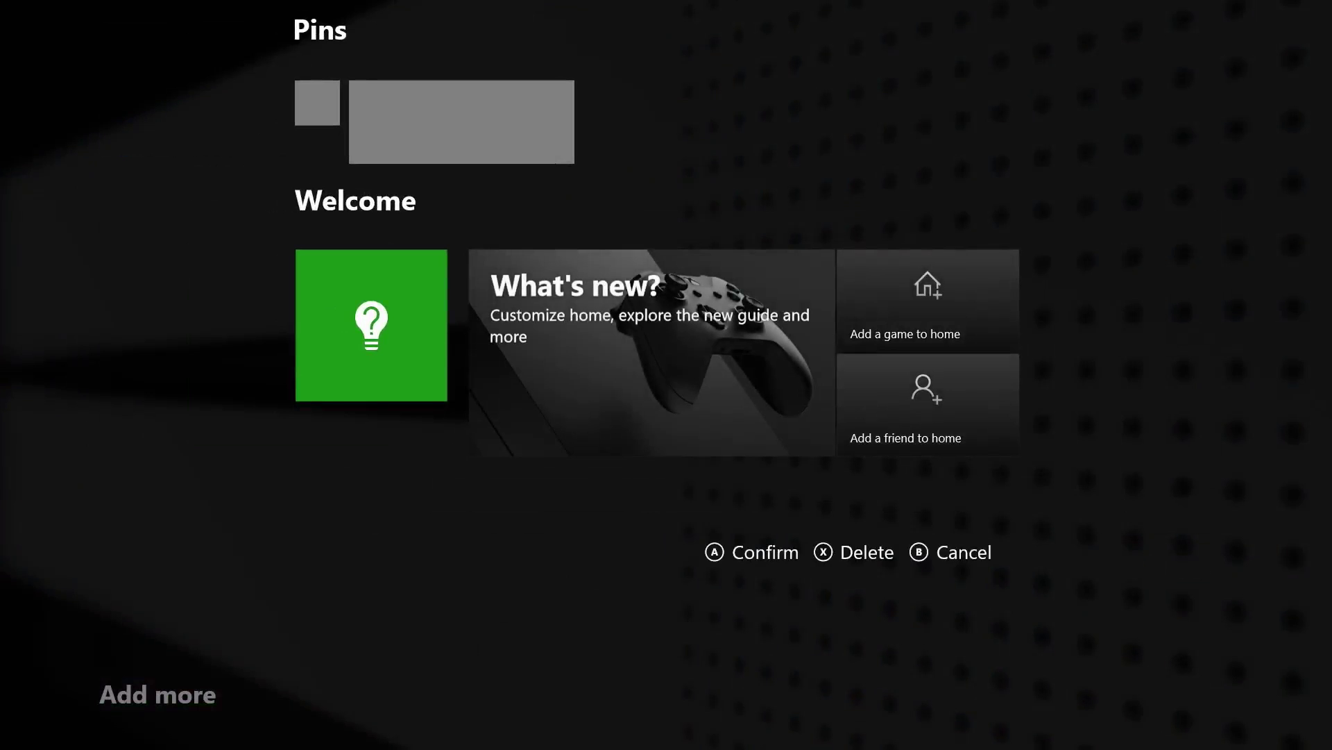
pyautogui.press('Up')
pyautogui.press('Down')
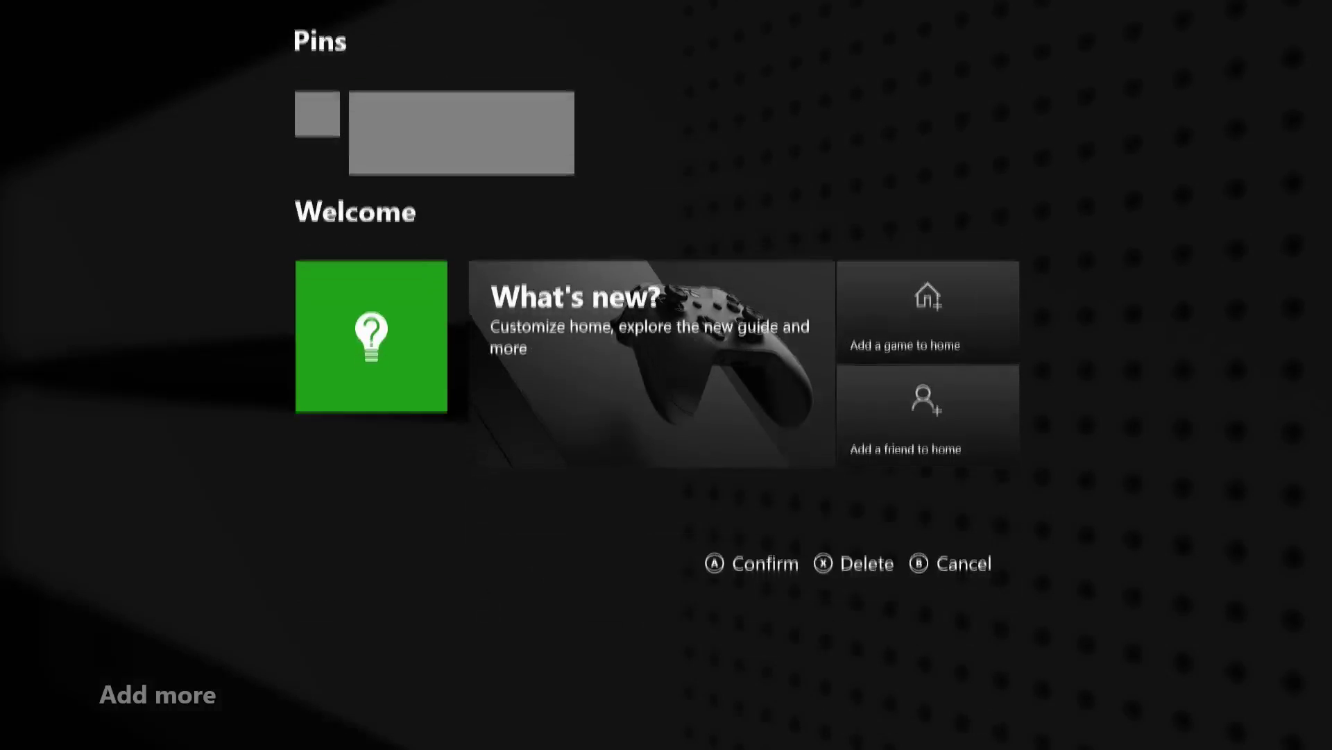
pyautogui.press('Return')
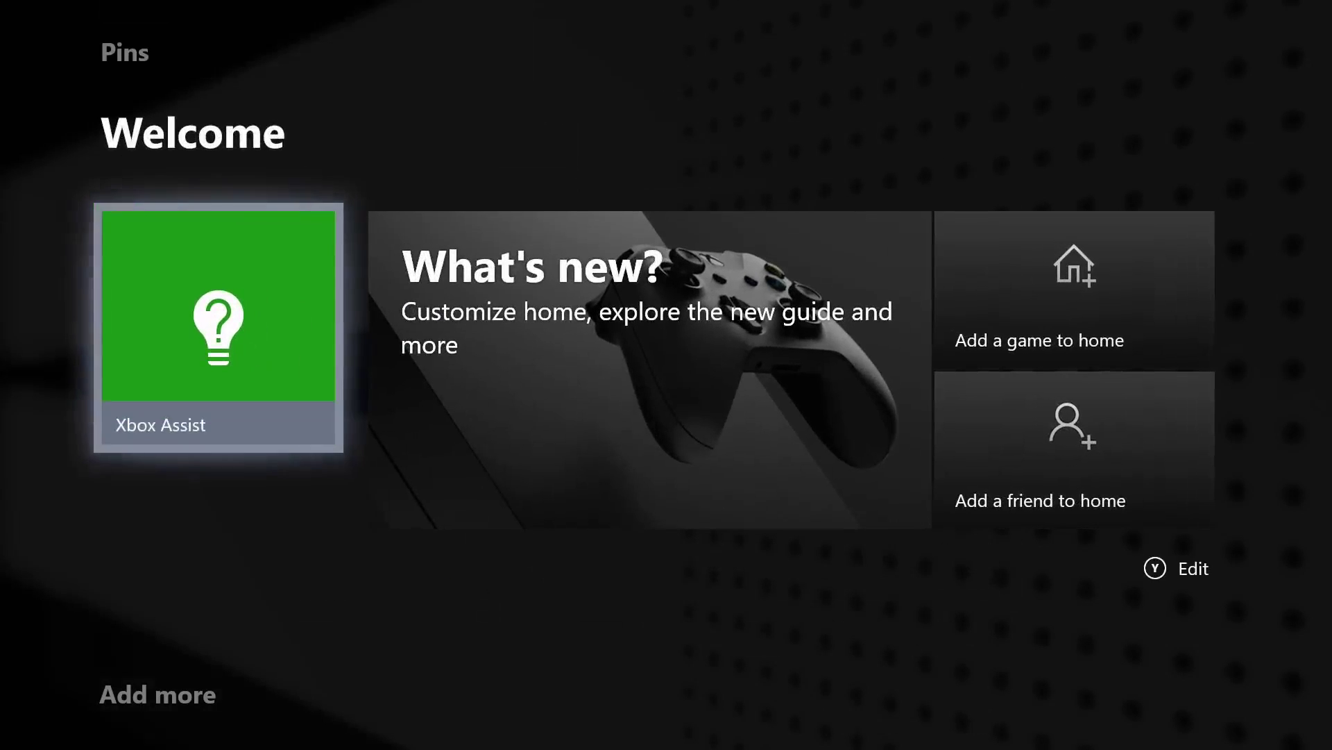
# - Scroll down Home to the Add more suggestions row
pyautogui.press('Down')
pyautogui.press('Up')
pyautogui.press('Down')
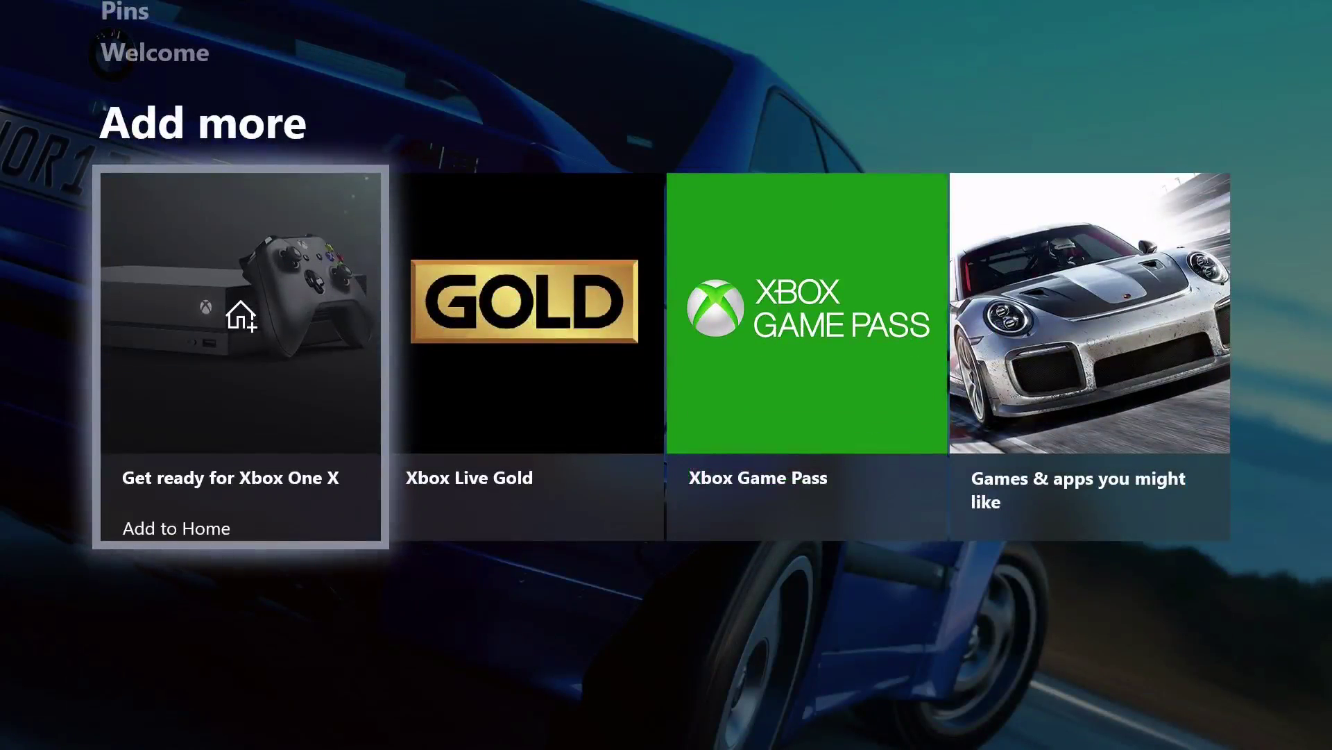
# - Go back up to the Grand Theft Auto V Launch tile at the top of Home
pyautogui.press('Up')
pyautogui.press('Up')
pyautogui.press('Up')
pyautogui.press('Up')
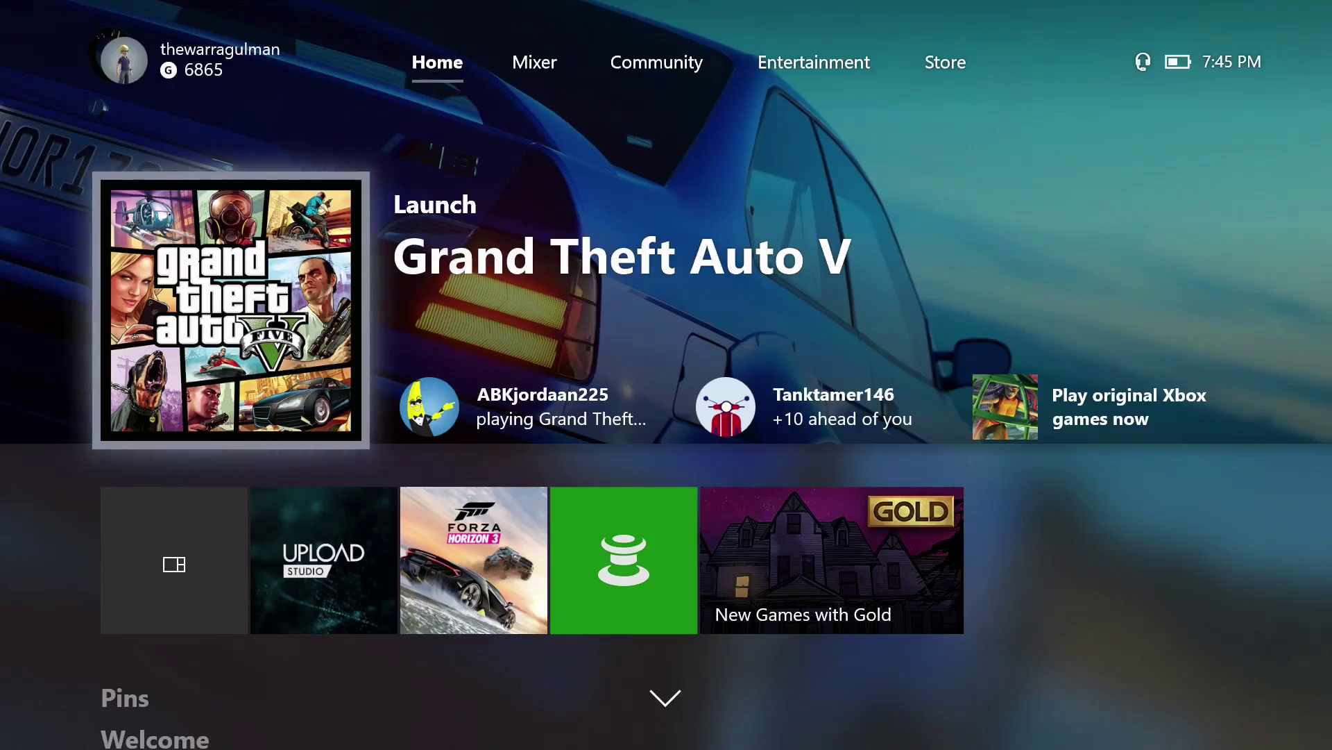
# - Look through the guide's People and Multiplayer tabs, then close the guide
pyautogui.press('super')
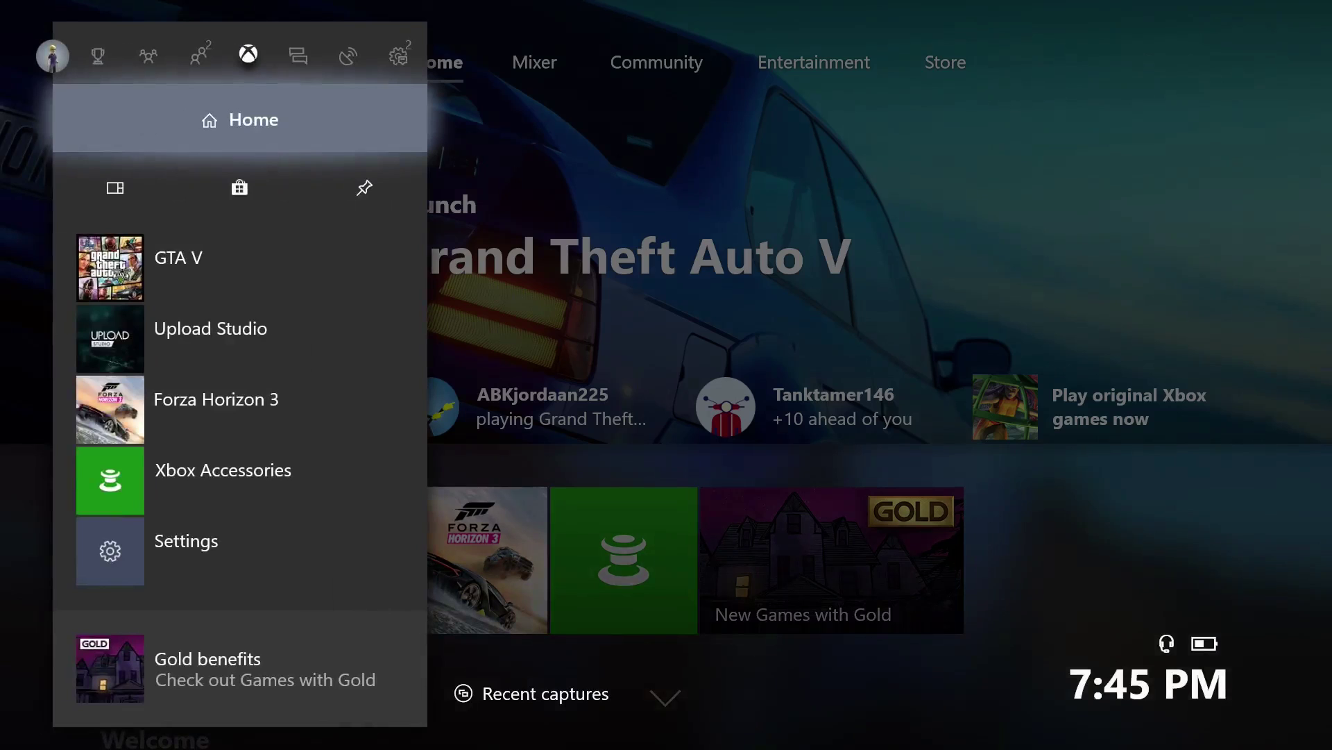
pyautogui.press('Left')
pyautogui.press('Left')
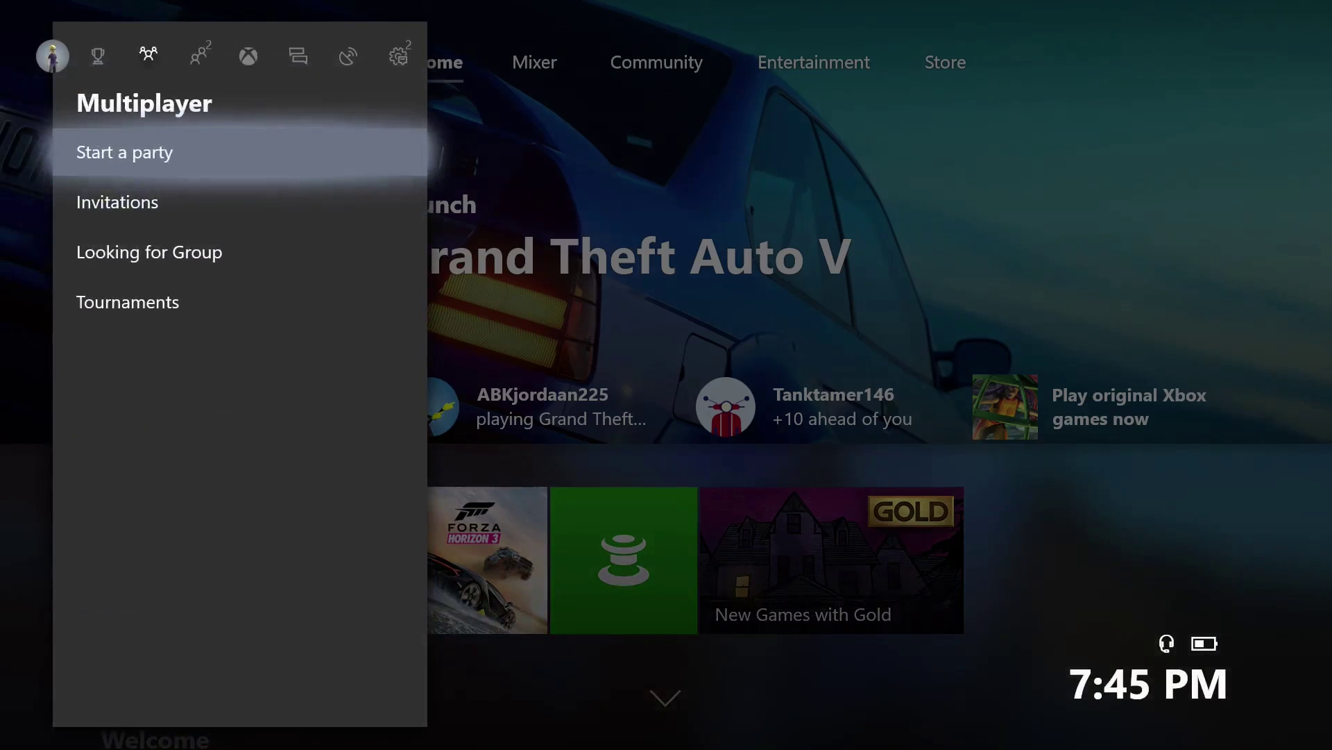
pyautogui.press('Right')
pyautogui.press('Left')
pyautogui.press('Escape')
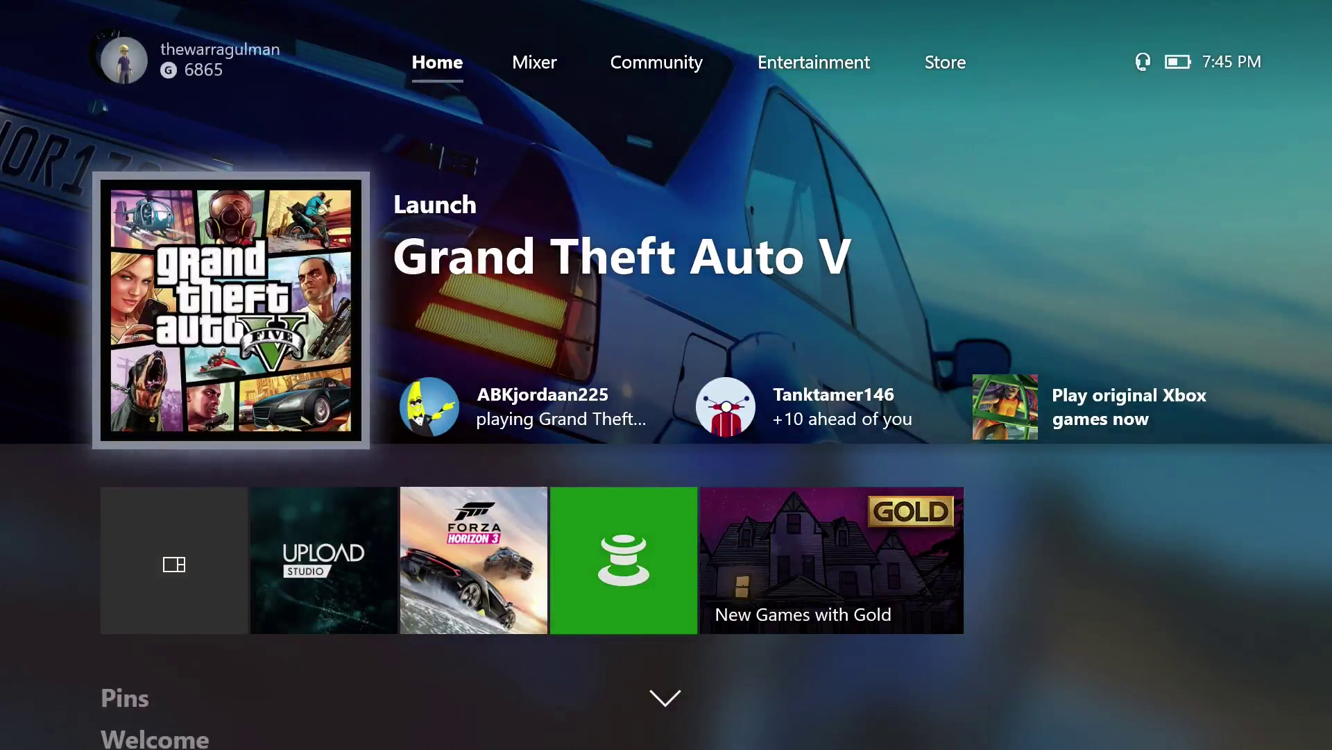
# - Add Grand Theft Auto V to Home as its own block and scroll to its video card
pyautogui.press('Menu')
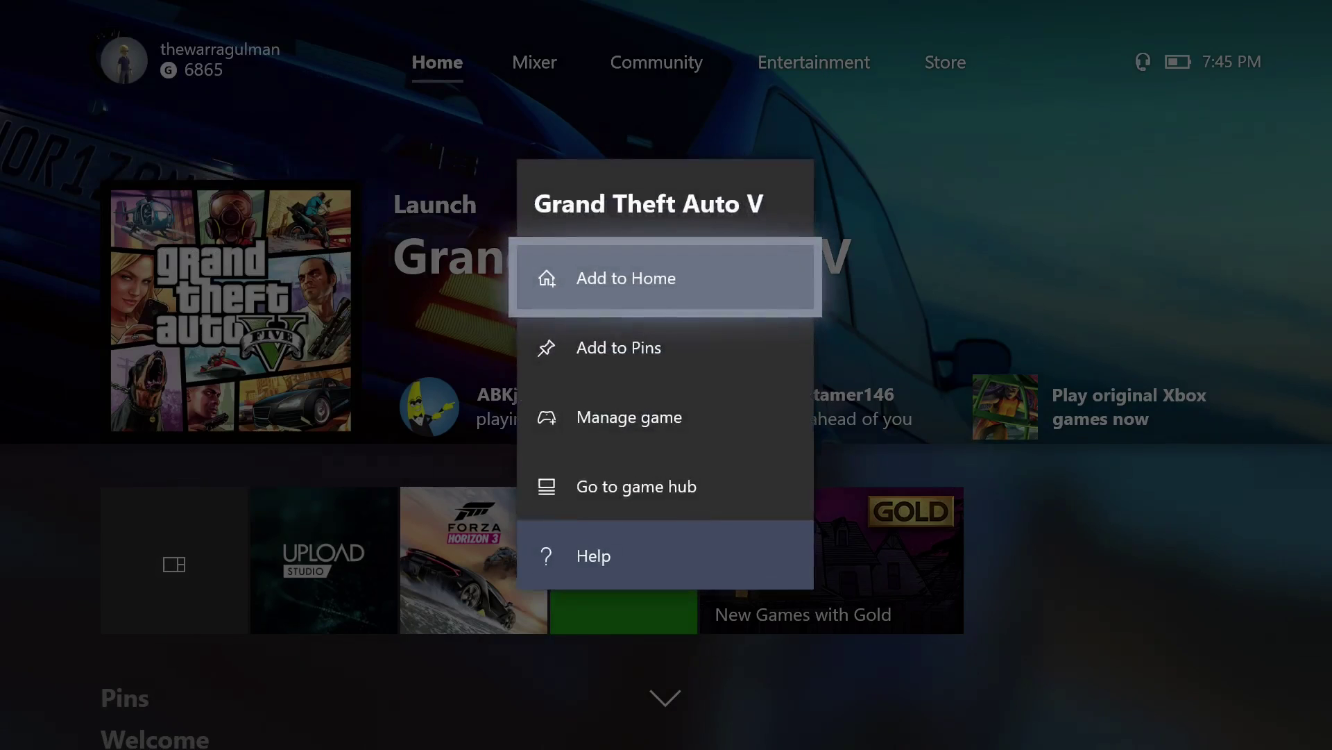
pyautogui.press('Return')
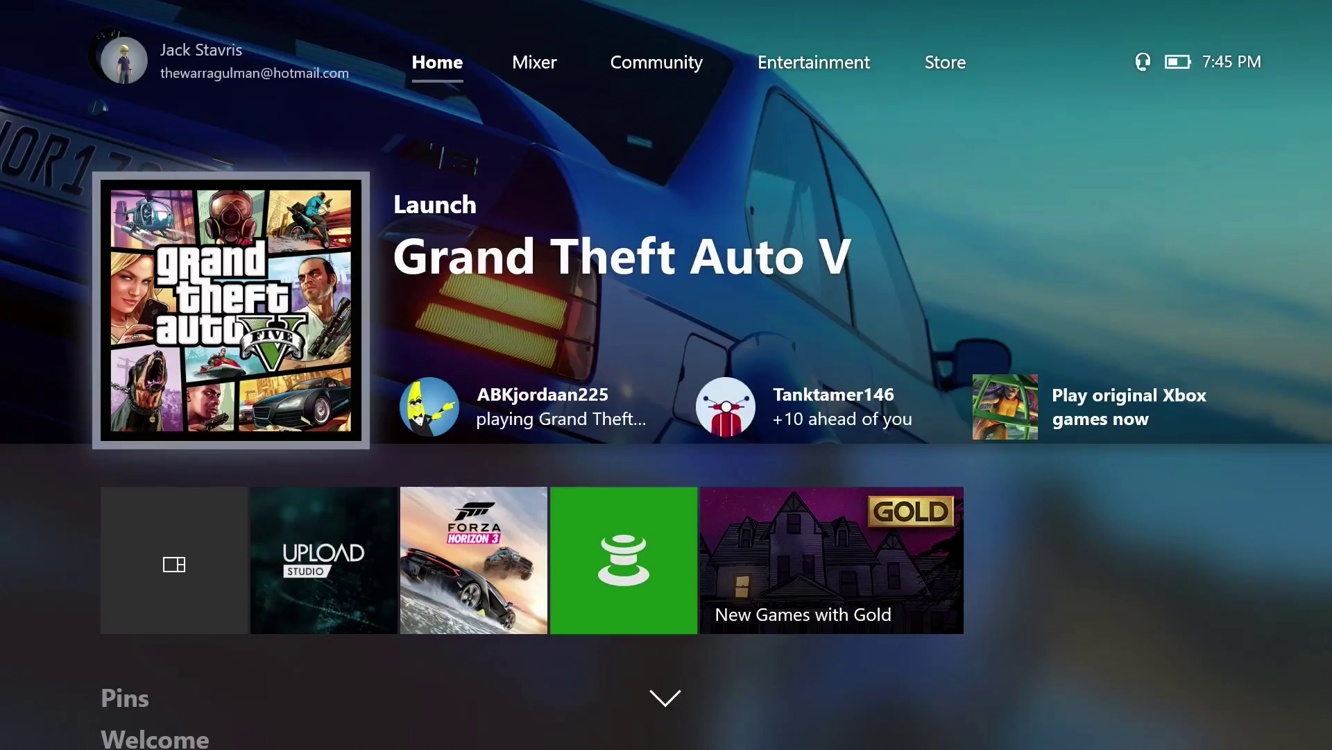
pyautogui.press('Down')
pyautogui.press('Down')
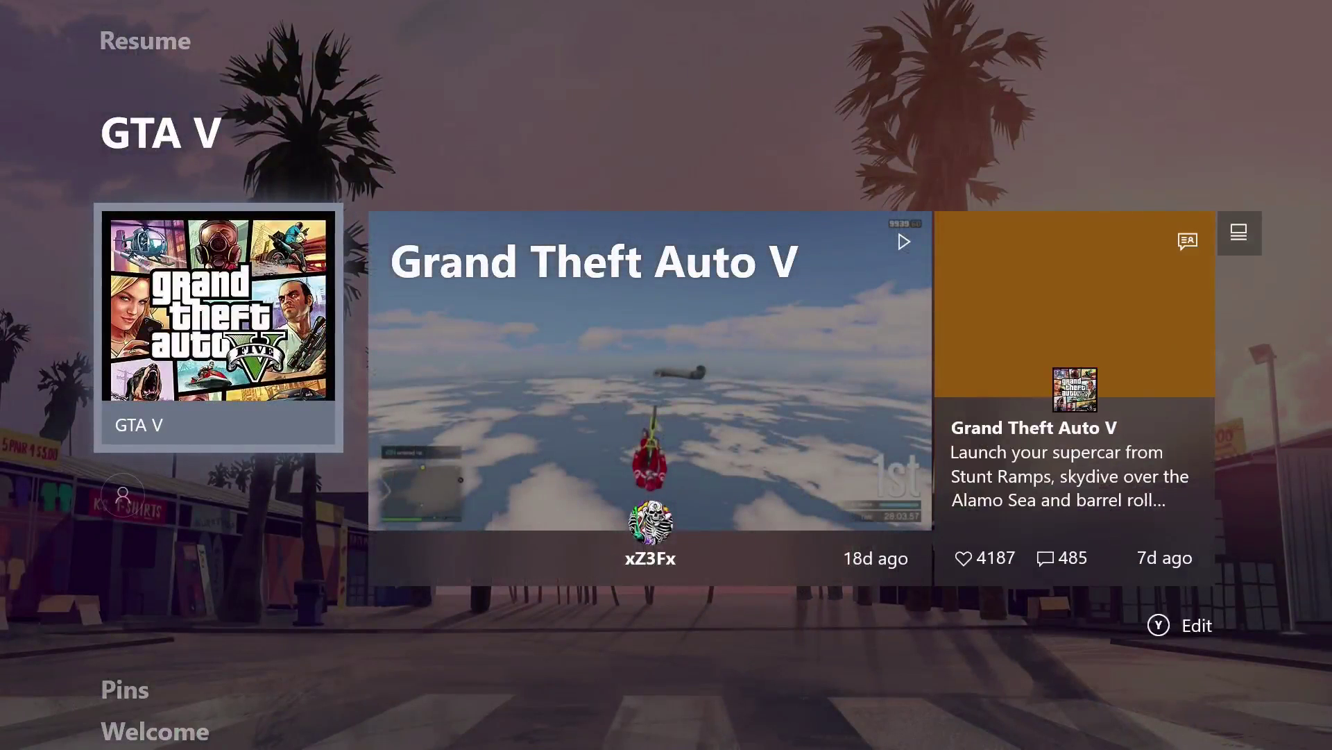
pyautogui.press('Right')
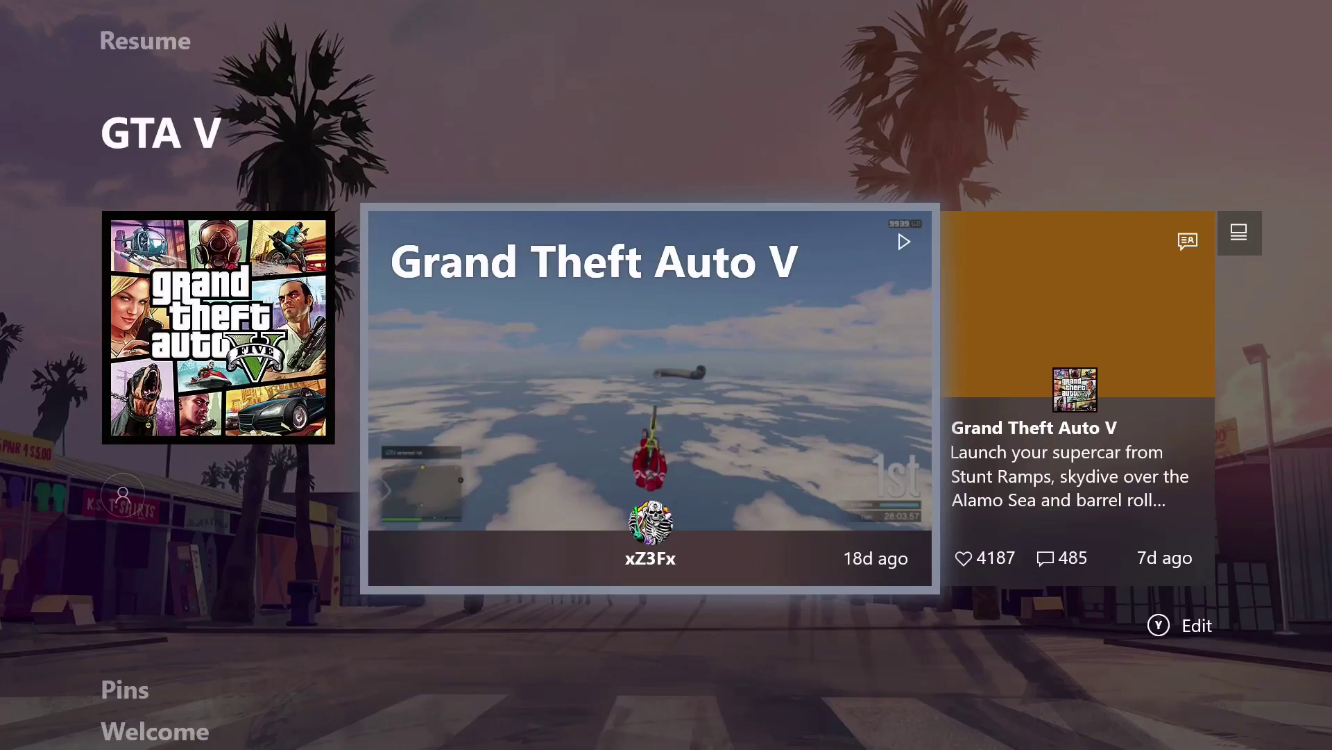
pyautogui.press('Right')
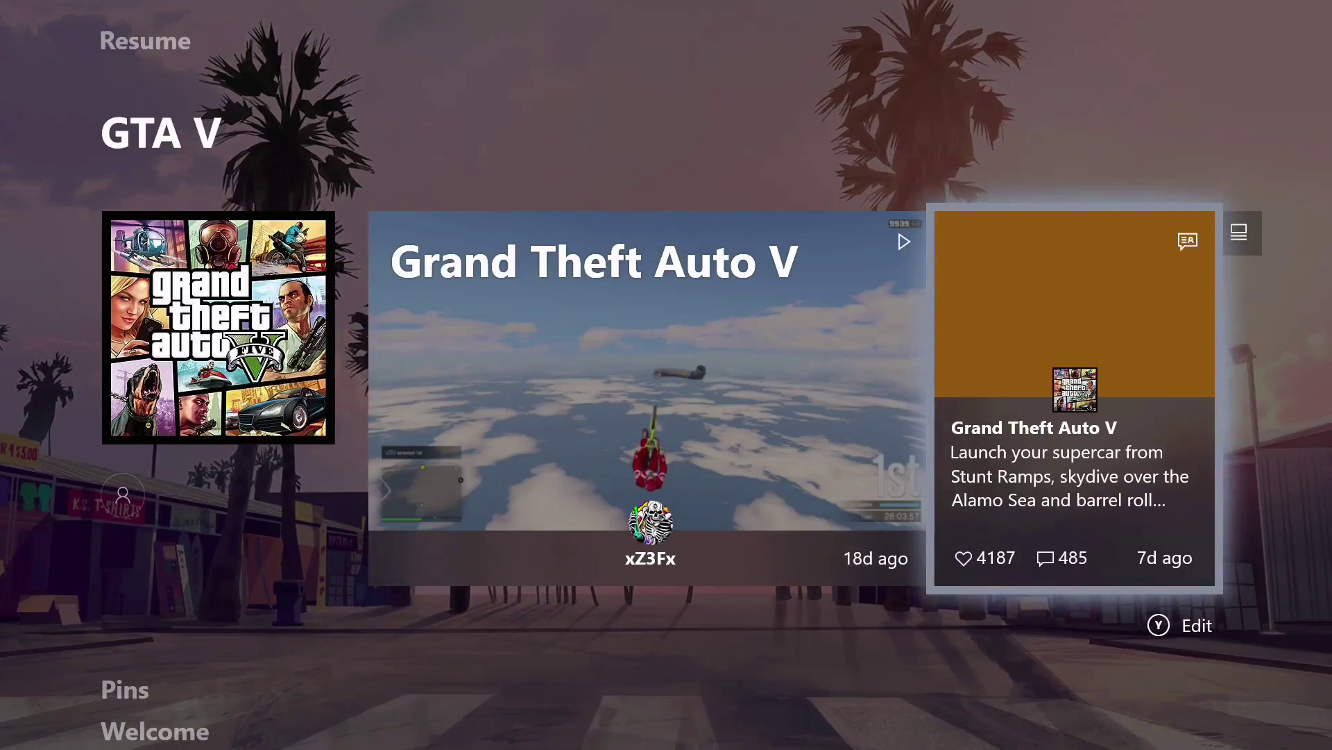
pyautogui.press('Left')
pyautogui.press('Left')
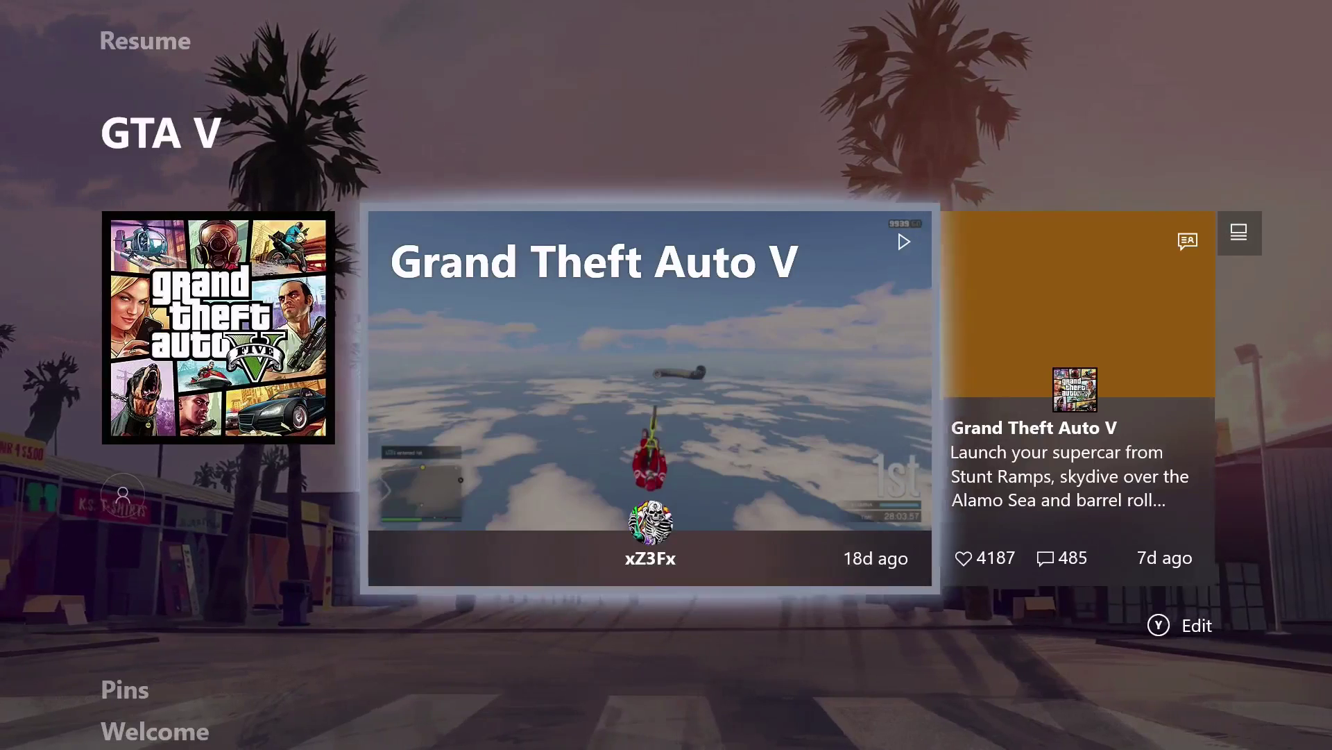
pyautogui.press('y')
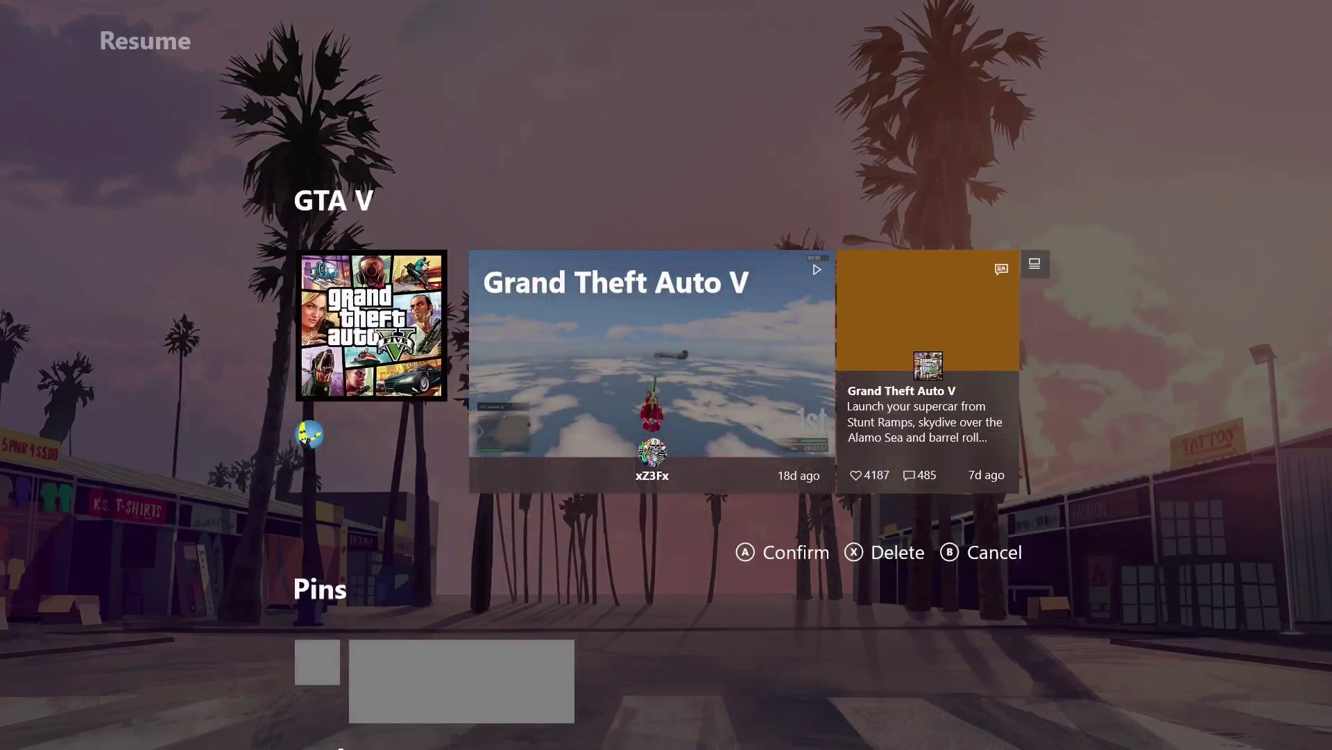
pyautogui.press('Return')
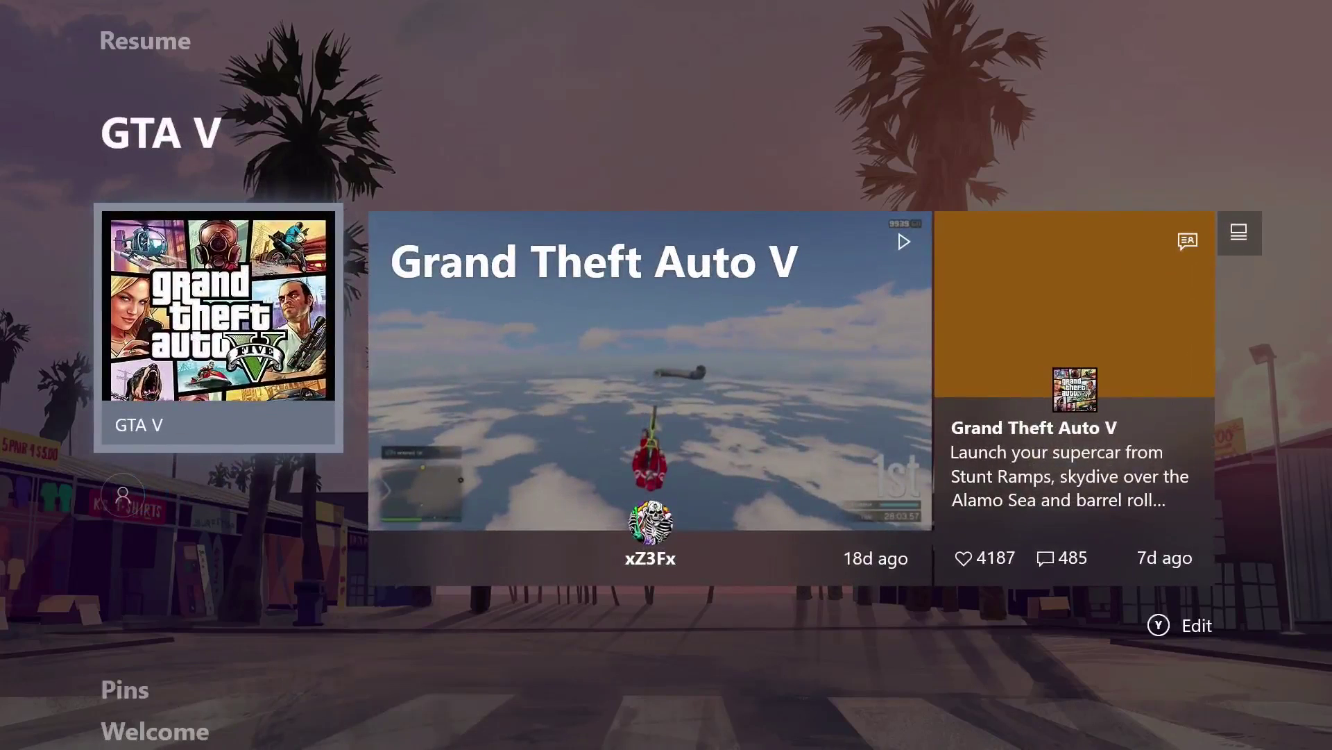
pyautogui.press('Right')
pyautogui.press('Left')
pyautogui.press('y')
pyautogui.press('Escape')
pyautogui.press('Down')
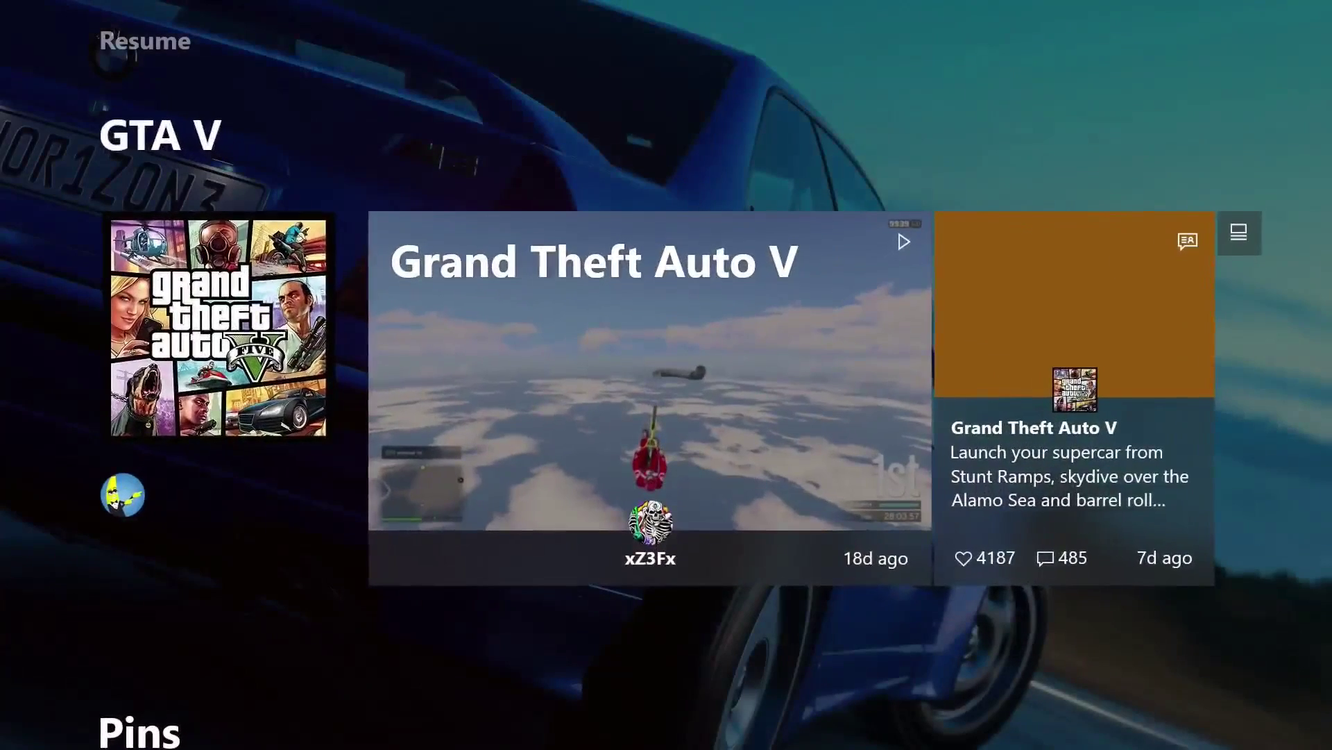
# - Open Settings from the guide's System tab, landing on the Account page
pyautogui.press('Escape')
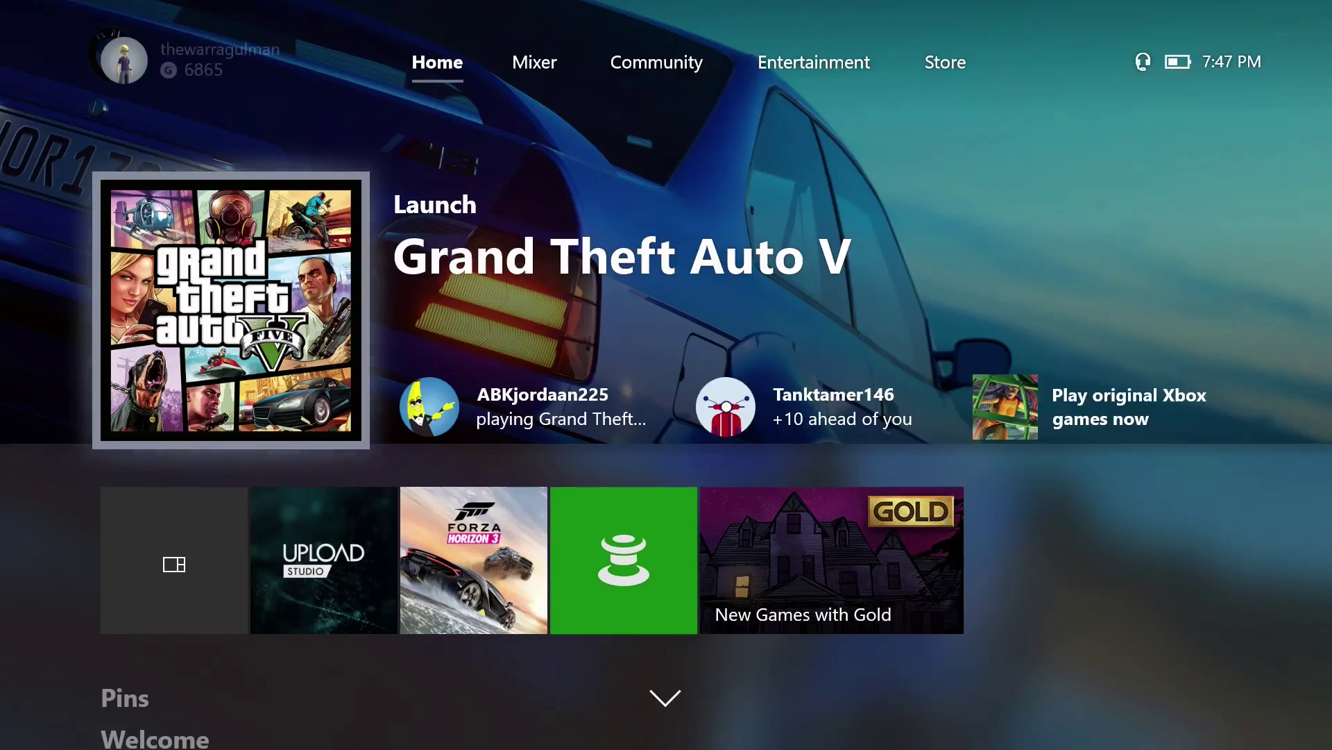
pyautogui.press('super')
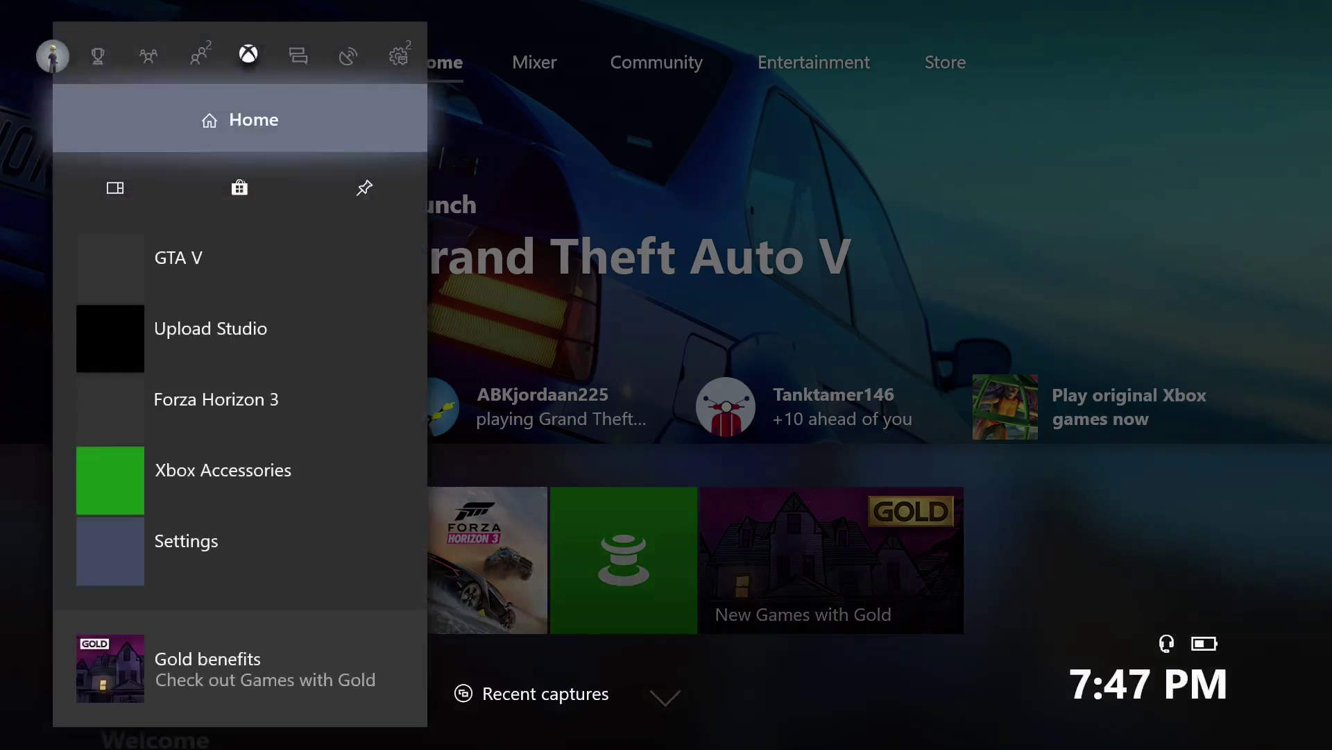
pyautogui.press('Right')
pyautogui.press('Right')
pyautogui.press('Right')
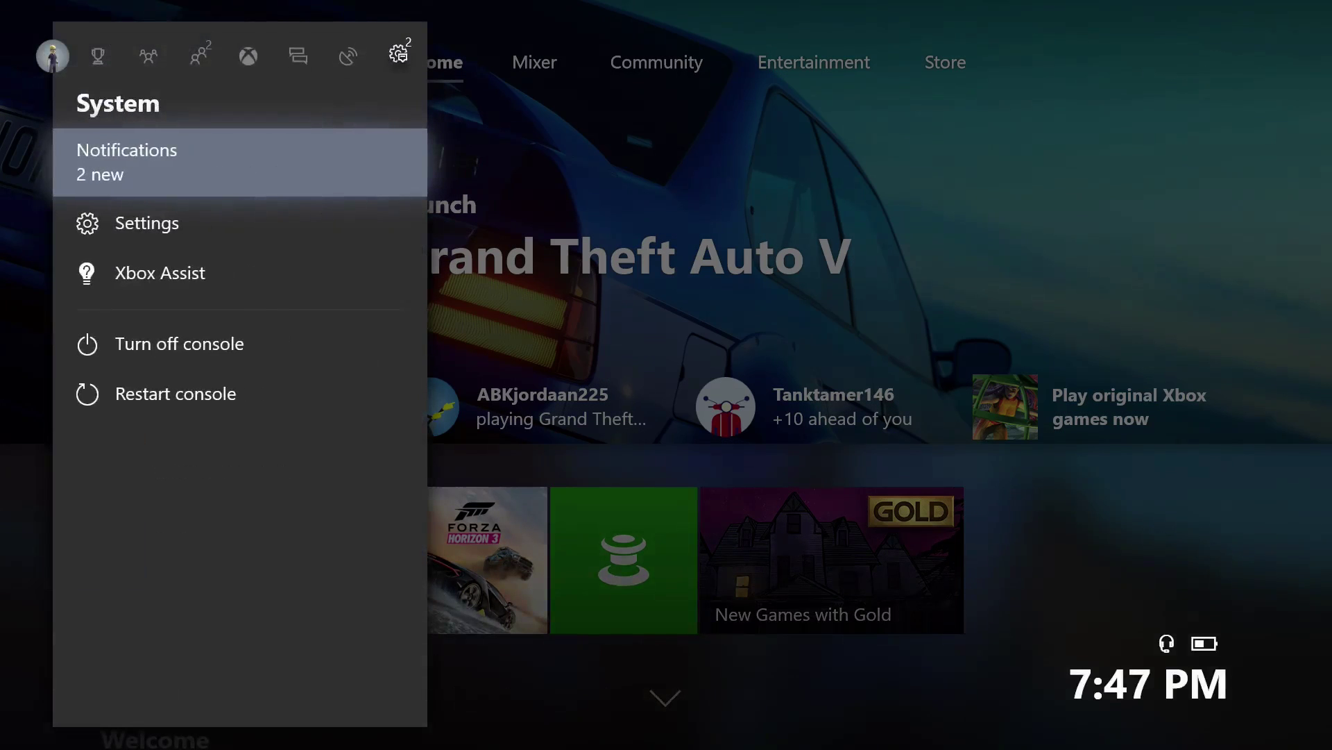
pyautogui.press('Down')
pyautogui.press('Return')
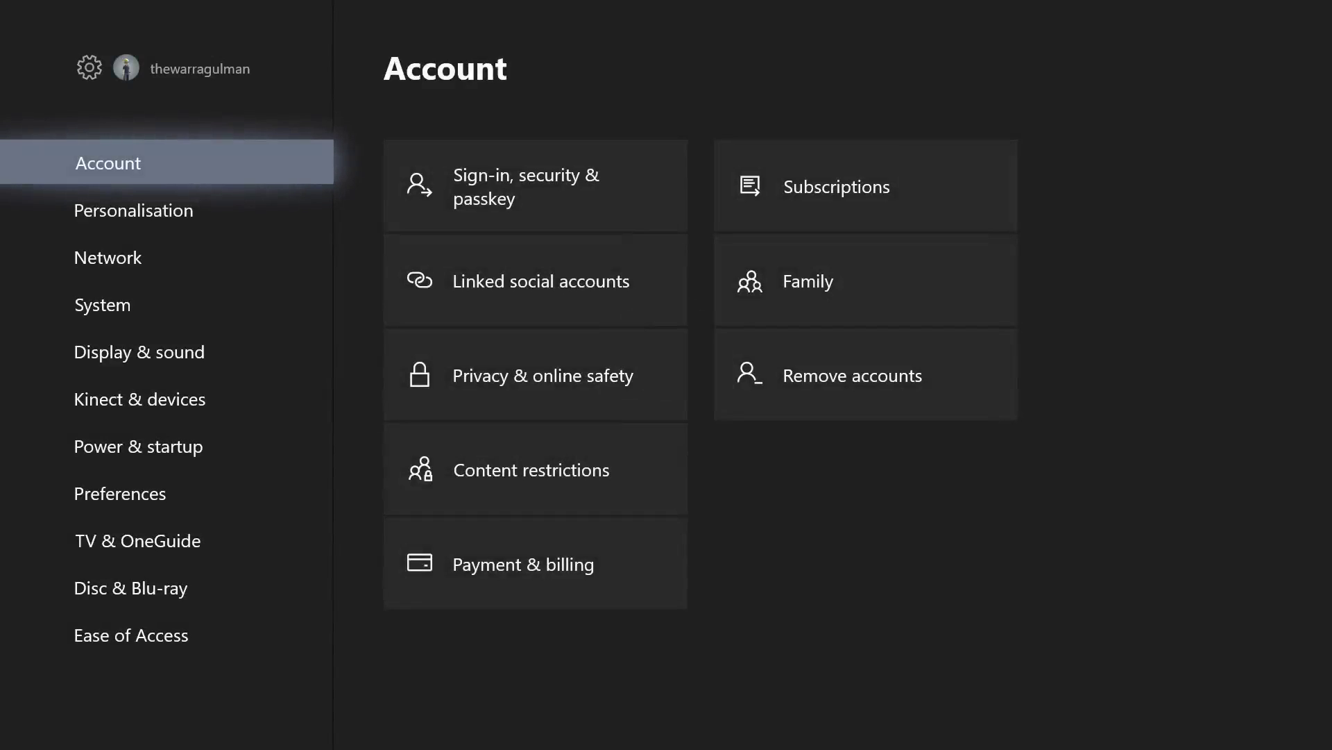
# - Browse the accent swatches under Personalisation > My colour & background without changing them
pyautogui.click(133, 211)
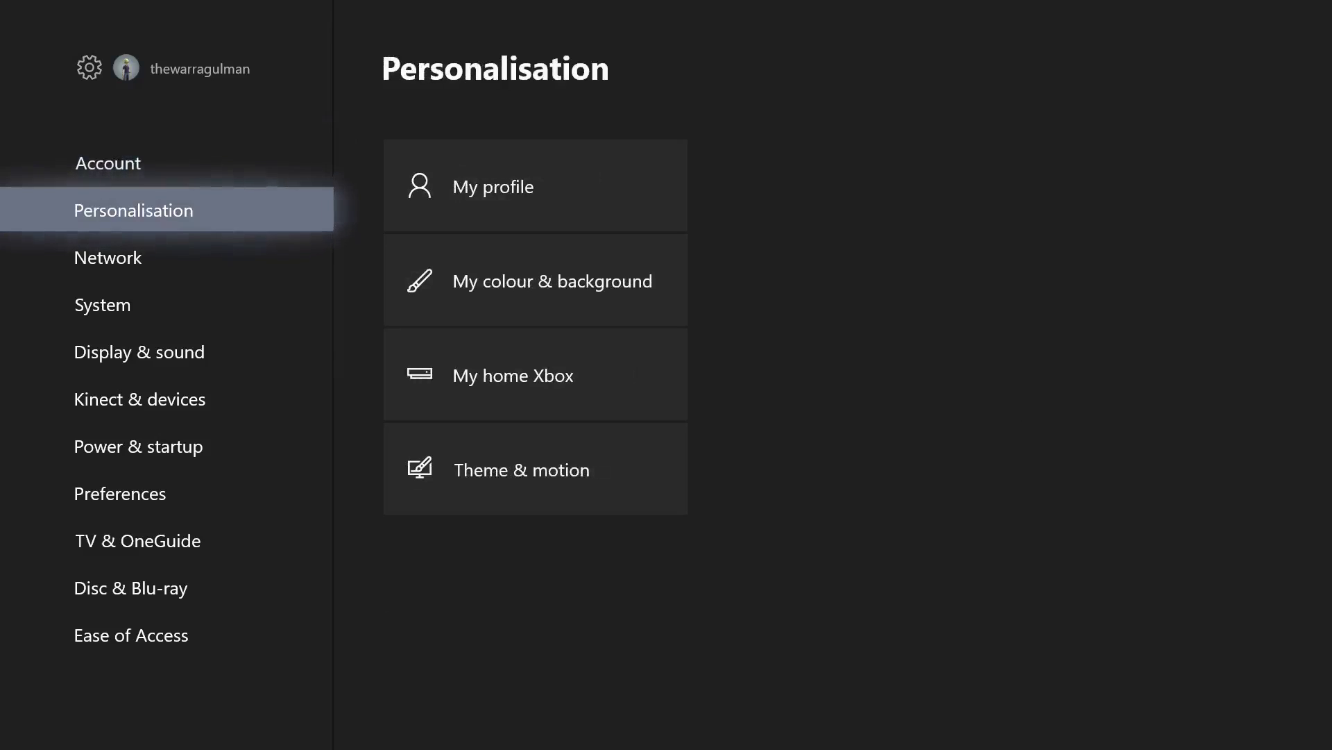
pyautogui.click(536, 282)
pyautogui.press('Return')
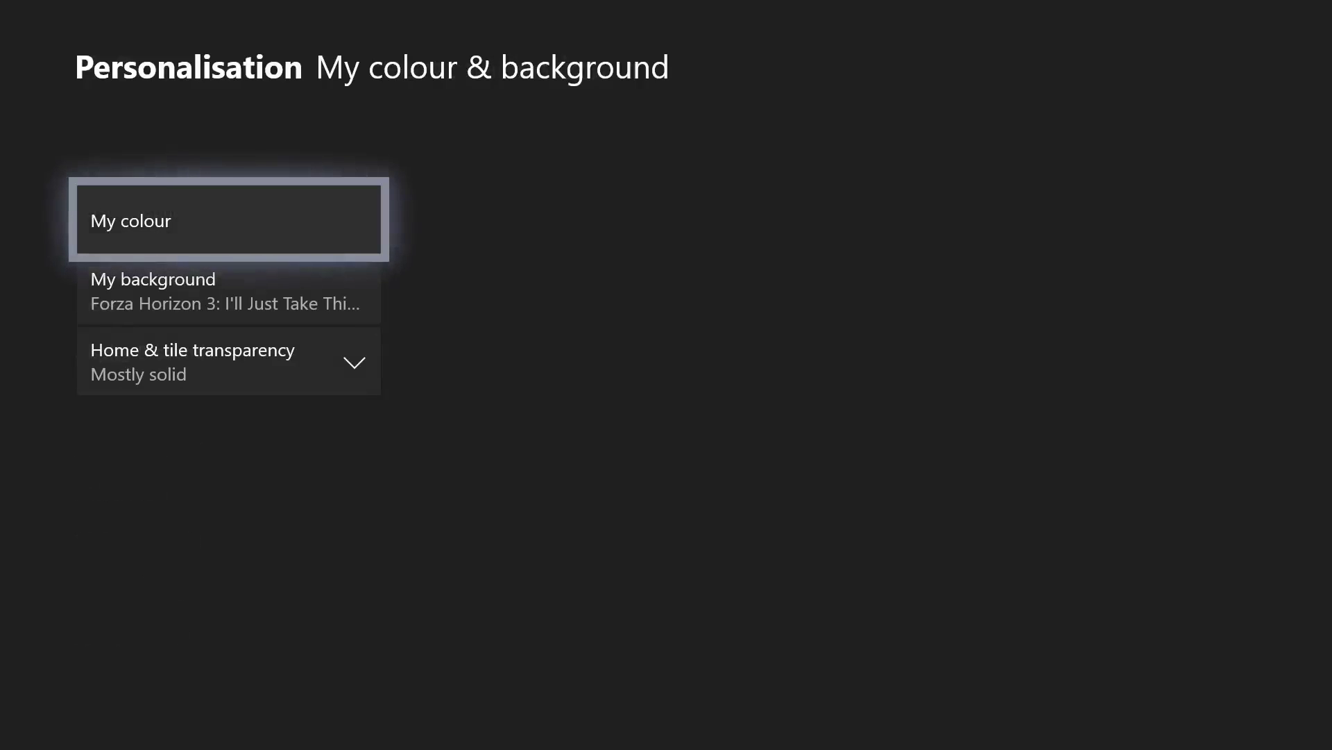
pyautogui.press('Down')
pyautogui.press('Down')
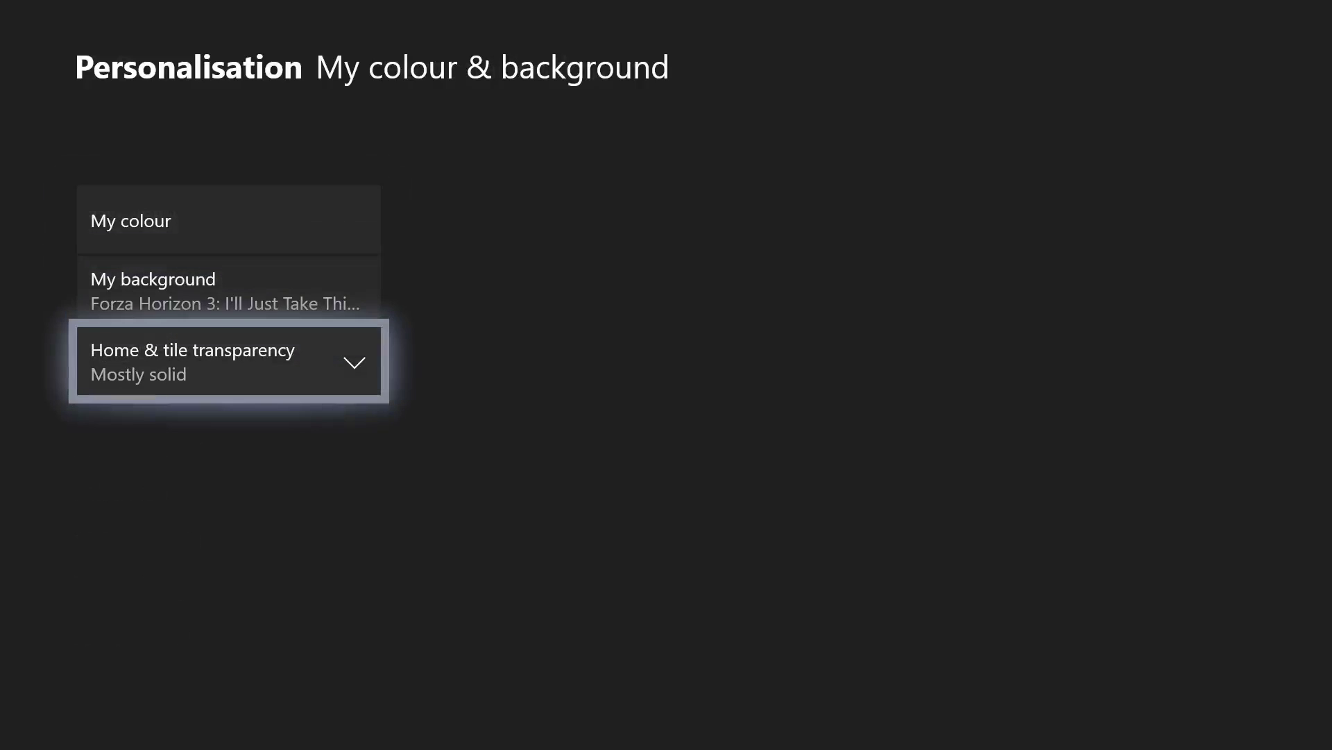
pyautogui.press('Up')
pyautogui.press('Up')
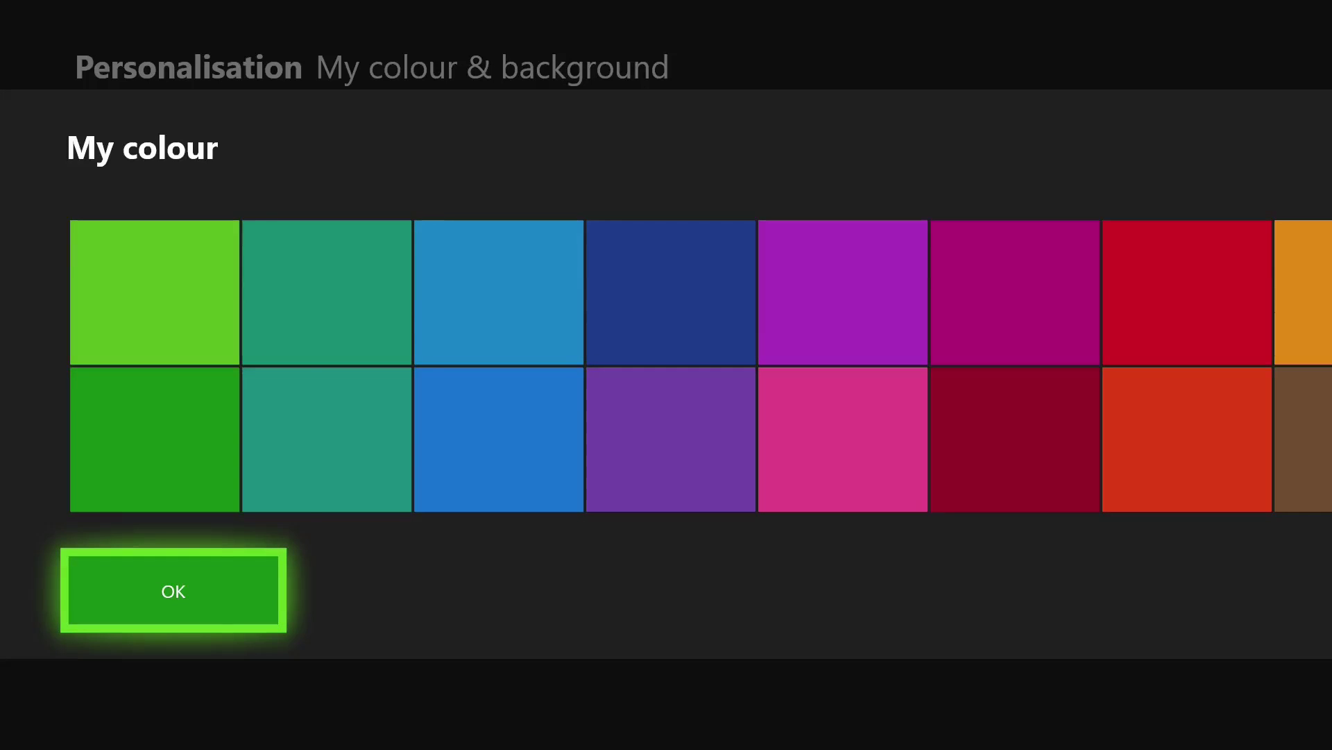
pyautogui.press('Up')
pyautogui.press('Right')
pyautogui.press('Right')
pyautogui.press('Right')
pyautogui.press('Right')
pyautogui.press('Right')
pyautogui.press('Right')
pyautogui.press('Right')
pyautogui.press('Right')
pyautogui.press('Right')
pyautogui.press('Right')
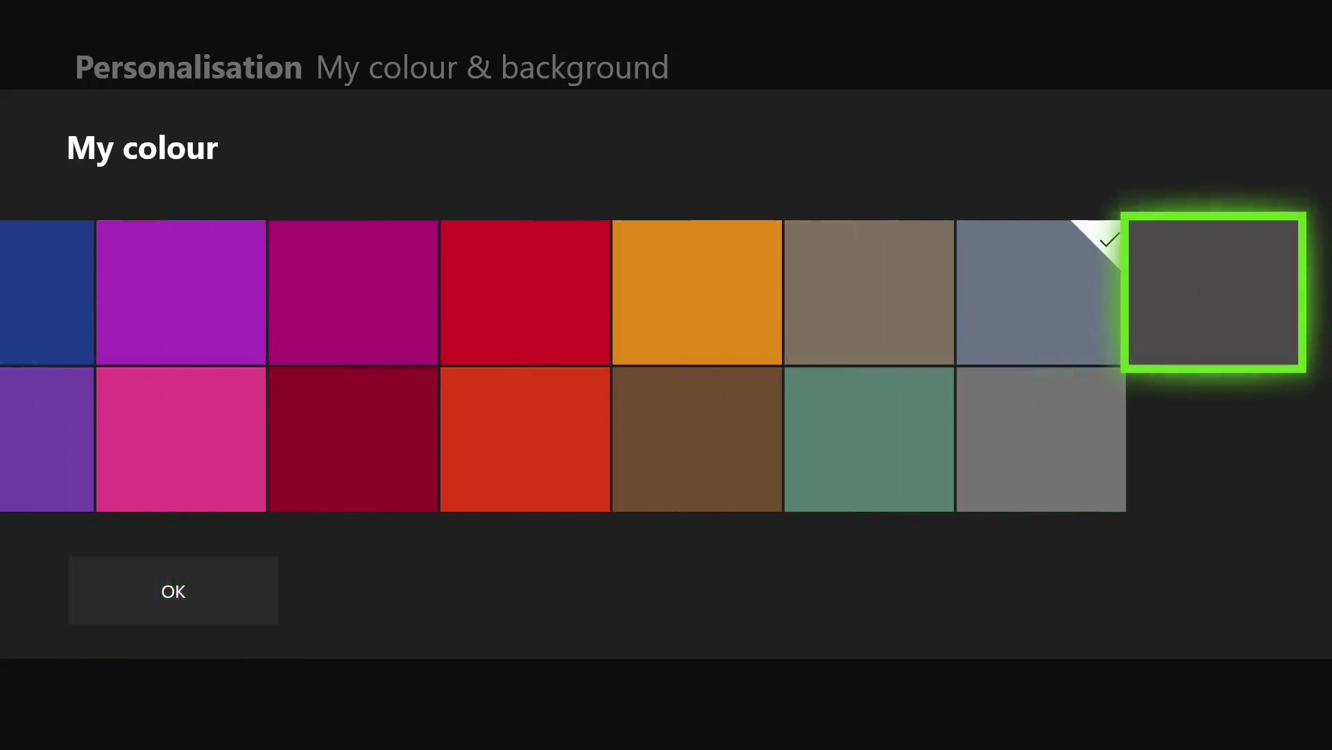
pyautogui.press('Return')
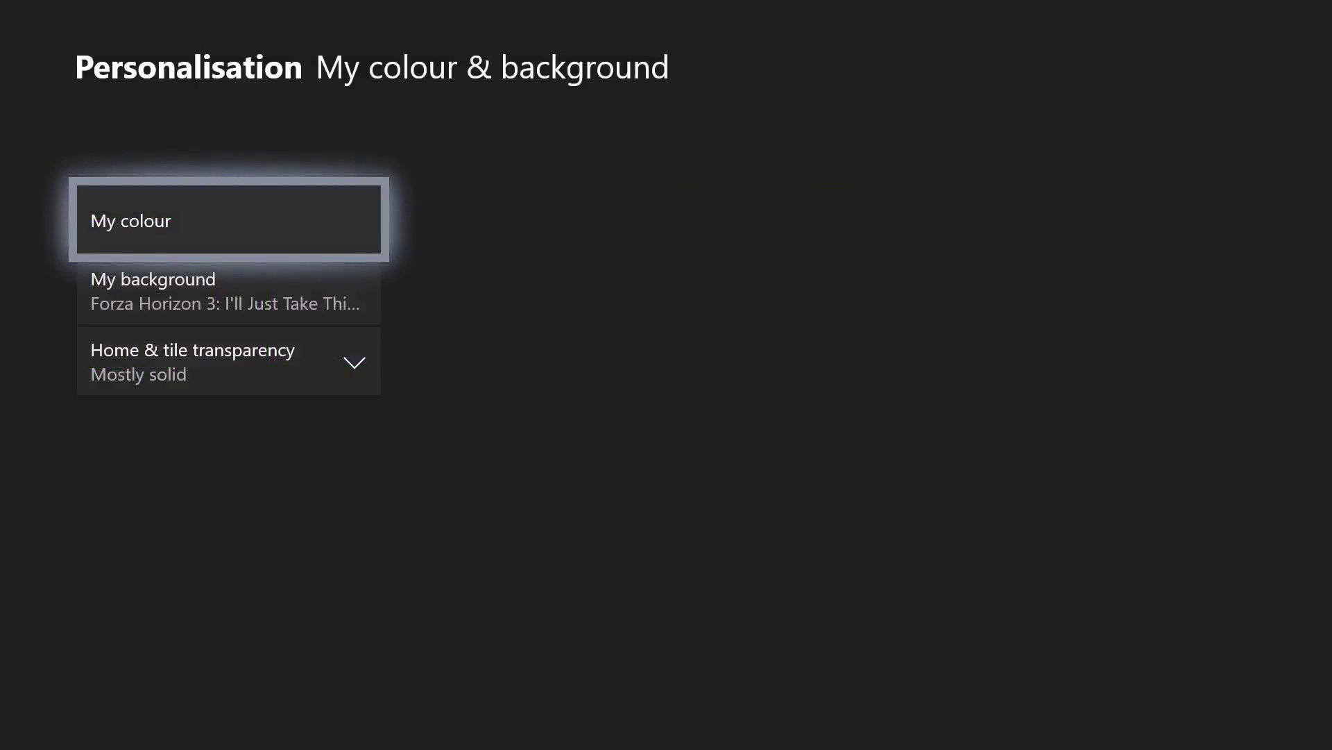
pyautogui.press('Escape')
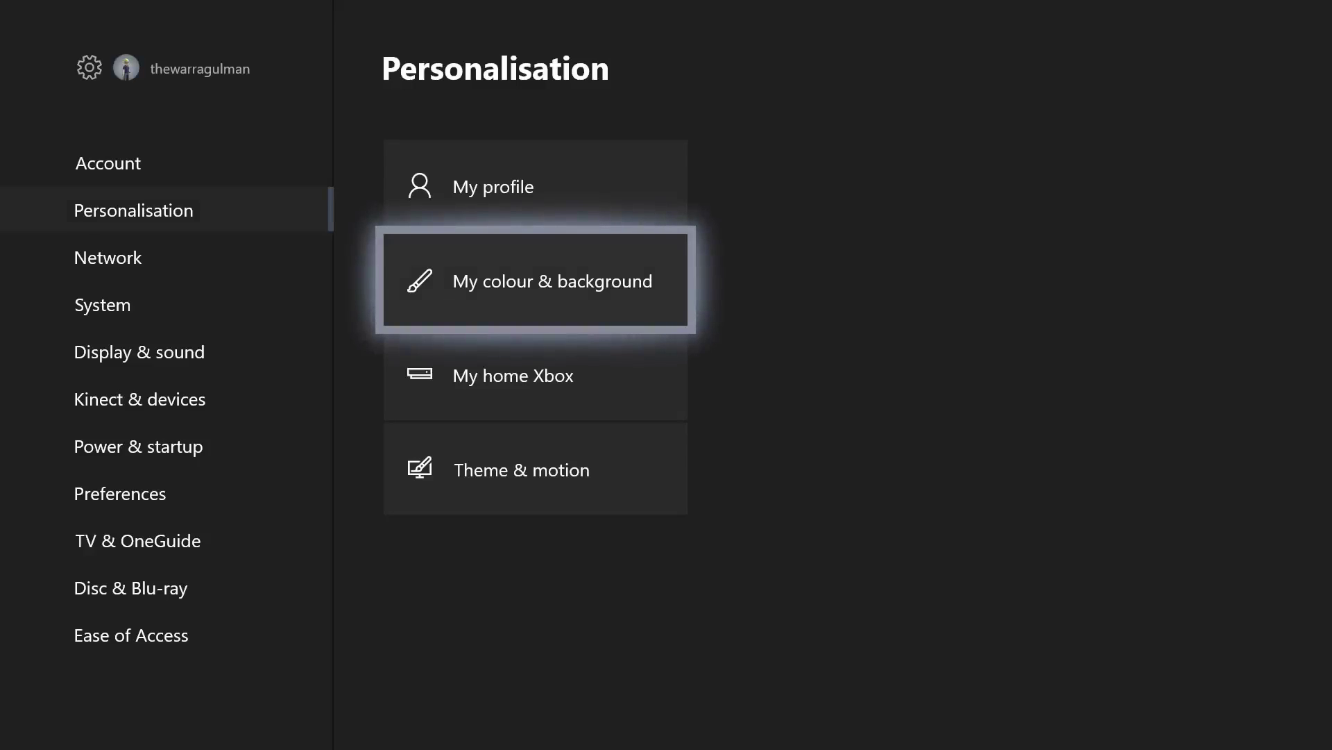
# - In Theme & motion, set the System theme dropdown to Light
pyautogui.press('Down')
pyautogui.press('Down')
pyautogui.press('Return')
pyautogui.press('Return')
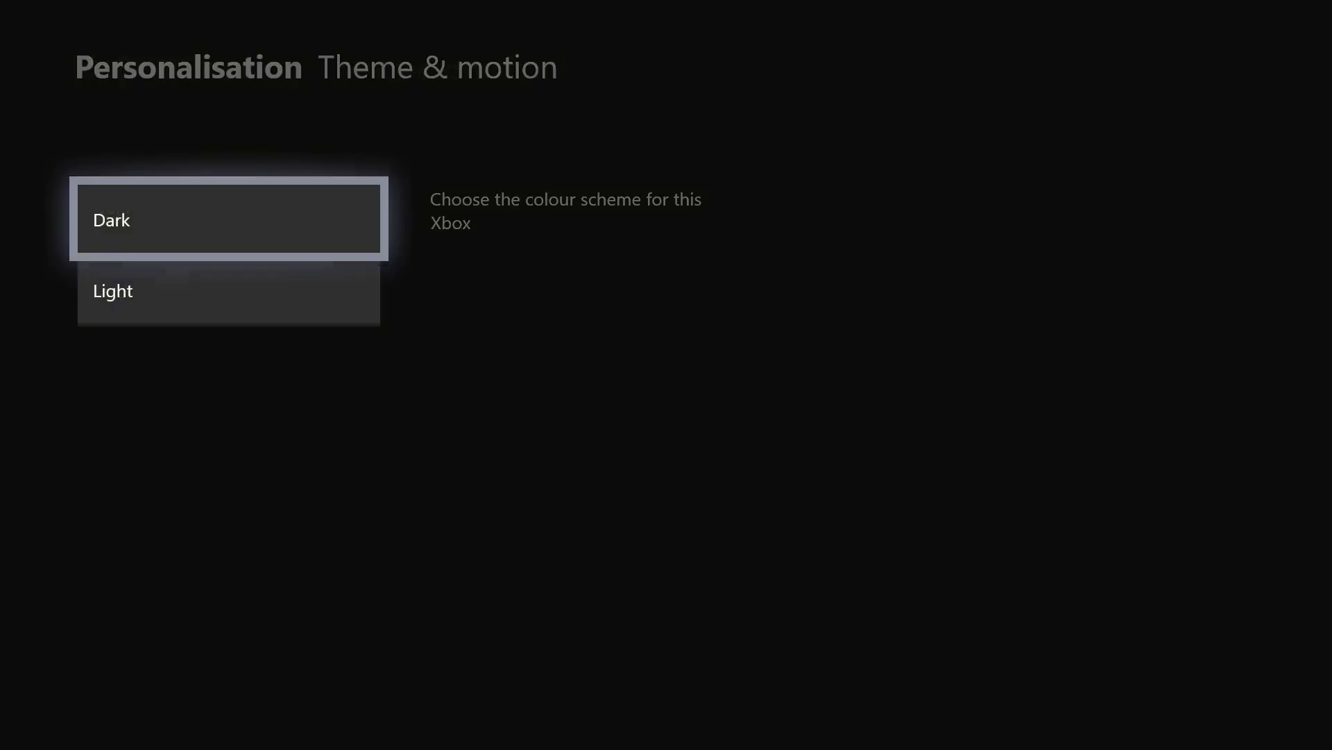
pyautogui.press('Down')
pyautogui.press('Return')
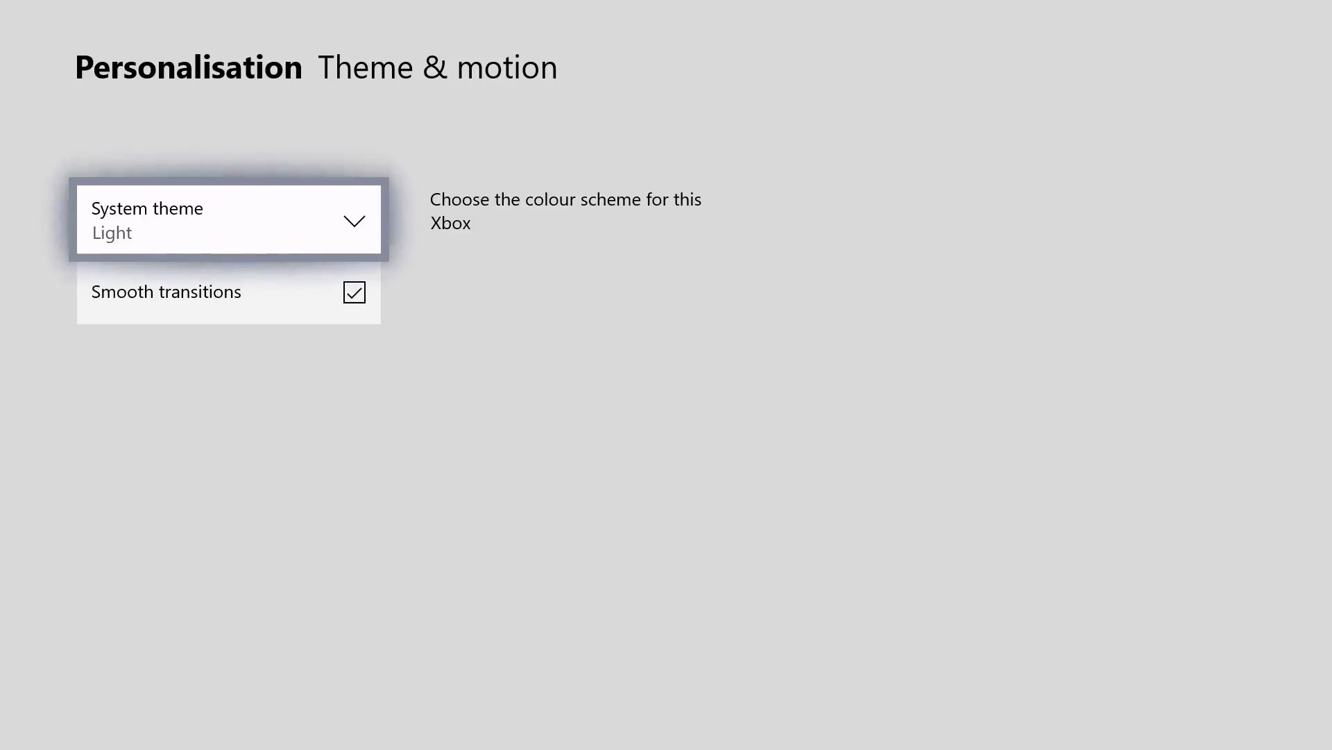
# - Open and close the guide, check Smooth transitions, and return to Personalisation
pyautogui.press('super')
pyautogui.press('Escape')
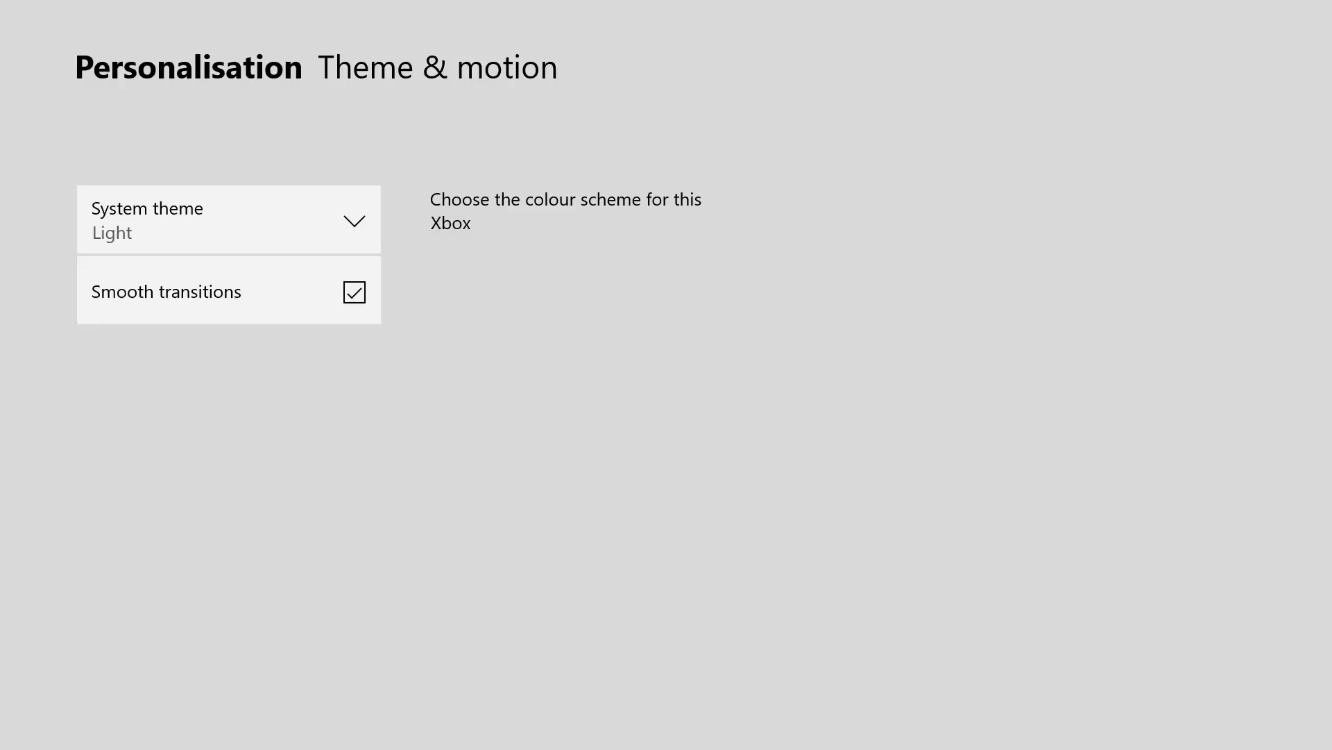
pyautogui.press('Down')
pyautogui.press('Up')
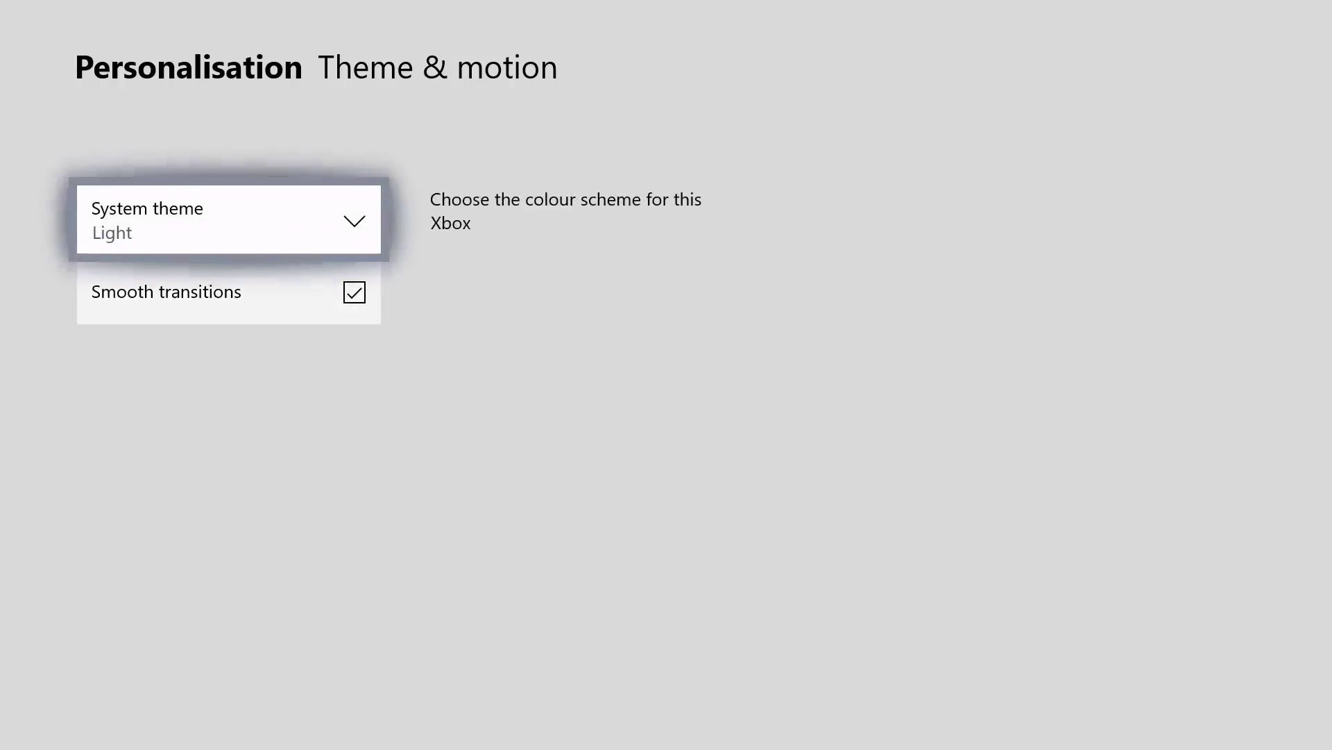
pyautogui.press('Escape')
pyautogui.press('Up')
pyautogui.press('Up')
pyautogui.press('Up')
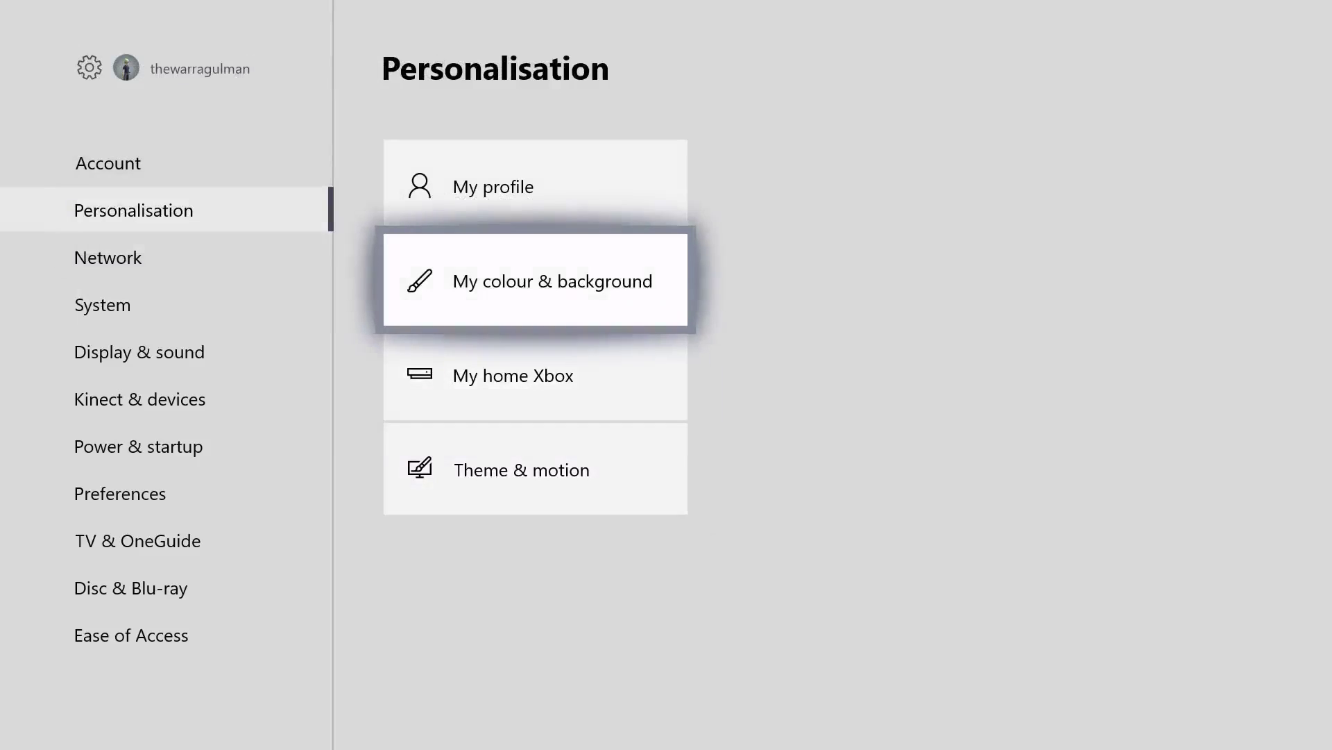
# - Open My colour & background and browse the accent colour swatches
pyautogui.press('Down')
pyautogui.press('Return')
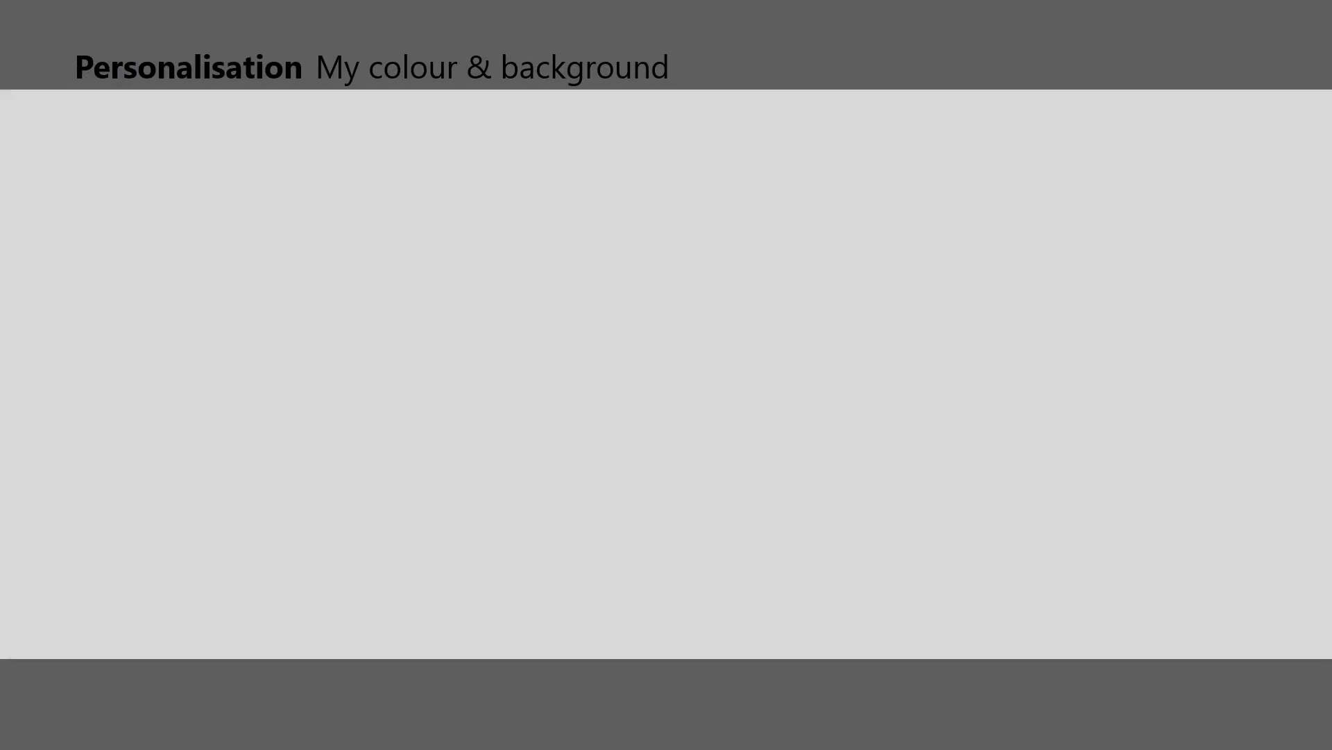
pyautogui.press('Up')
pyautogui.press('Right')
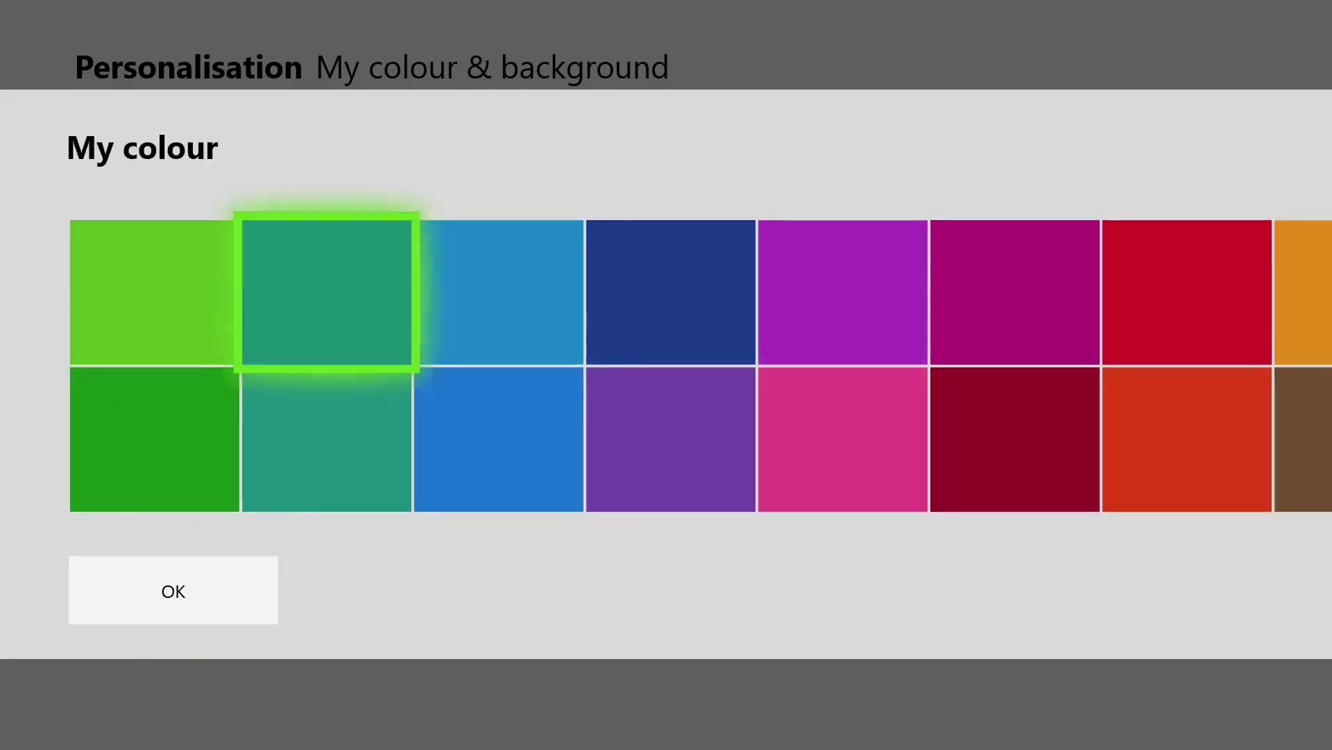
pyautogui.press('Right')
pyautogui.press('Right')
pyautogui.press('Right')
pyautogui.press('Left')
pyautogui.press('Left')
pyautogui.press('Right')
pyautogui.press('Right')
pyautogui.press('Right')
pyautogui.press('Right')
pyautogui.press('Right')
pyautogui.press('Right')
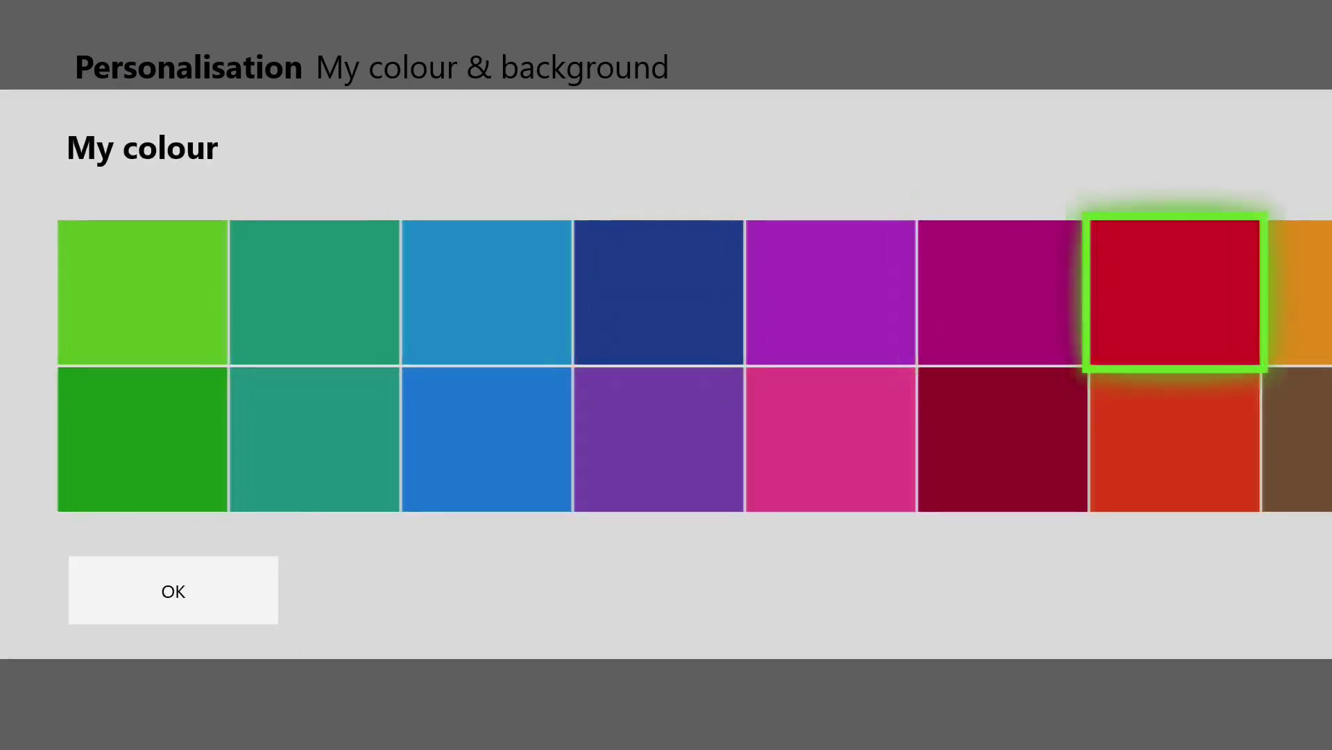
pyautogui.press('Left')
# - Pick the blue swatch in the darker second row, confirm it, and return to Personalisation
pyautogui.press('Left')
pyautogui.press('Left')
pyautogui.press('Down')
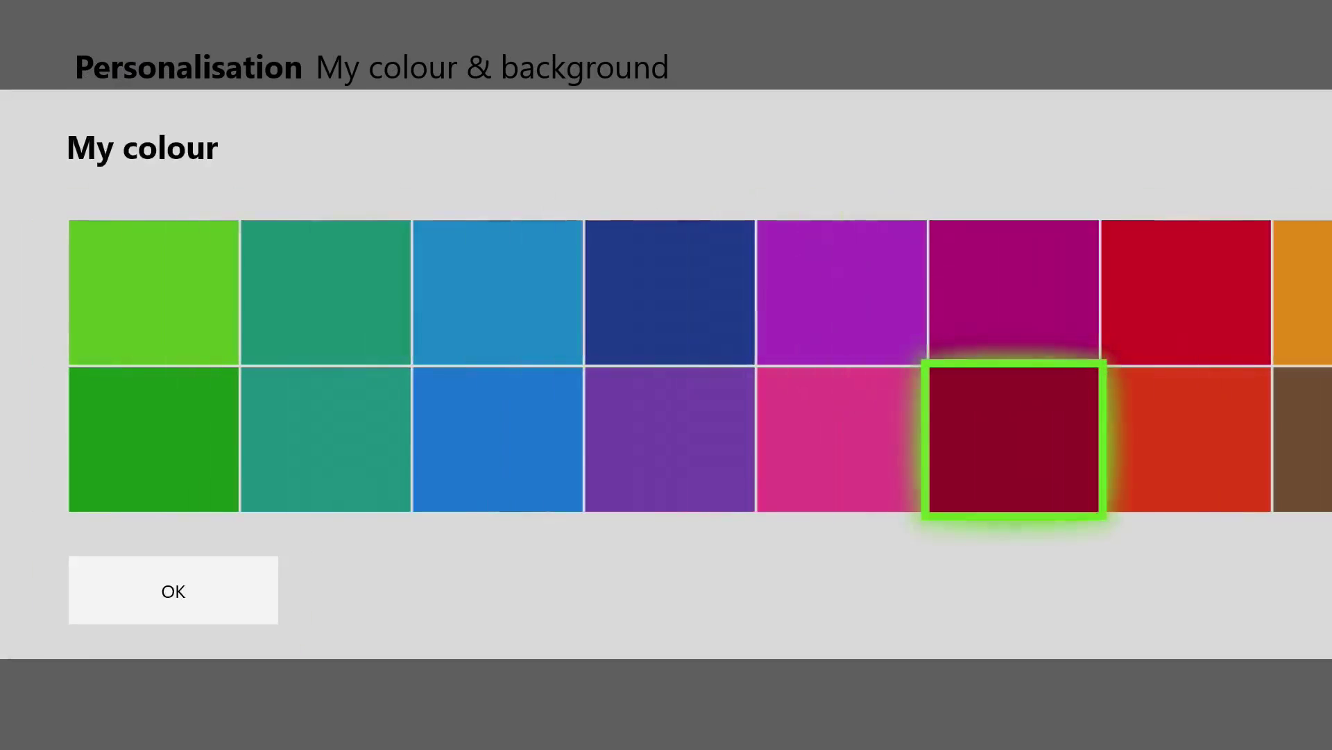
pyautogui.press('Left')
pyautogui.press('Left')
pyautogui.press('Left')
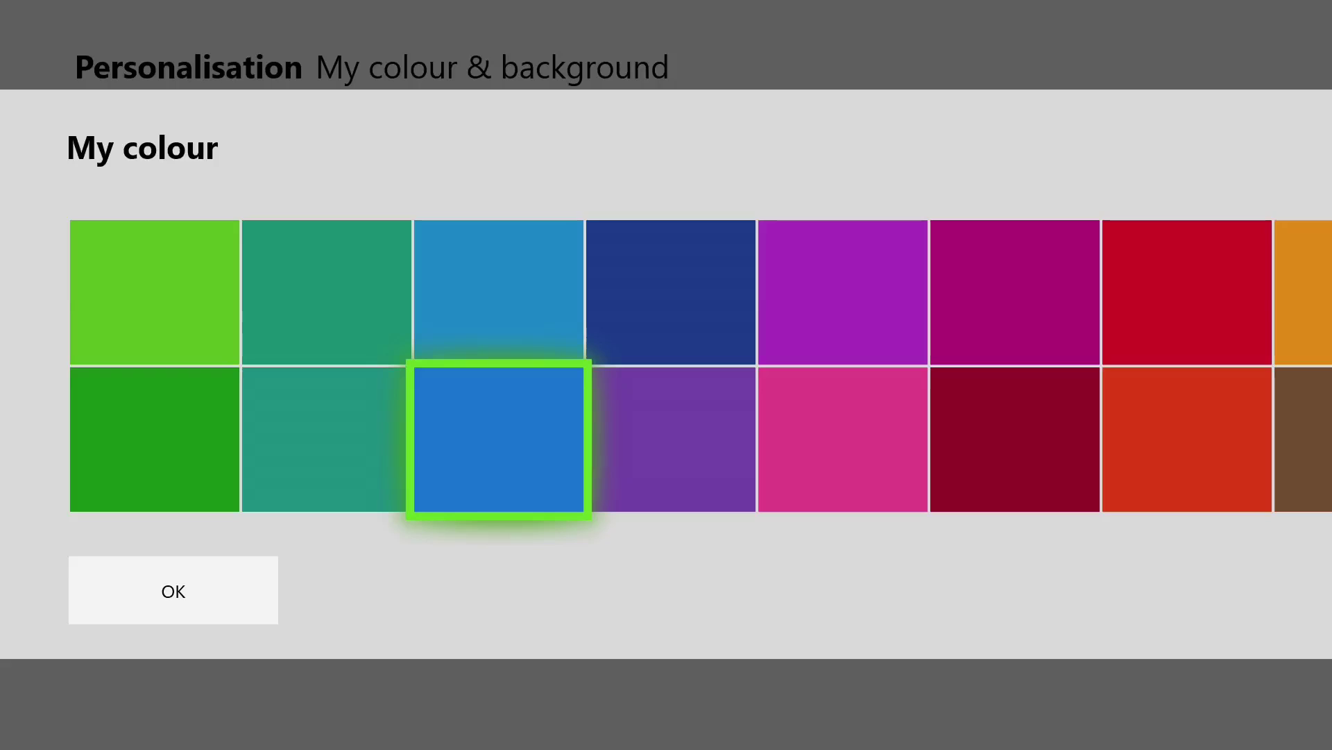
pyautogui.press('Return')
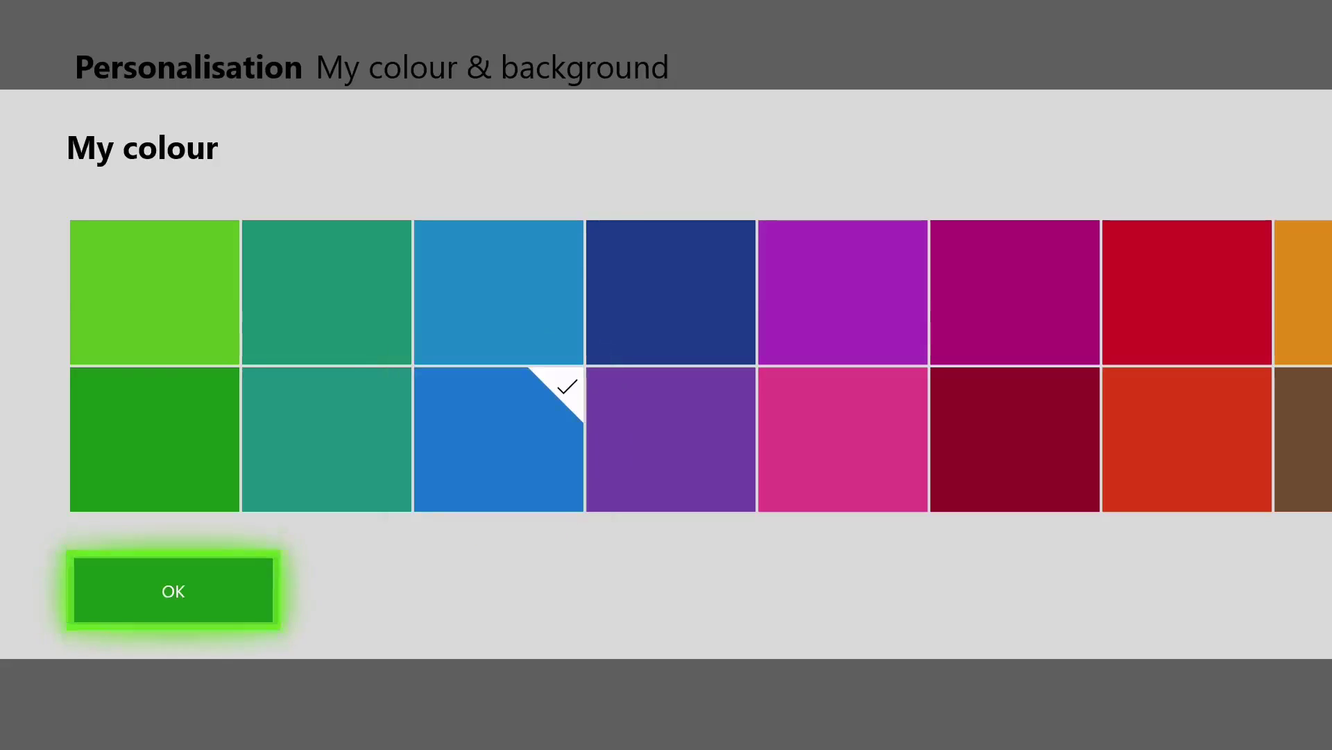
pyautogui.press('Return')
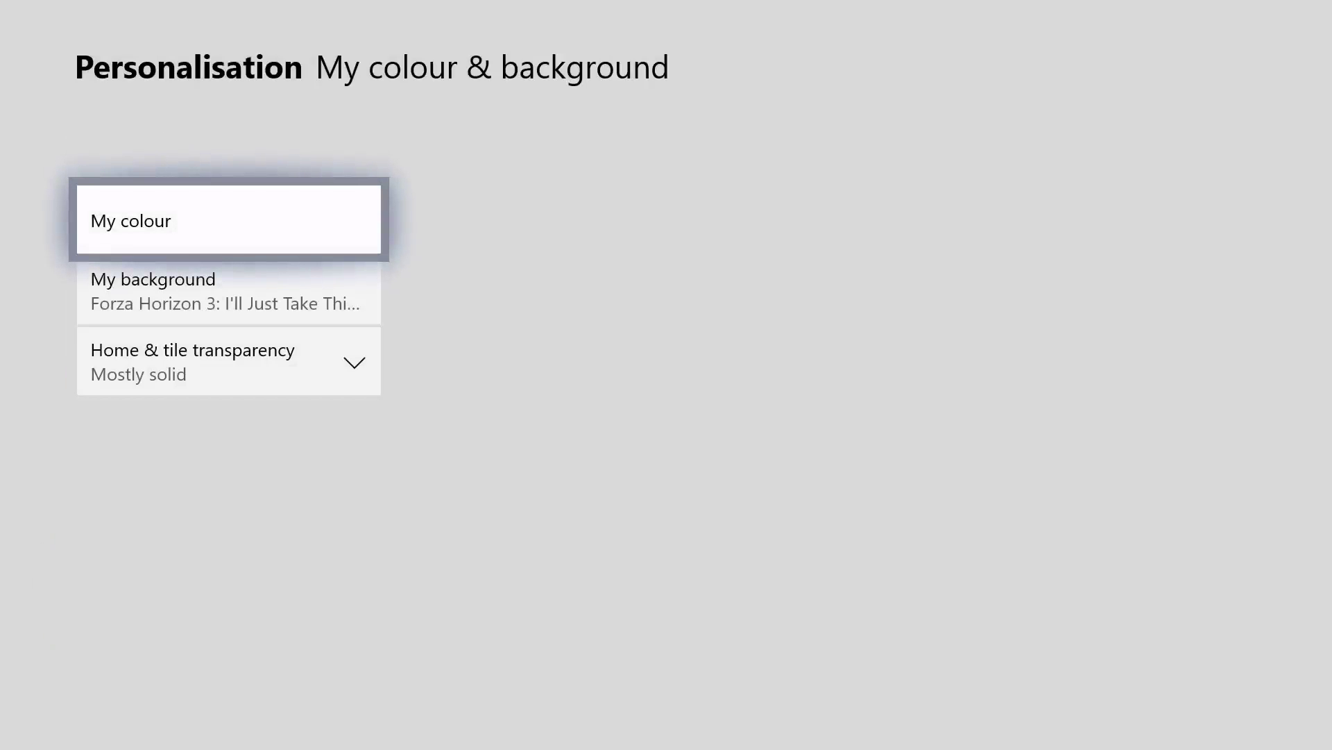
pyautogui.press('Down')
pyautogui.press('Up')
pyautogui.press('Escape')
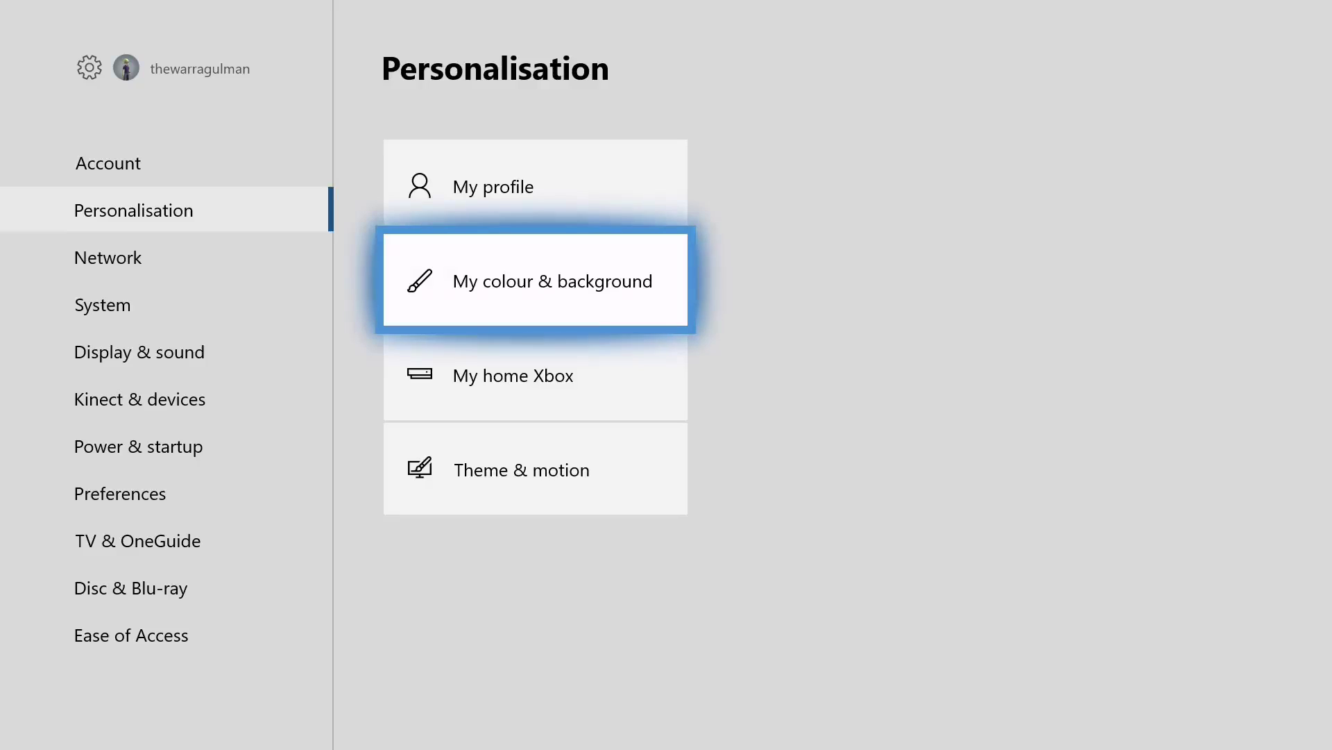
pyautogui.press('Up')
# - Leave Settings for Home through the guide, scrolling Home down and back
pyautogui.press('super')
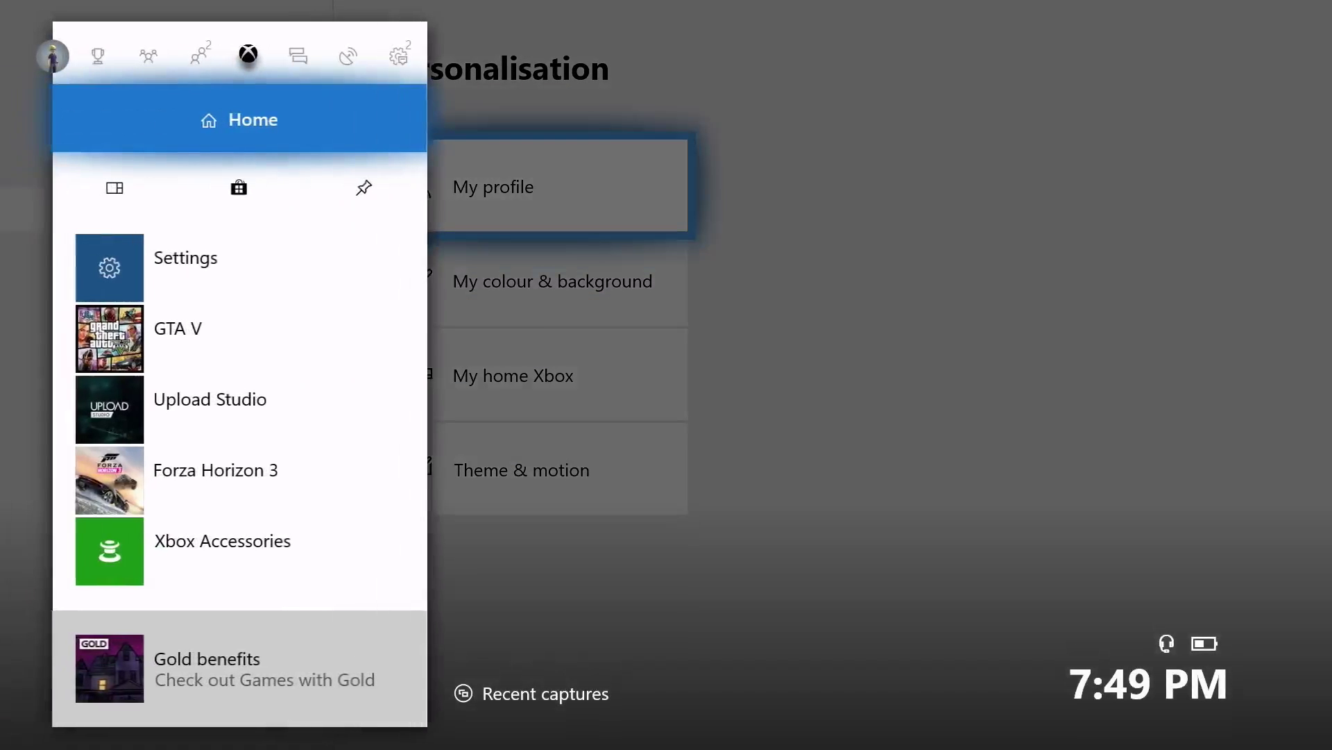
pyautogui.press('Down')
pyautogui.press('Down')
pyautogui.press('Down')
pyautogui.press('Up')
pyautogui.press('Up')
pyautogui.press('Up')
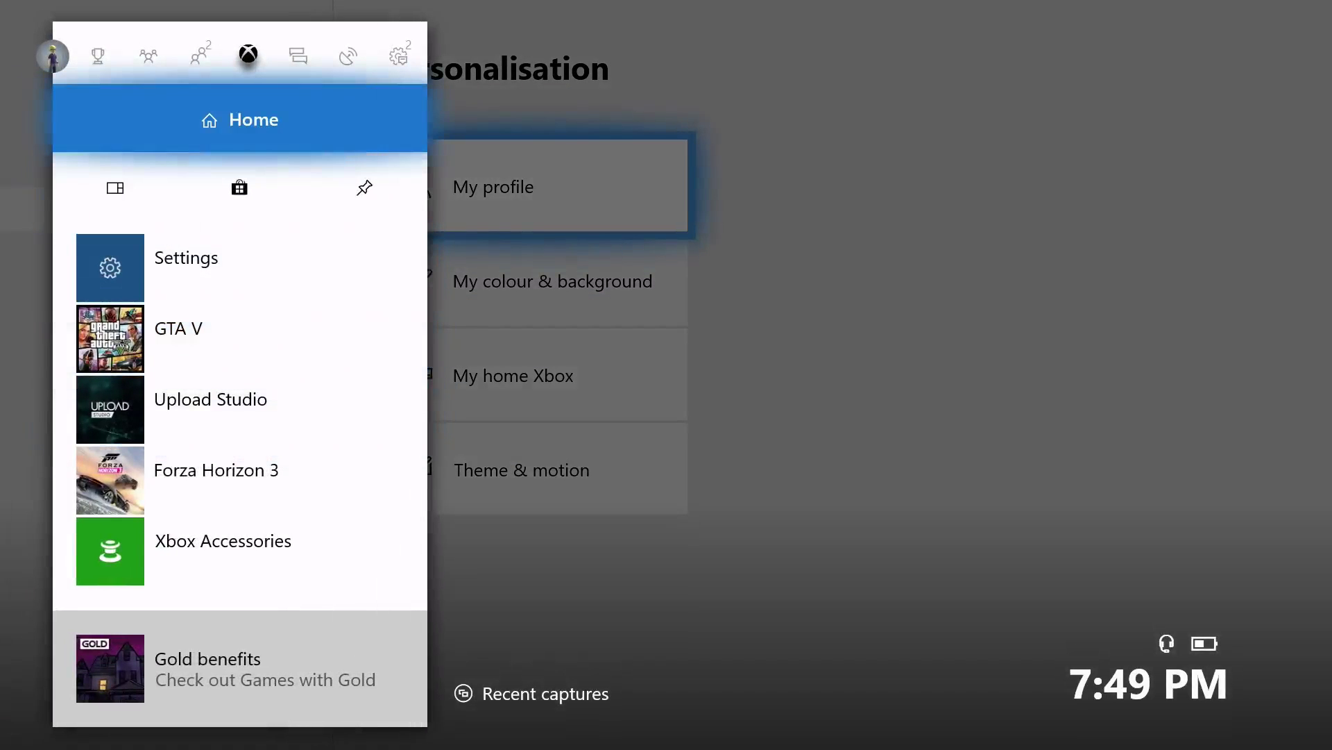
pyautogui.press('Return')
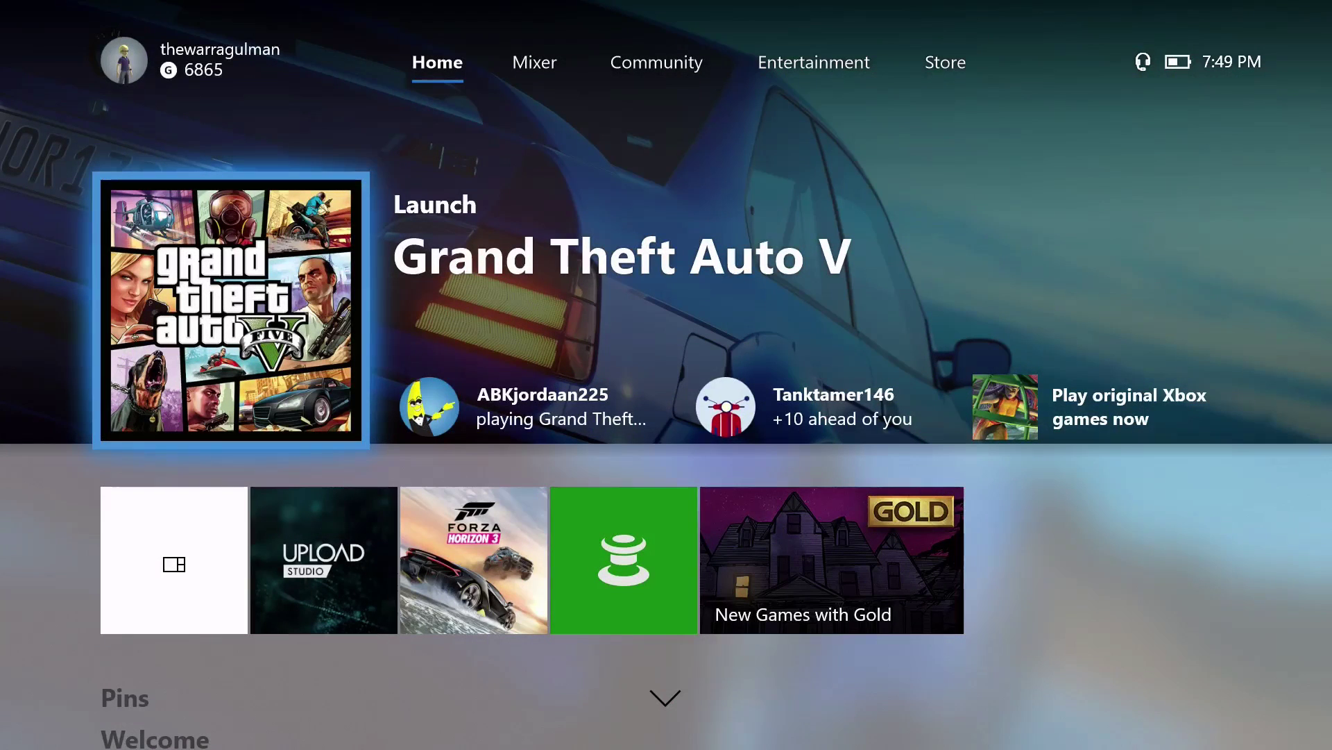
pyautogui.press('Down')
pyautogui.press('Down')
pyautogui.press('Down')
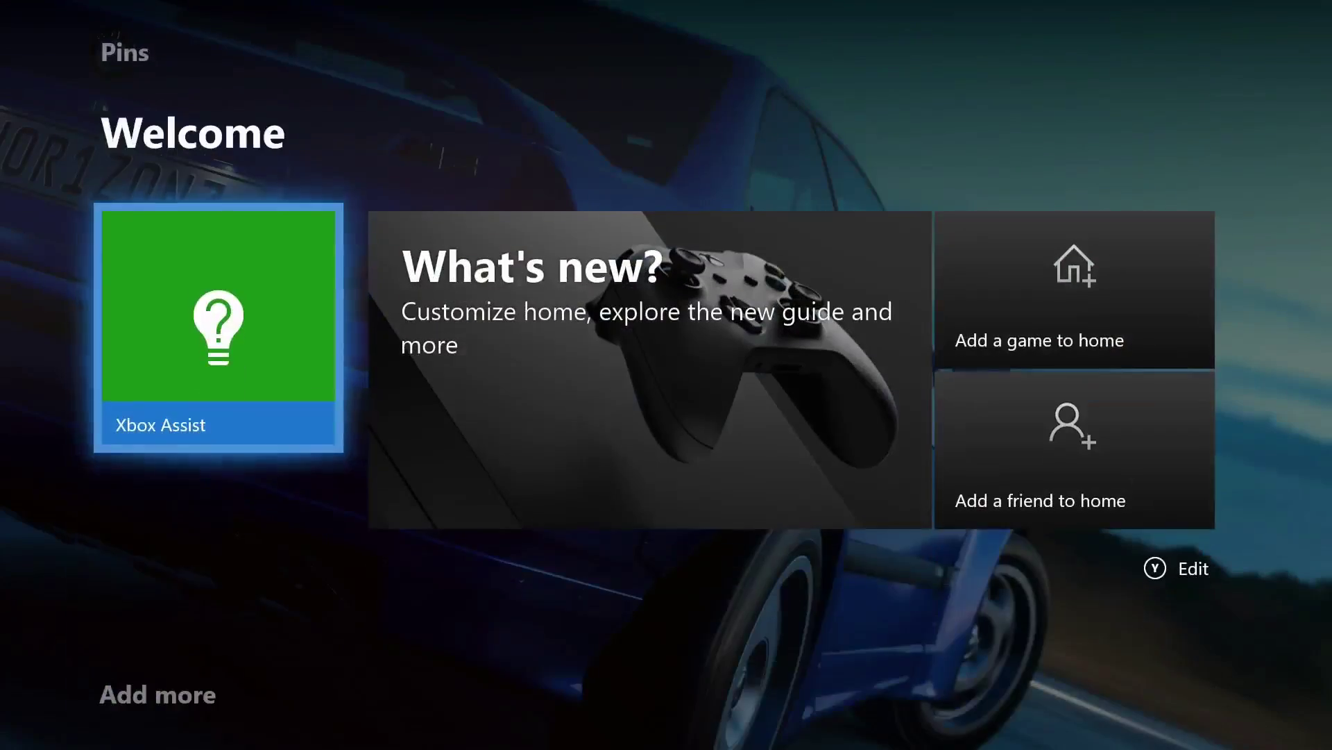
pyautogui.press('Up')
pyautogui.press('Up')
pyautogui.press('Up')
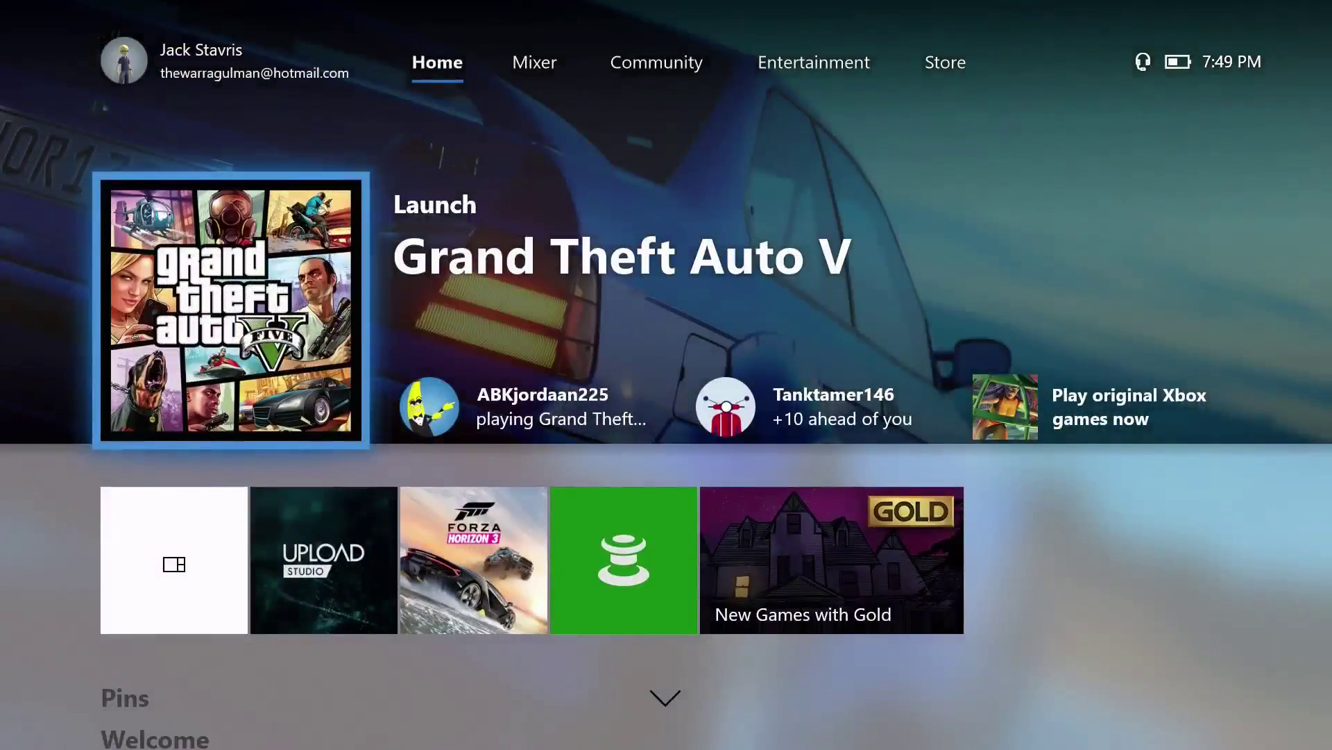
# - Browse the Mixer and Community feed, including the Destiny 2 post, then bring up the guide
pyautogui.press('Right')
pyautogui.press('Right')
pyautogui.press('Down')
pyautogui.press('Down')
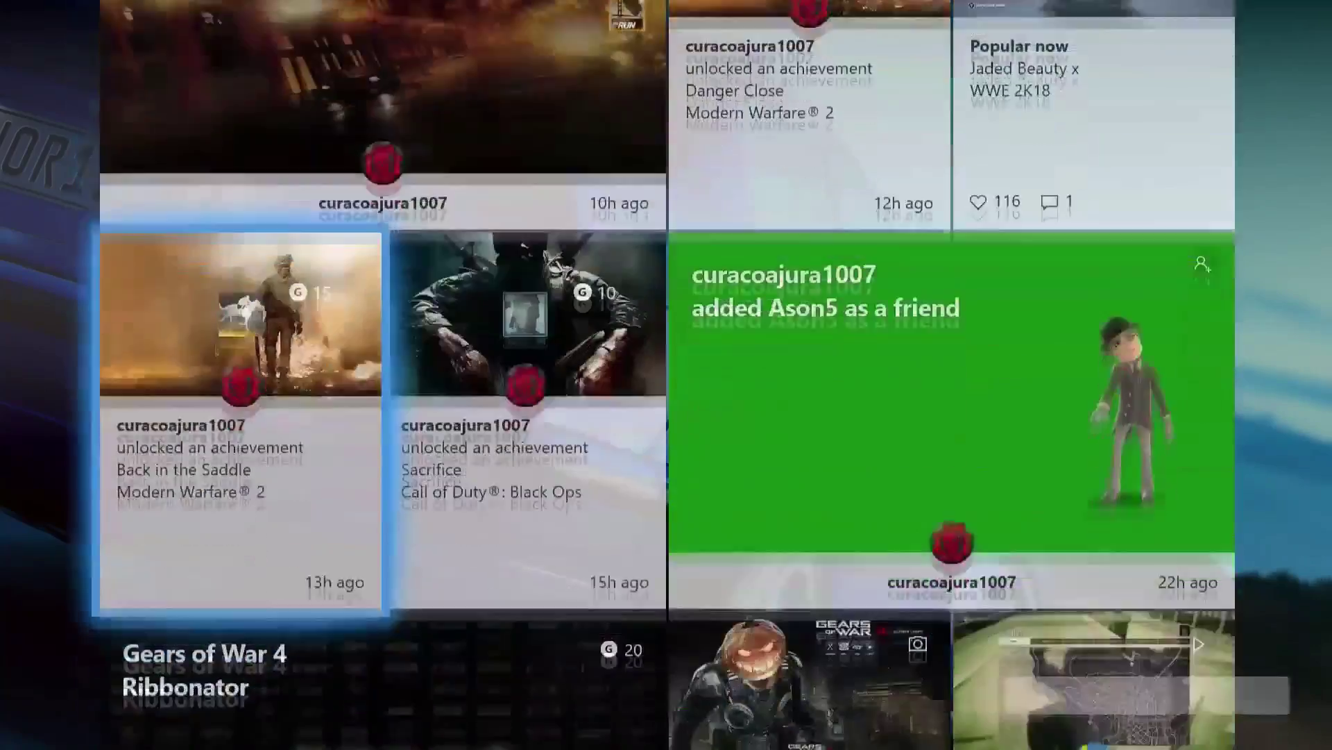
pyautogui.press('Down')
pyautogui.press('Down')
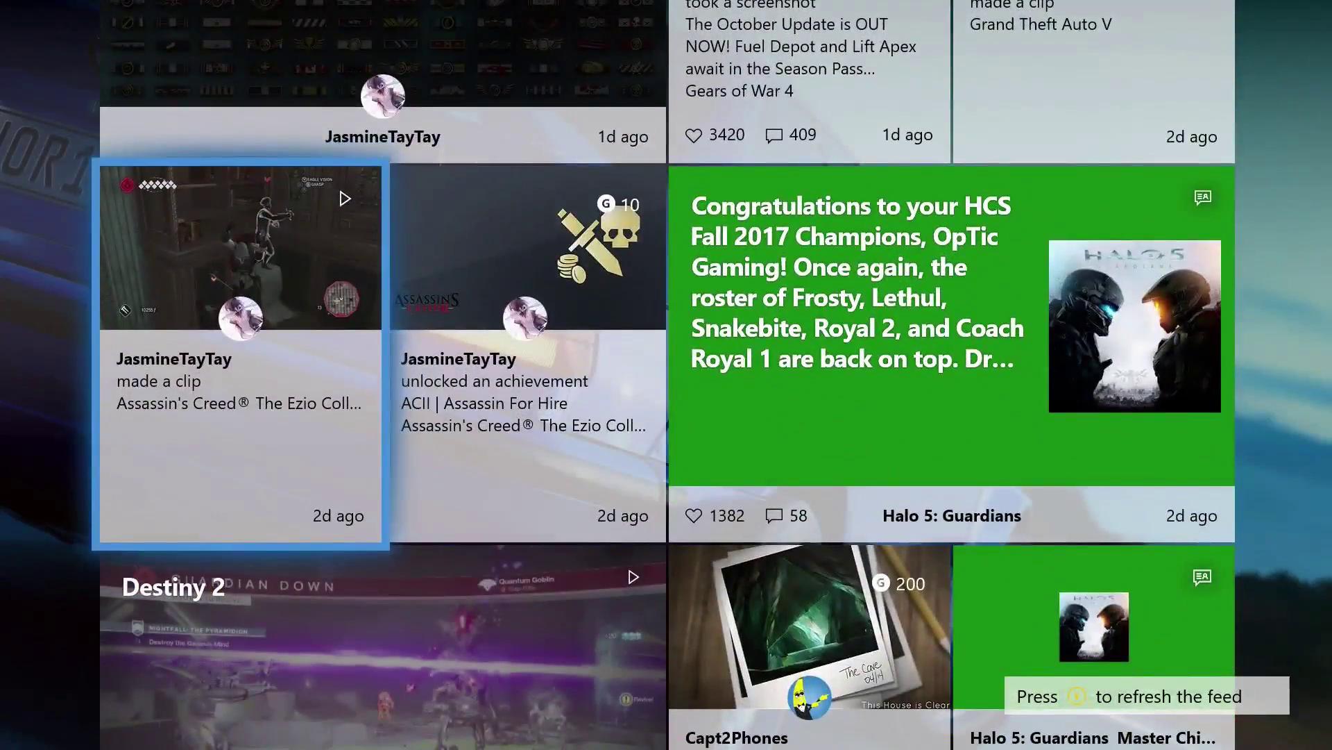
pyautogui.press('Down')
pyautogui.press('Up')
pyautogui.press('Up')
pyautogui.press('Up')
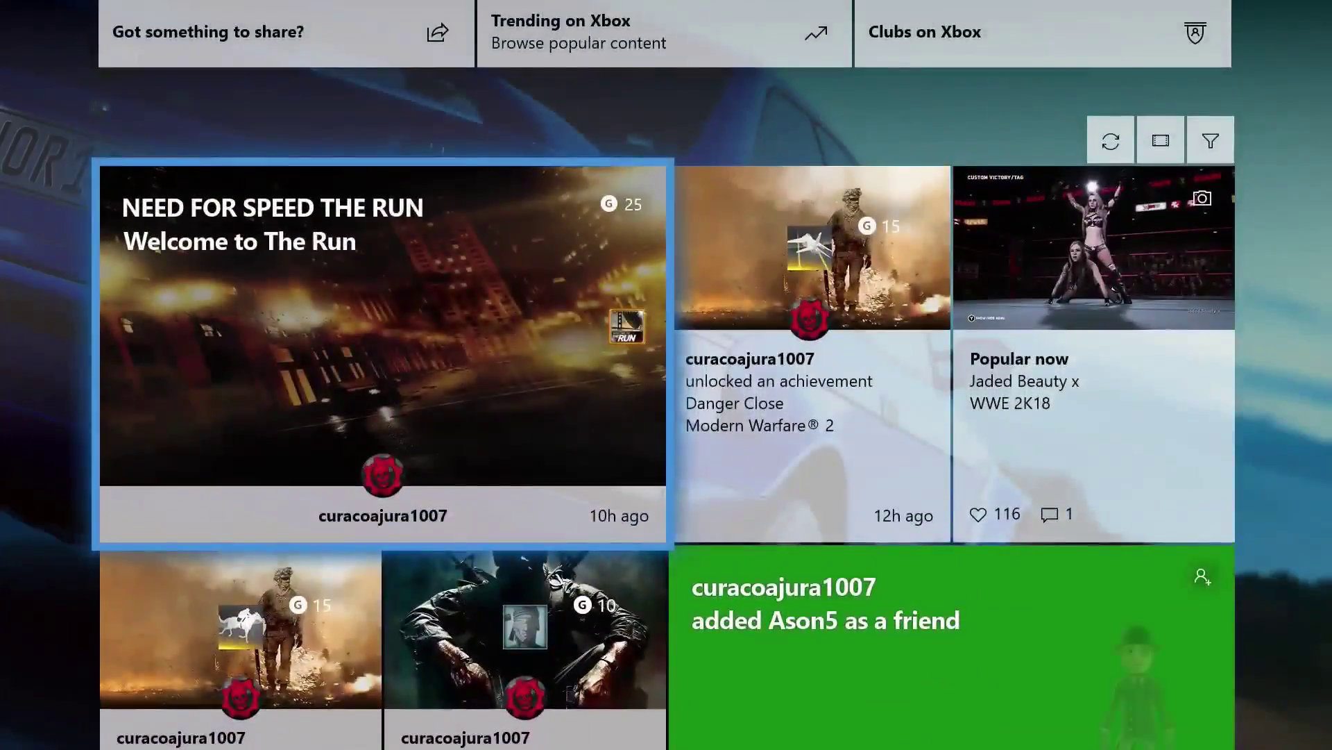
pyautogui.press('Up')
pyautogui.press('super')
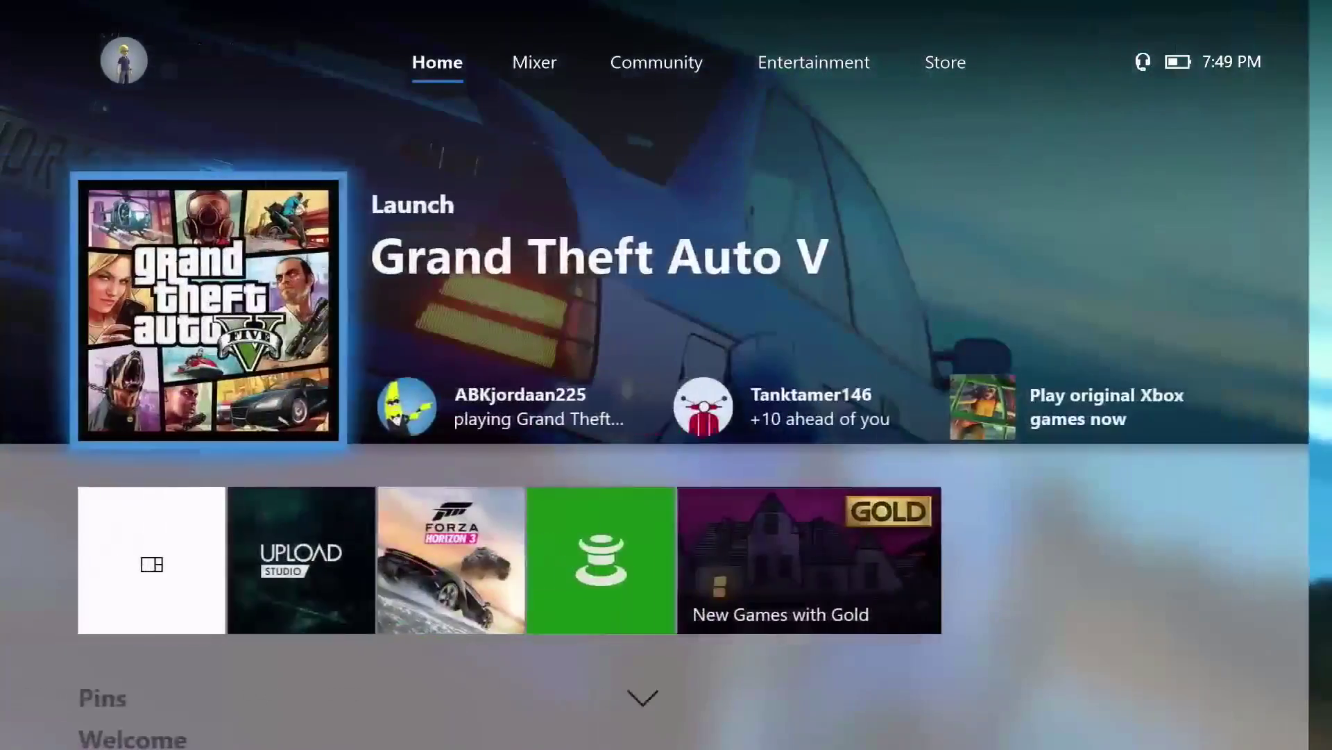
pyautogui.press('Down')
pyautogui.press('Down')
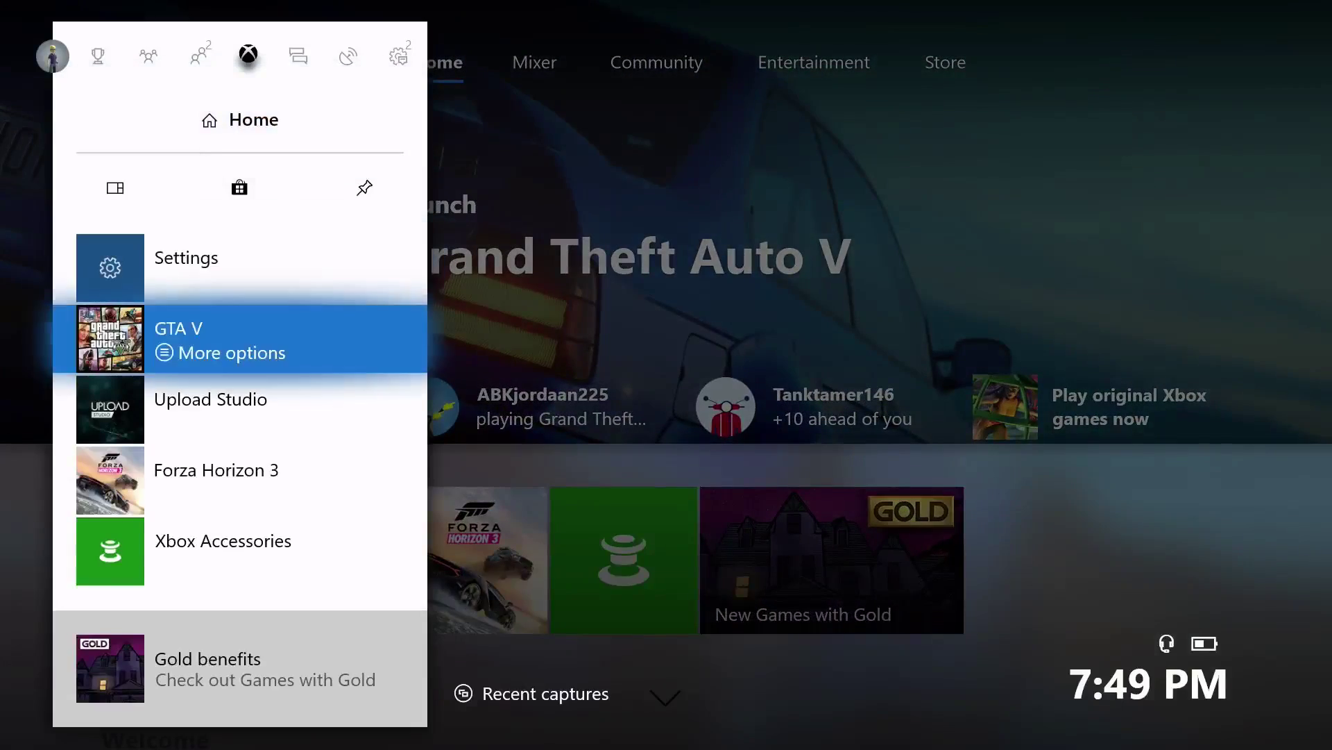
# - Open Settings > Personalisation > Theme & motion and set the system theme to Dark
pyautogui.press('Up')
pyautogui.press('Up')
pyautogui.press('Down')
pyautogui.press('Return')
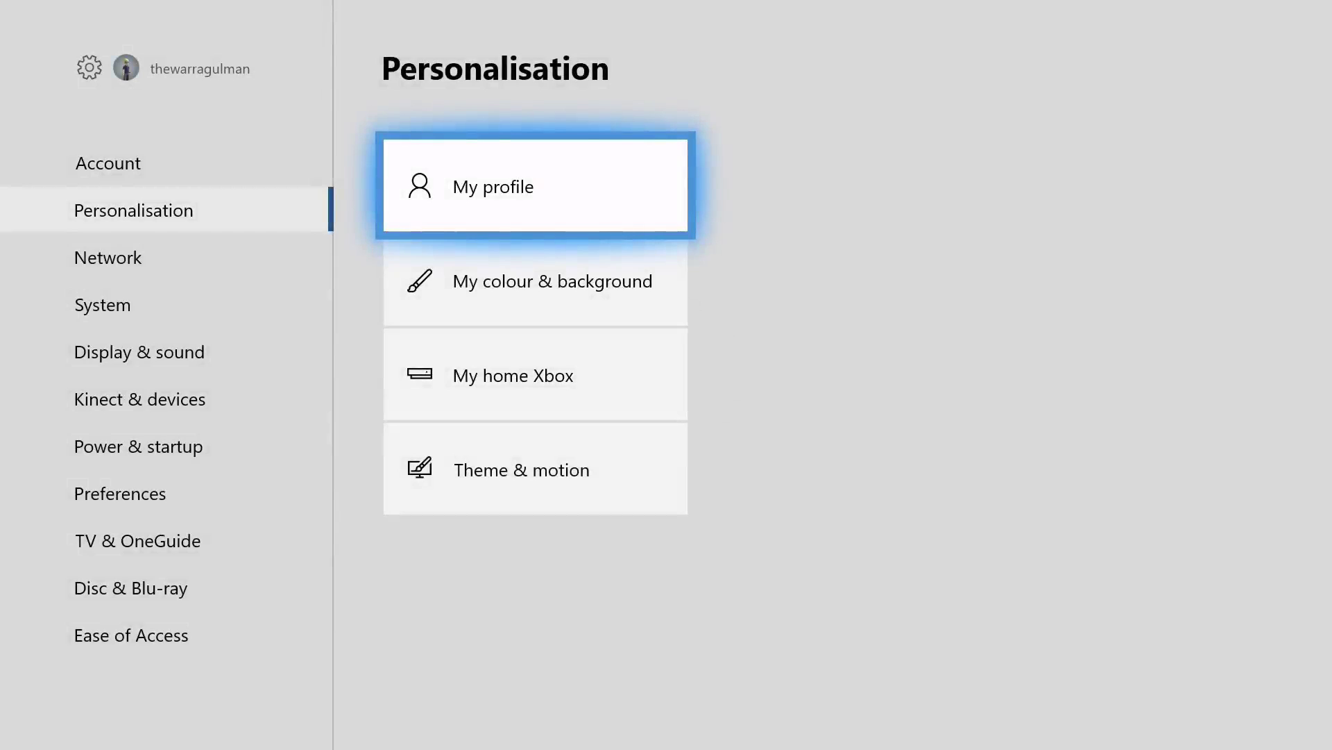
pyautogui.press('Down')
pyautogui.press('Down')
pyautogui.press('Down')
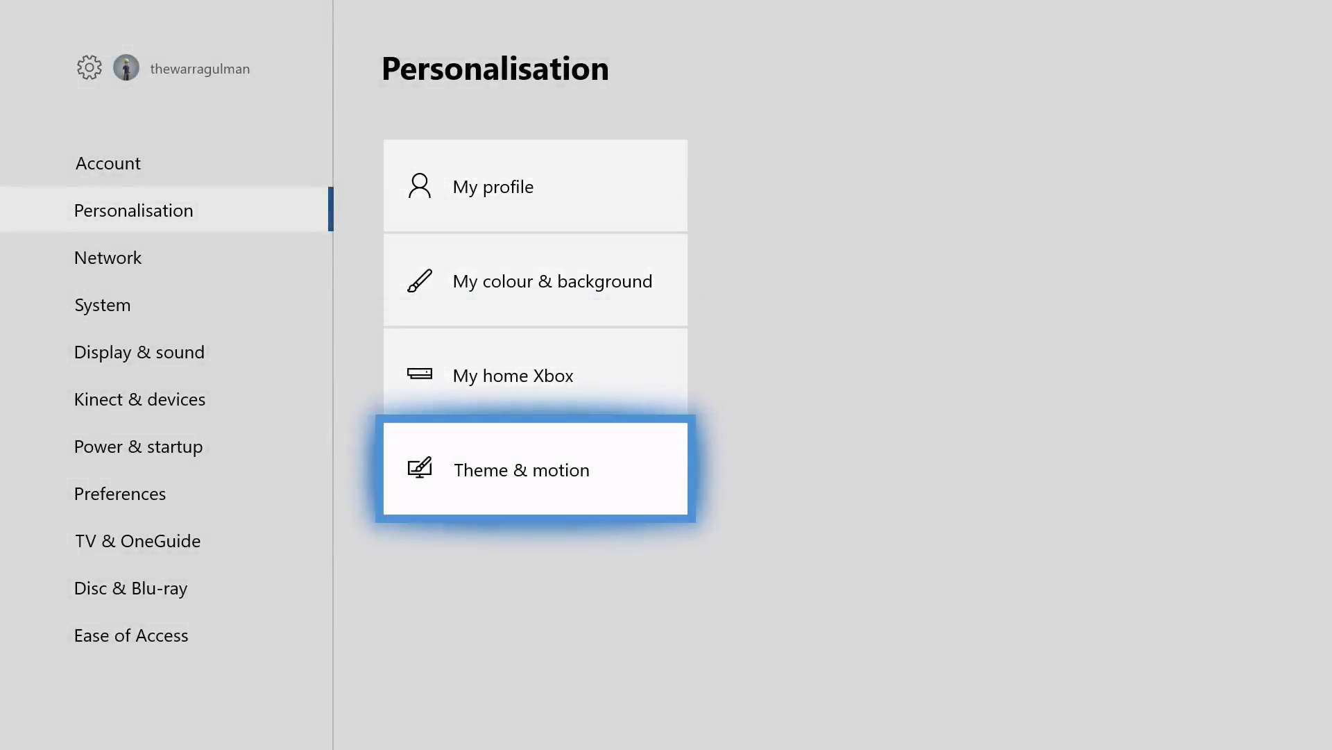
pyautogui.press('Return')
pyautogui.press('Return')
pyautogui.press('Up')
pyautogui.press('Return')
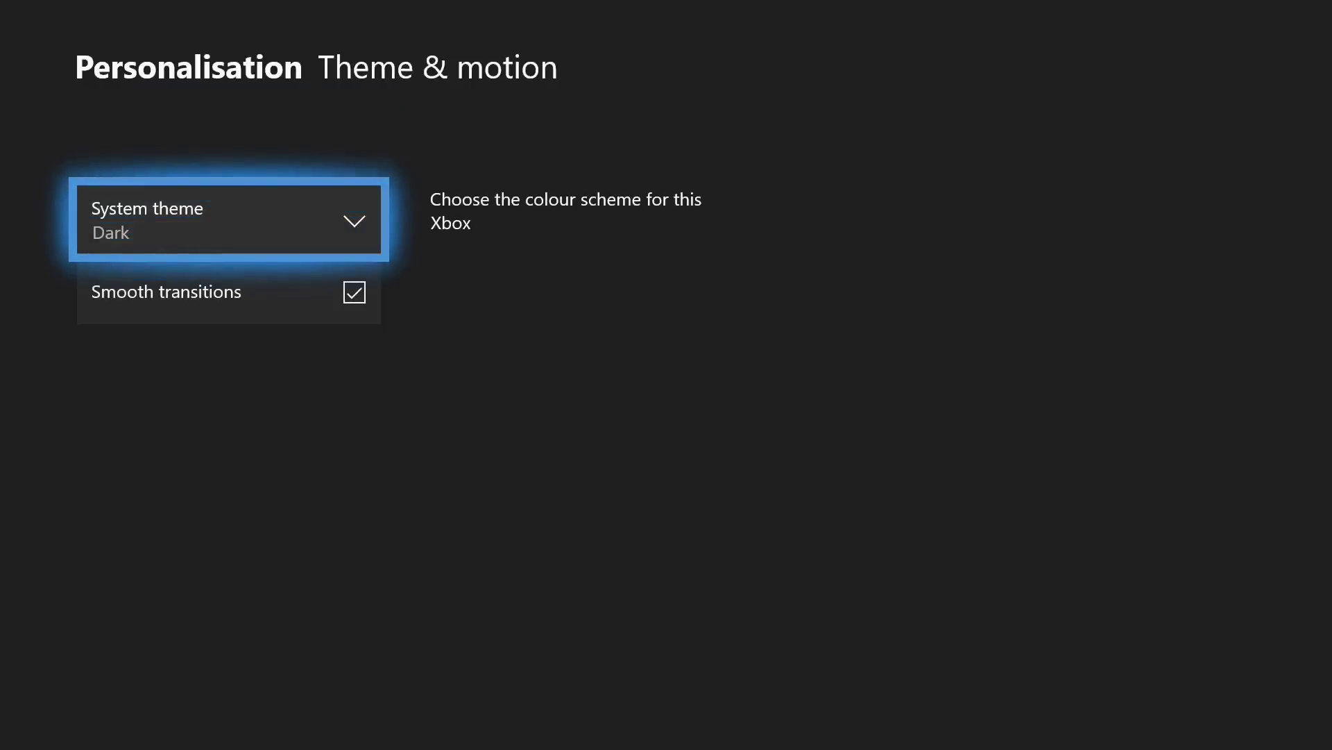
pyautogui.press('Escape')
# - Reopen Settings from the guide and go to Personalisation > My colour & background
pyautogui.press('Up')
pyautogui.press('Up')
pyautogui.press('Up')
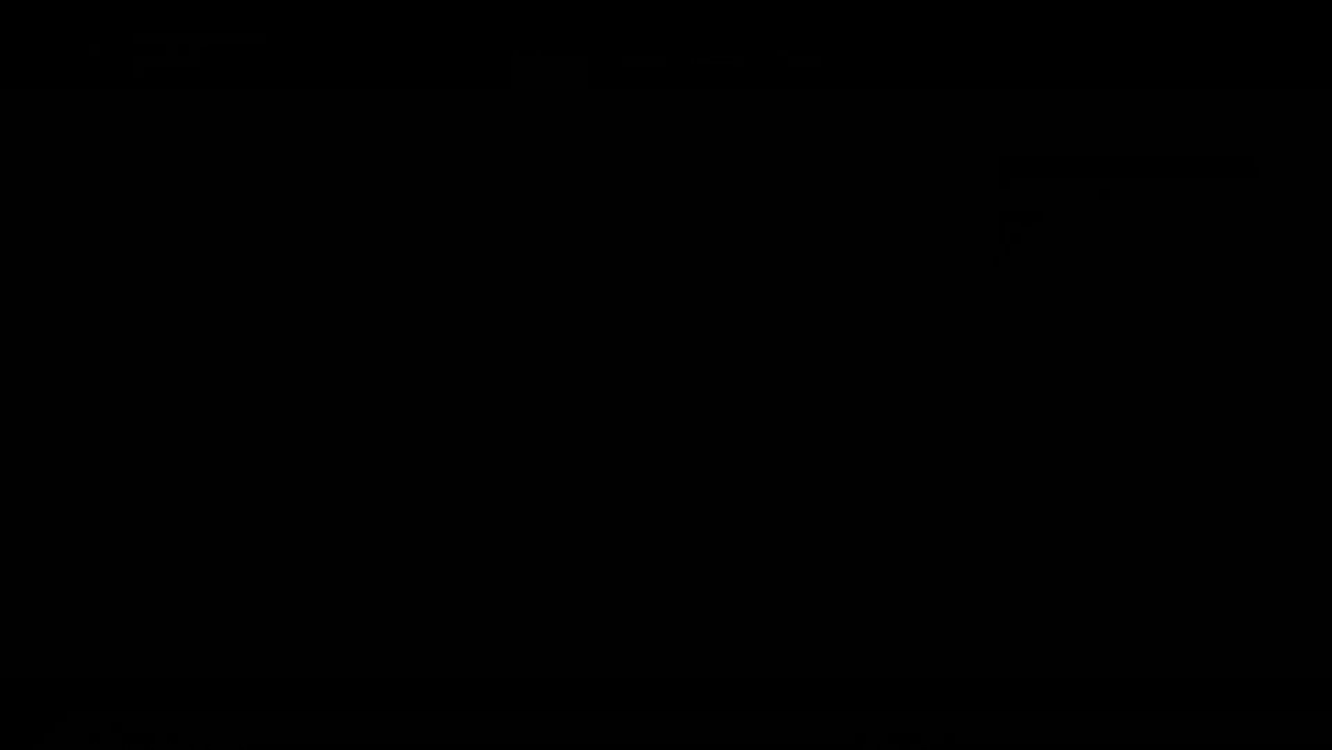
pyautogui.press('super')
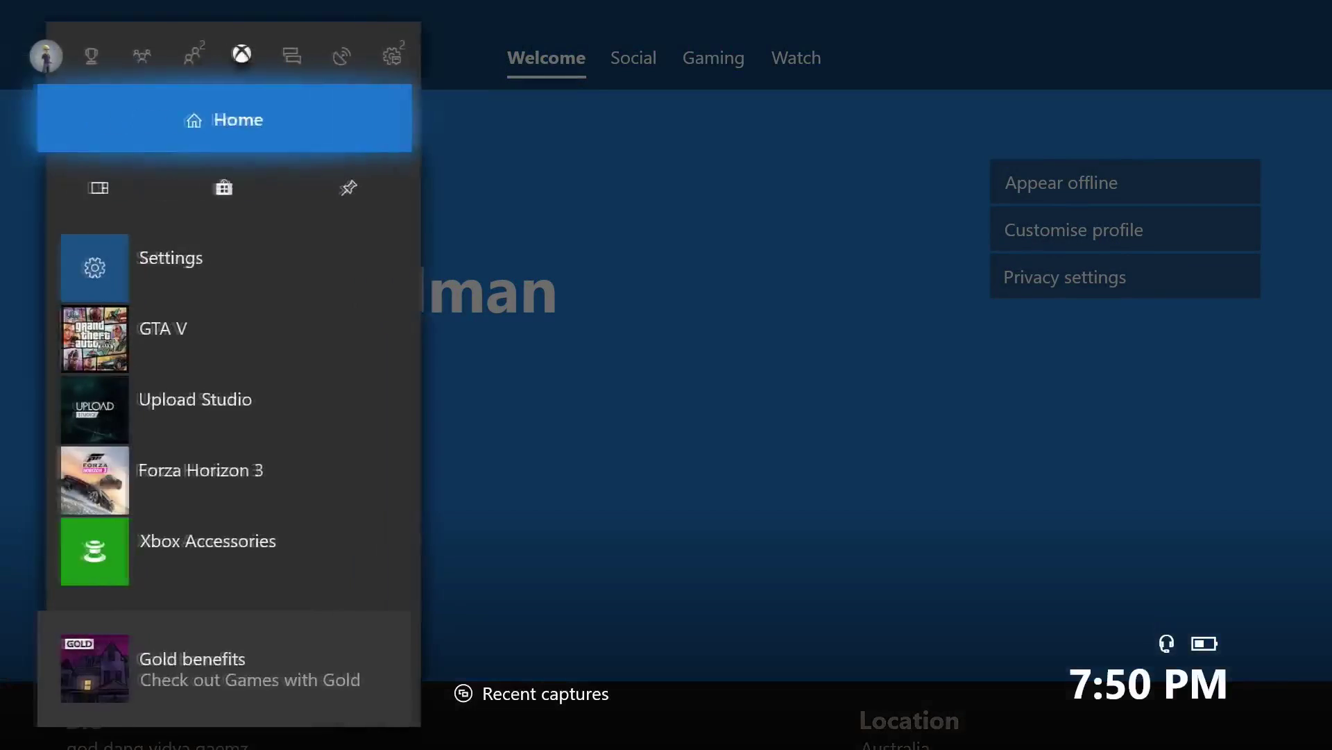
pyautogui.press('Down')
pyautogui.press('Down')
pyautogui.press('Down')
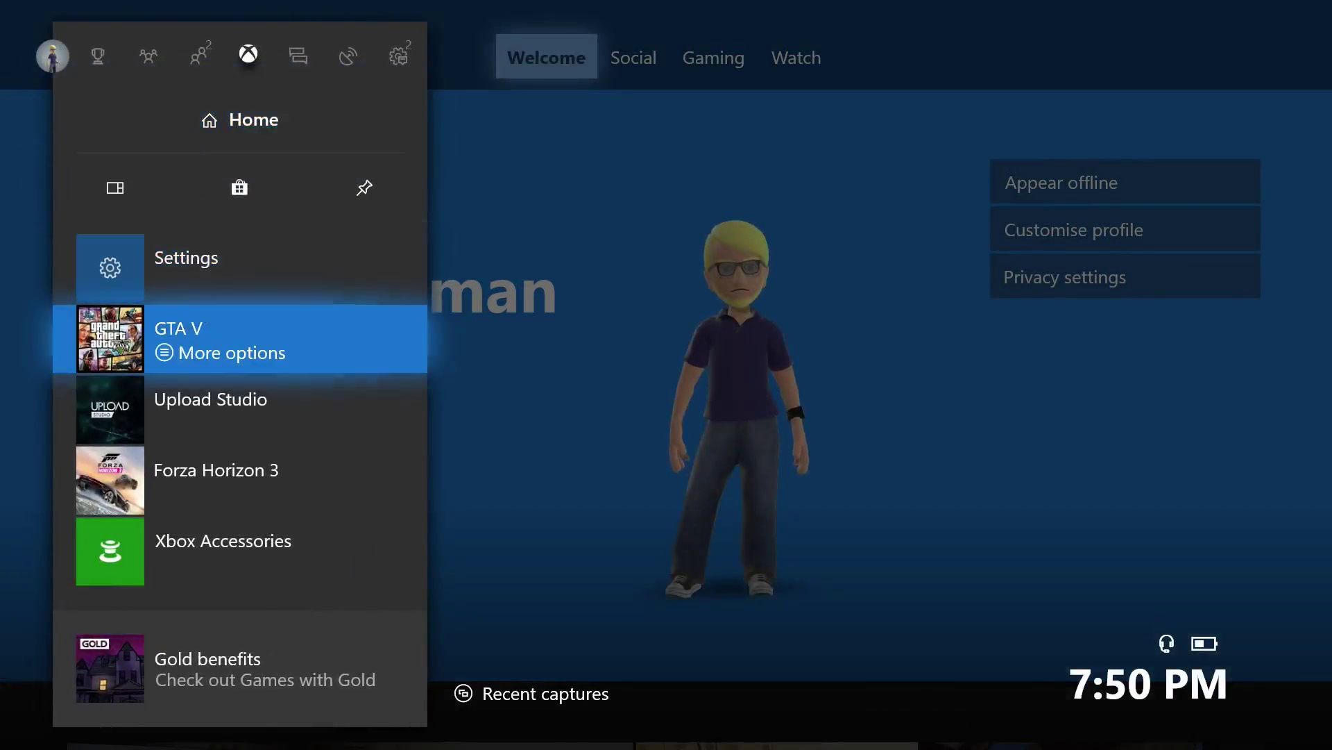
pyautogui.press('Up')
pyautogui.press('Return')
pyautogui.press('Down')
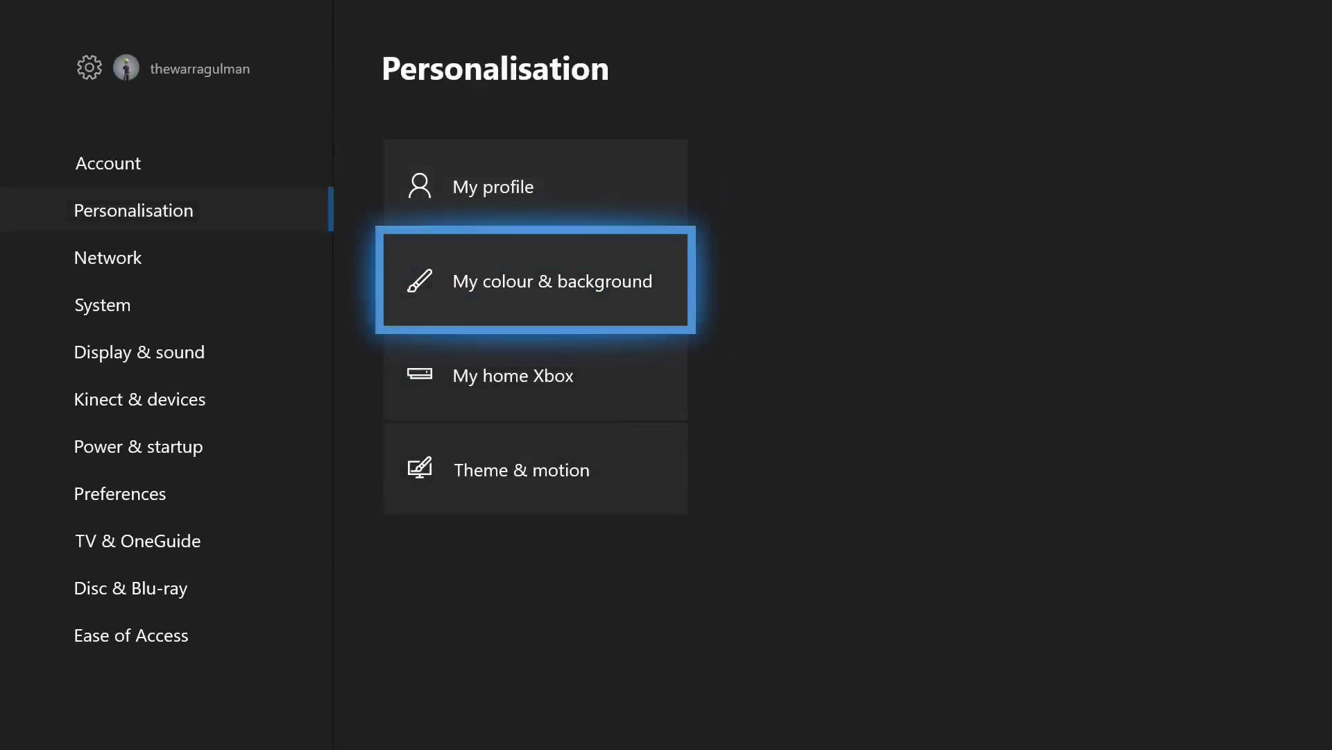
pyautogui.press('Down')
pyautogui.press('Up')
pyautogui.press('Down')
pyautogui.press('Down')
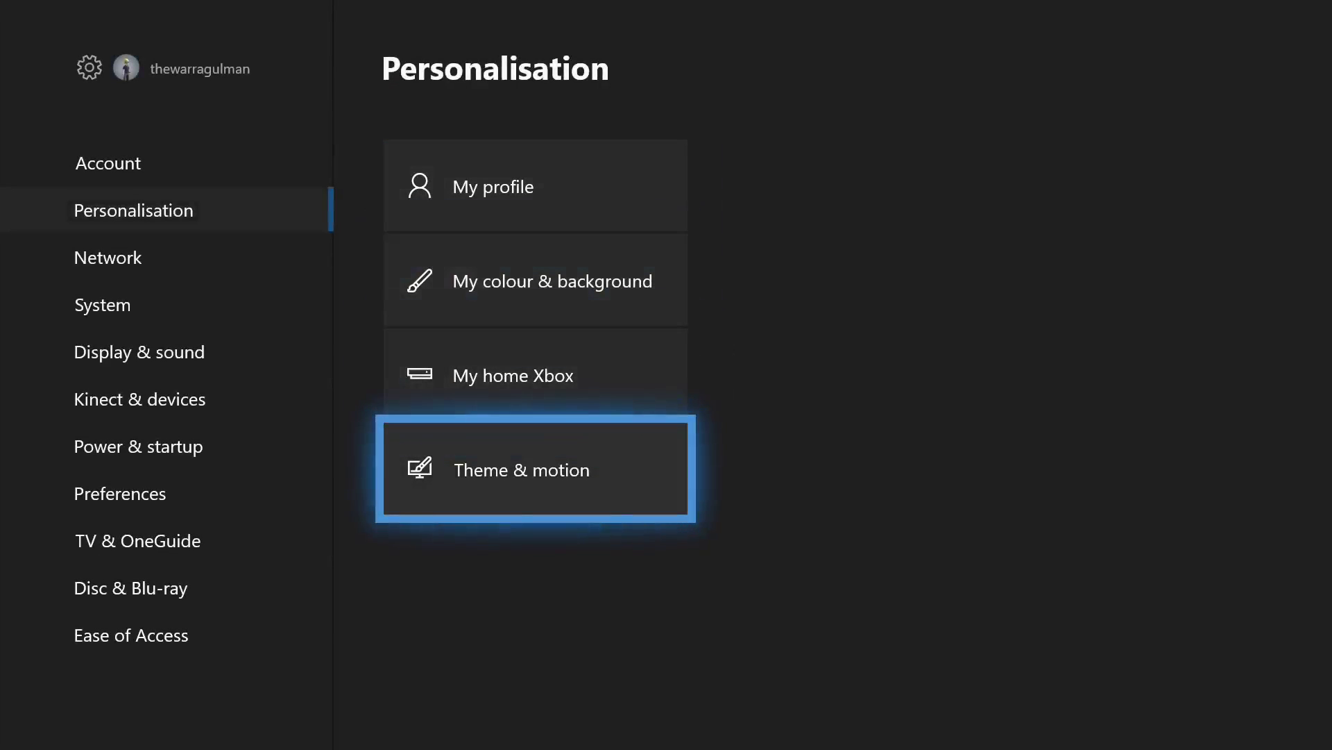
pyautogui.press('Up')
pyautogui.press('Up')
pyautogui.press('Up')
pyautogui.press('Down')
pyautogui.press('Return')
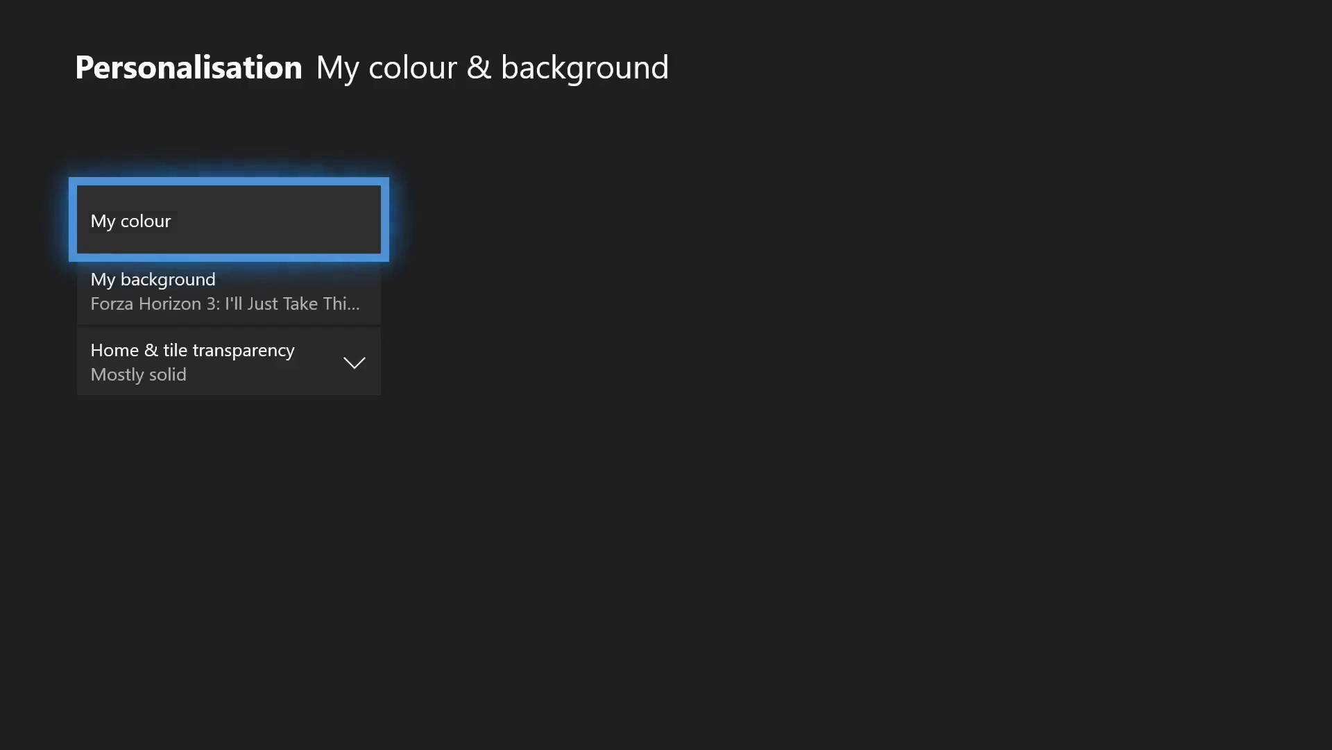
# - Choose slate grey as the accent colour from the colour grid
pyautogui.press('Return')
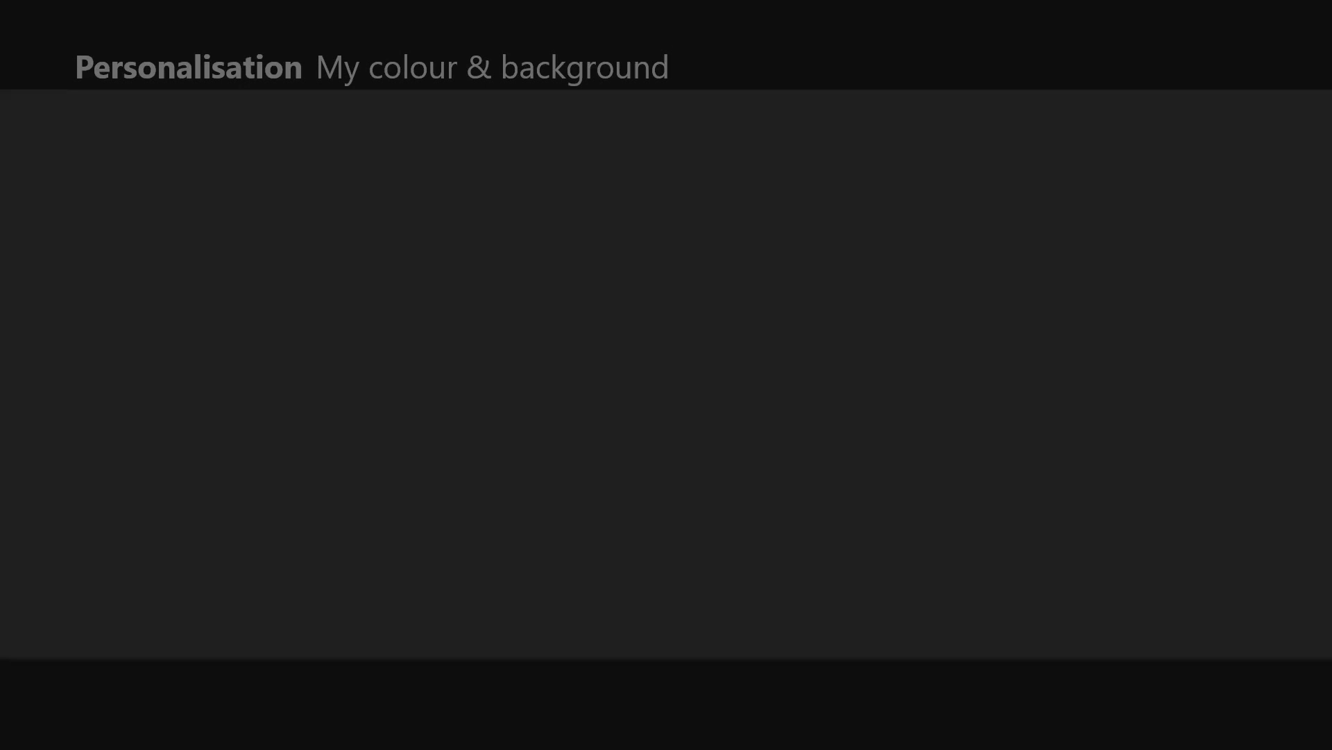
pyautogui.press('Up')
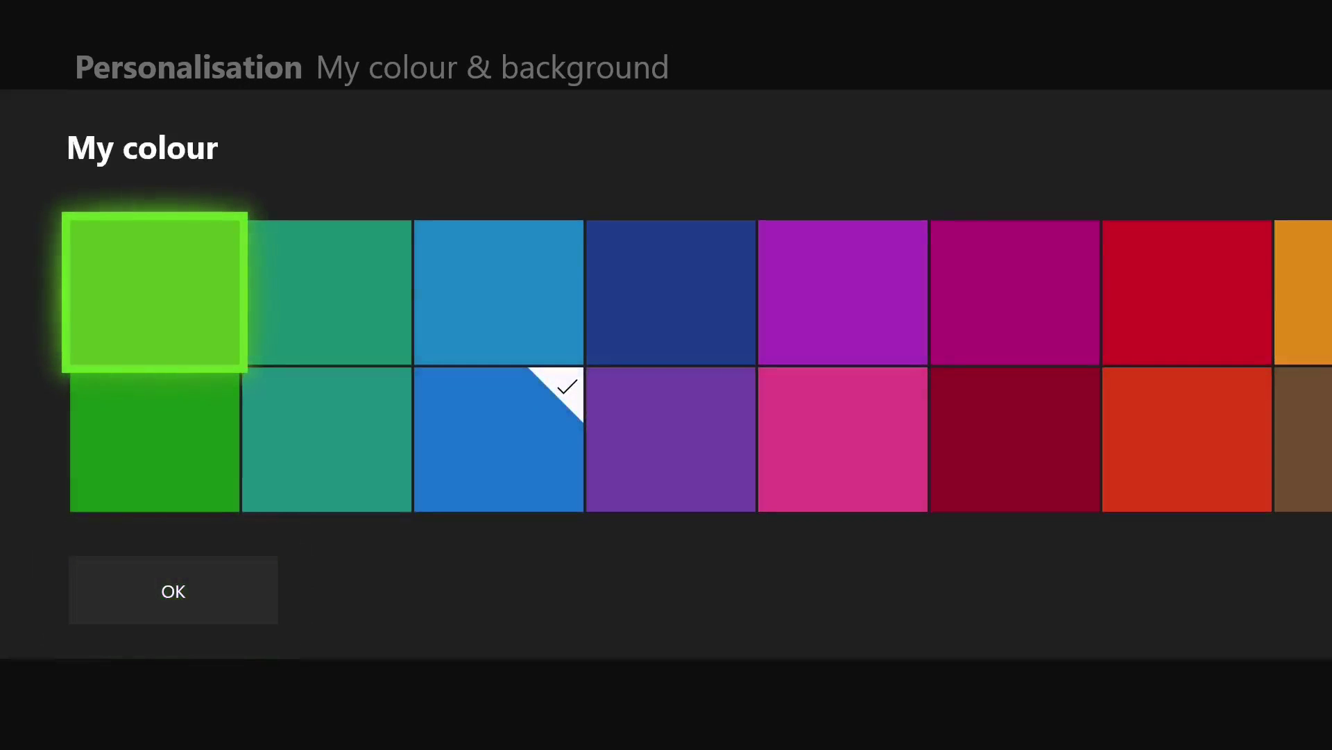
pyautogui.press('Right')
pyautogui.press('Right')
pyautogui.press('Right')
pyautogui.press('Right')
pyautogui.press('Right')
pyautogui.press('Right')
pyautogui.press('Right')
pyautogui.press('Right')
pyautogui.press('Right')
pyautogui.press('Right')
pyautogui.press('Left')
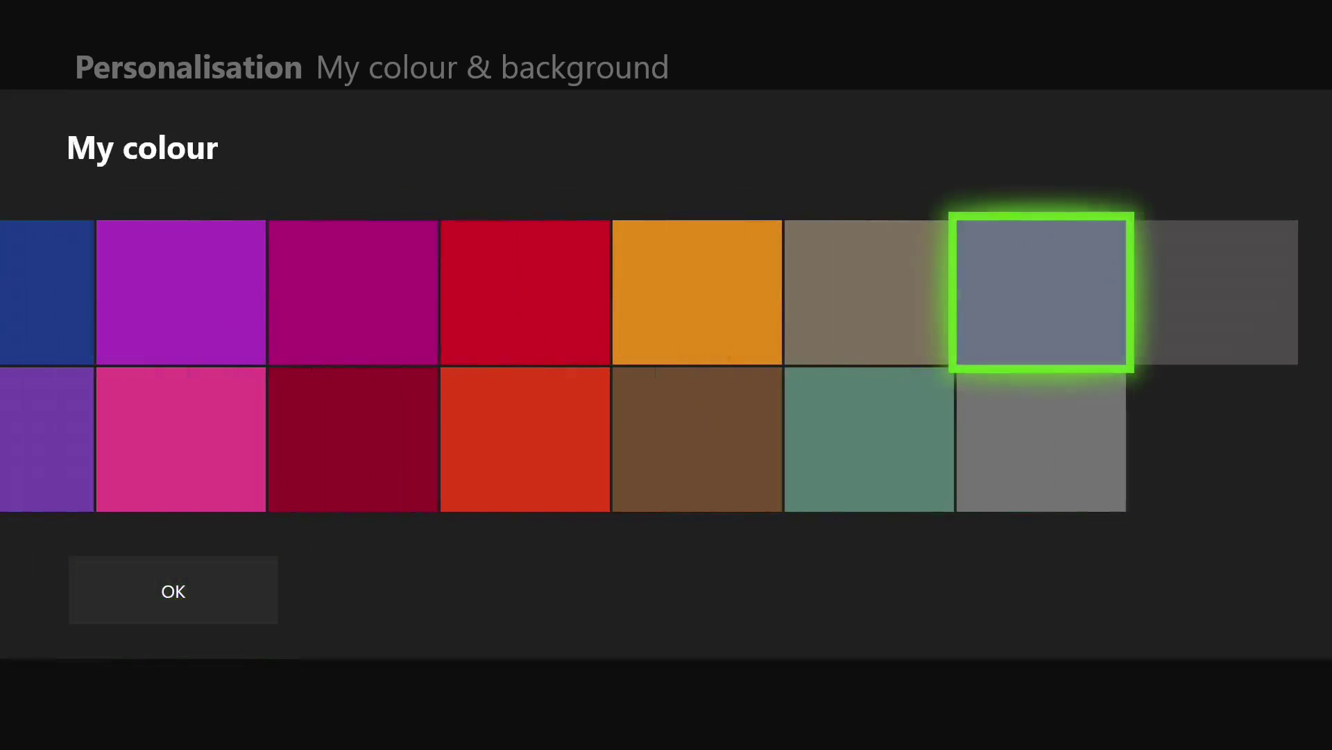
pyautogui.press('Return')
pyautogui.press('Return')
pyautogui.press('Down')
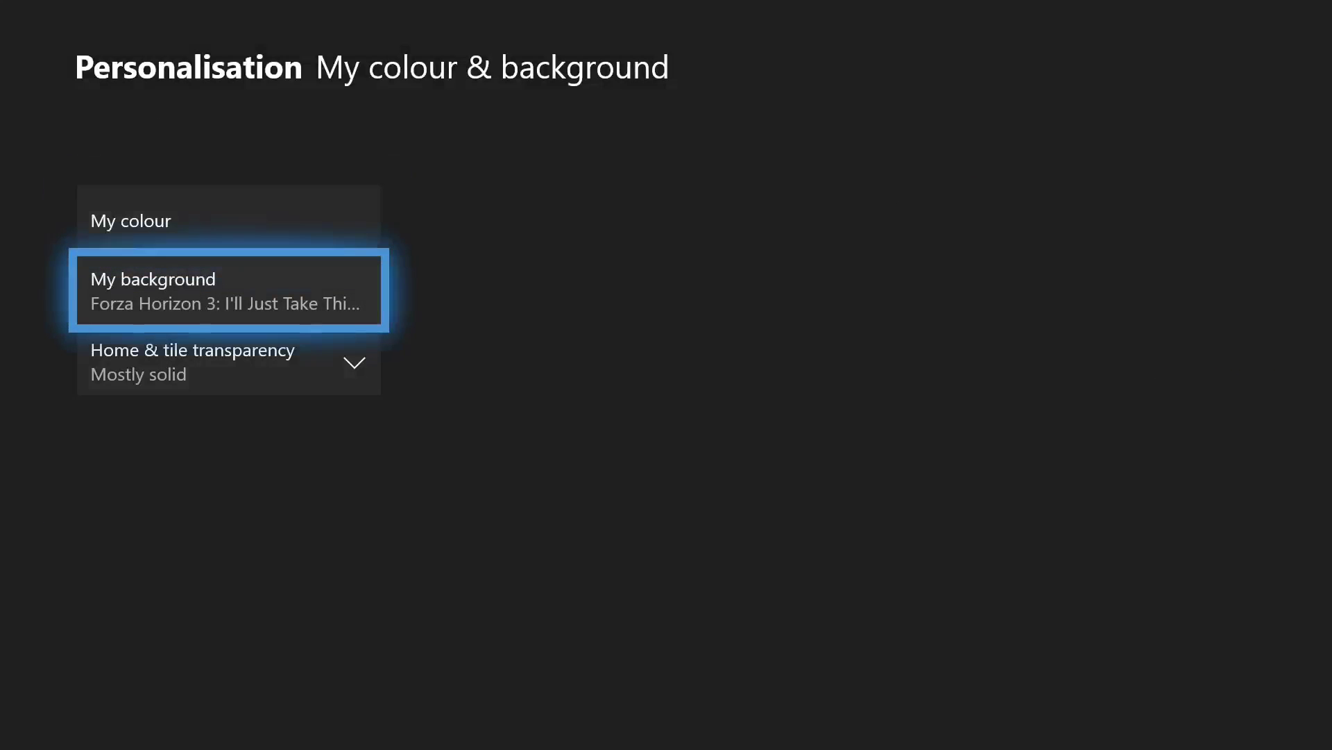
# - Back out of My colour & background to Personalisation and bring up the guide
pyautogui.press('Up')
pyautogui.press('Down')
pyautogui.press('Down')
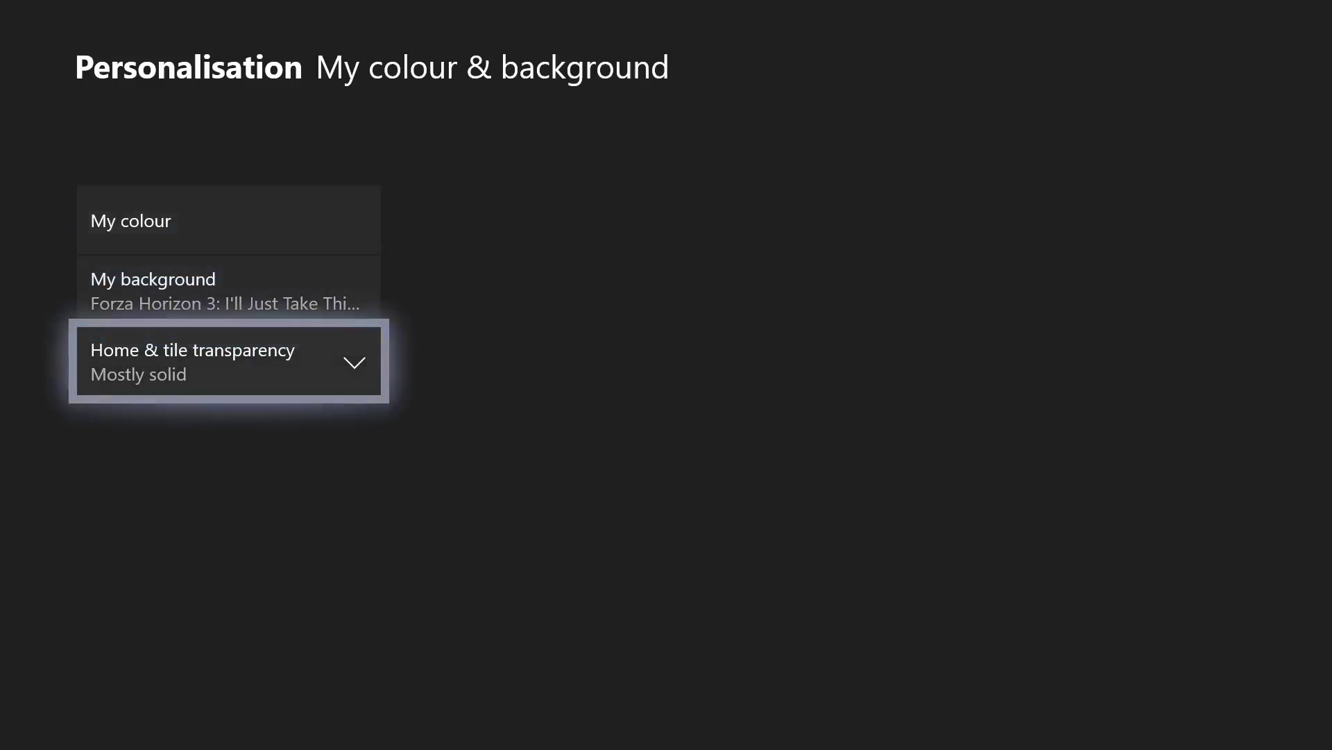
pyautogui.press('Up')
pyautogui.press('Up')
pyautogui.press('Escape')
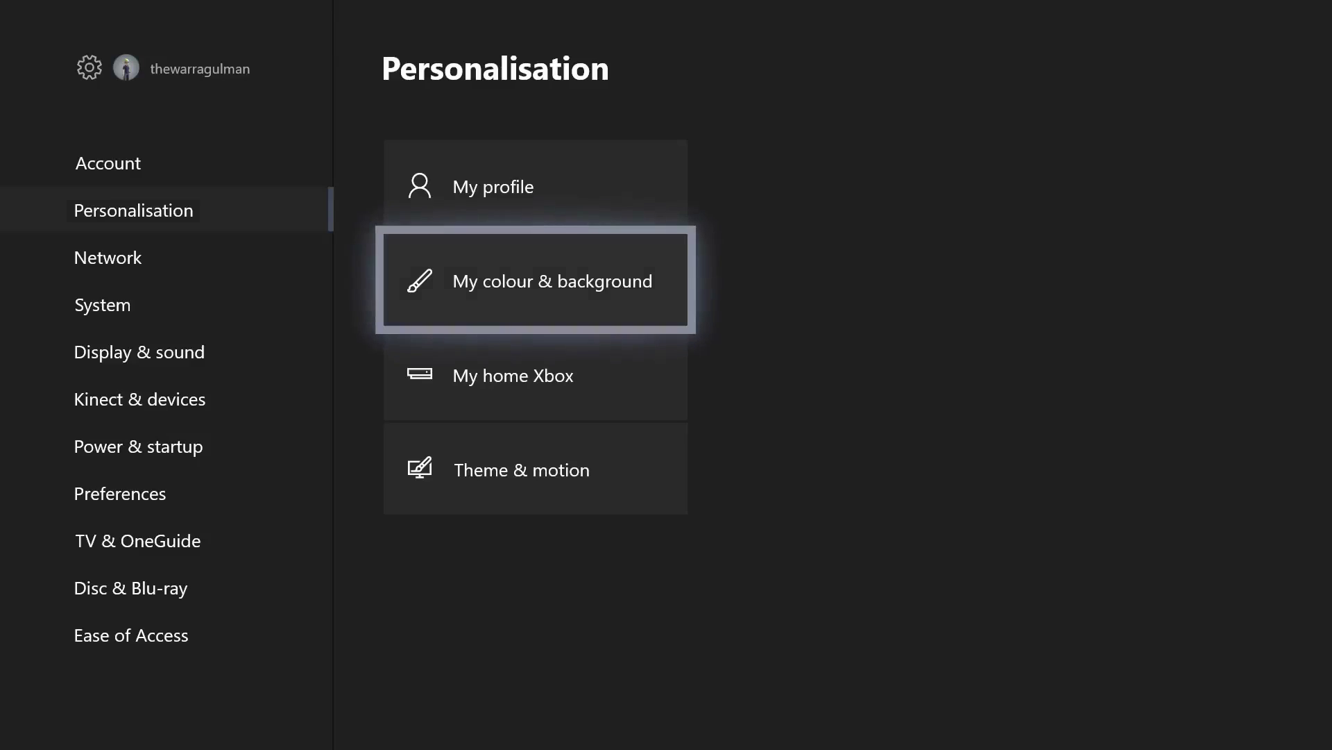
pyautogui.press('Down')
pyautogui.press('Down')
pyautogui.press('Up')
pyautogui.press('Up')
pyautogui.press('Up')
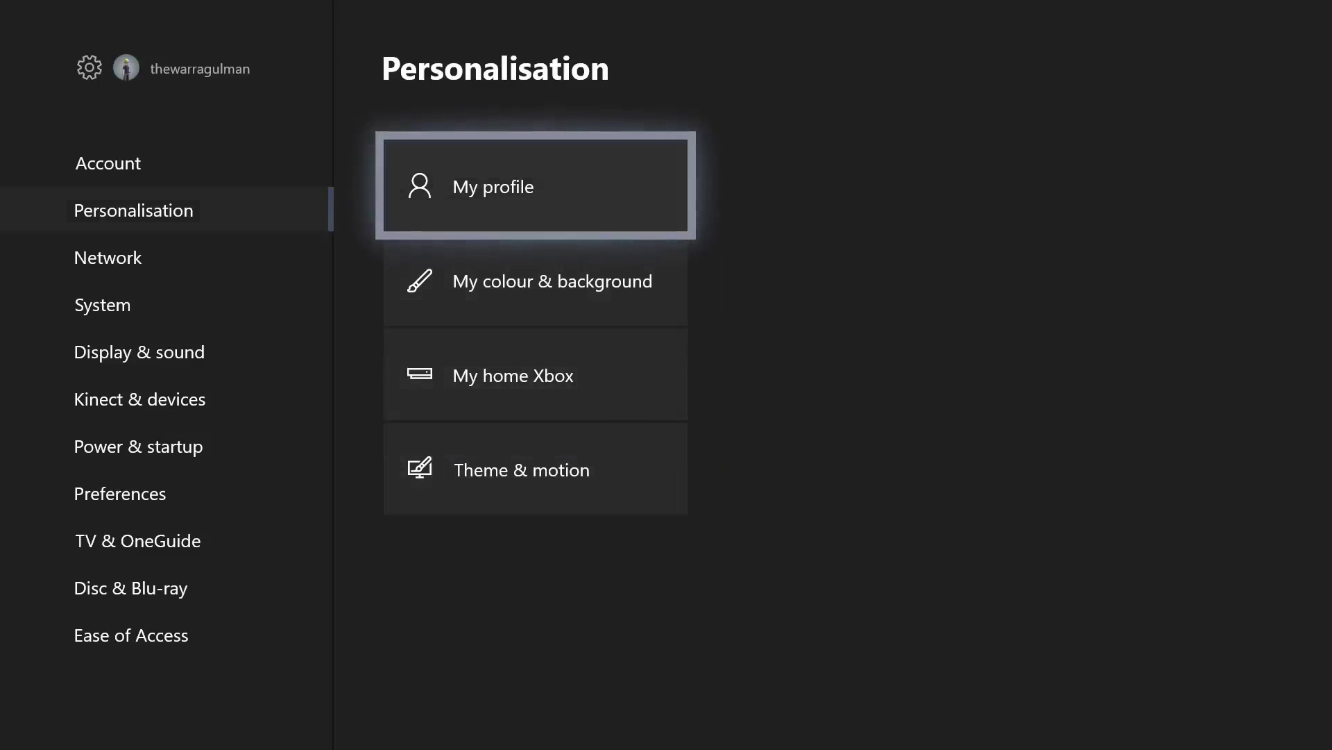
pyautogui.press('super')
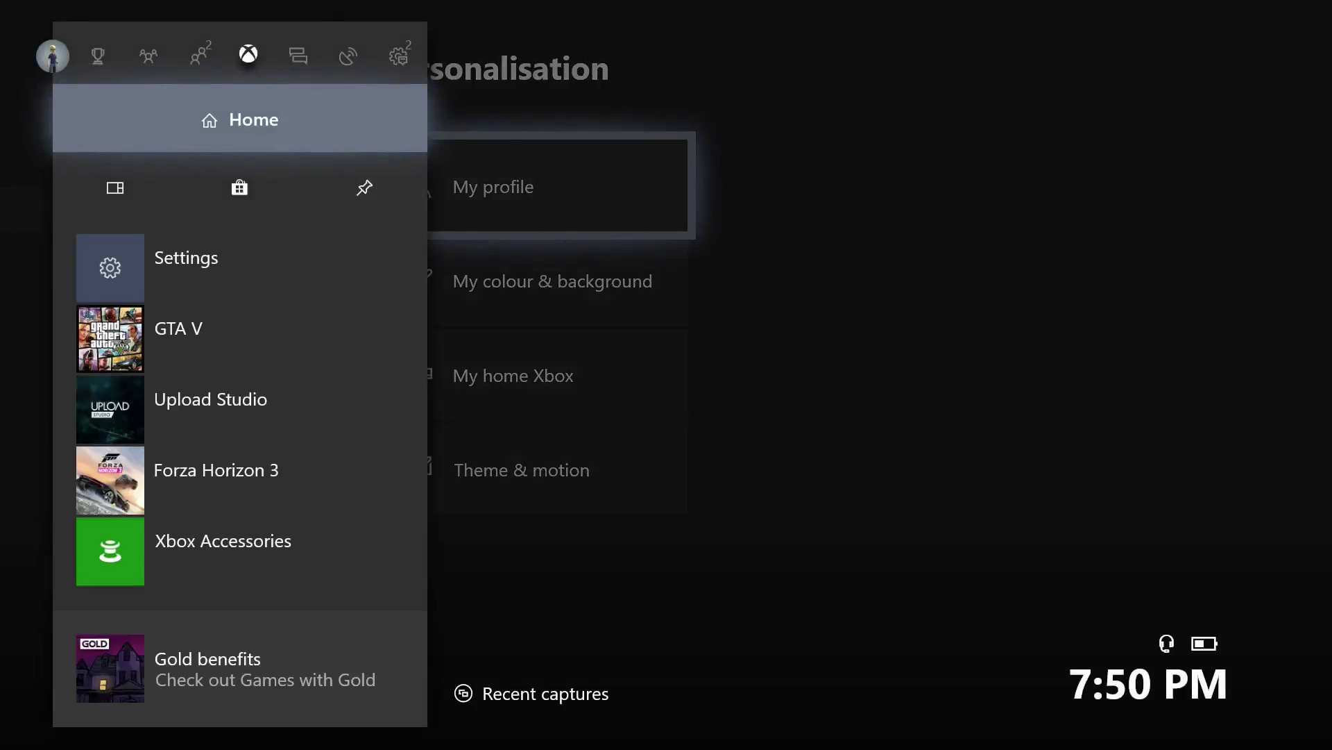
# - Open your own profile from the guide and look between its header and Recent activity
pyautogui.press('Escape')
pyautogui.press('Return')
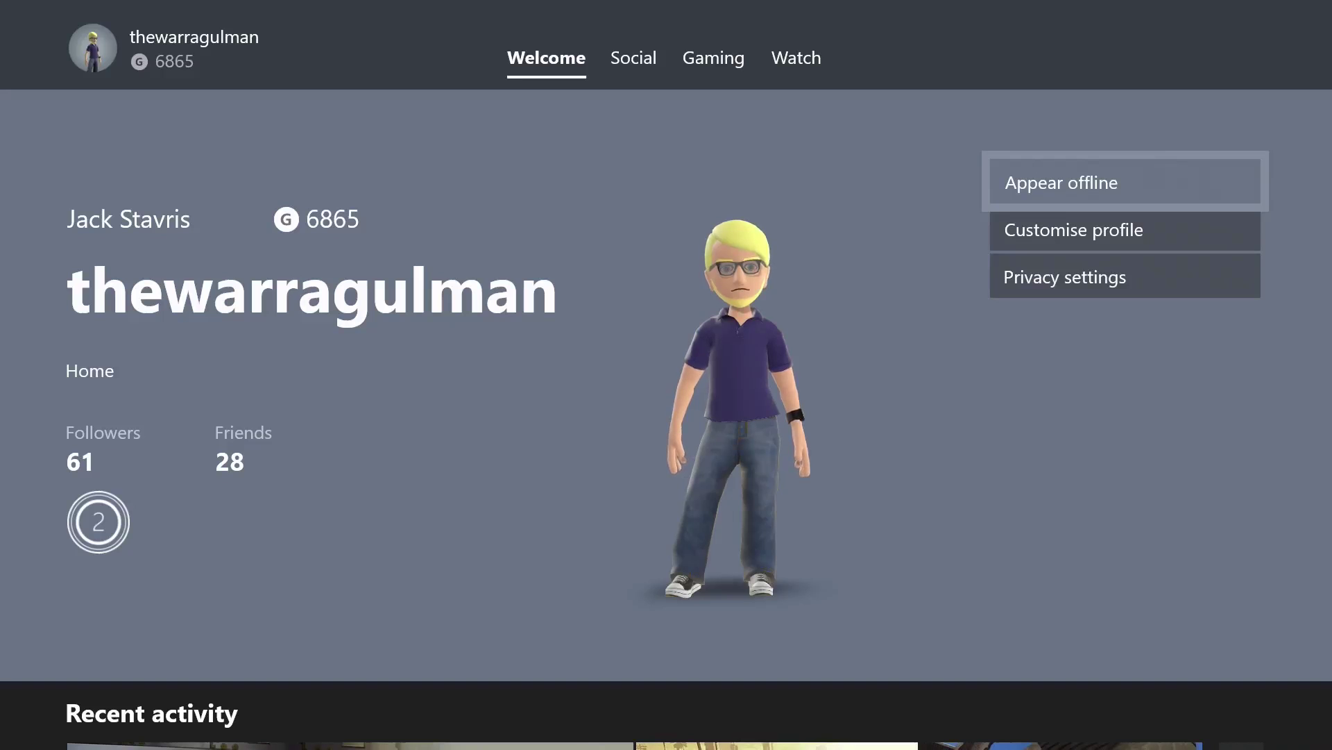
pyautogui.press('Down')
pyautogui.press('Down')
pyautogui.press('Down')
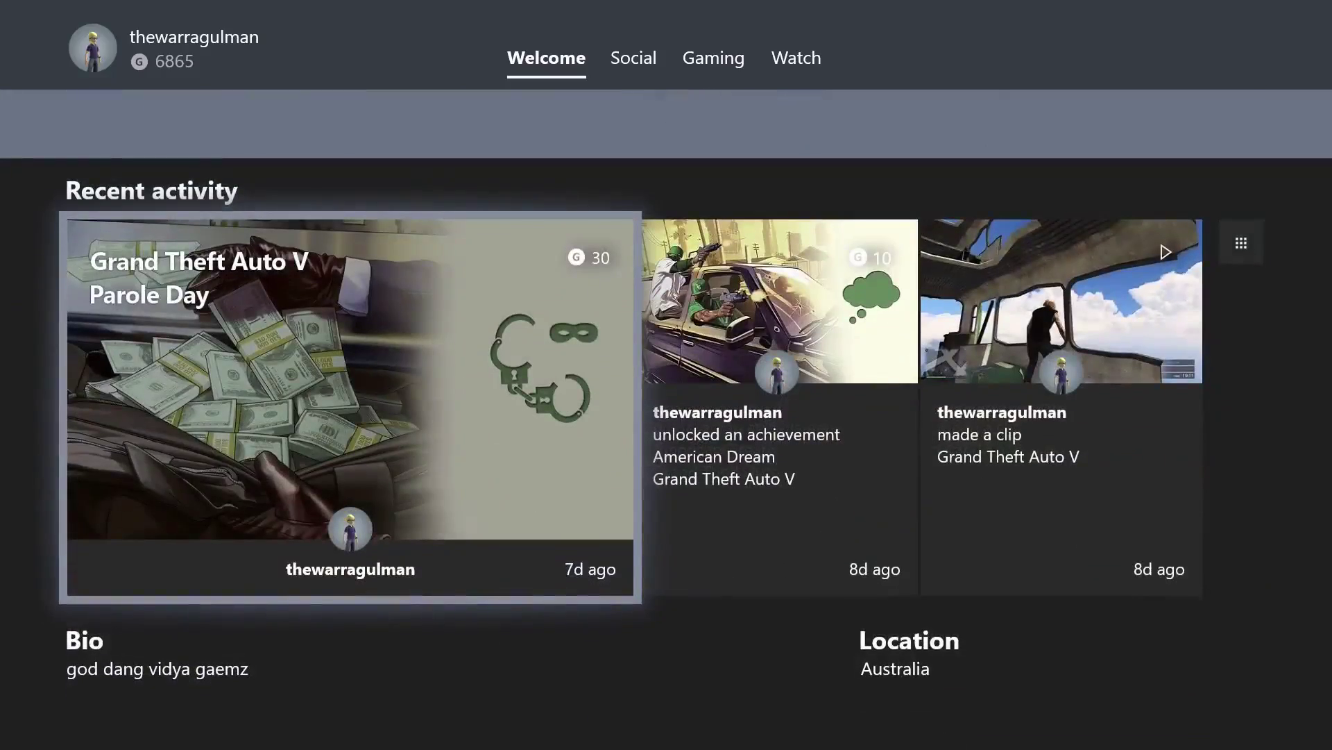
pyautogui.press('Up')
pyautogui.press('Up')
pyautogui.press('Down')
pyautogui.press('Down')
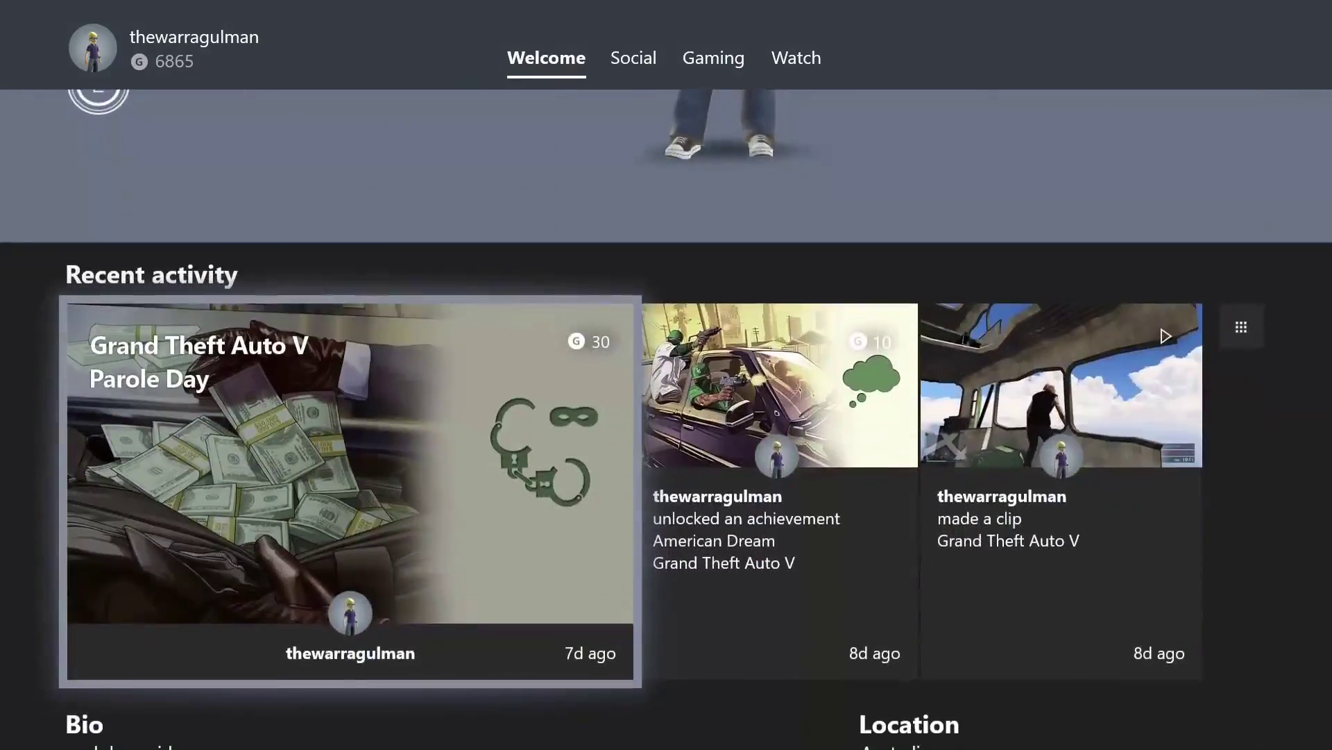
pyautogui.press('Up')
pyautogui.press('Up')
pyautogui.press('Up')
pyautogui.press('Down')
pyautogui.press('Down')
pyautogui.press('Up')
pyautogui.press('Up')
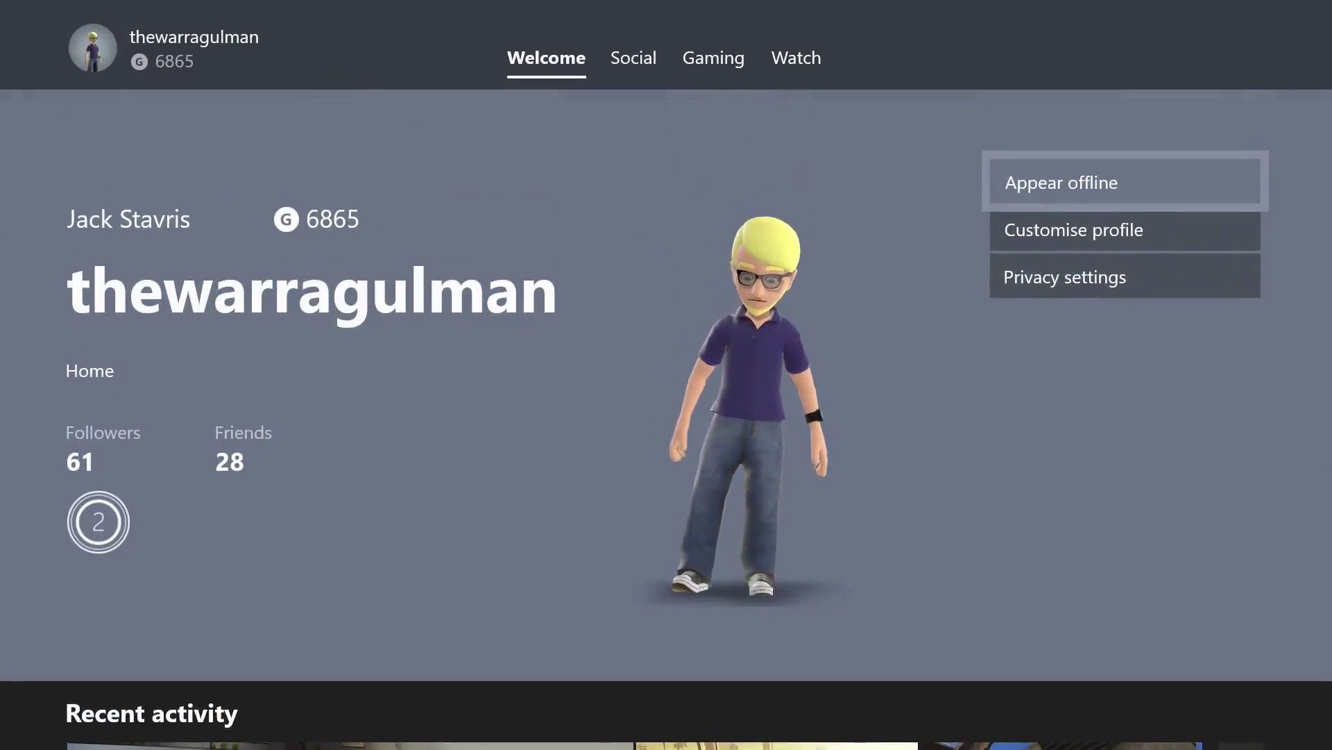
pyautogui.press('Down')
pyautogui.press('Down')
pyautogui.press('Up')
pyautogui.press('Down')
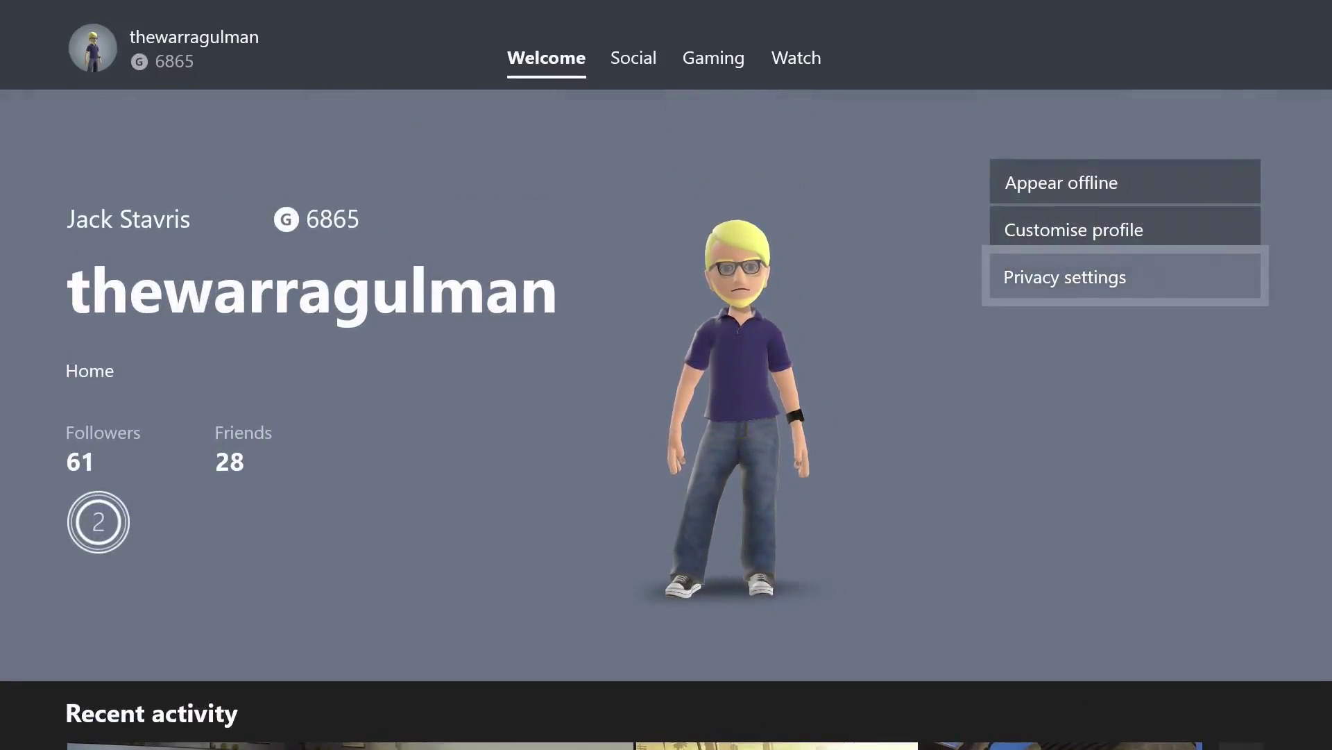
# - Browse across the first three Recent activity tiles, then switch to the Social section
pyautogui.press('Down')
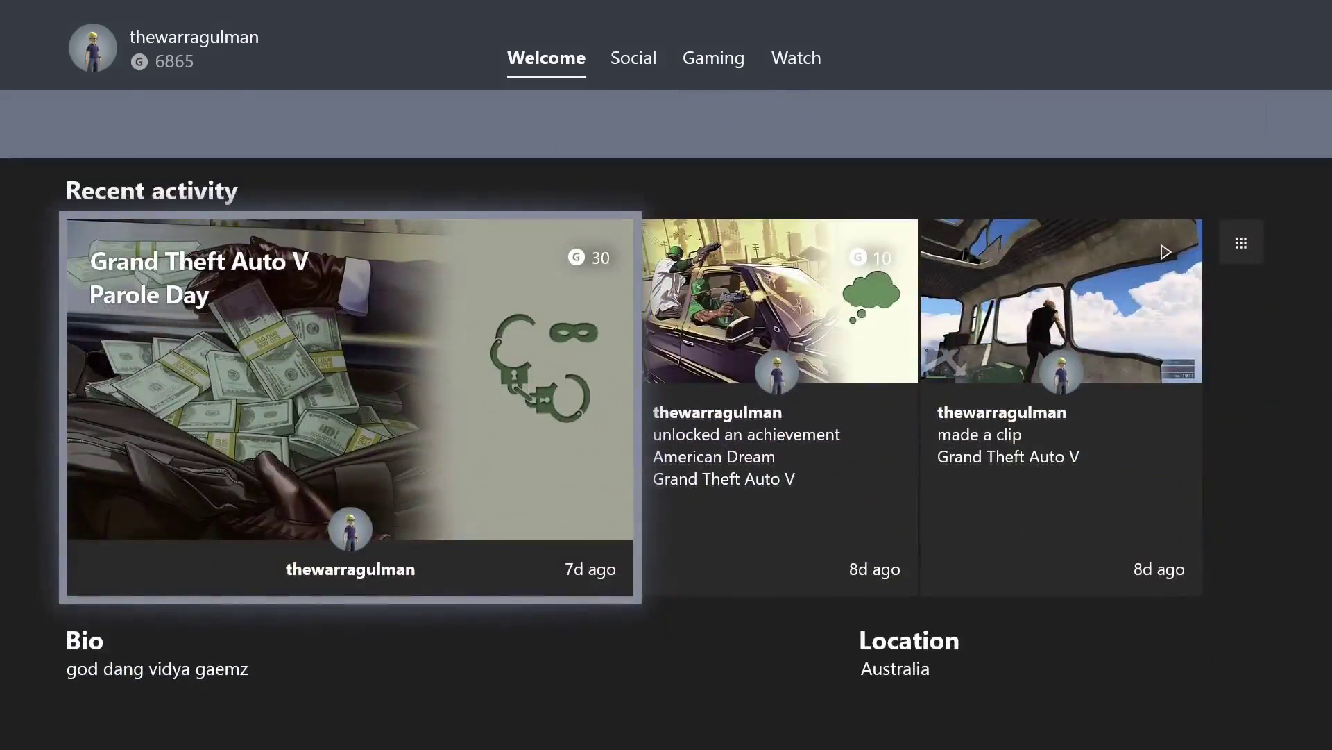
pyautogui.press('Right')
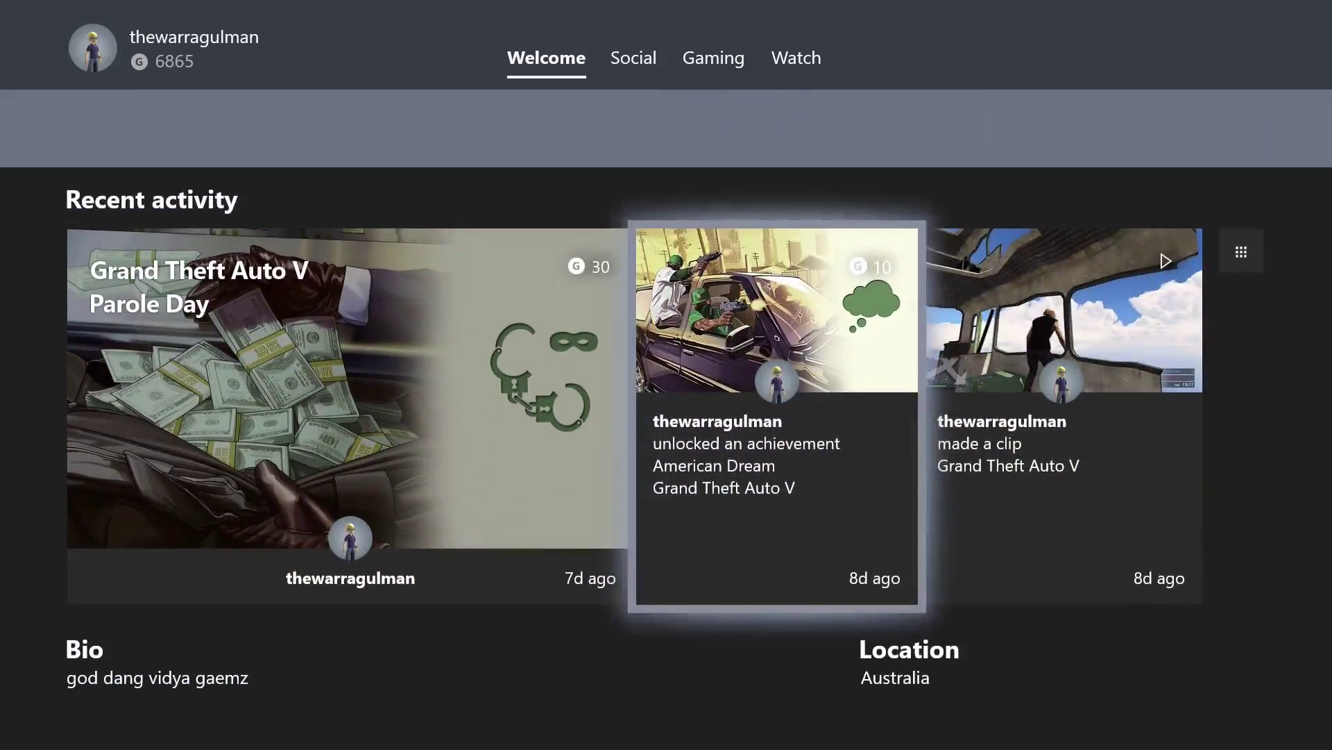
pyautogui.press('Right')
pyautogui.press('Left')
pyautogui.press('Left')
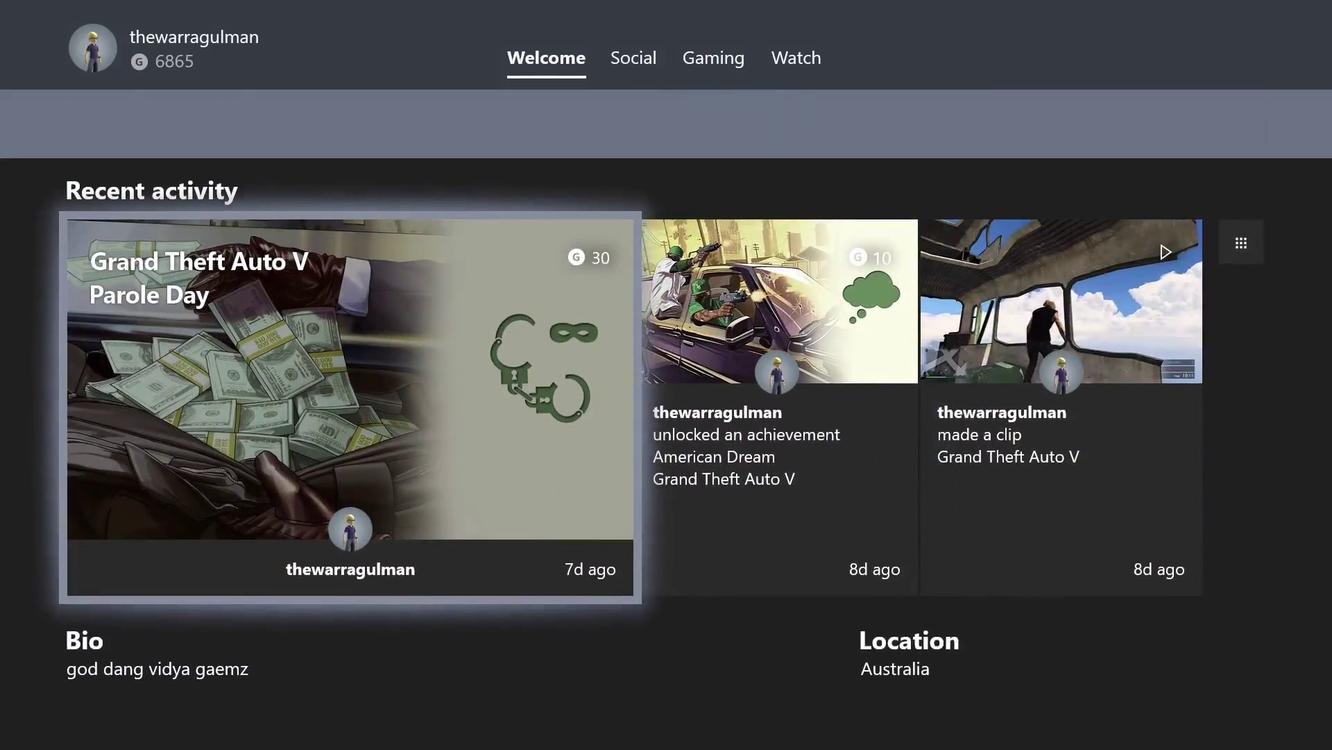
pyautogui.press('Right')
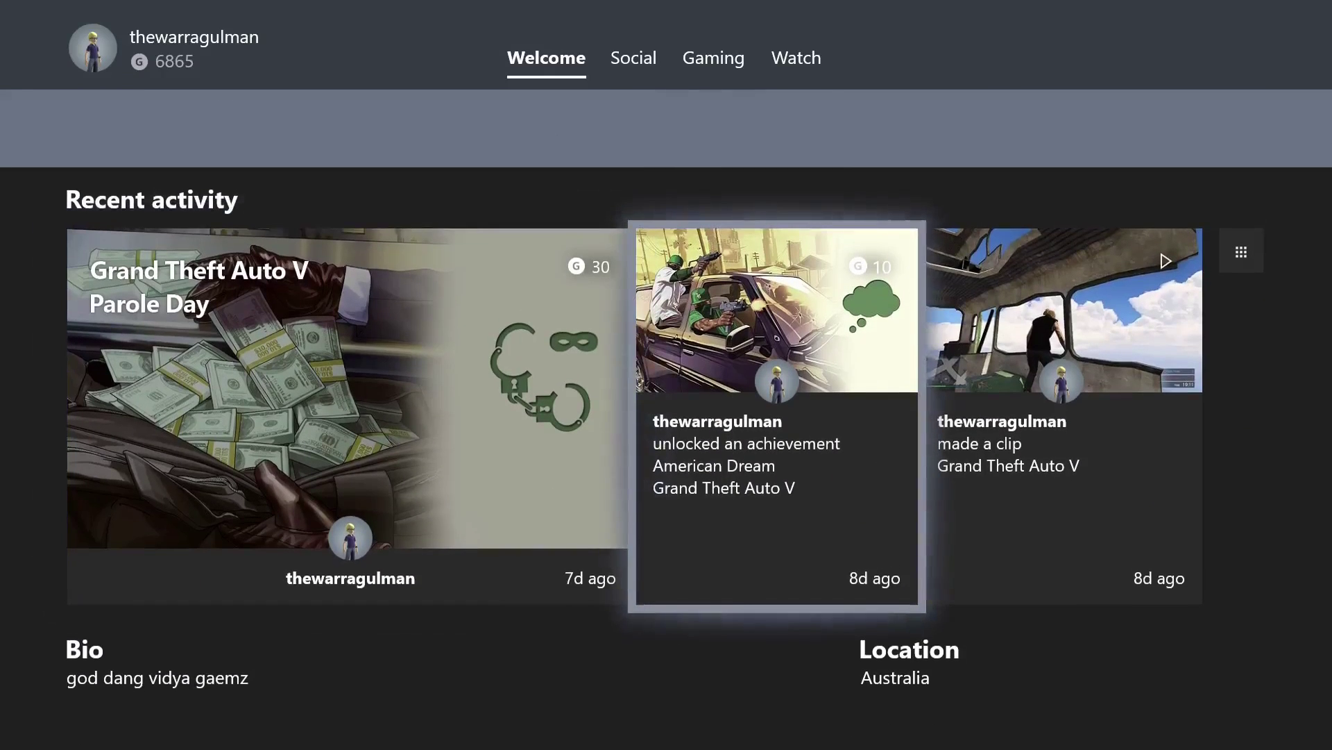
pyautogui.press('Right')
pyautogui.press('Left')
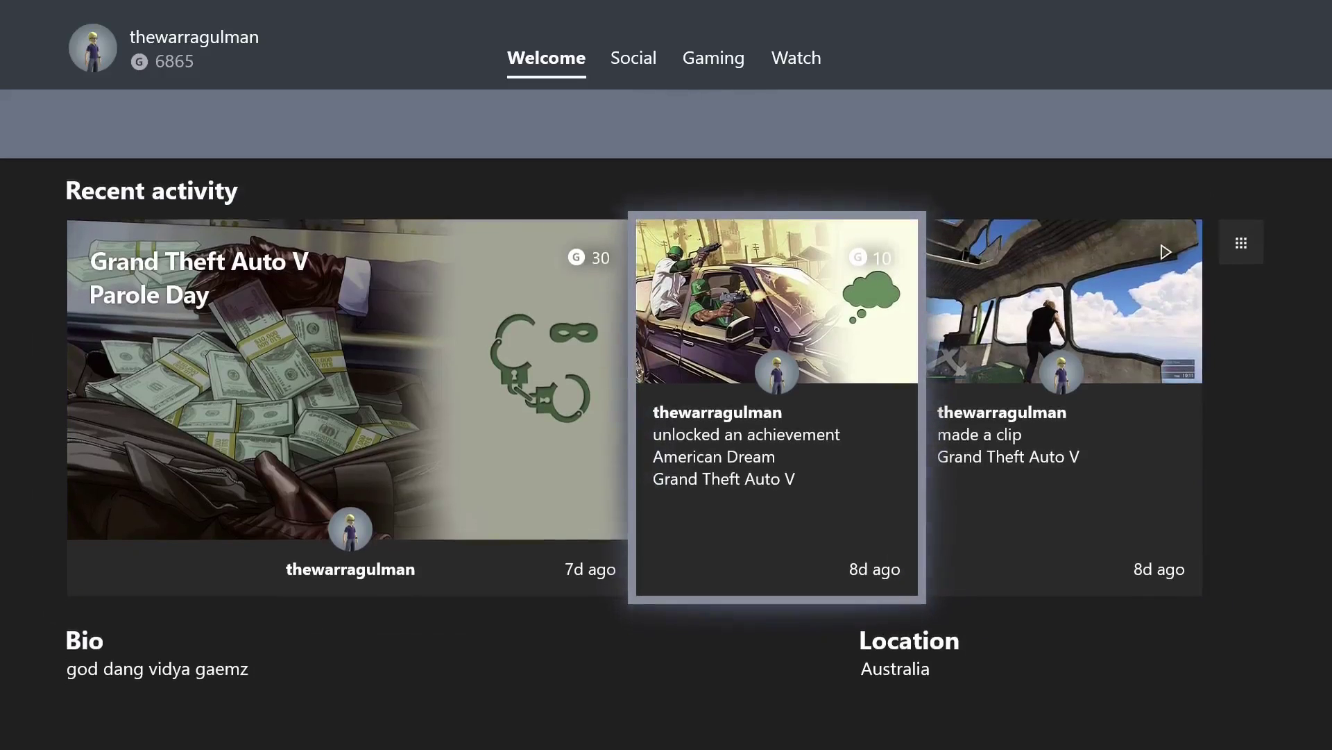
pyautogui.press('Left')
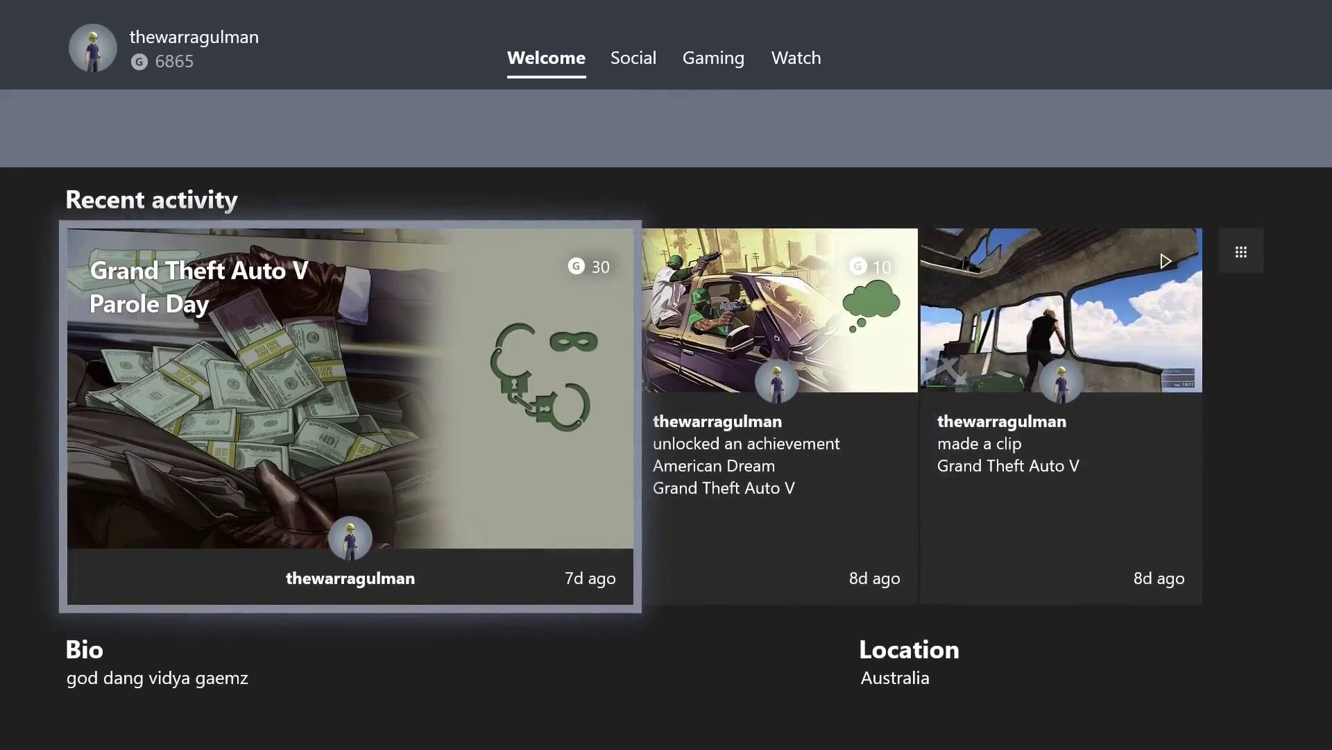
pyautogui.hotkey('ctrl', 'Tab')
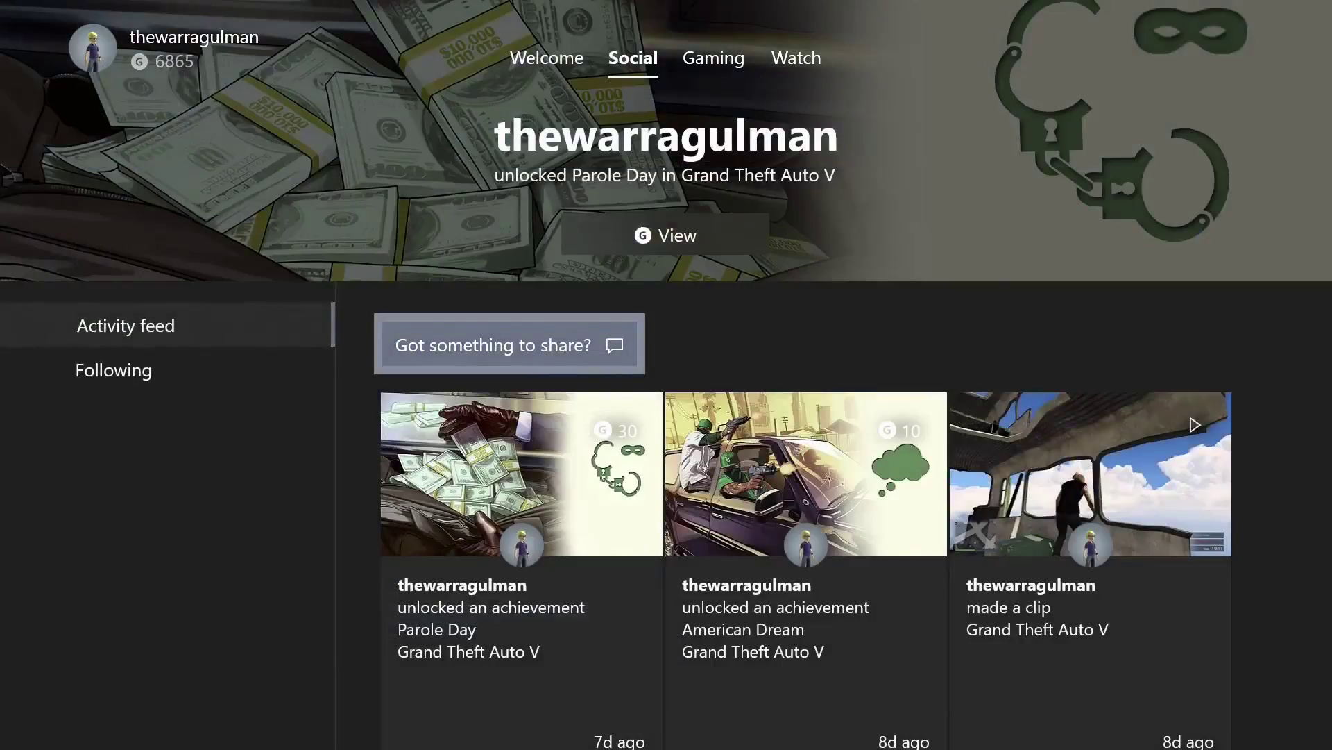
# - Scroll down the Social activity feed, then return to the left pane and select Following
pyautogui.press('Down')
pyautogui.press('Down')
pyautogui.press('Down')
pyautogui.press('Down')
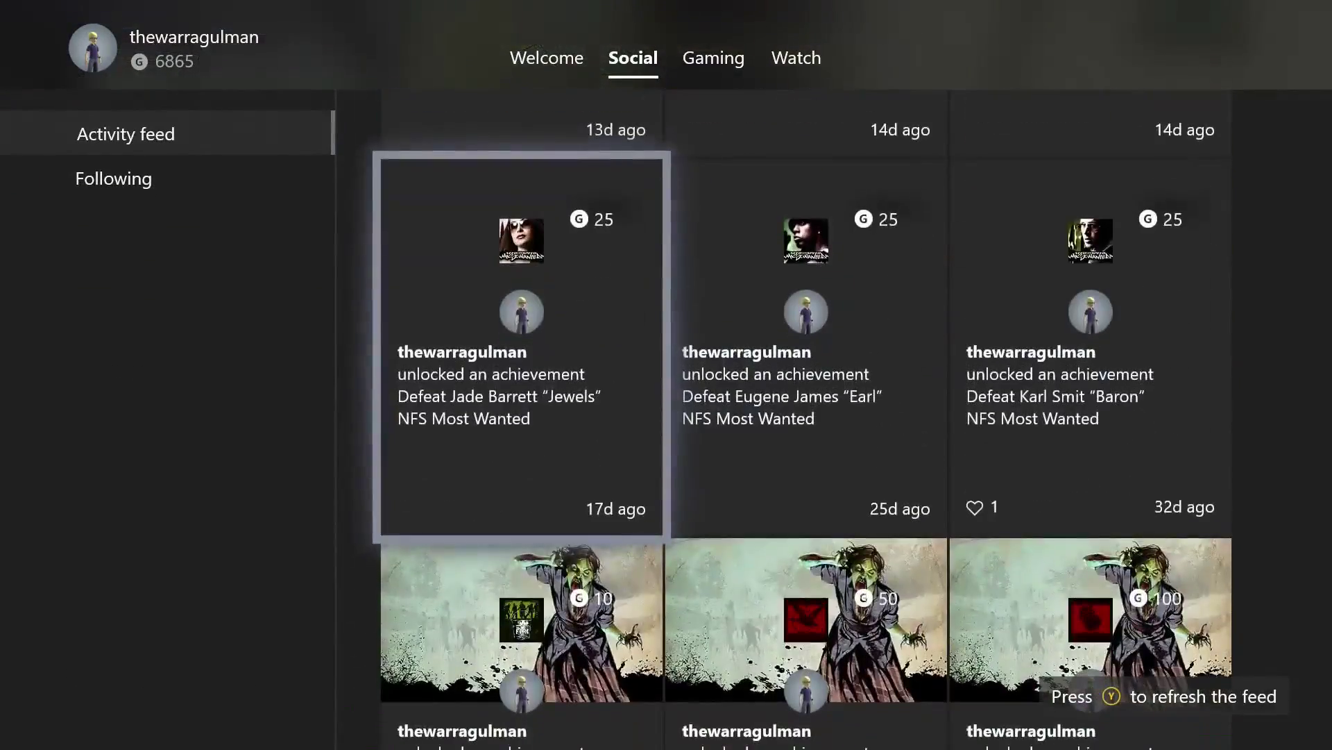
pyautogui.press('Down')
pyautogui.press('Down')
pyautogui.press('Down')
pyautogui.press('Down')
pyautogui.press('Down')
pyautogui.press('Down')
pyautogui.press('Down')
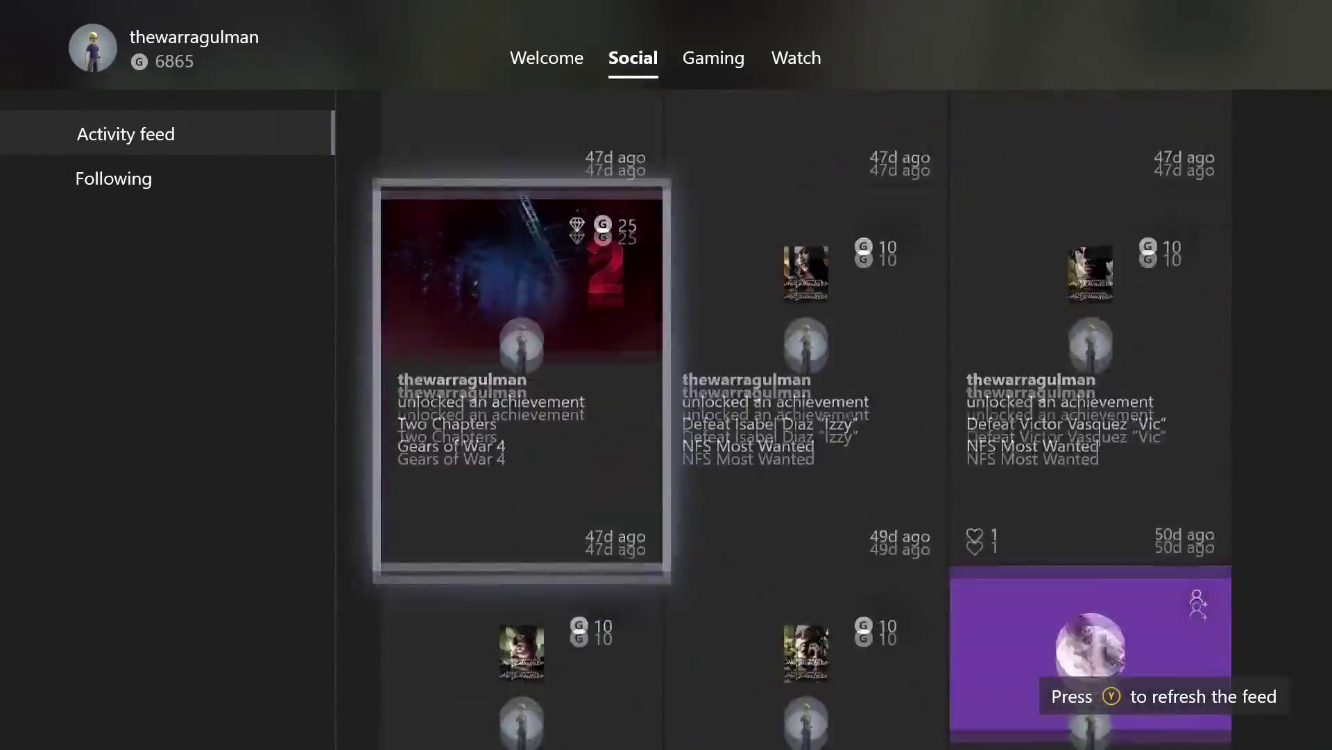
pyautogui.press('Down')
pyautogui.press('Down')
pyautogui.press('Down')
pyautogui.press('Down')
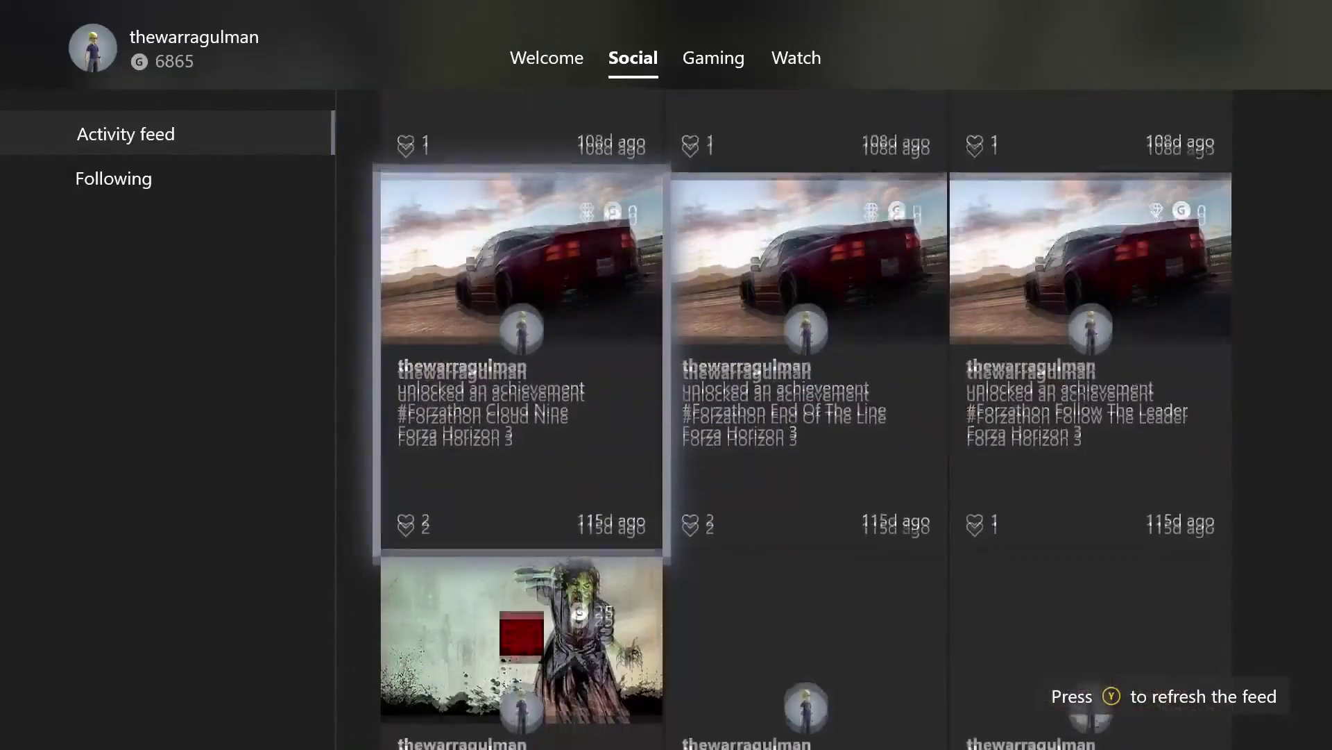
pyautogui.press('Up')
pyautogui.press('Up')
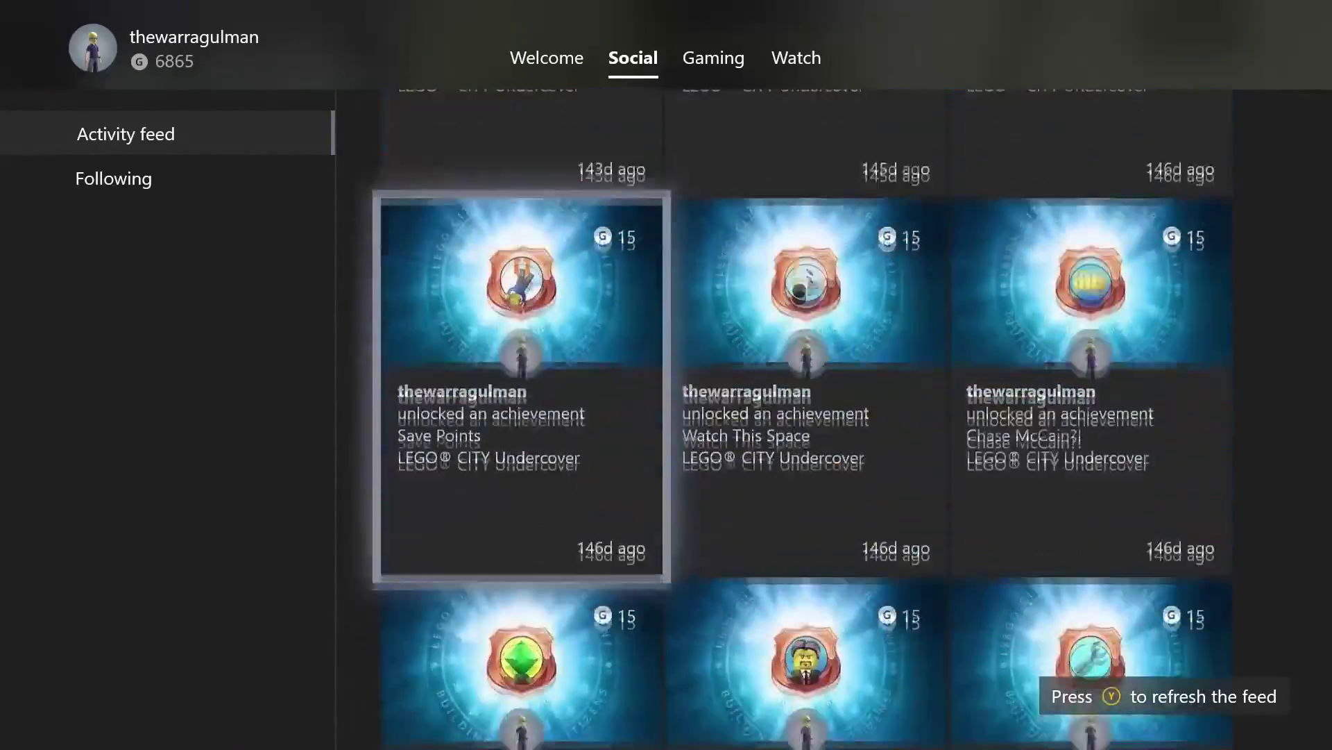
pyautogui.press('Up')
pyautogui.press('Left')
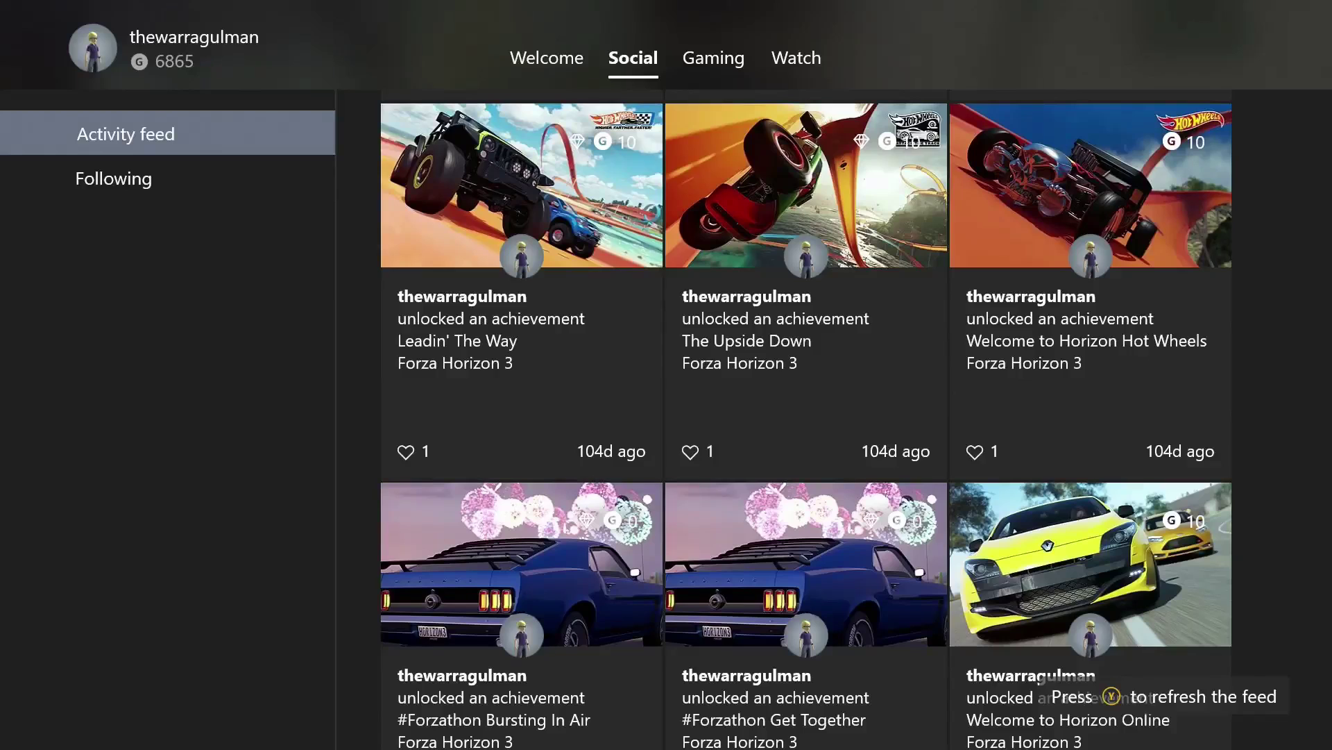
pyautogui.press('Down')
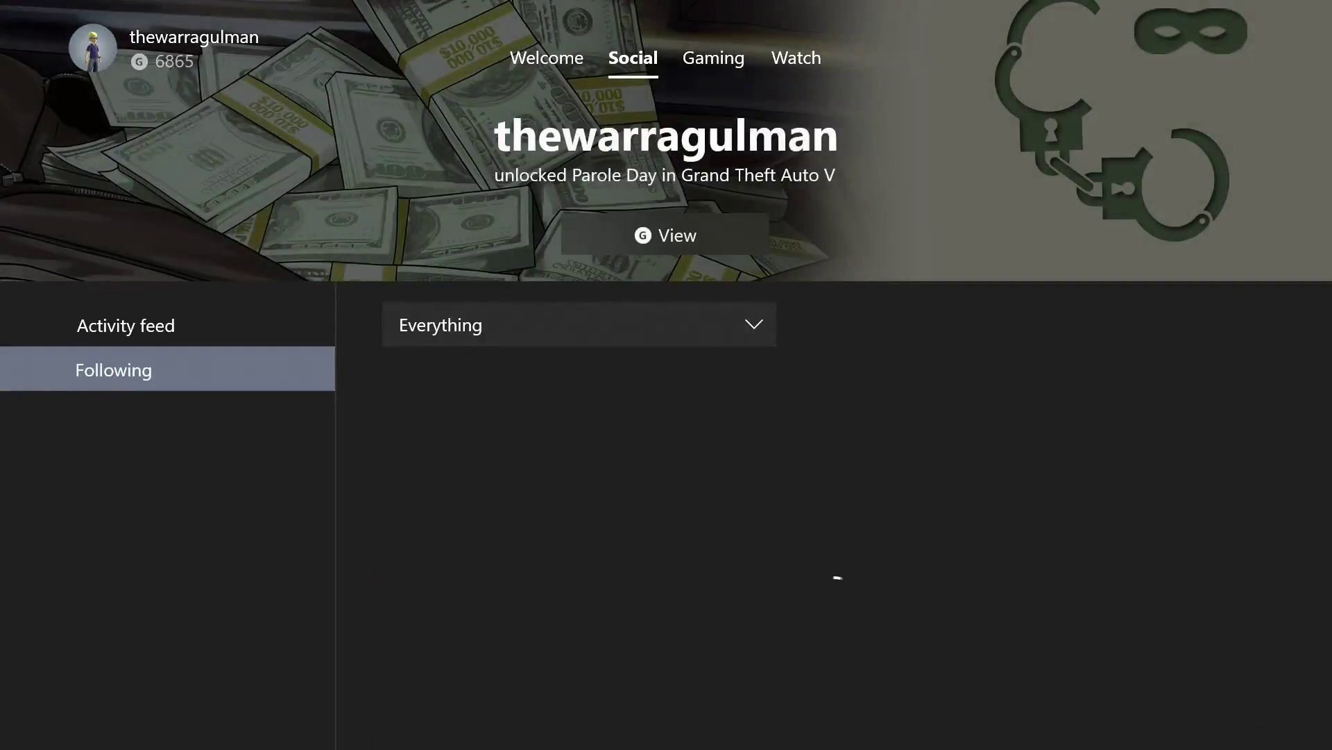
# - Change the Following list's filter from Everything to Followers
pyautogui.press('Right')
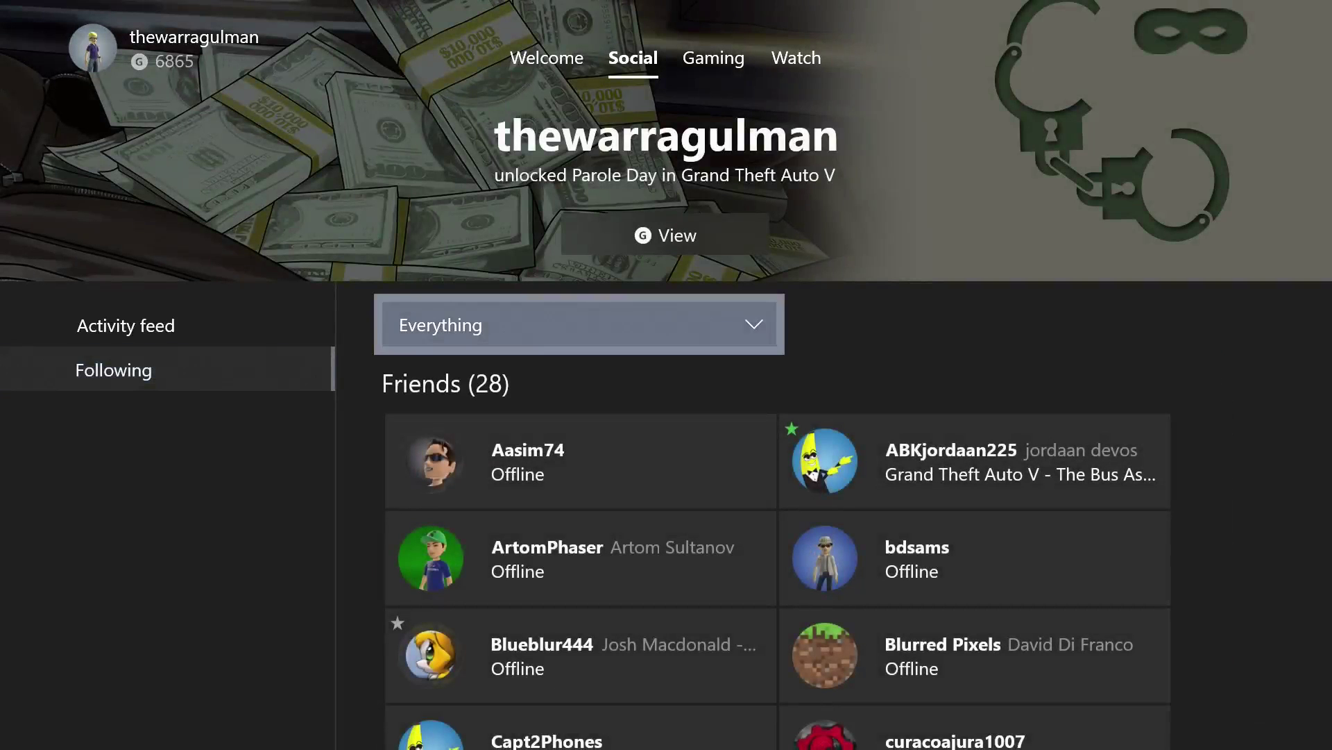
pyautogui.press('Down')
pyautogui.press('Down')
pyautogui.press('Down')
pyautogui.press('Down')
pyautogui.press('Down')
pyautogui.press('Down')
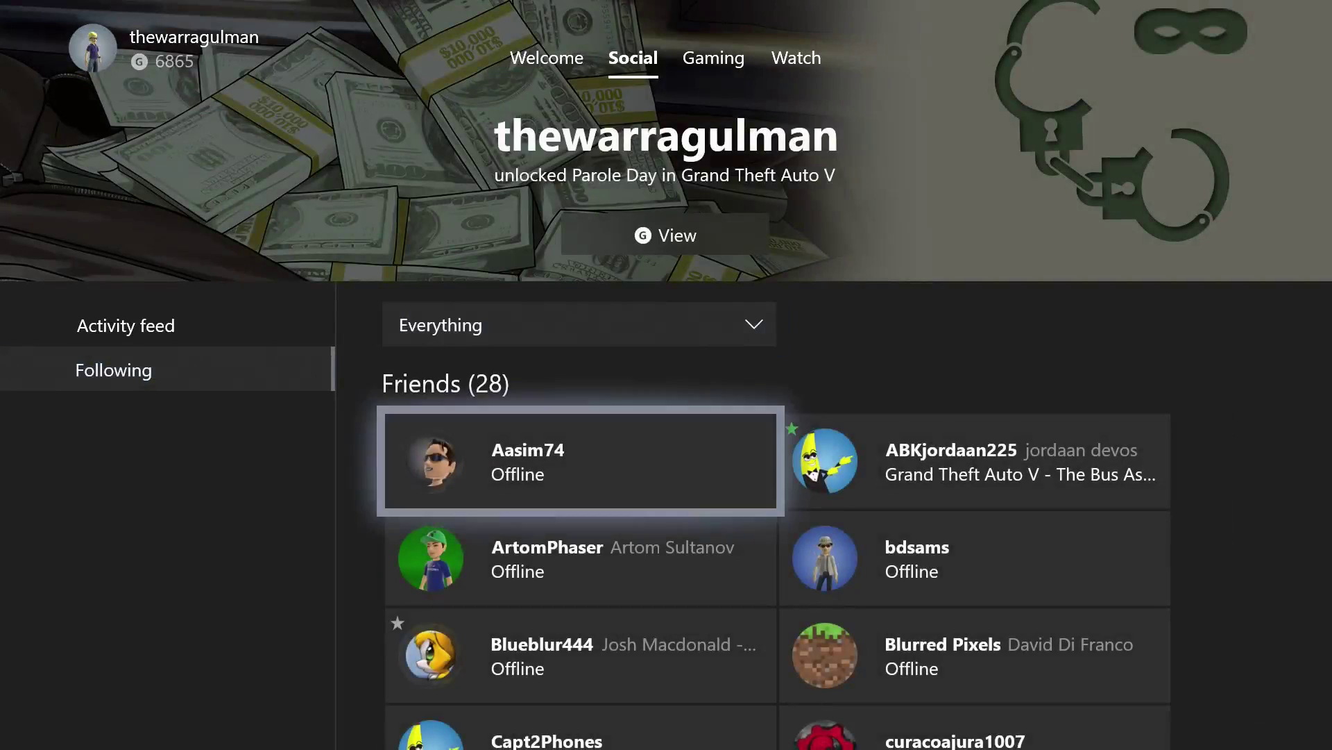
pyautogui.press('Up')
pyautogui.press('Up')
pyautogui.press('Up')
pyautogui.press('Up')
pyautogui.press('Up')
pyautogui.press('Up')
pyautogui.press('Return')
pyautogui.press('Down')
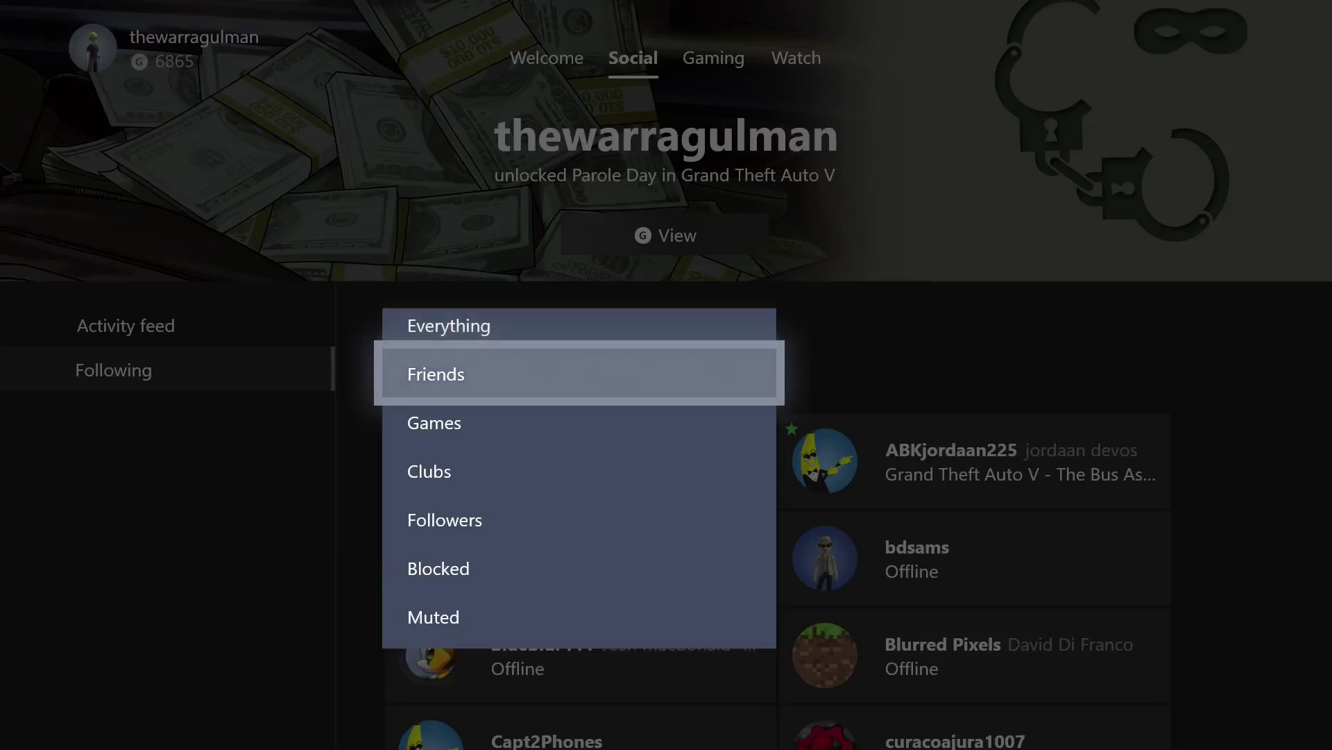
pyautogui.press('Down')
pyautogui.press('Down')
pyautogui.press('Down')
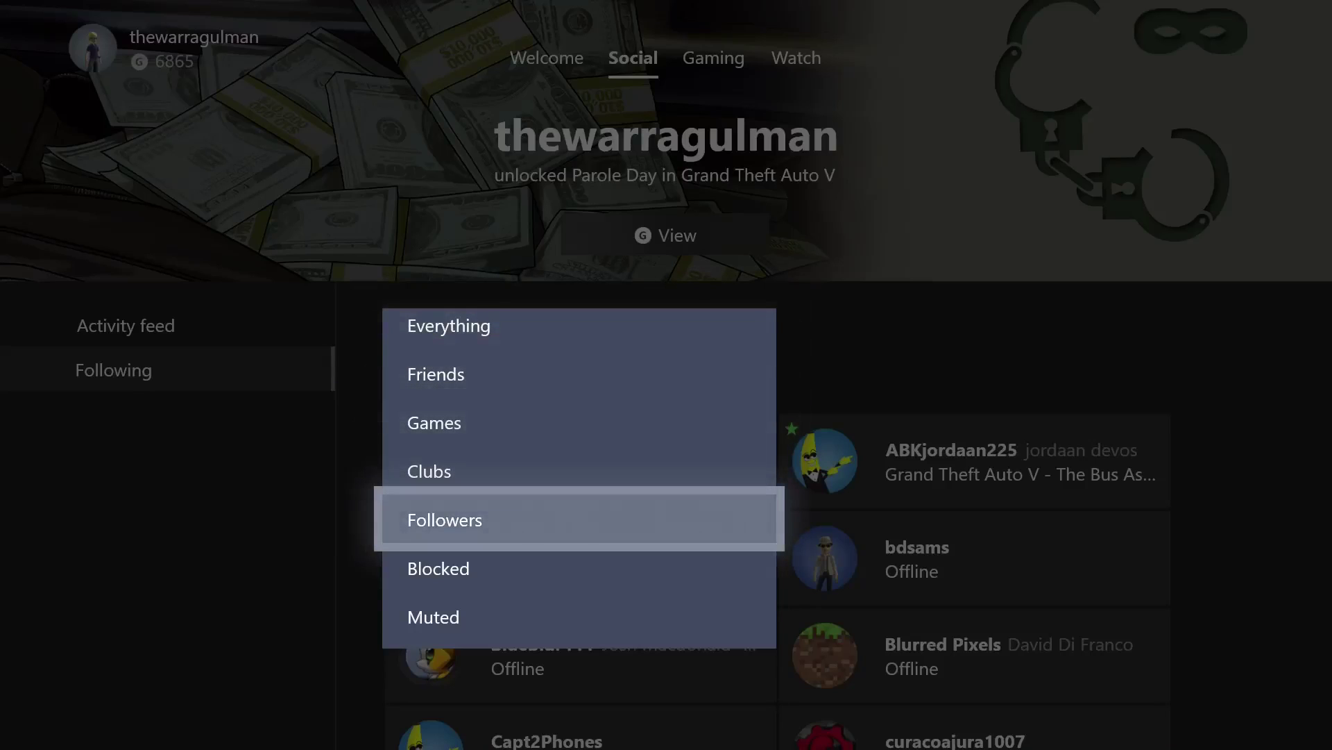
pyautogui.press('Down')
pyautogui.press('Down')
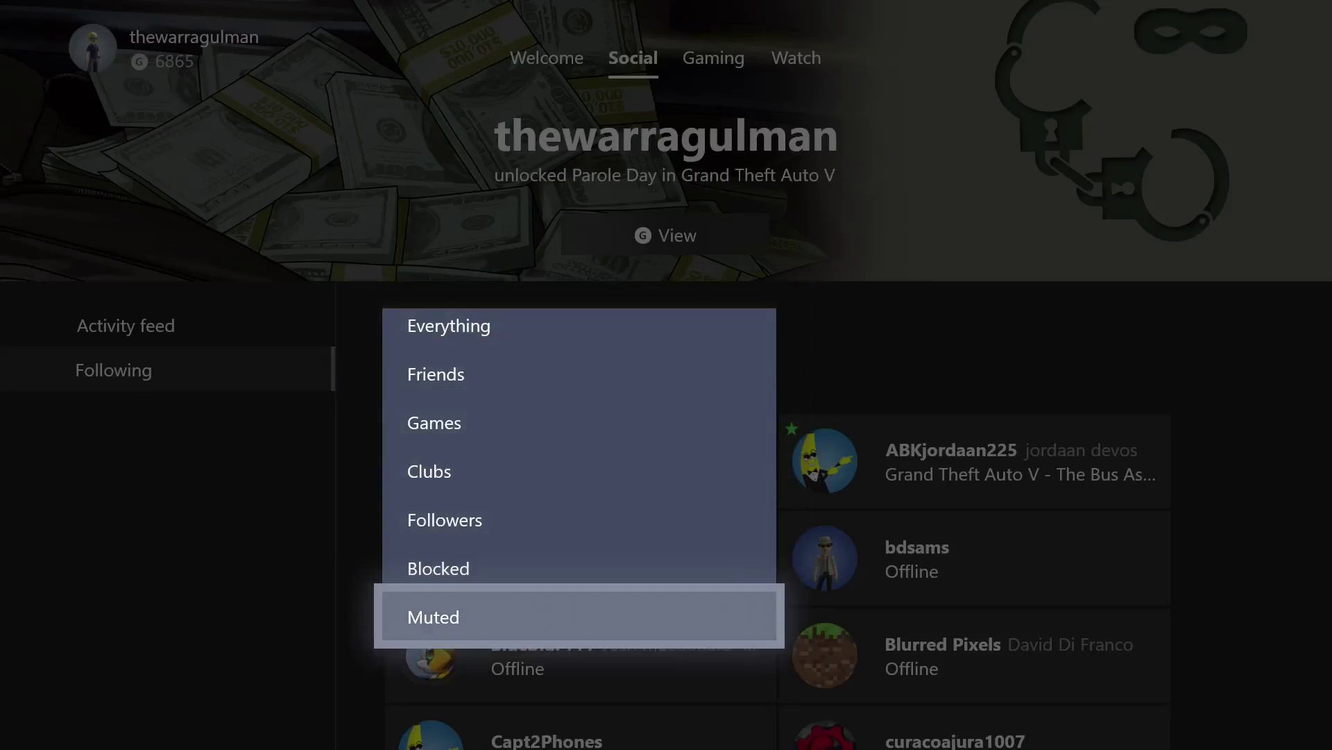
pyautogui.press('Up')
pyautogui.press('Up')
pyautogui.press('Return')
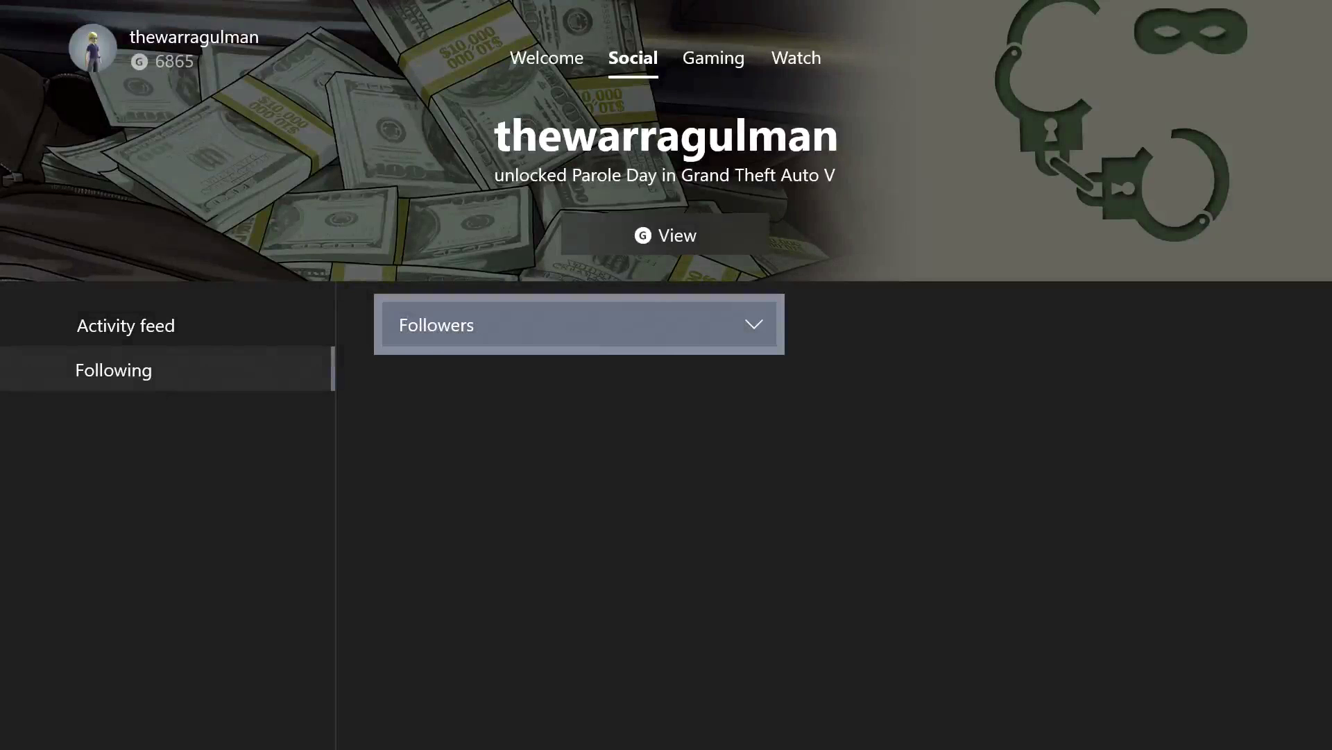